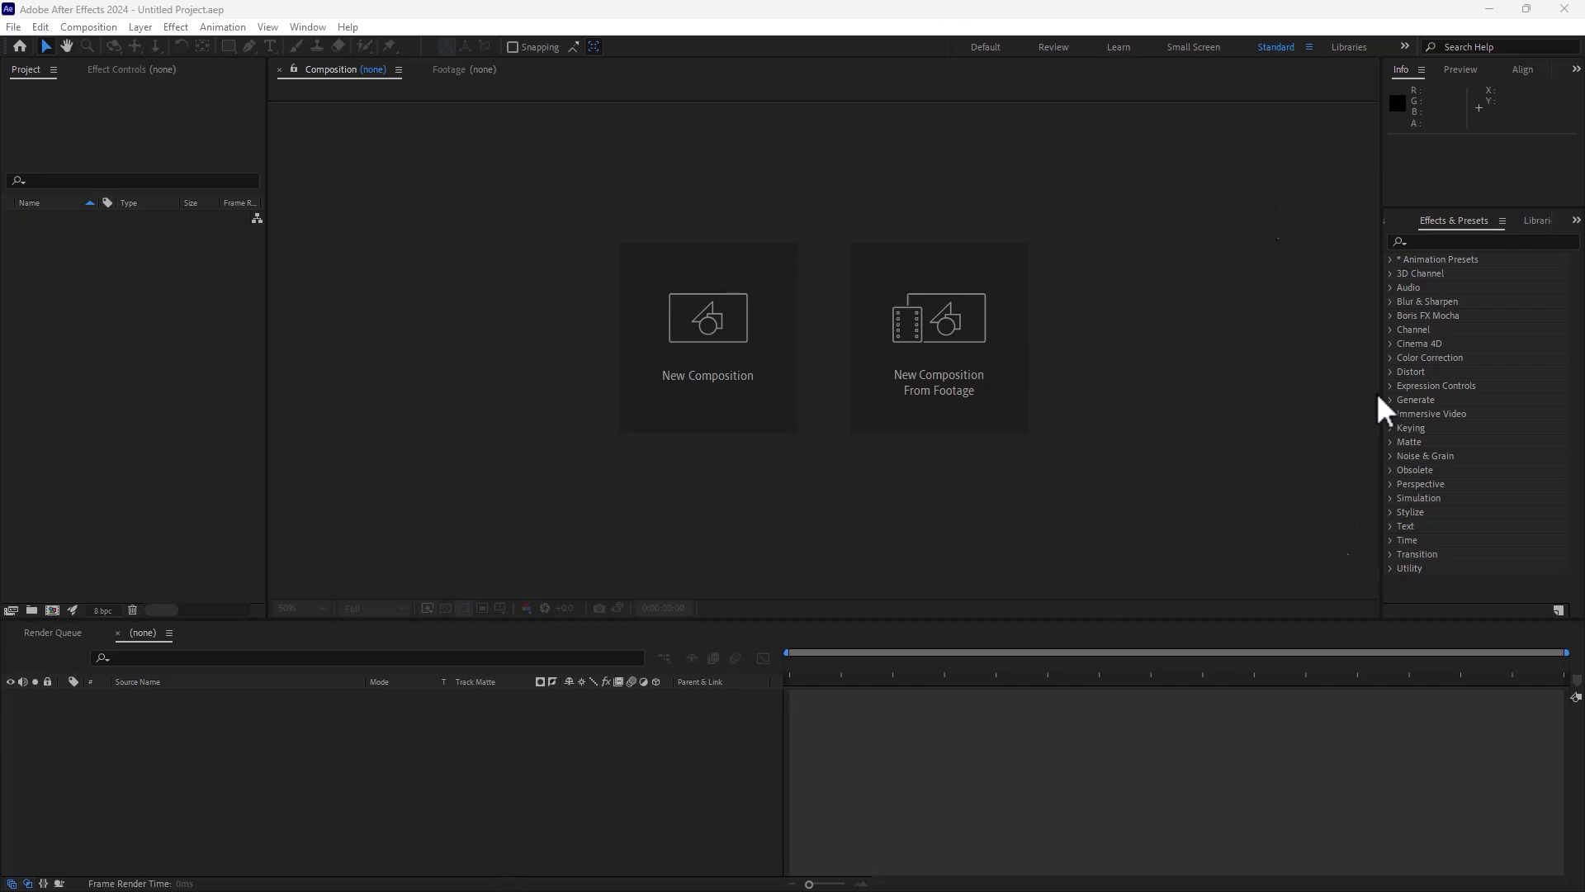
- Reset the Standard workspace to its saved layout and widen the Project panel slightly
left_click(308, 27)
mouse_move(329, 49)
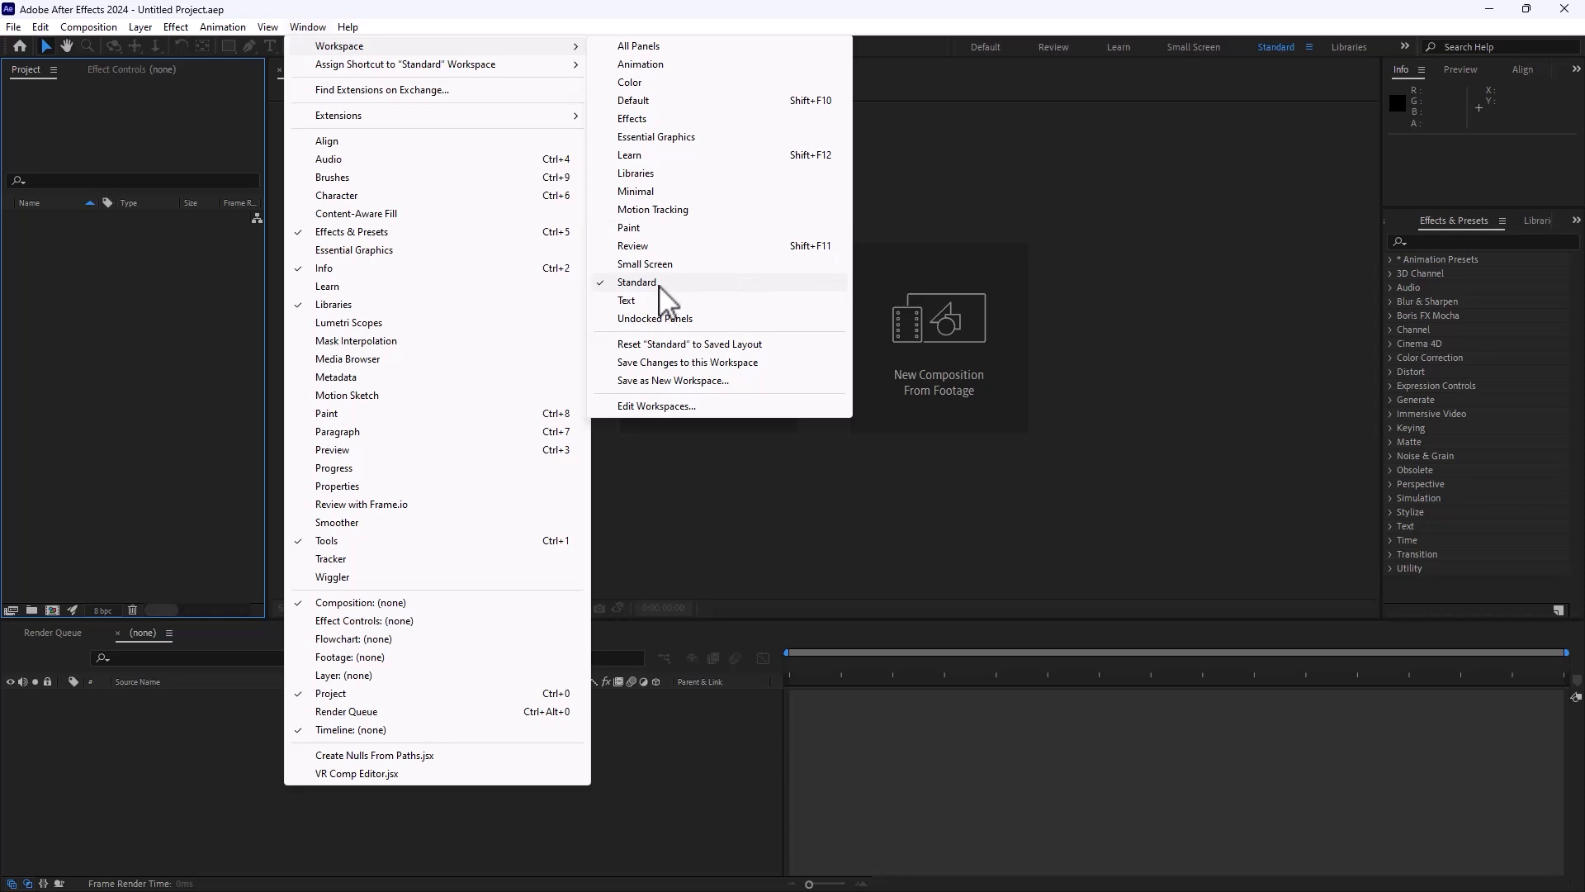
left_click(629, 345)
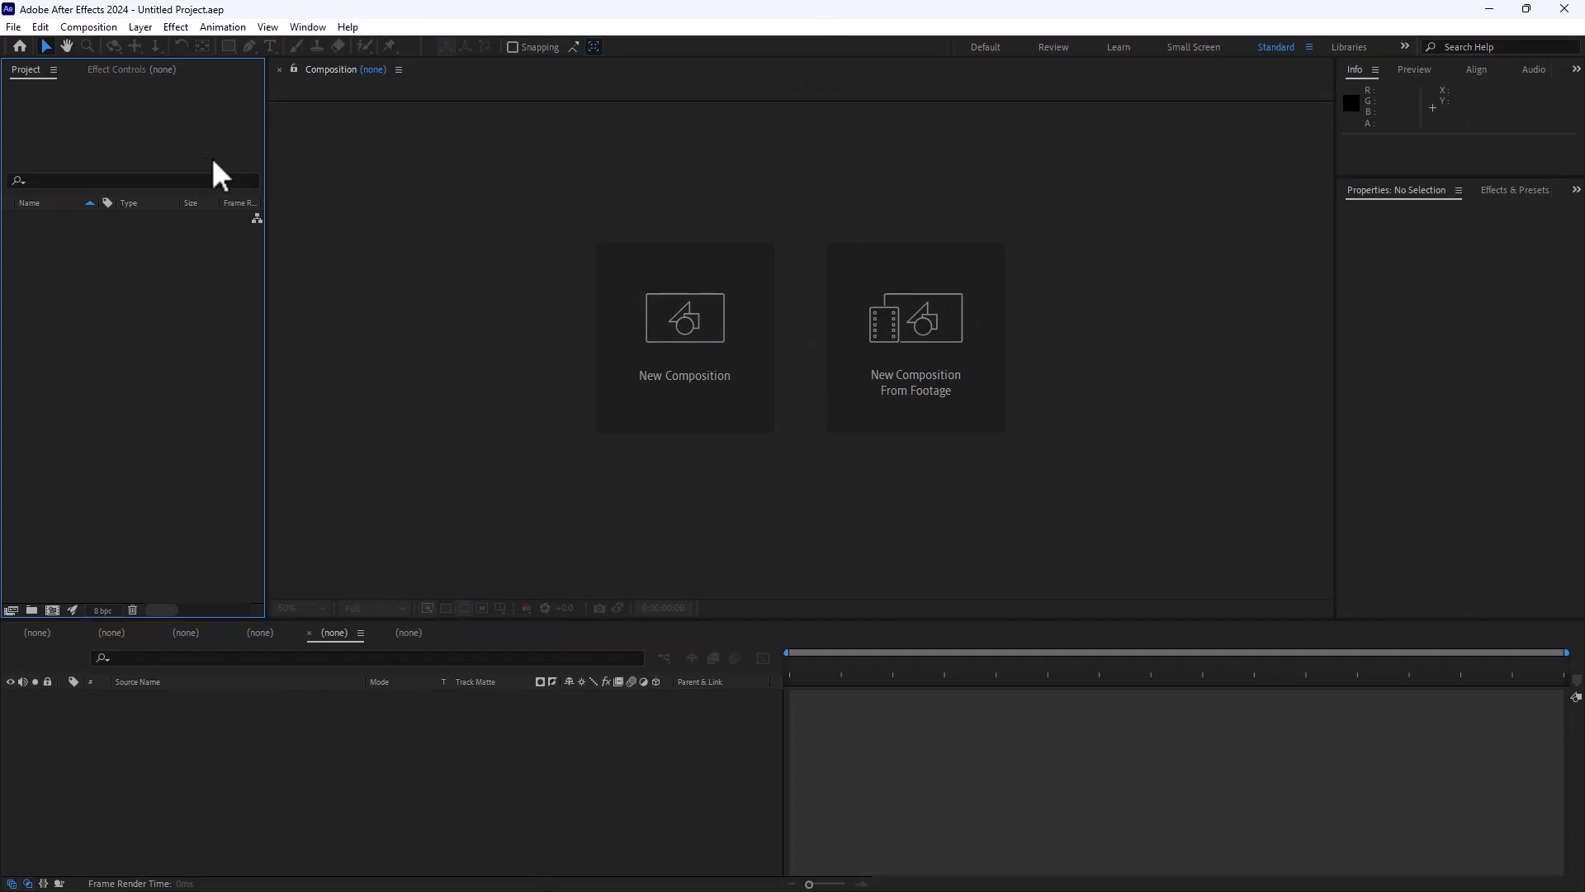
mouse_move(266, 365)
left_mouse_down()
mouse_move(523, 372)
mouse_move(240, 371)
mouse_move(285, 382)
left_mouse_up()
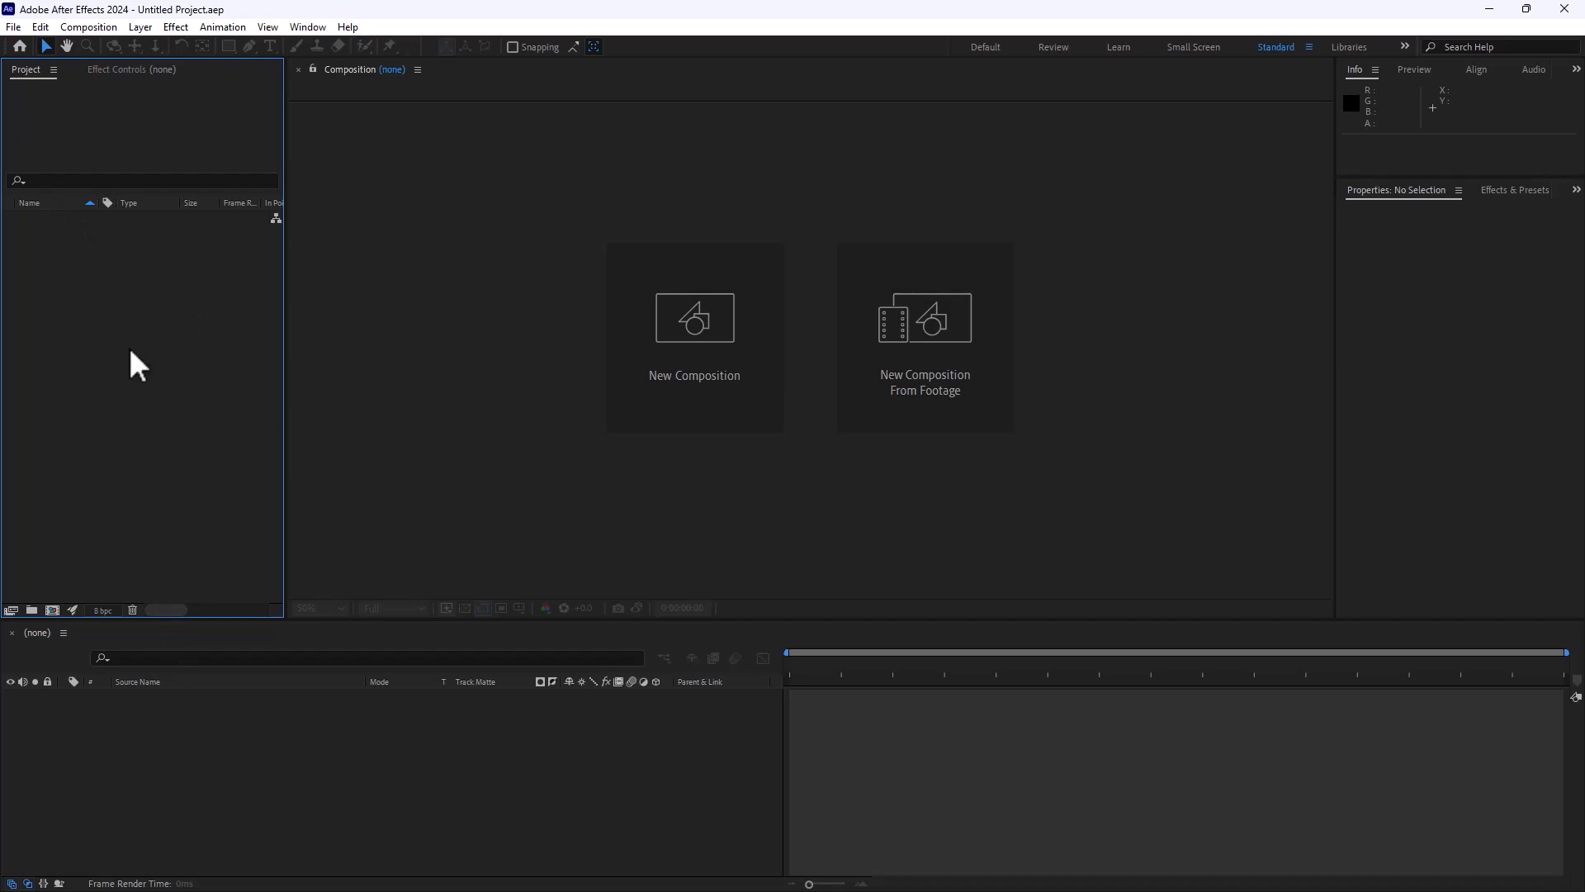
left_click_drag(312, 371, 317, 373)
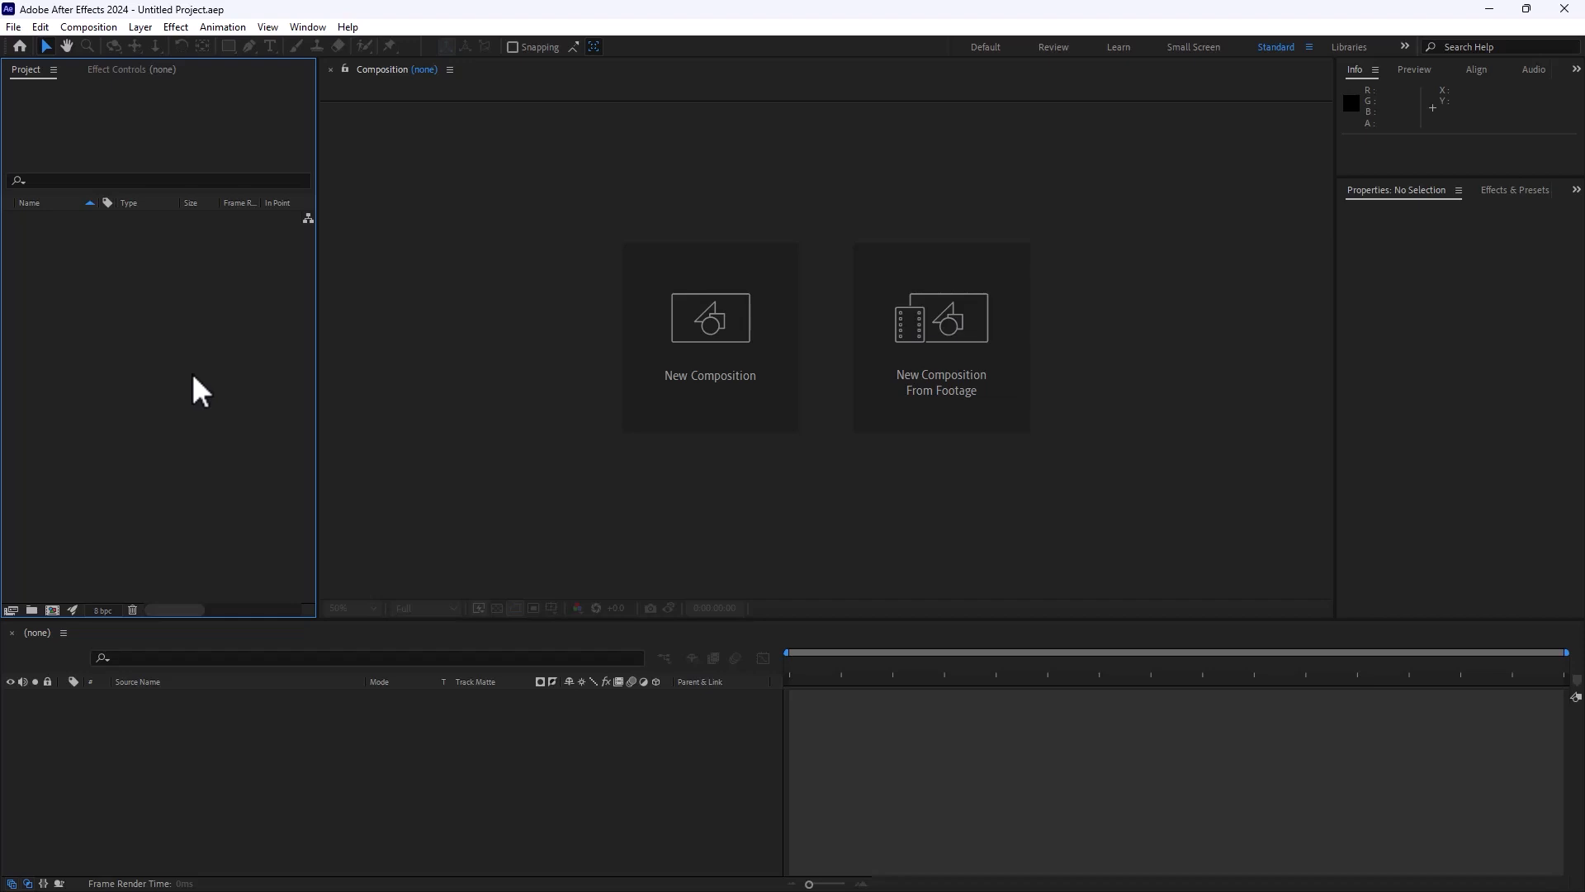
- Create three project folders named Images, Footage and Comps
left_click(31, 611)
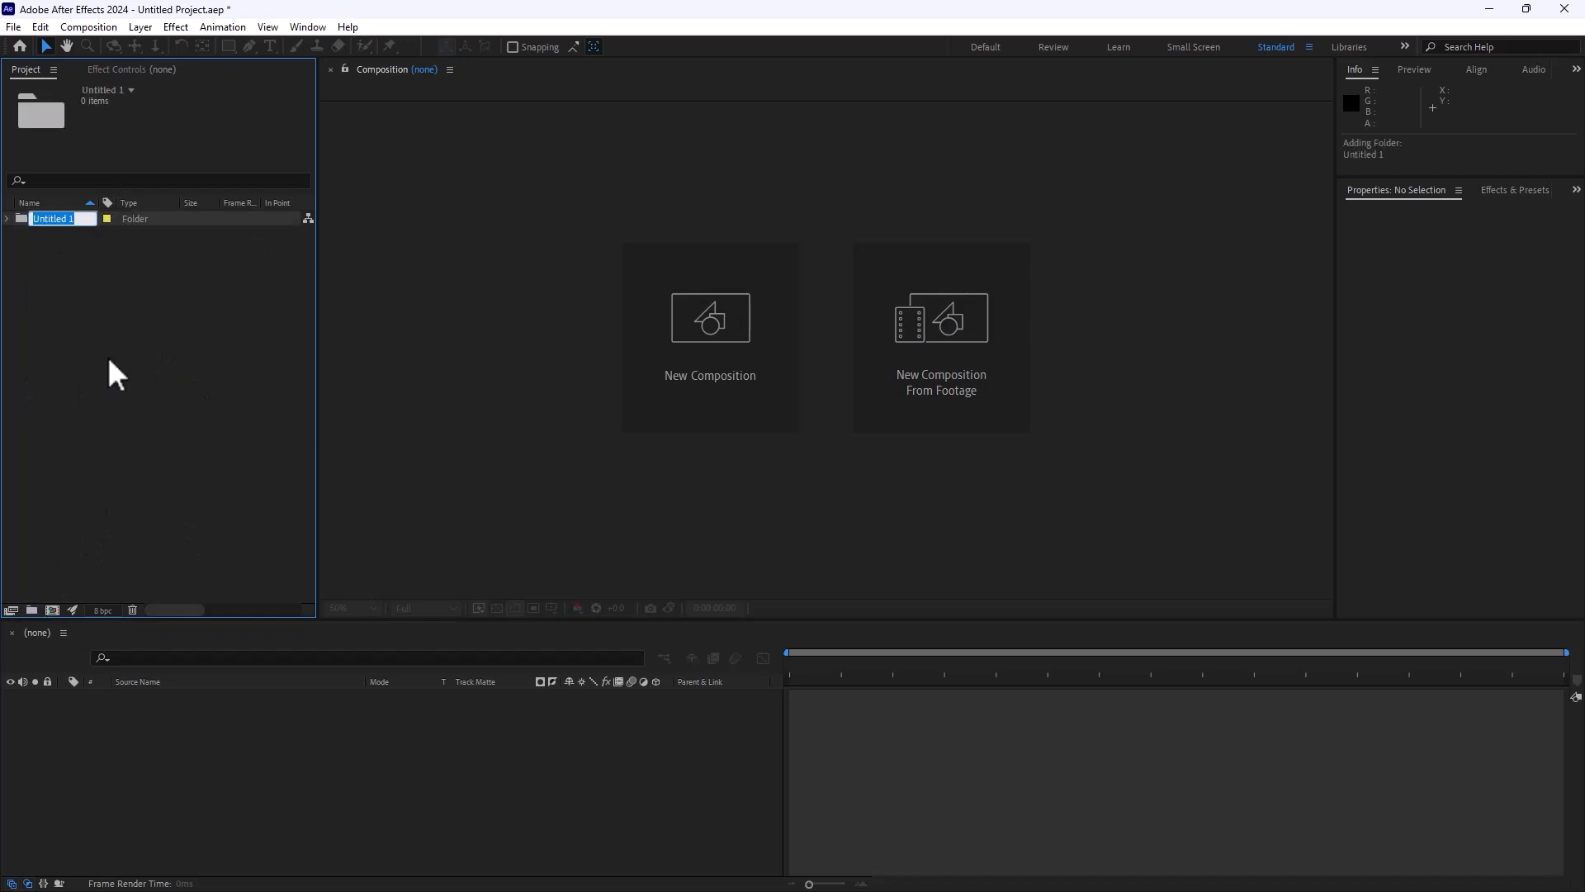
type("Images")
key("Return")
left_click(108, 355)
left_click(31, 610)
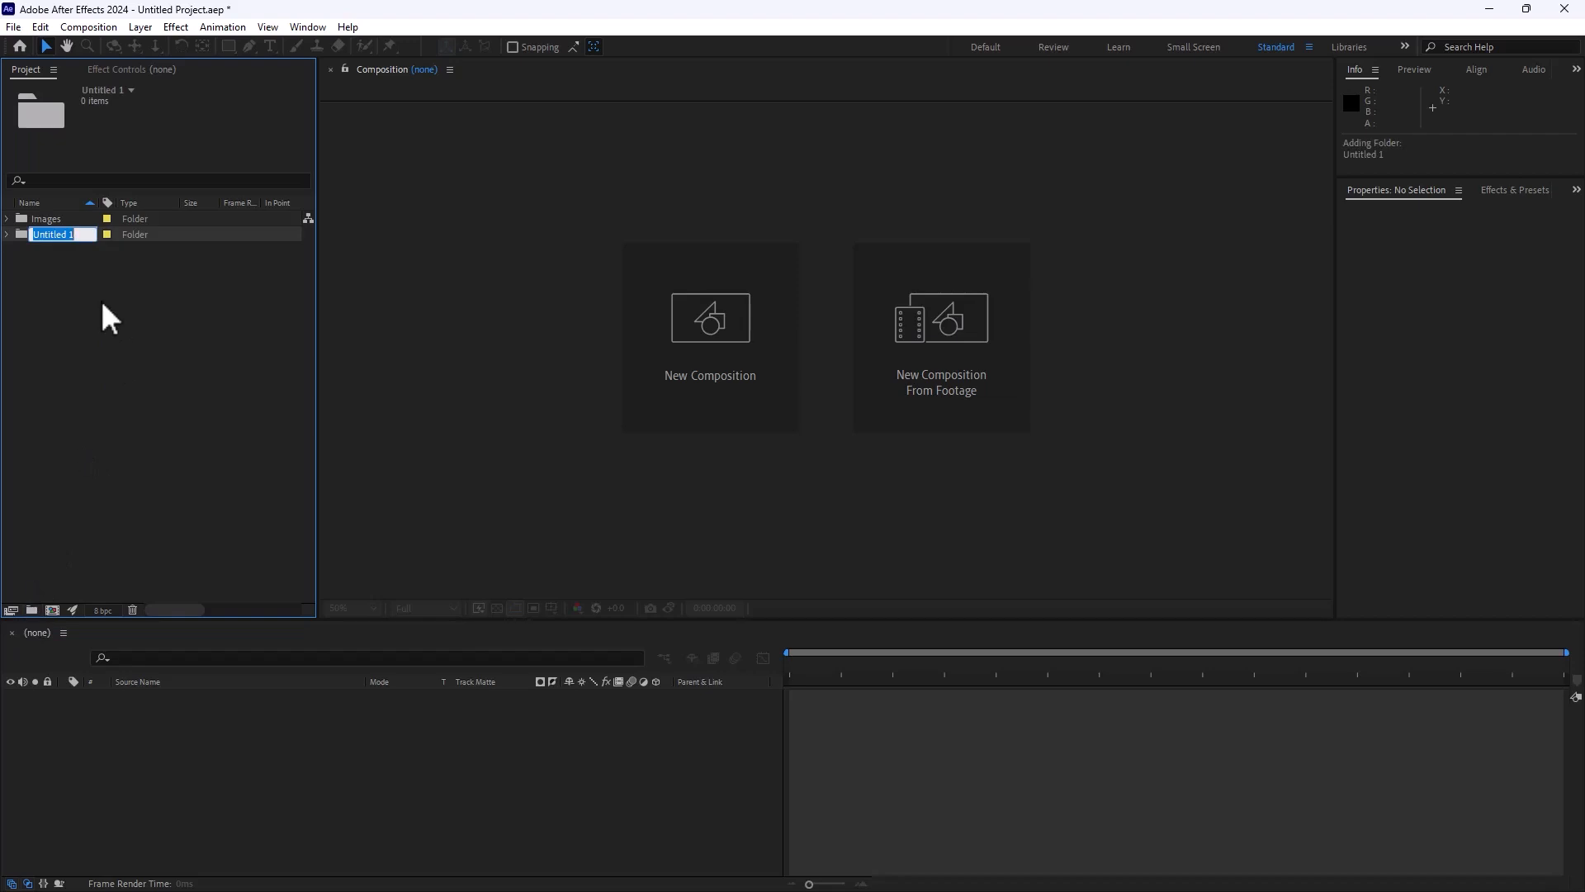
type("Footage")
key("Return")
left_click(52, 362)
left_click(32, 610)
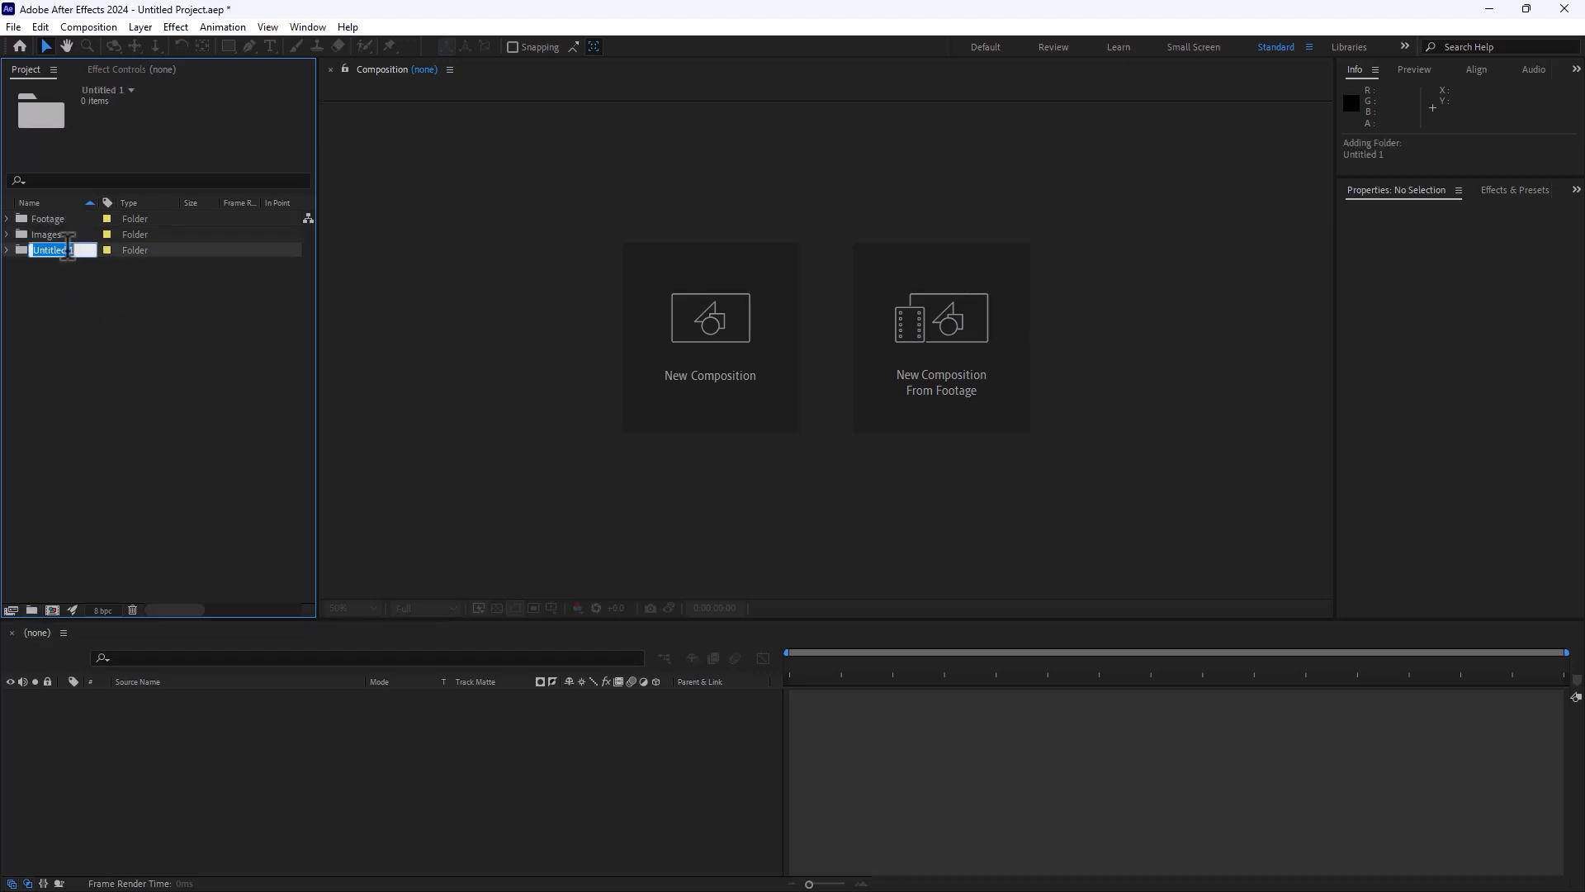
type("Comps")
key("Return")
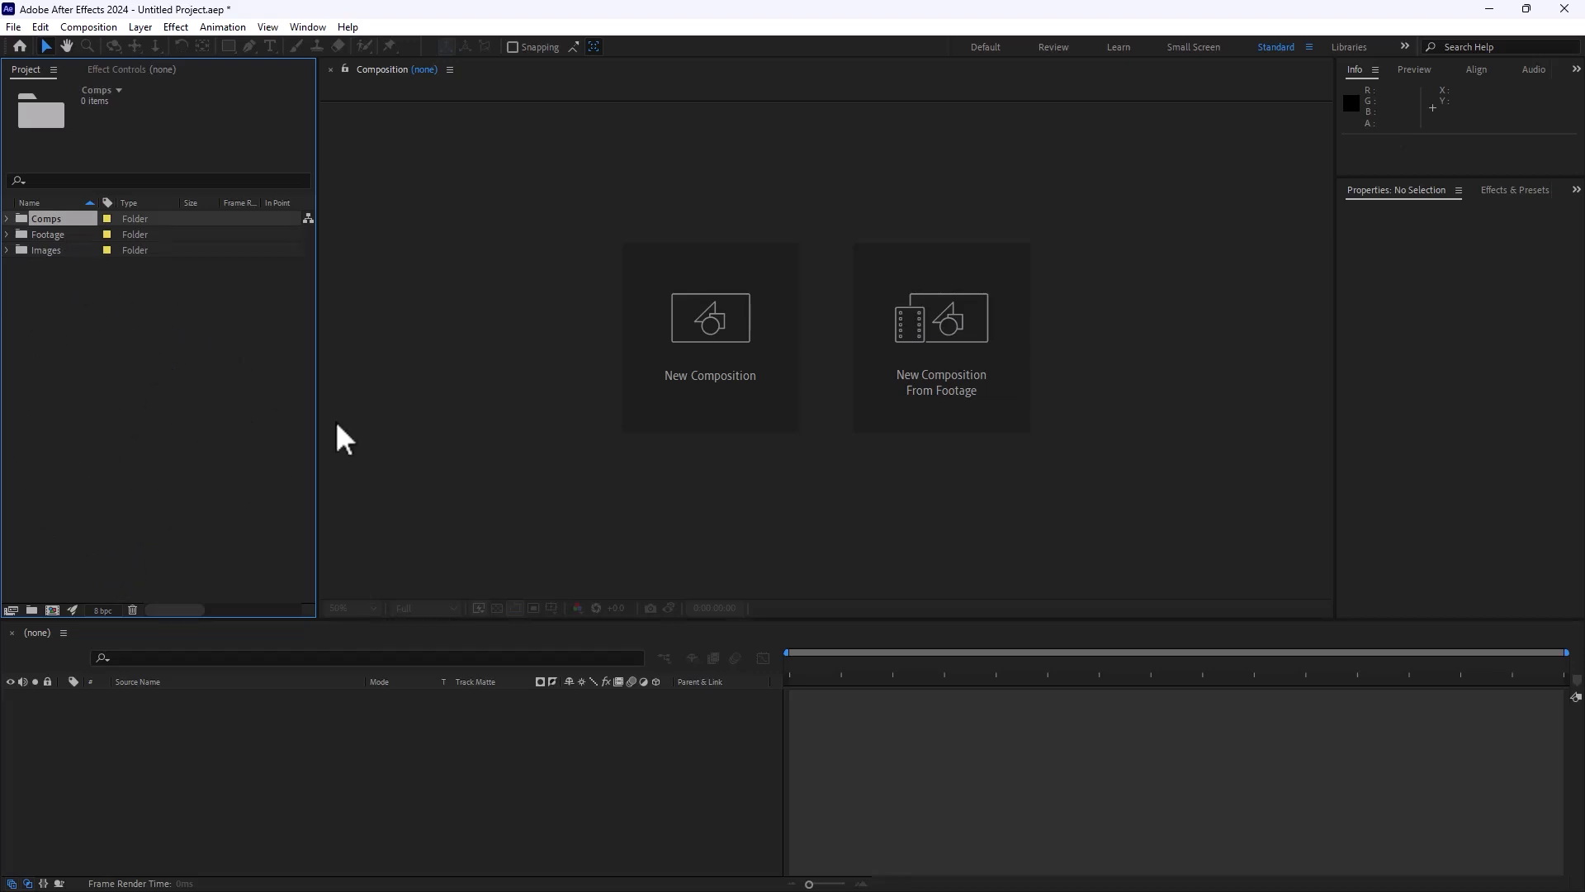
- Import both the AdobeStock_224225660 video and the AdobeStock_321091789 image from the After Effects Basics folder on the Desktop
double_click(138, 398)
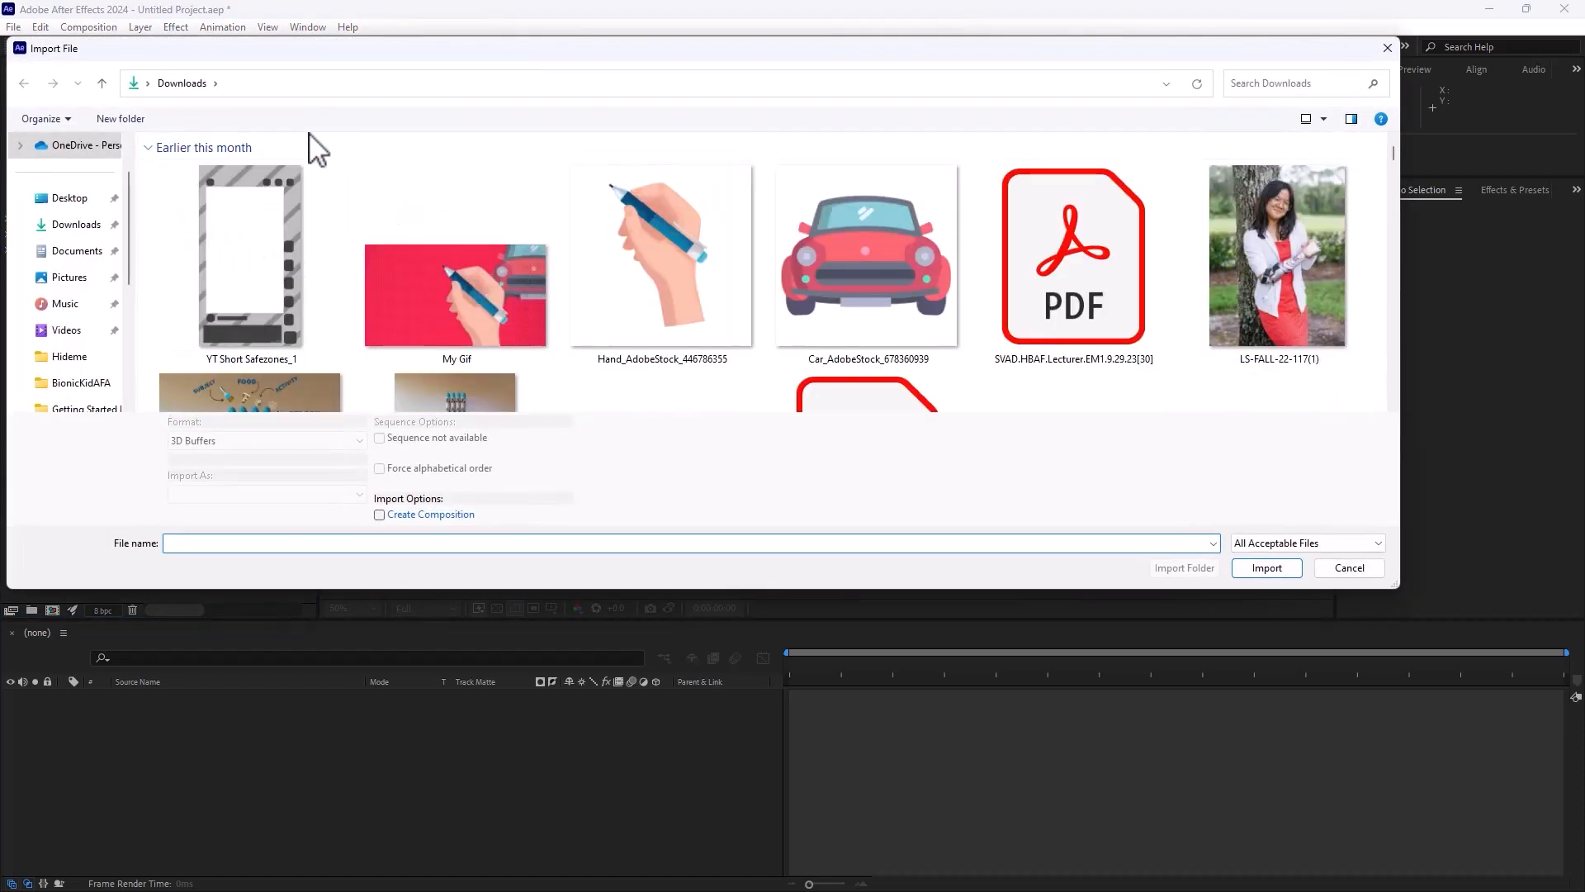
left_click(73, 199)
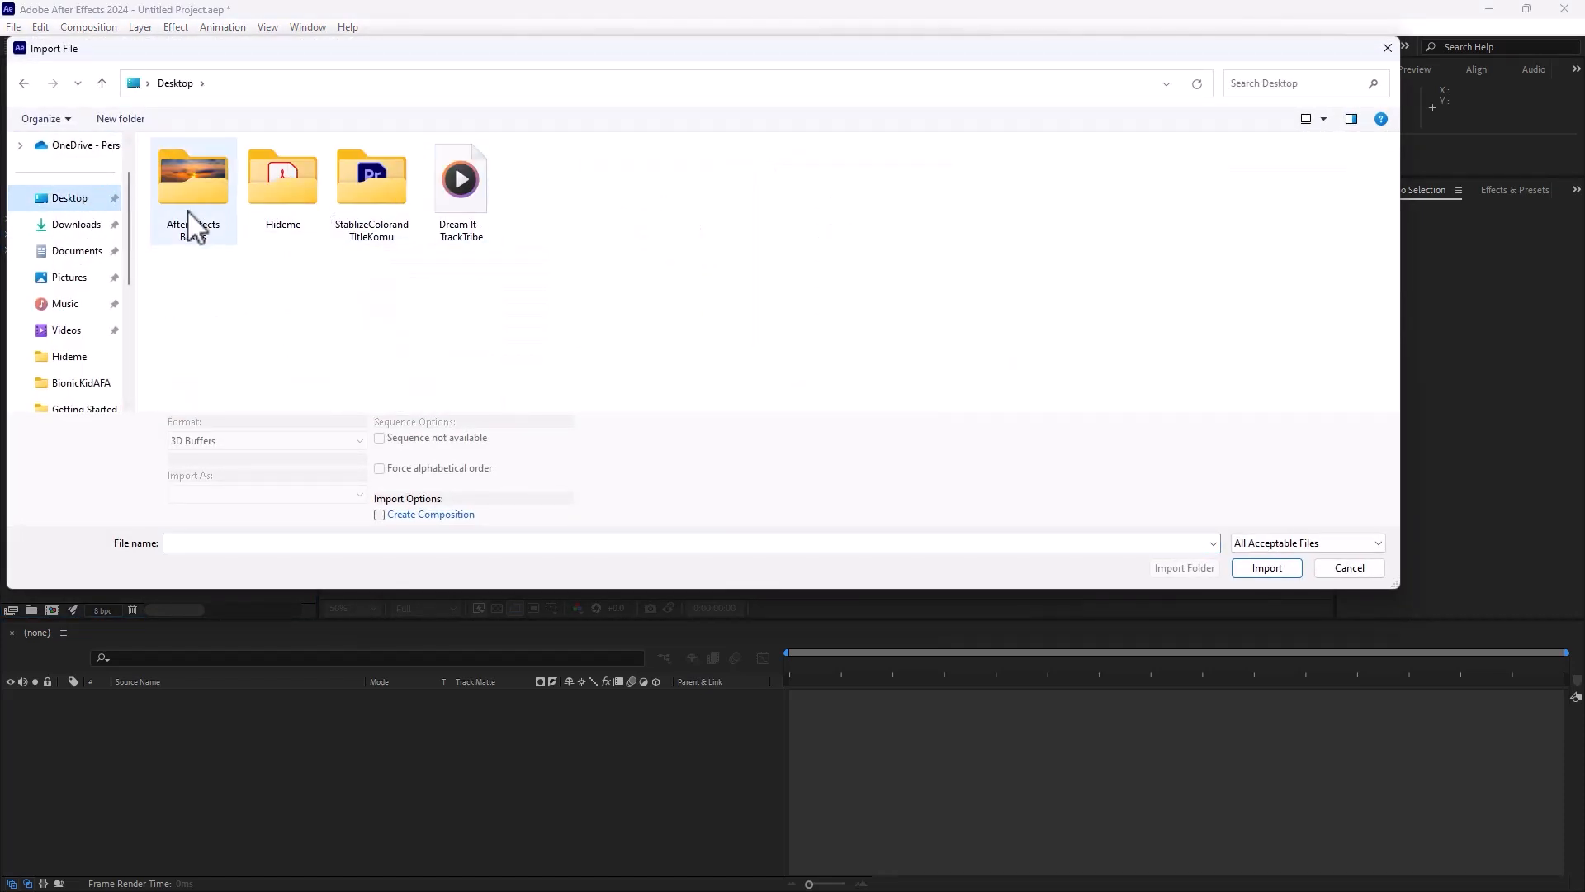
double_click(198, 190)
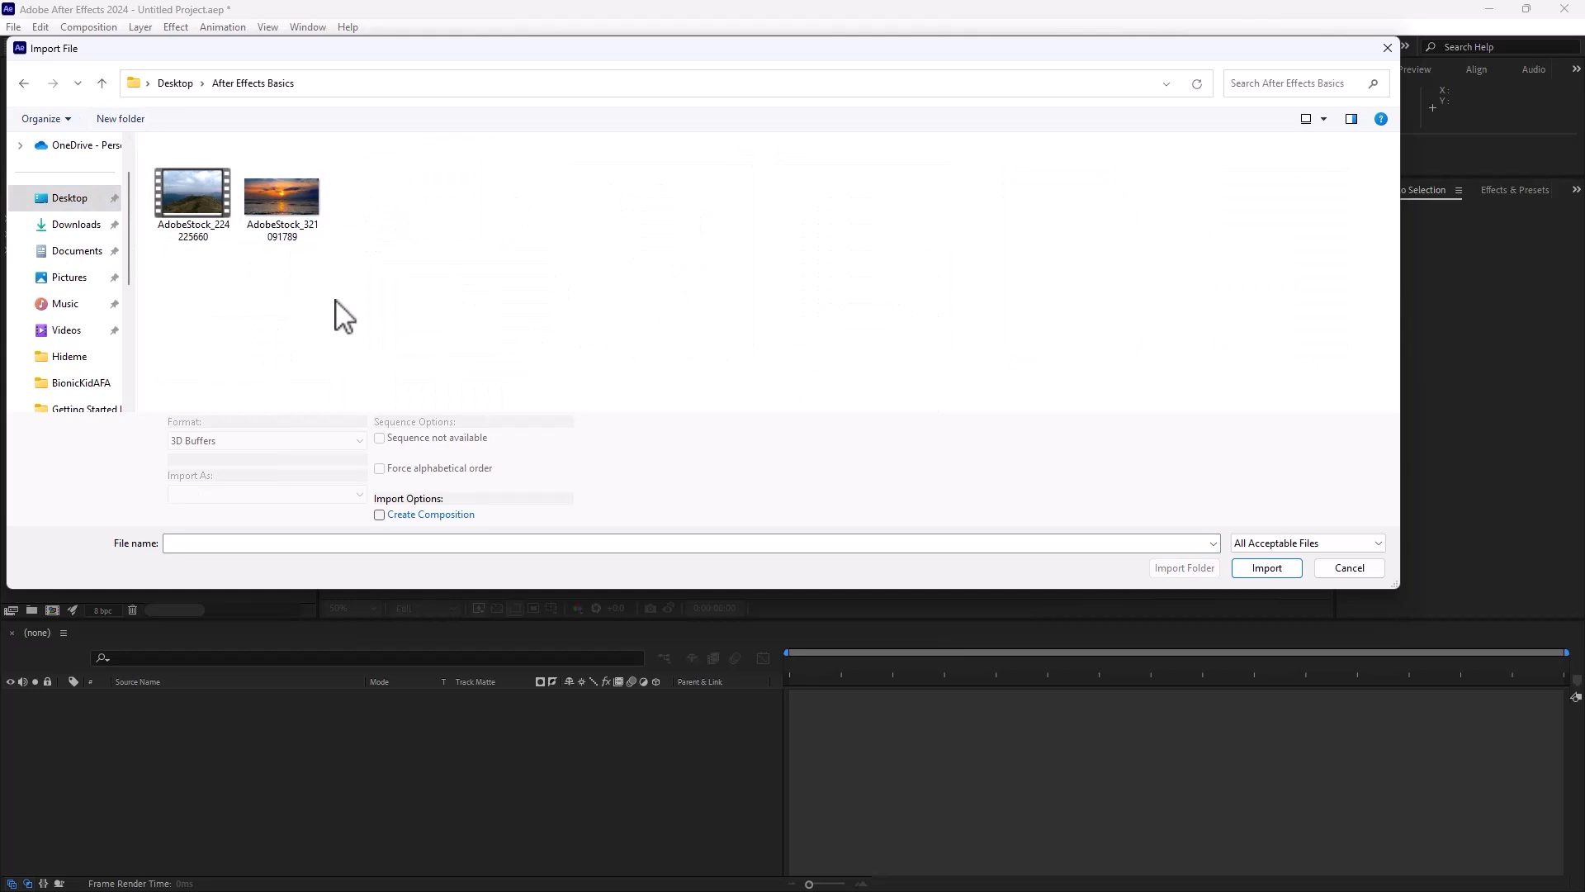
left_click_drag(325, 282, 200, 224)
left_click(1288, 568)
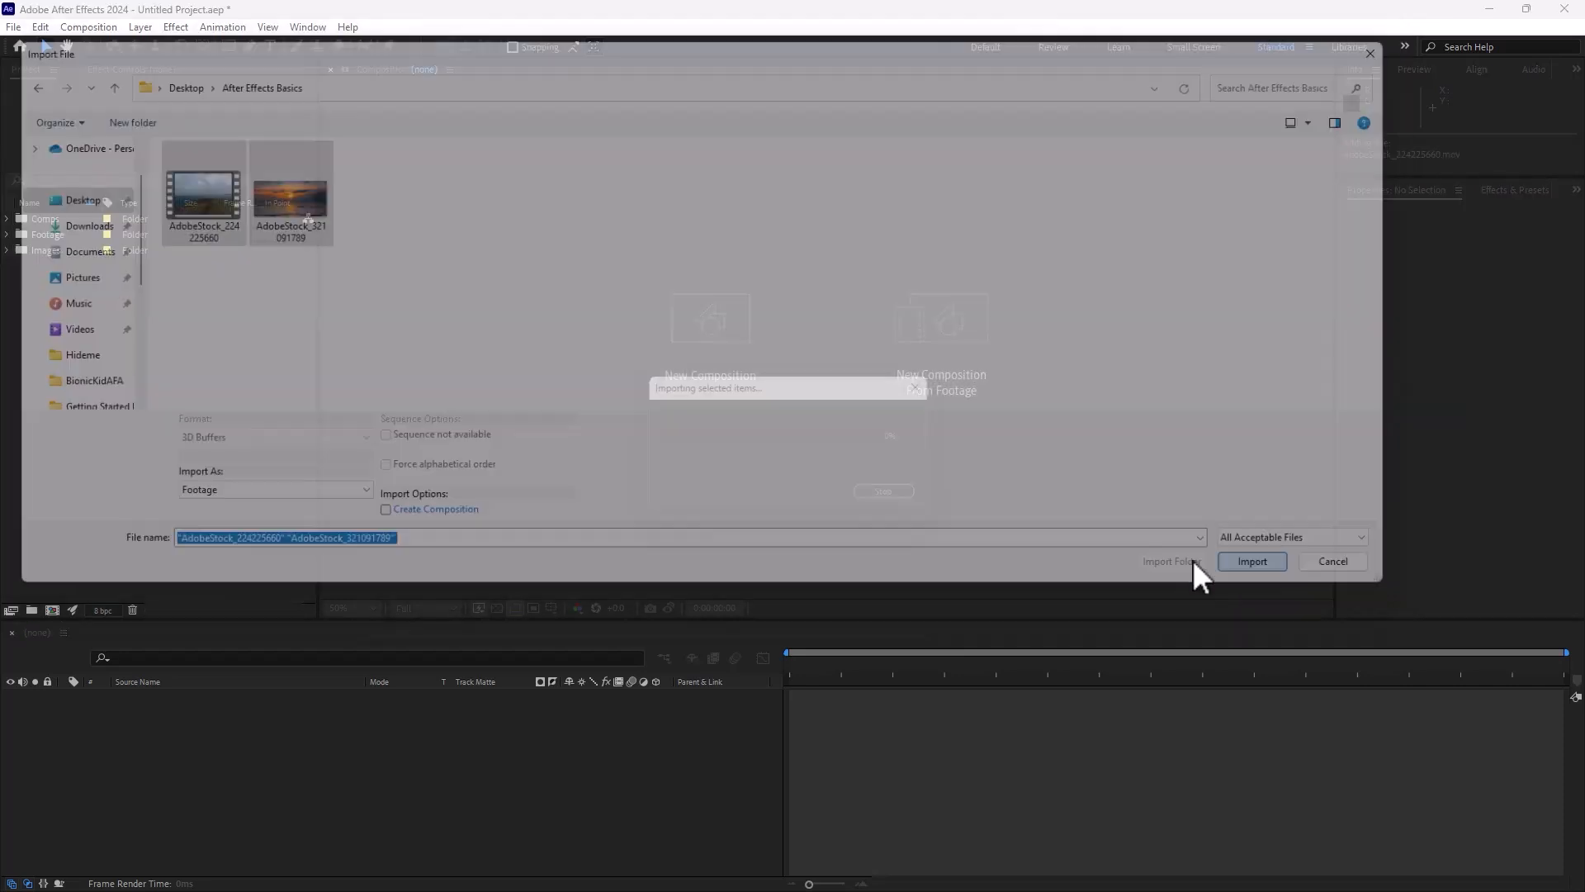
- Sort the imported video into the Footage folder and the image into the Images folder, and expand both folders
left_click(155, 389)
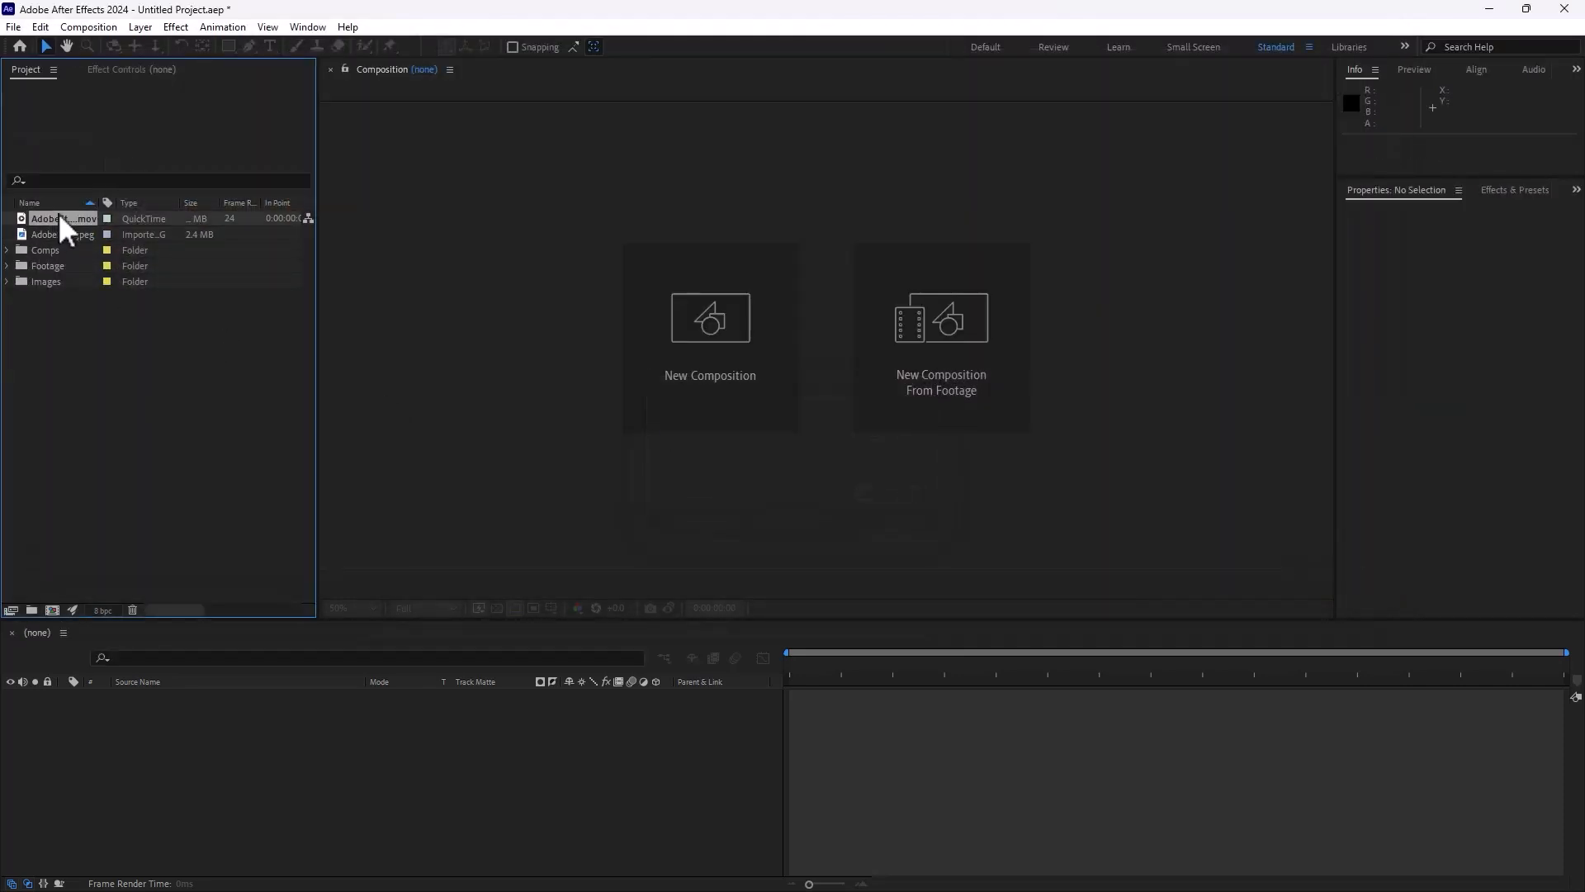
left_click_drag(58, 213, 55, 275)
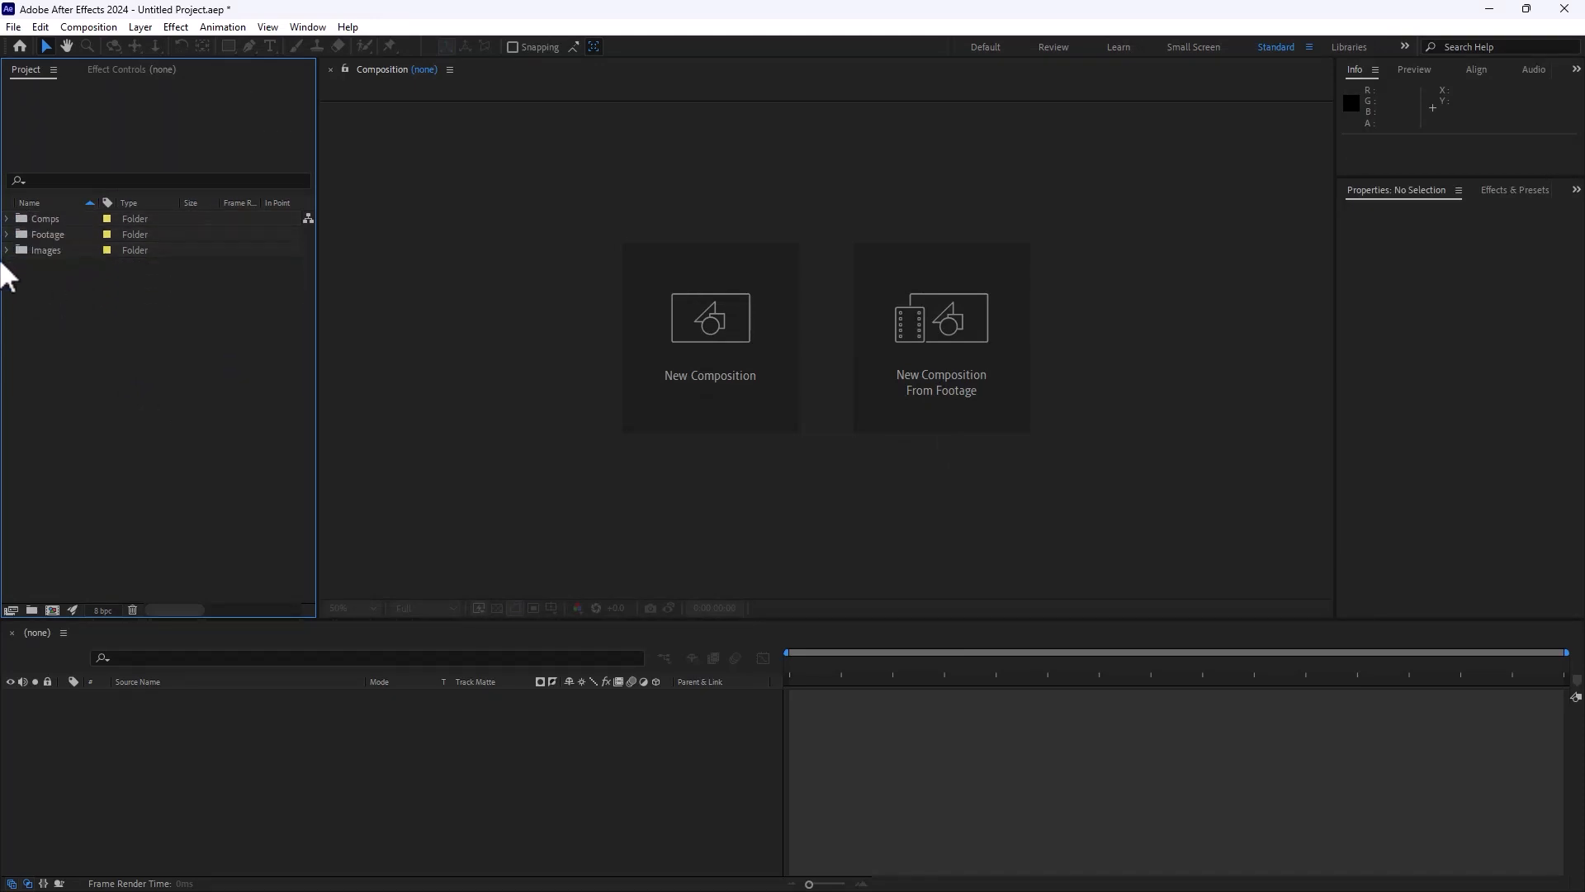
left_click(7, 249)
left_click(7, 234)
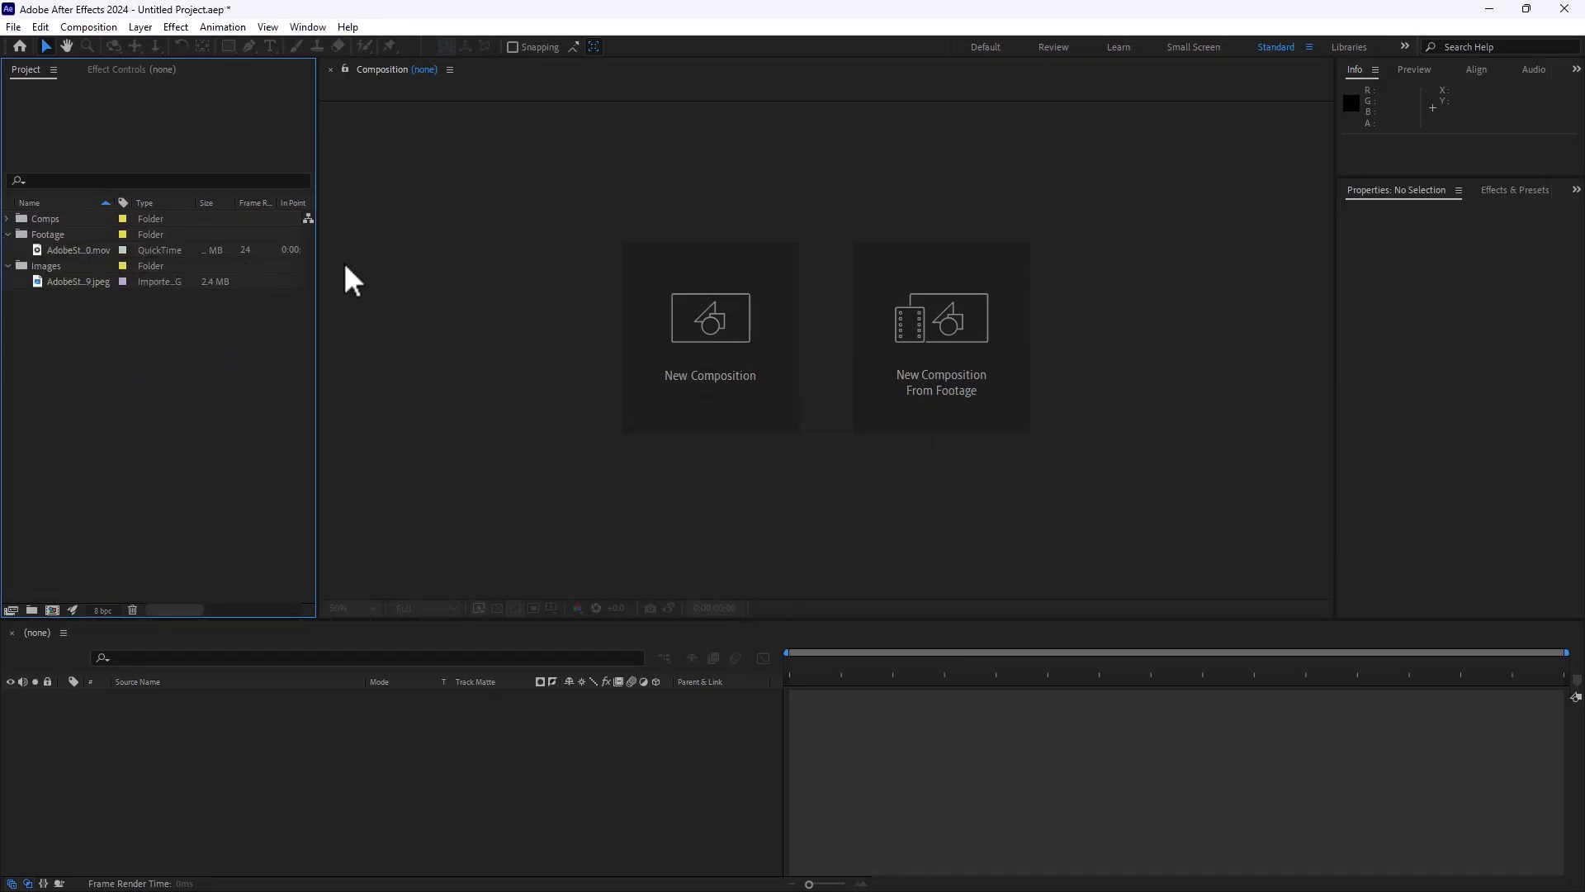
- Widen the Project panel to show file paths, and remove the AdobeStock_321091789 image from the After Effects Basics folder in File Explorer before returning to After Effects
left_click_drag(318, 260, 675, 269)
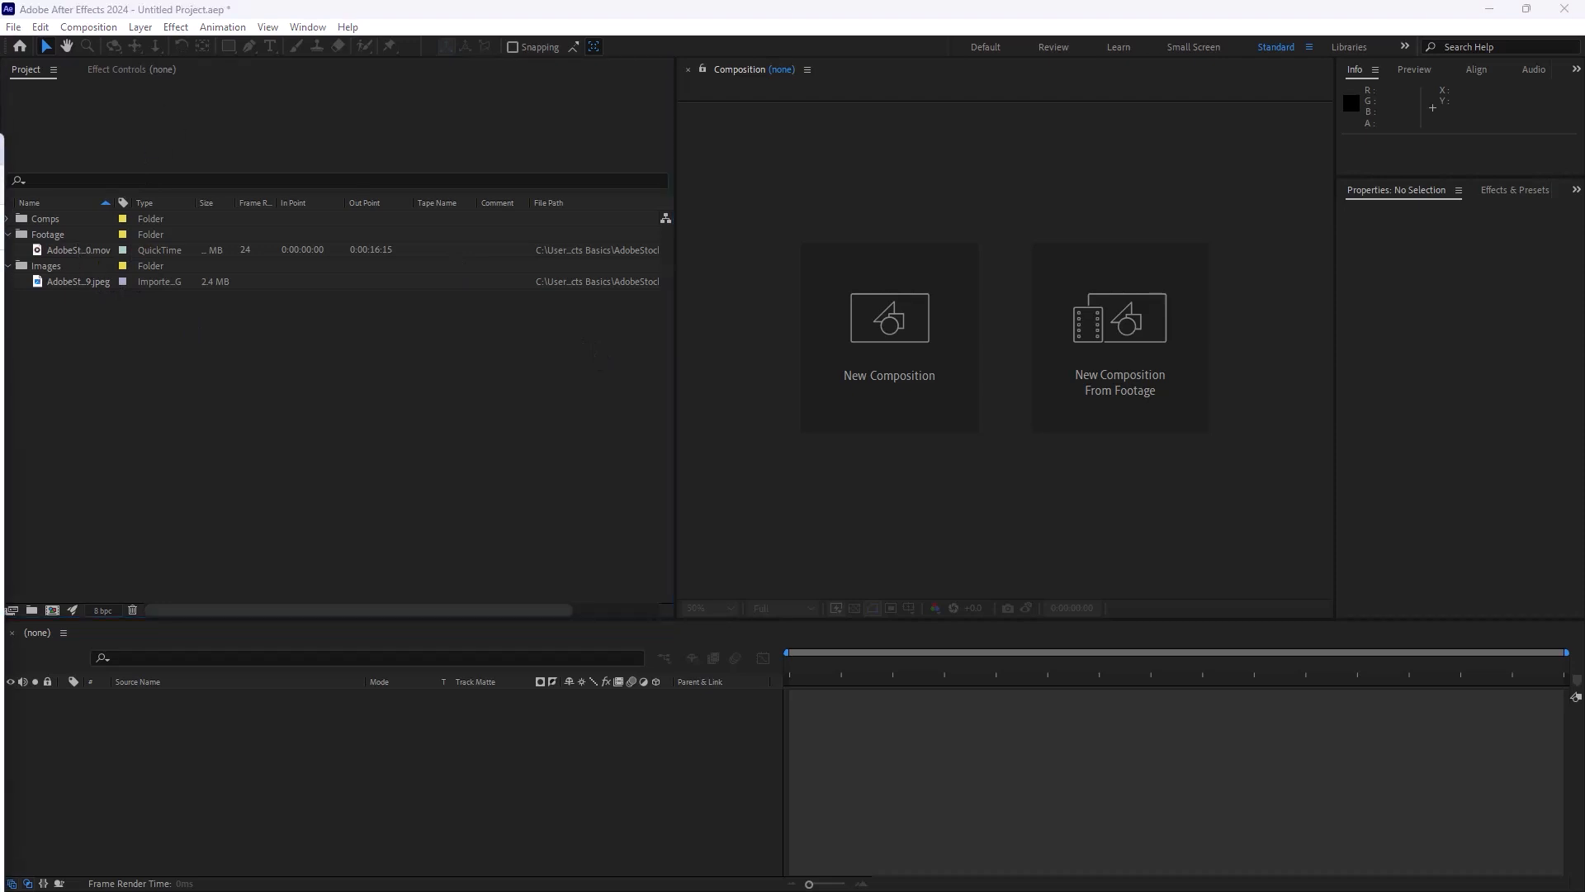
key("alt+Tab")
left_click(331, 380)
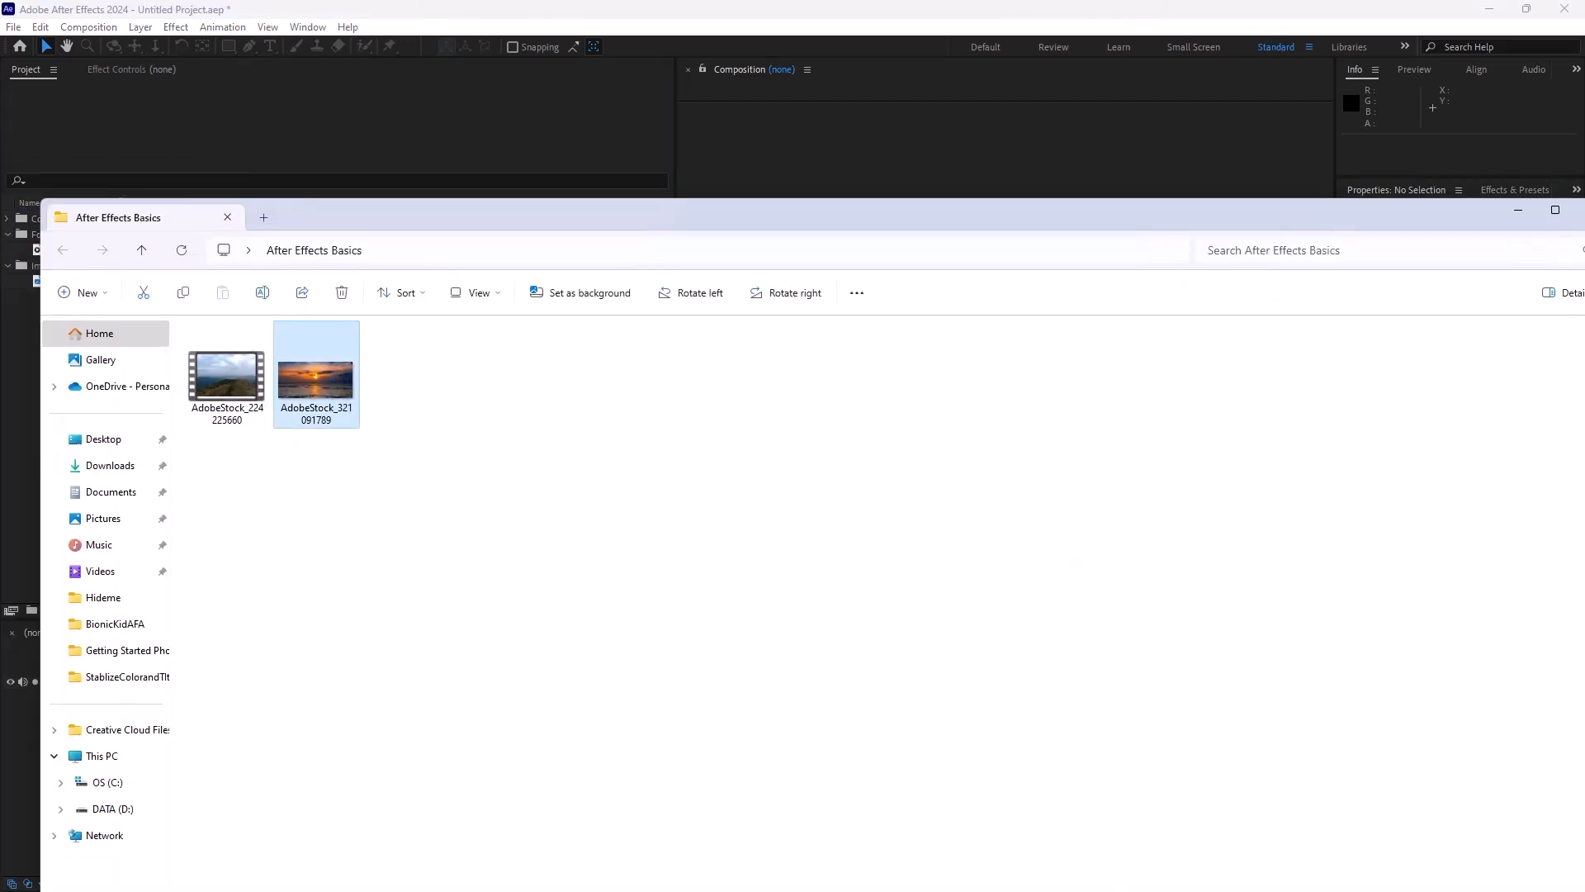
key("Delete")
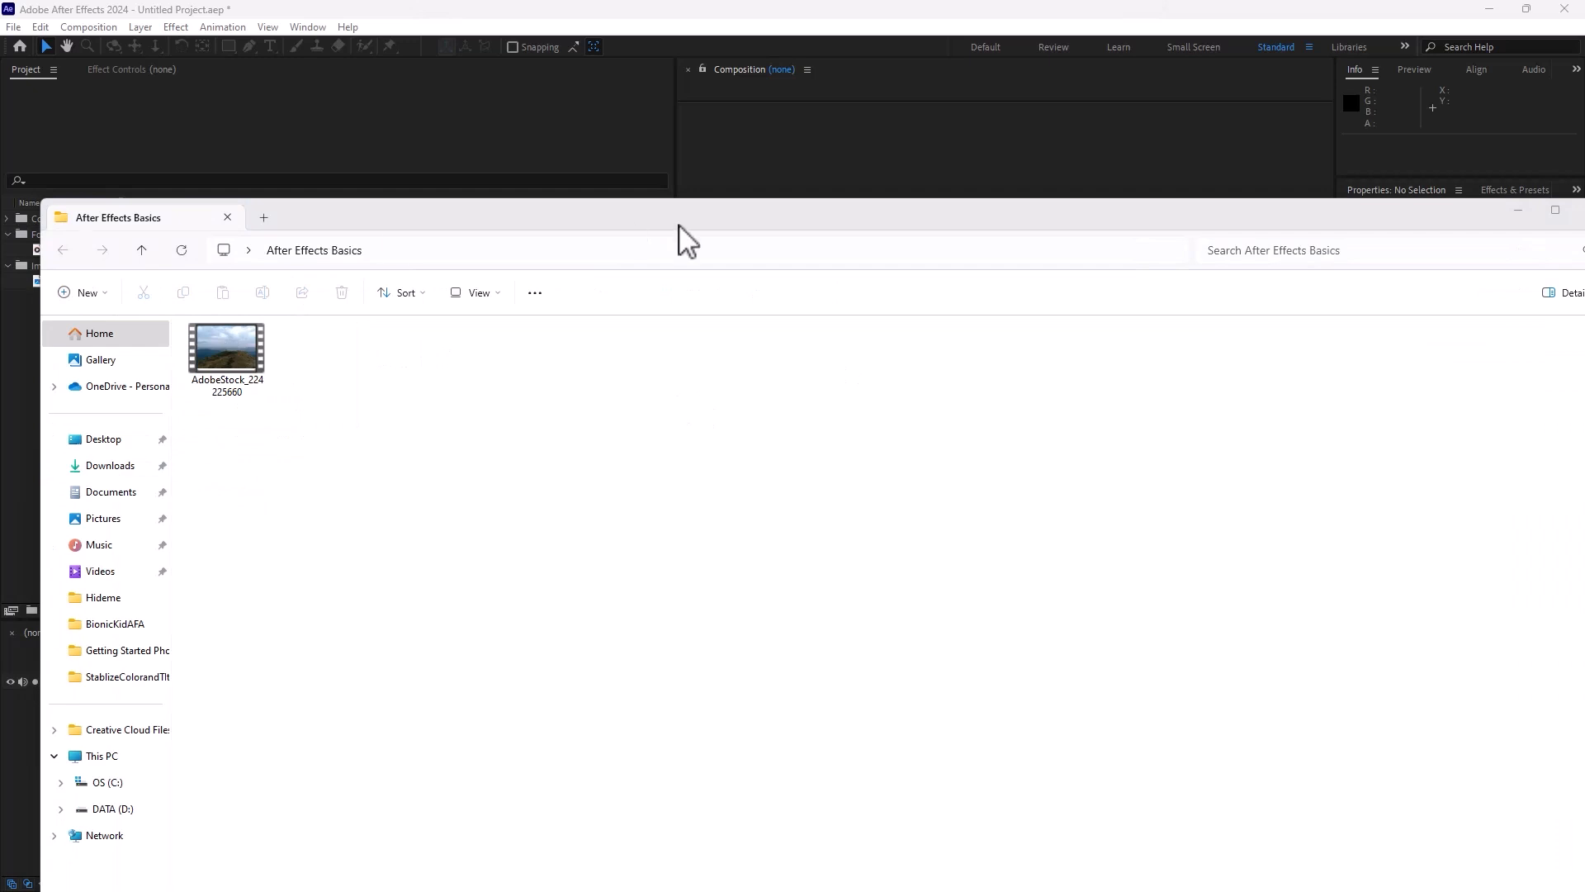
key("alt+Tab")
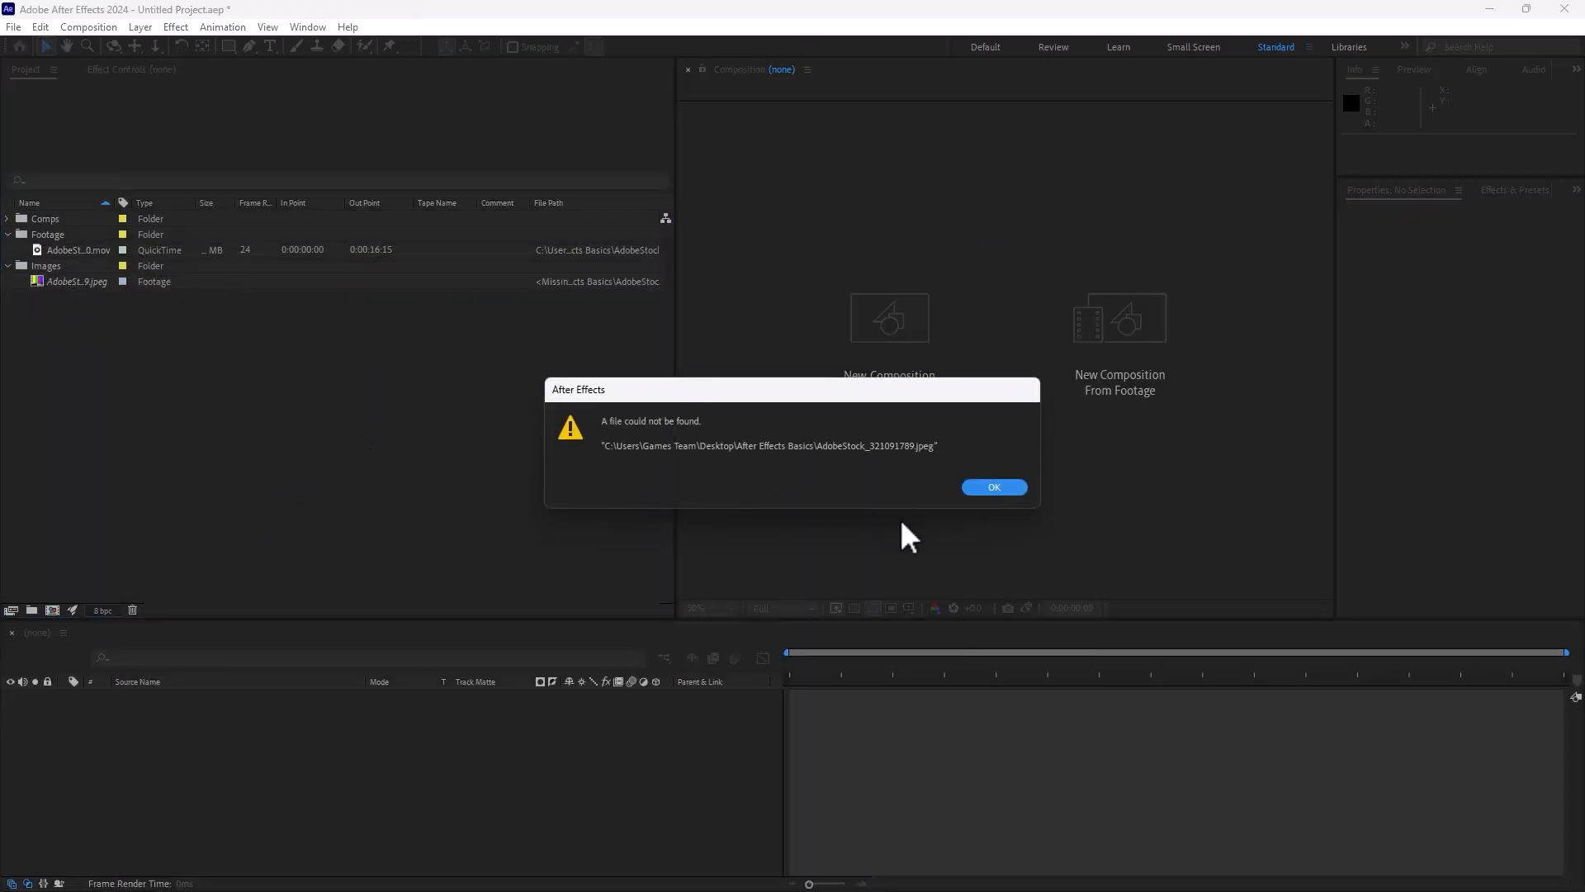
left_click(1012, 488)
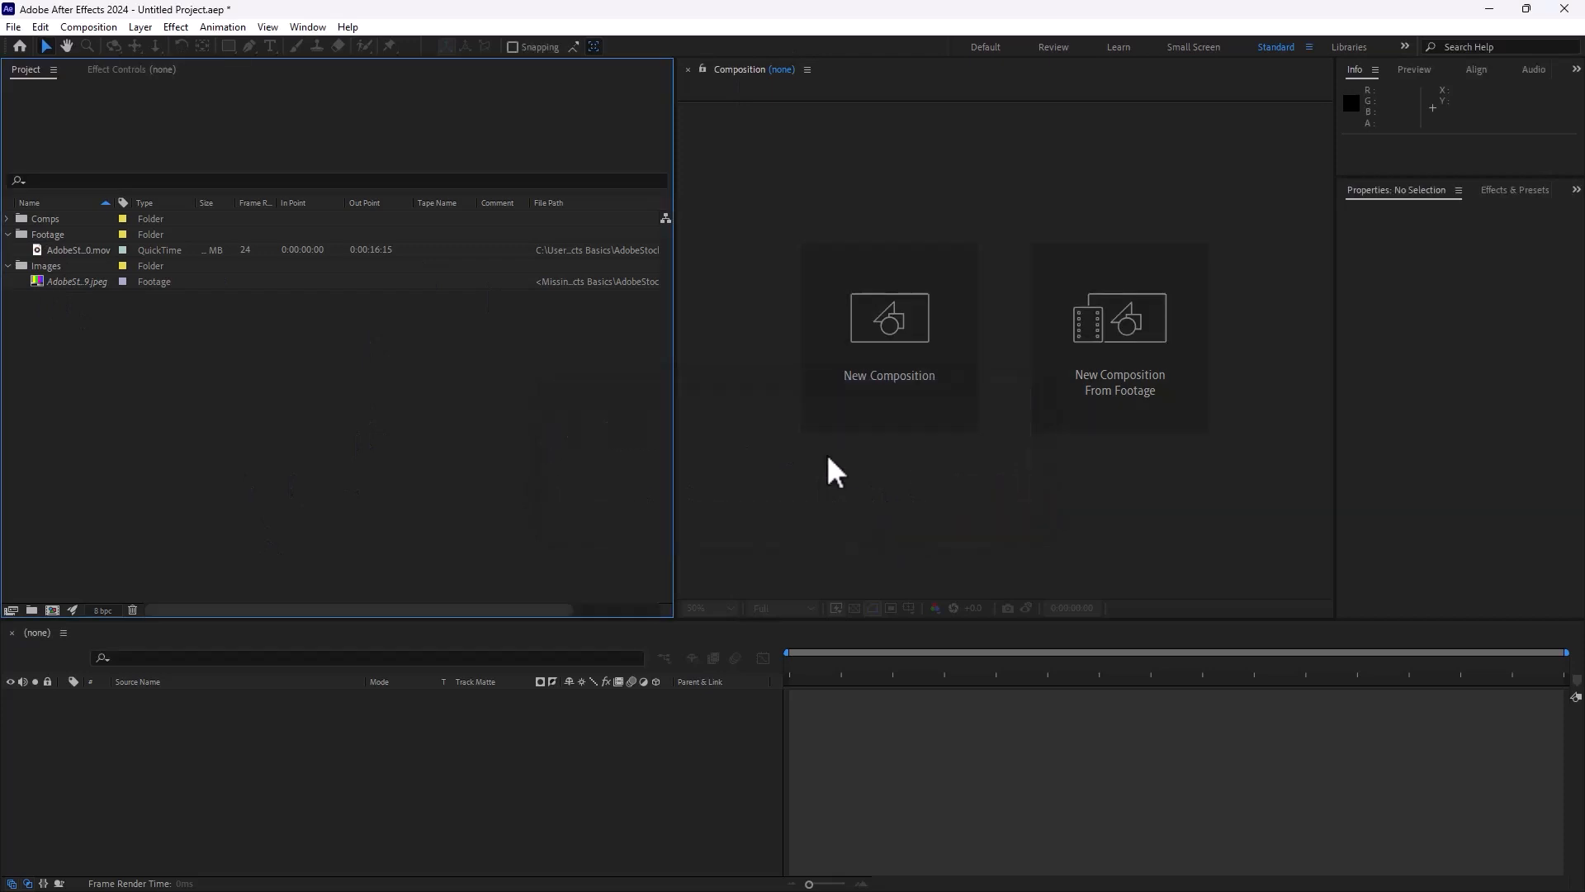
- Replace the missing image's footage with the AdobeStock_321091789 file on the Desktop and keep the item in the Images folder
left_click(77, 280)
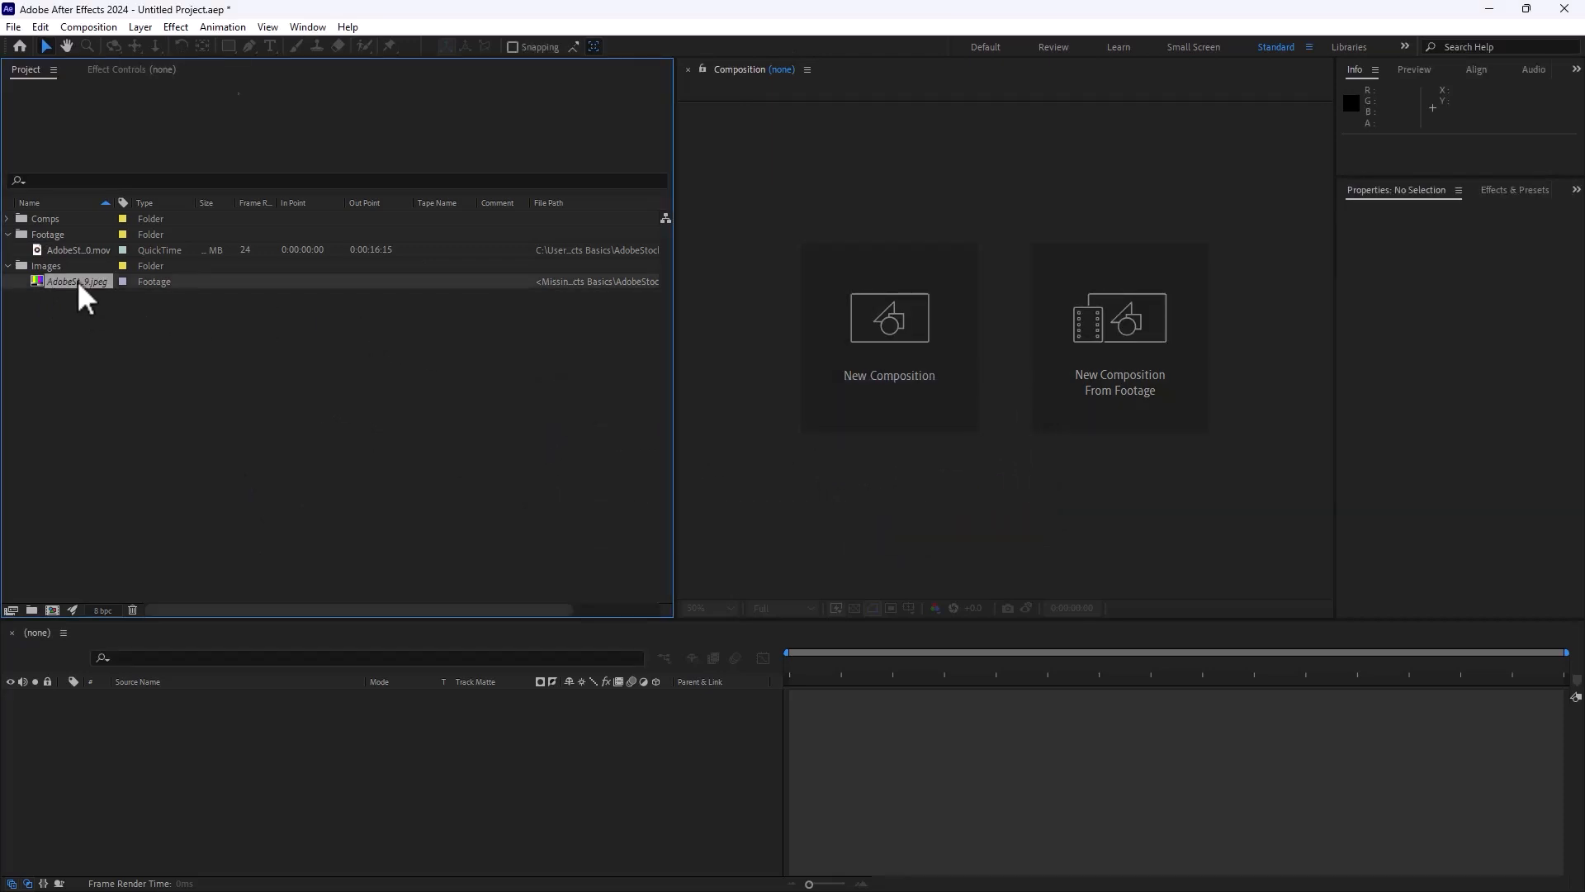
right_click(58, 284)
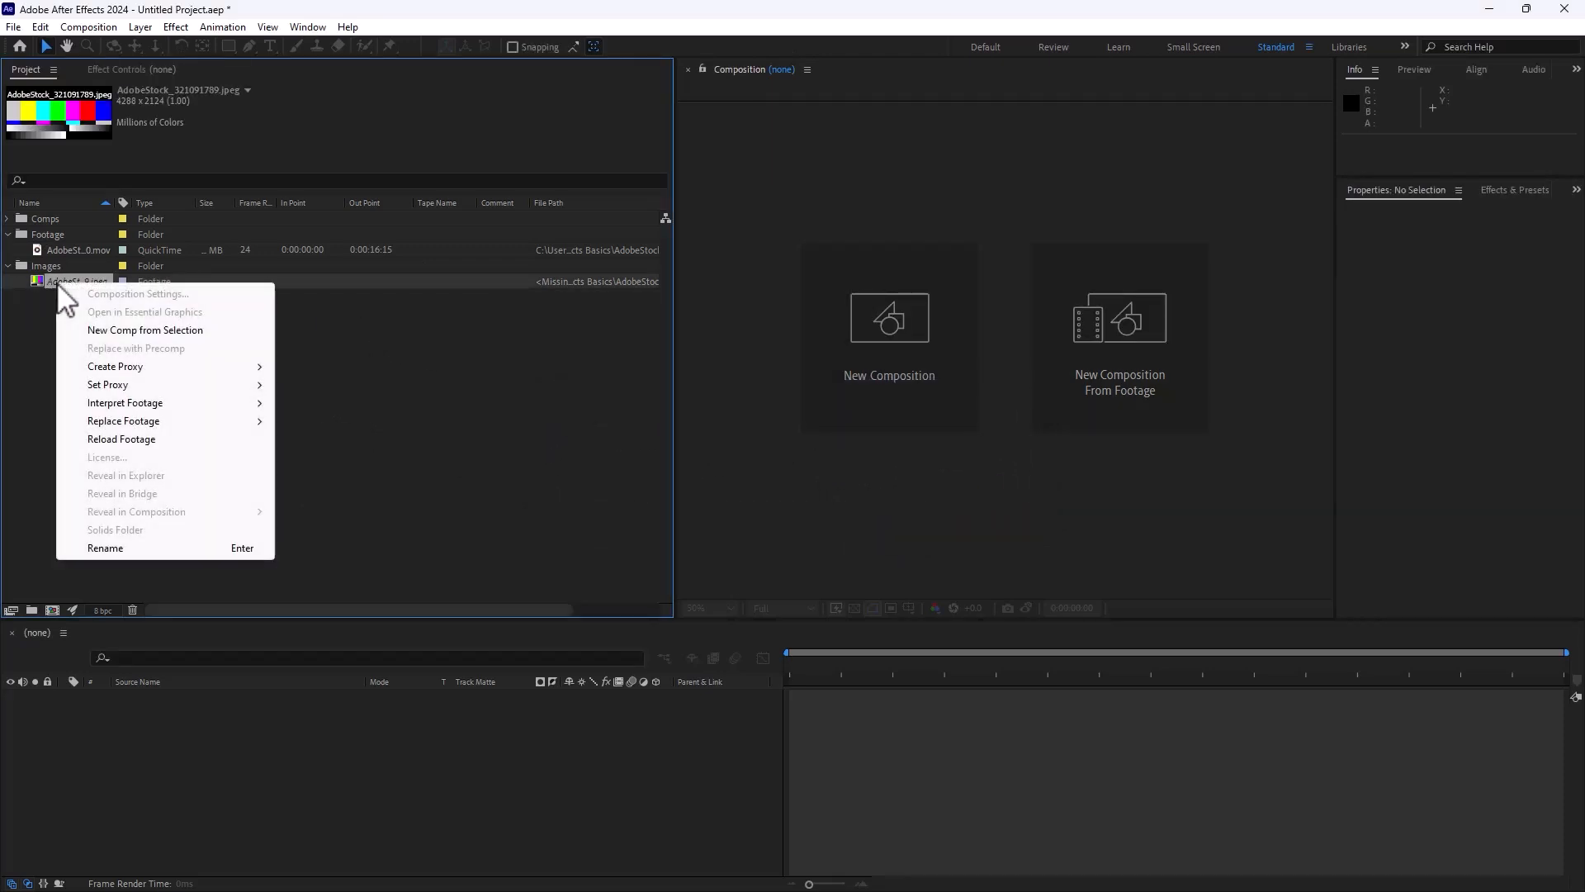
mouse_move(191, 426)
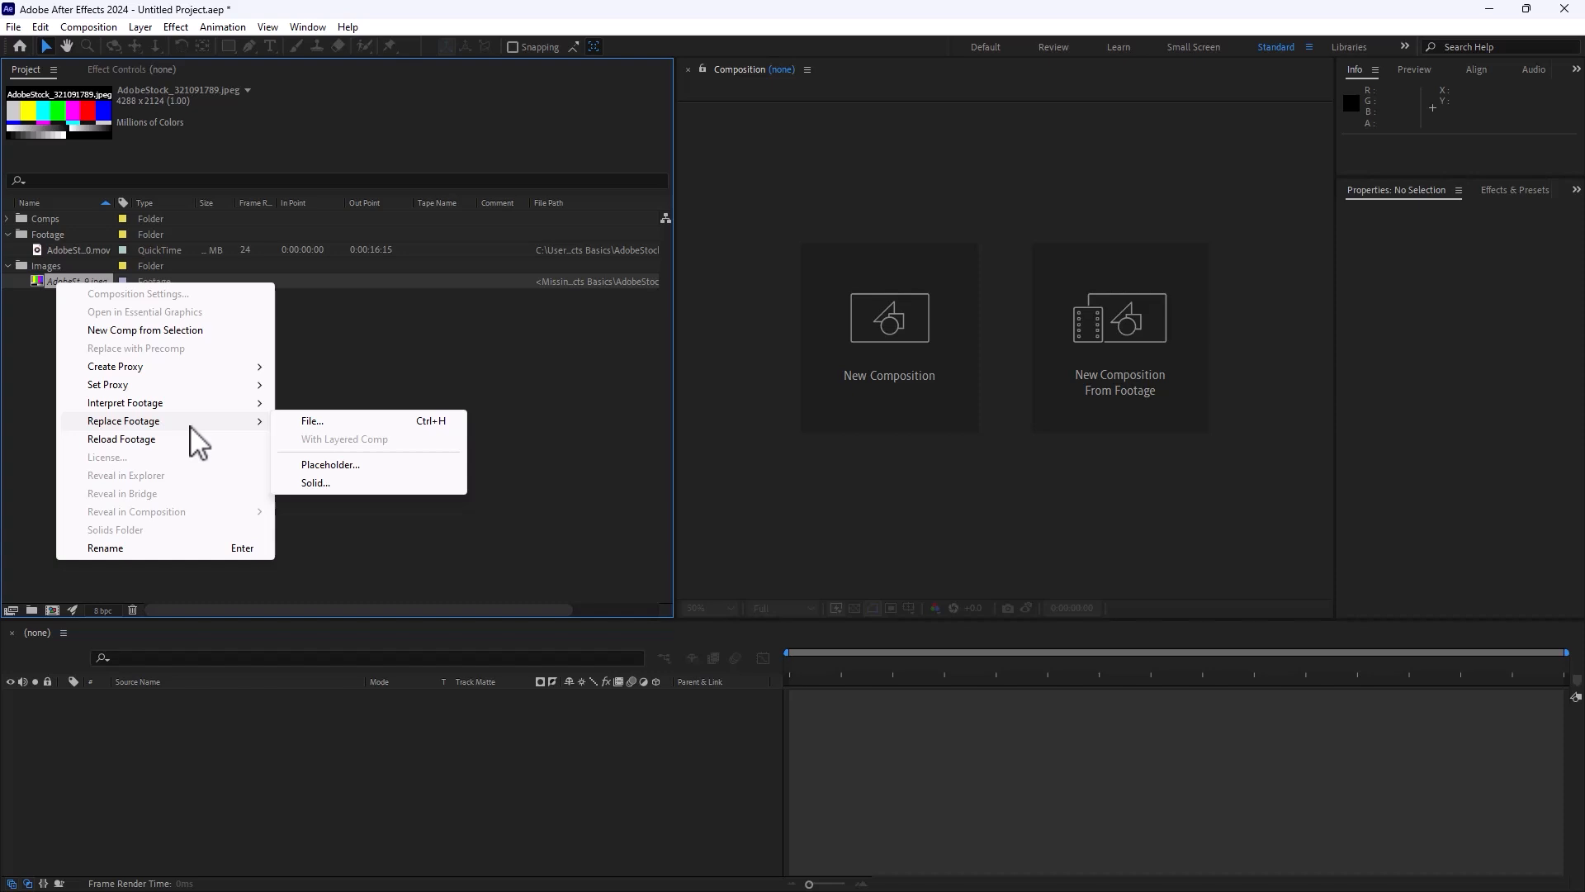
left_click(419, 422)
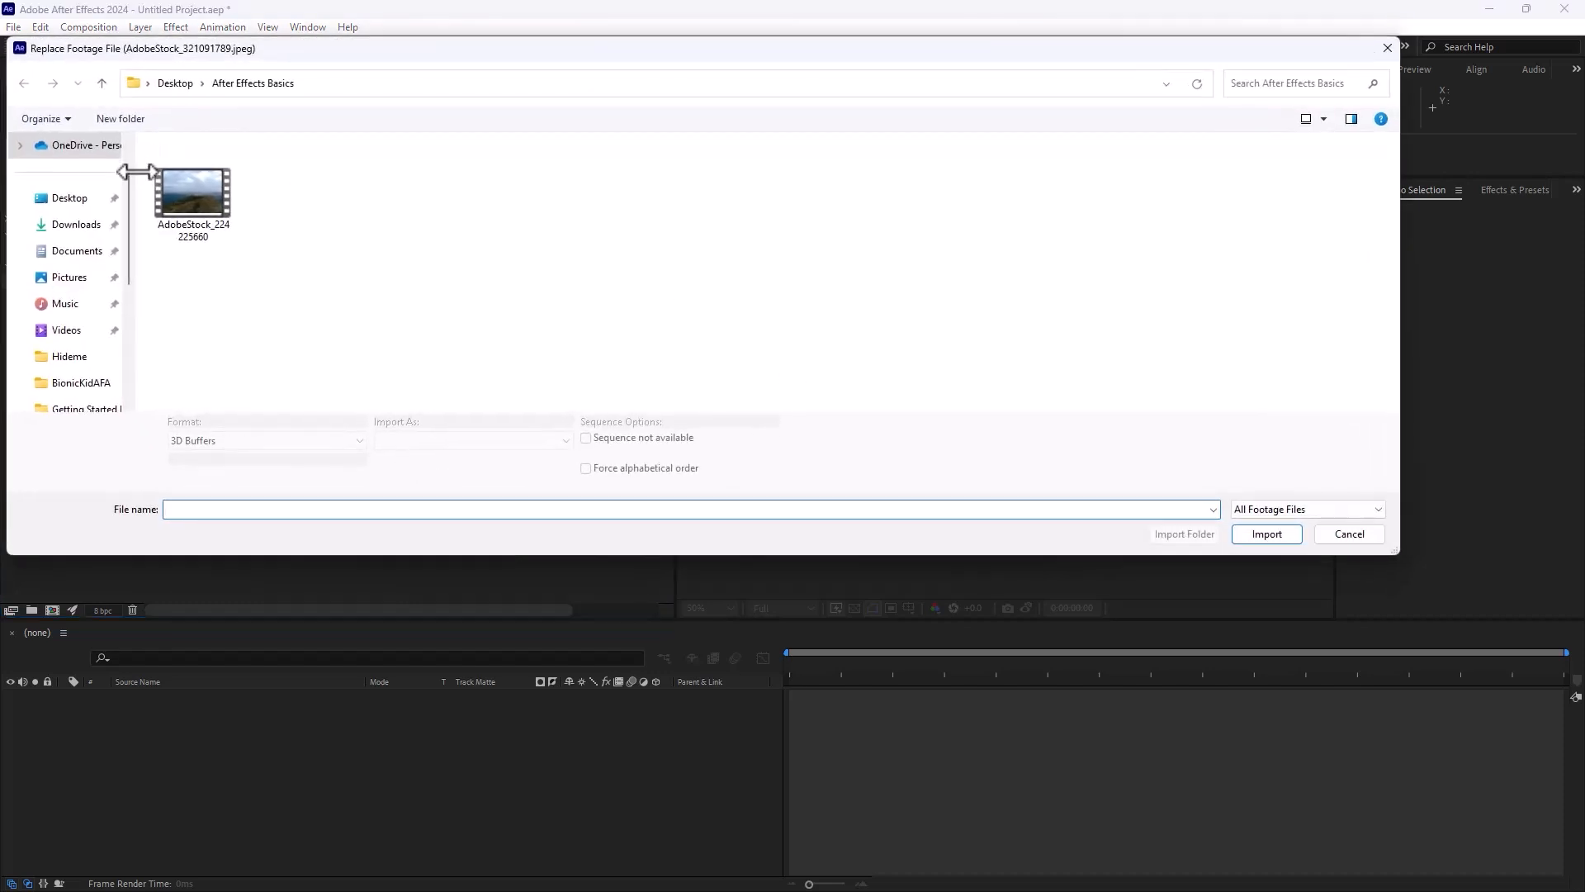
left_click(70, 198)
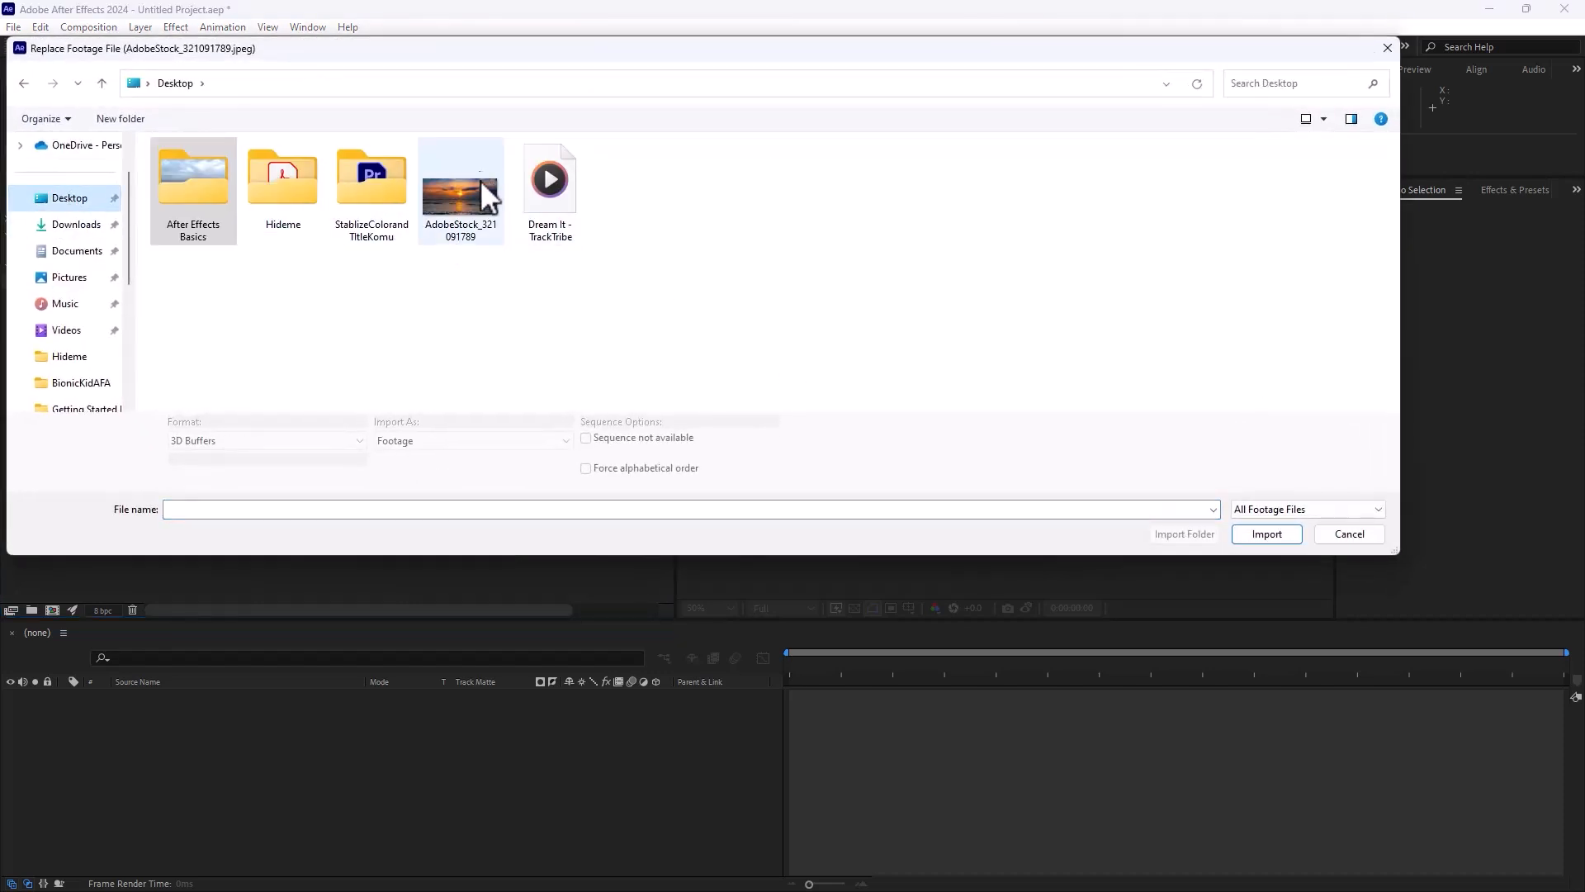
left_click(474, 205)
left_click(1266, 533)
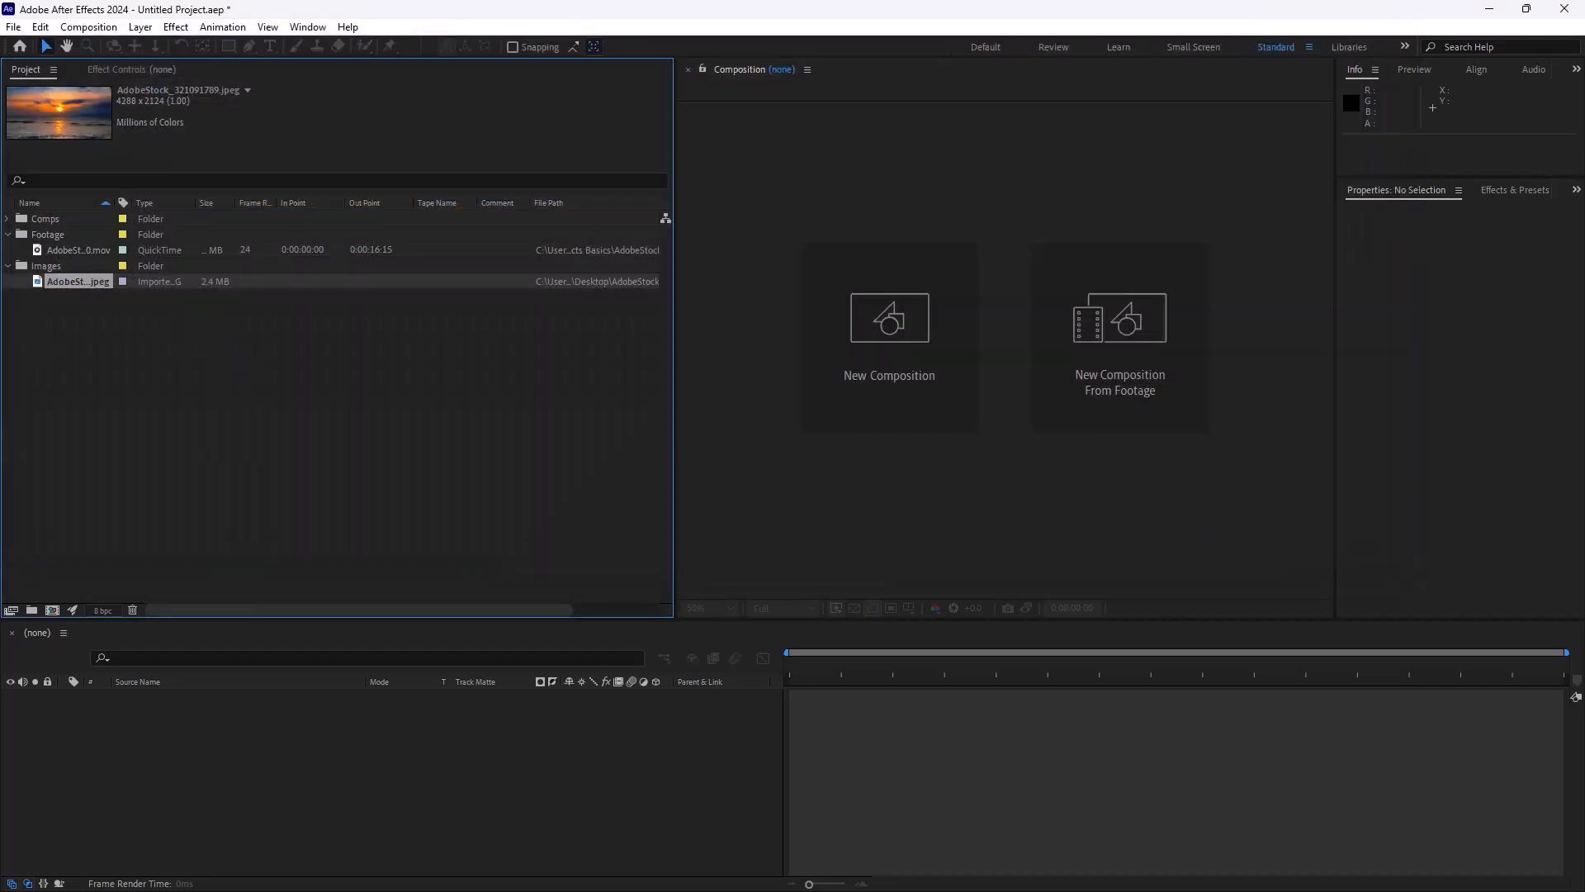
left_click_drag(540, 245, 276, 334)
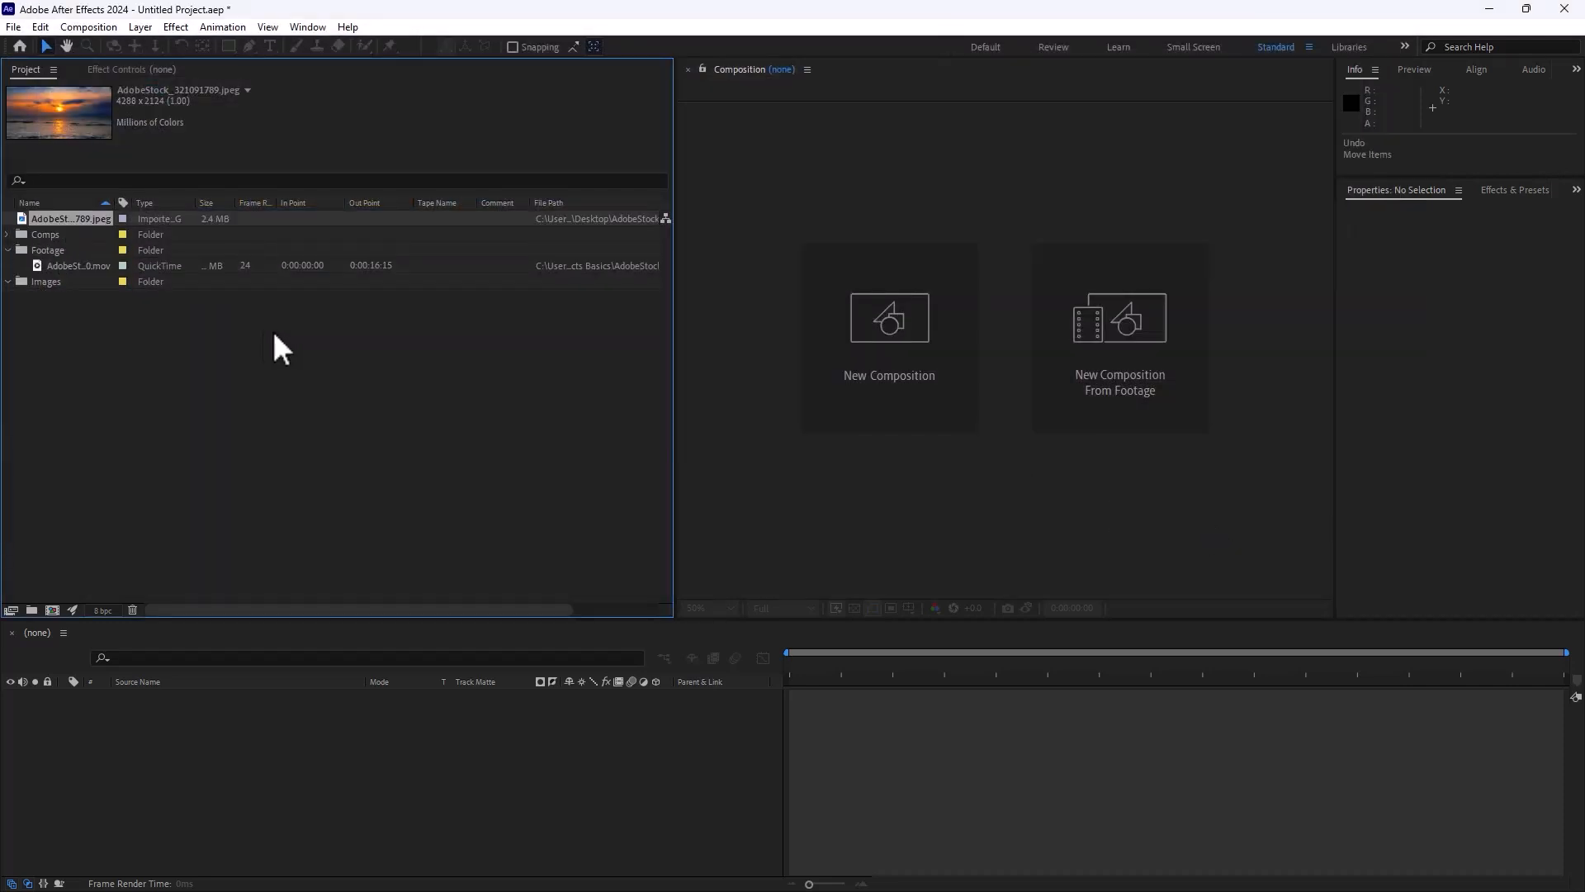
left_click_drag(31, 208, 76, 281)
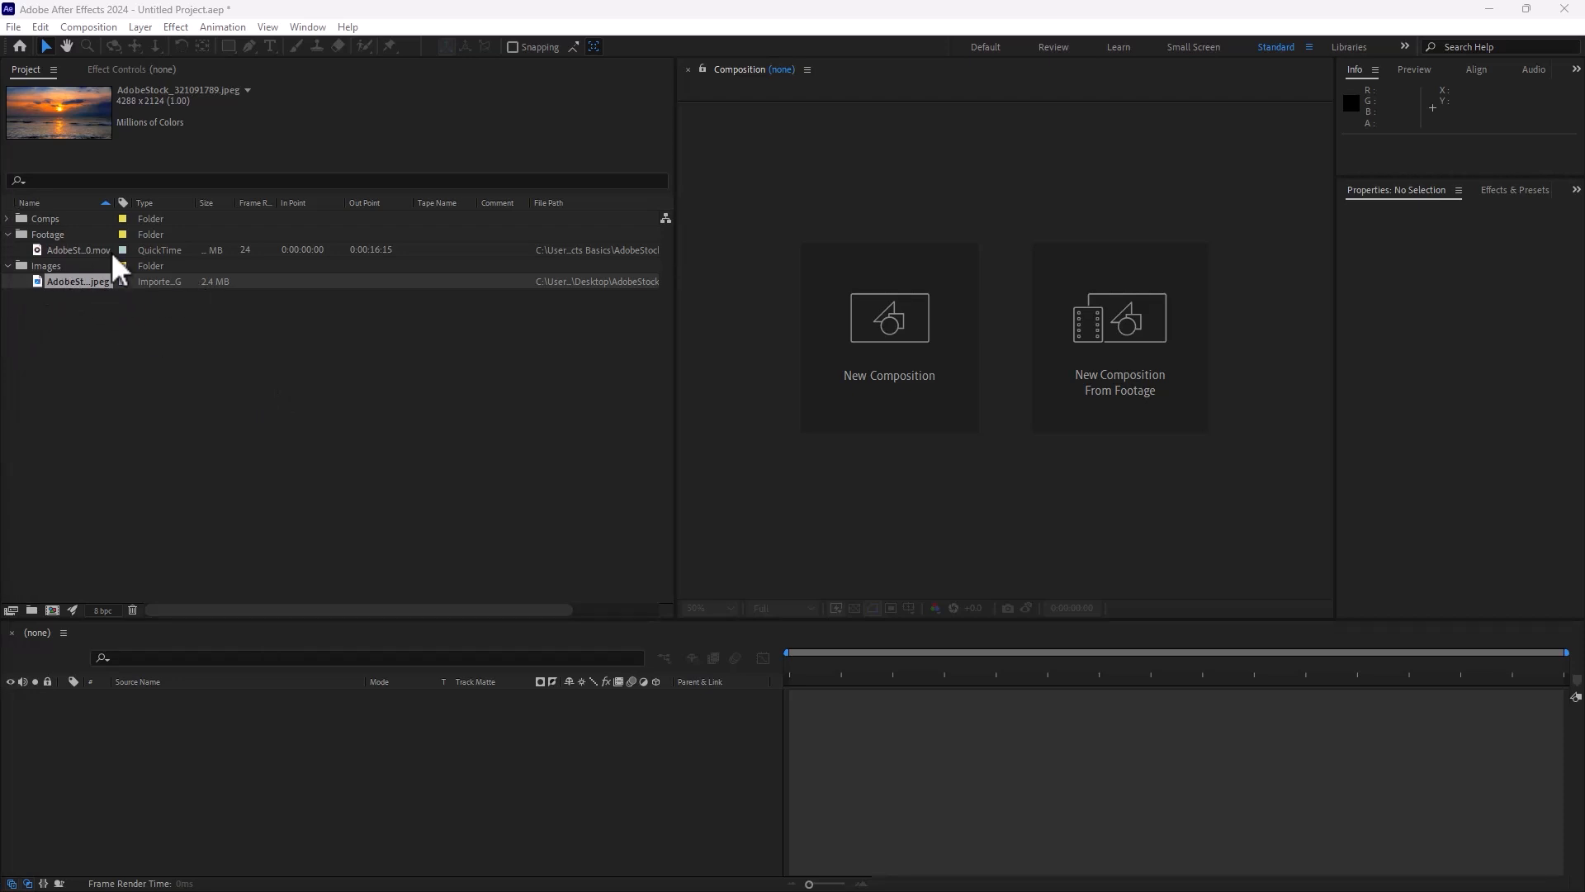
- Dismiss the missing-file alert, select the image in the Images folder and narrow the Project panel
left_click(77, 256)
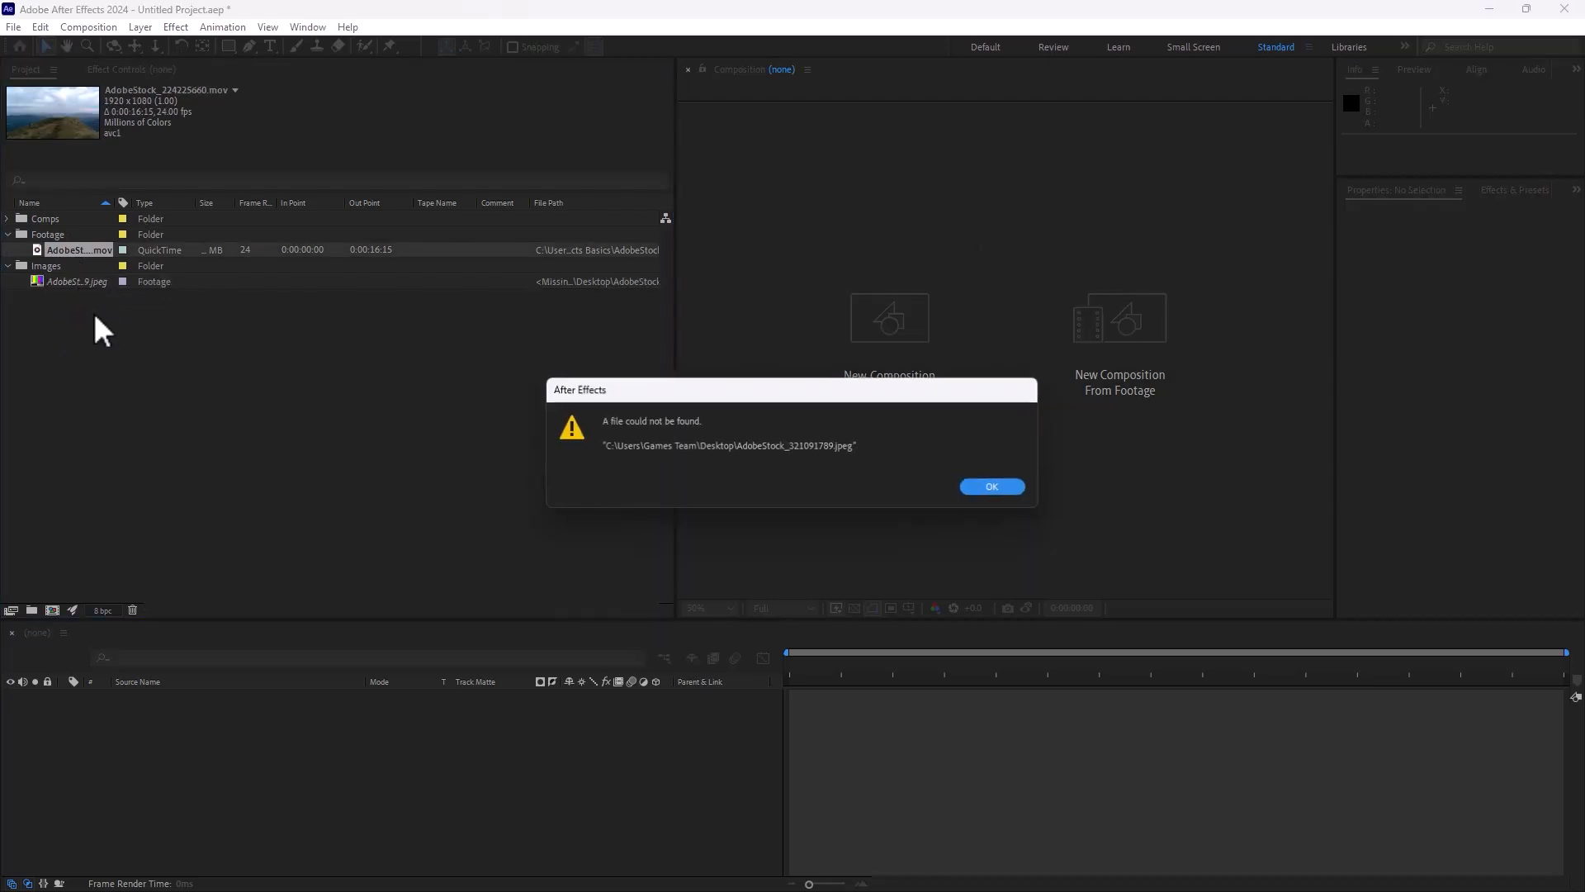
left_click(994, 487)
left_click(76, 281)
left_click_drag(675, 463, 400, 456)
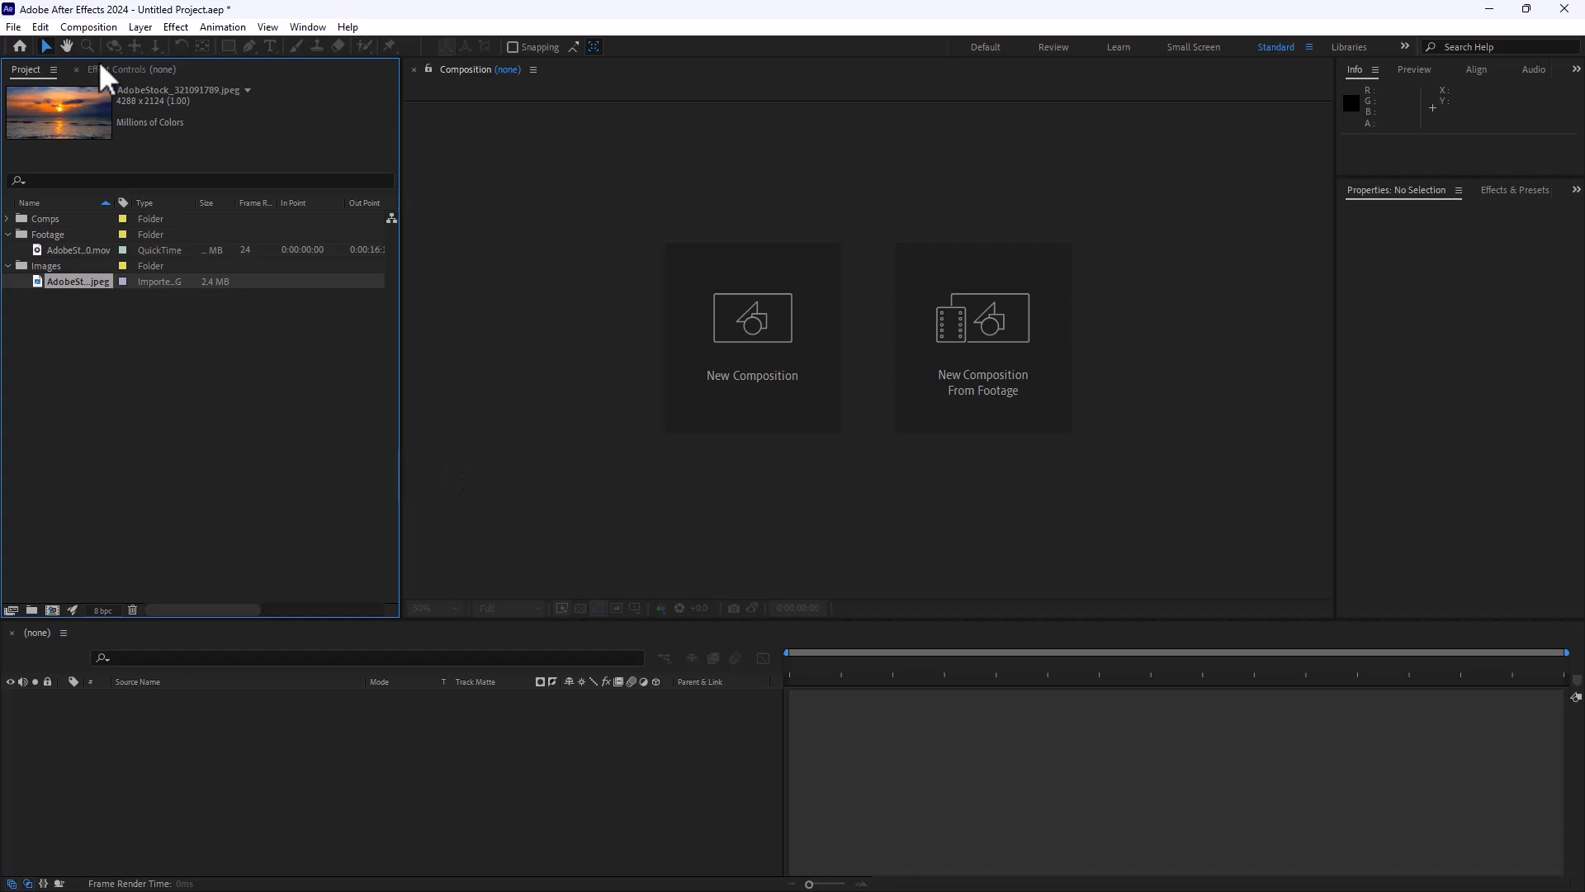
left_click(98, 28)
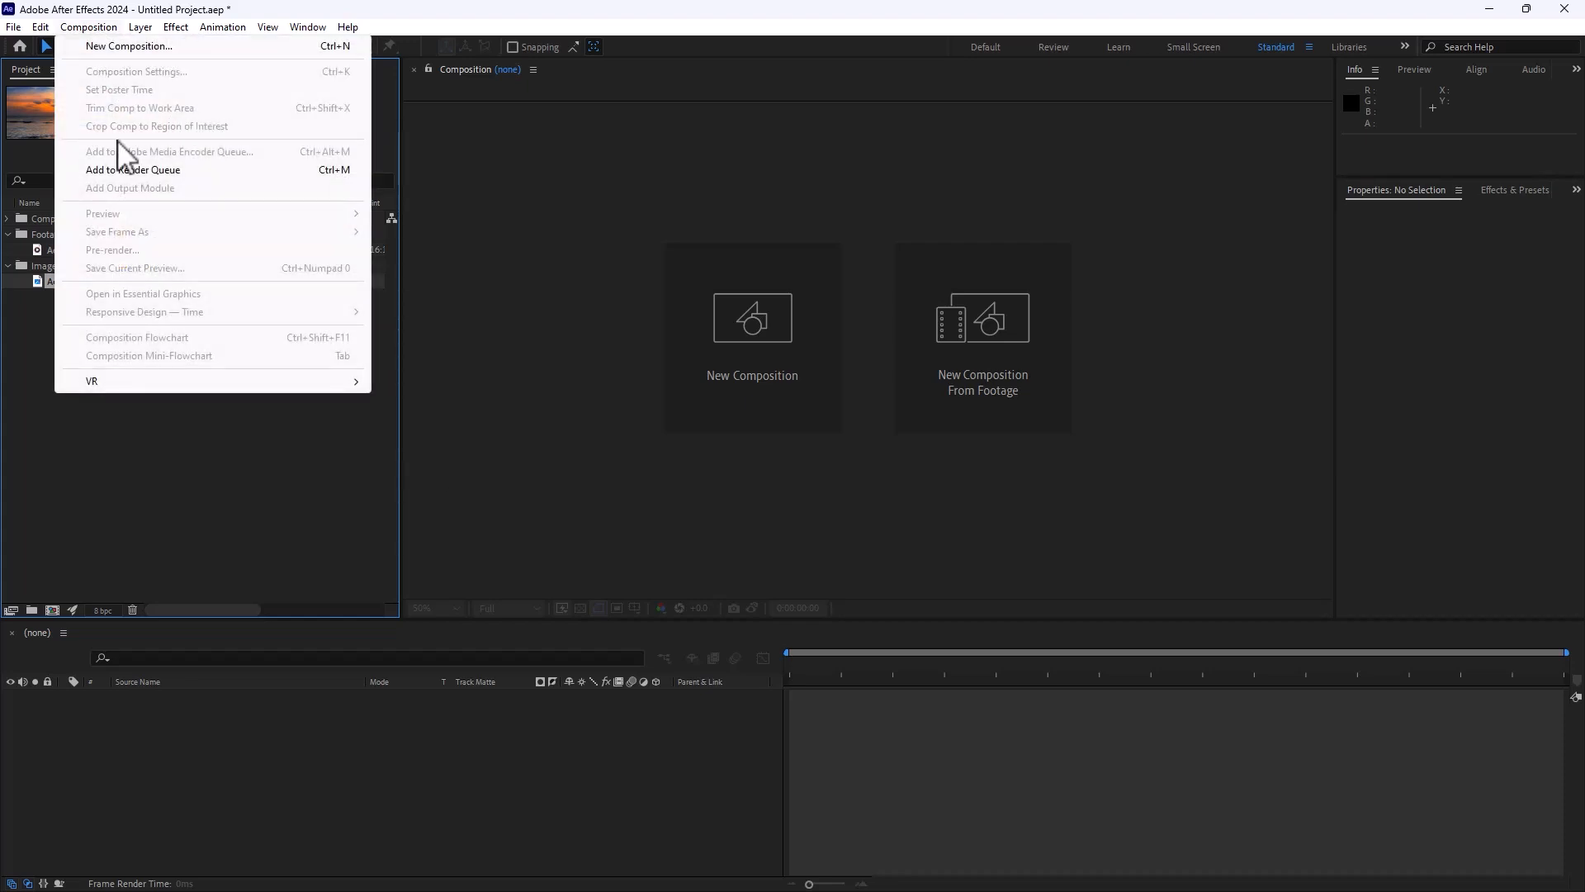
left_click(203, 541)
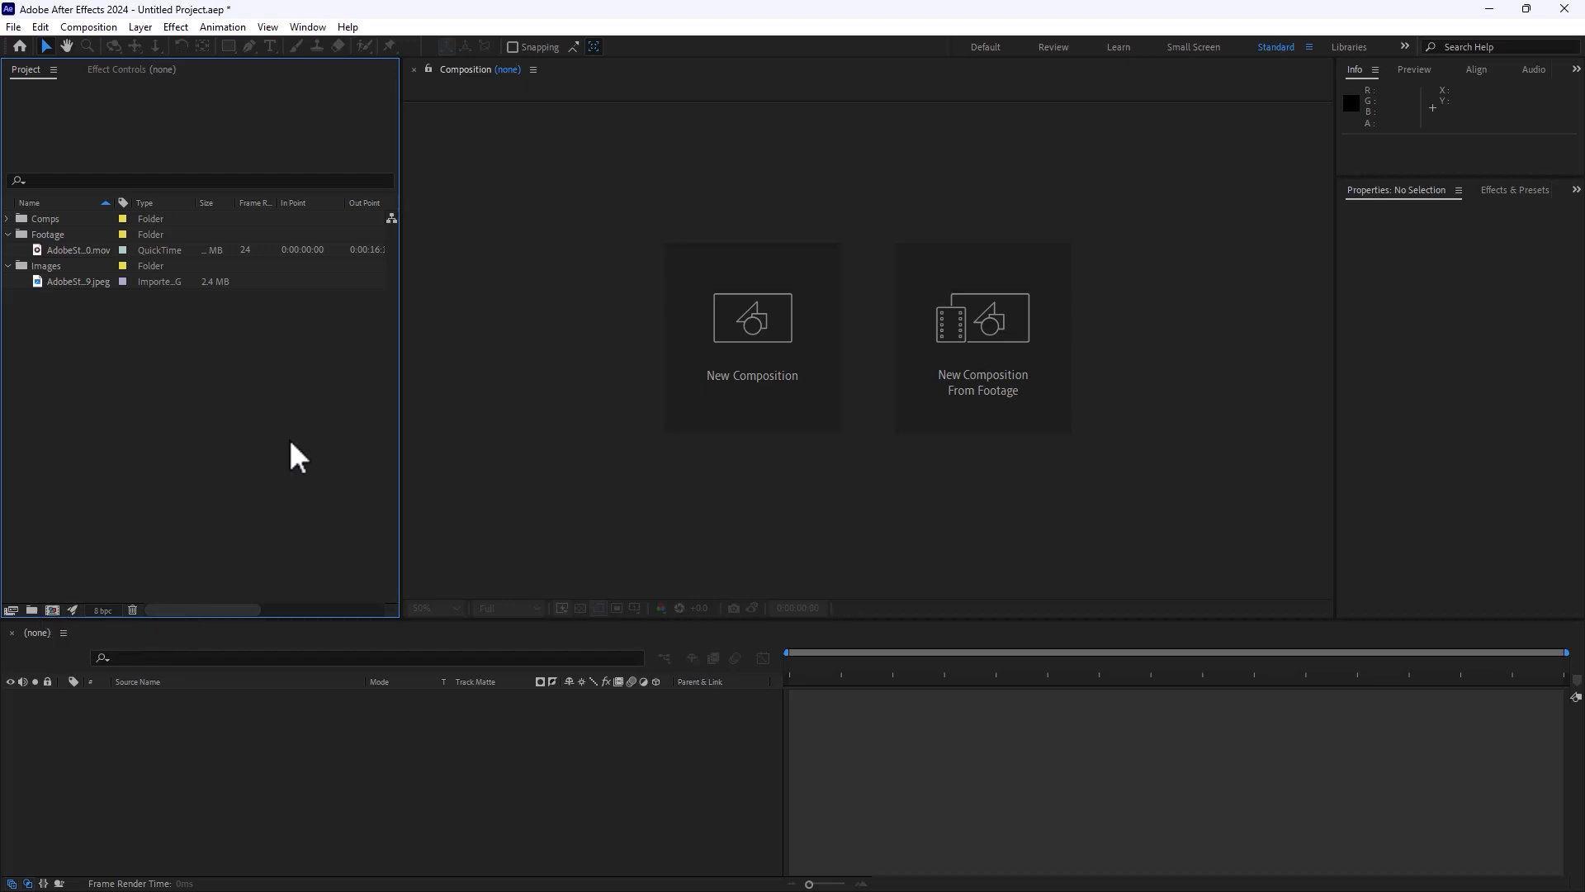
- Create a new composition from the AdobeStock_224225660.mov clip and select that composition among the project items
left_click(59, 248)
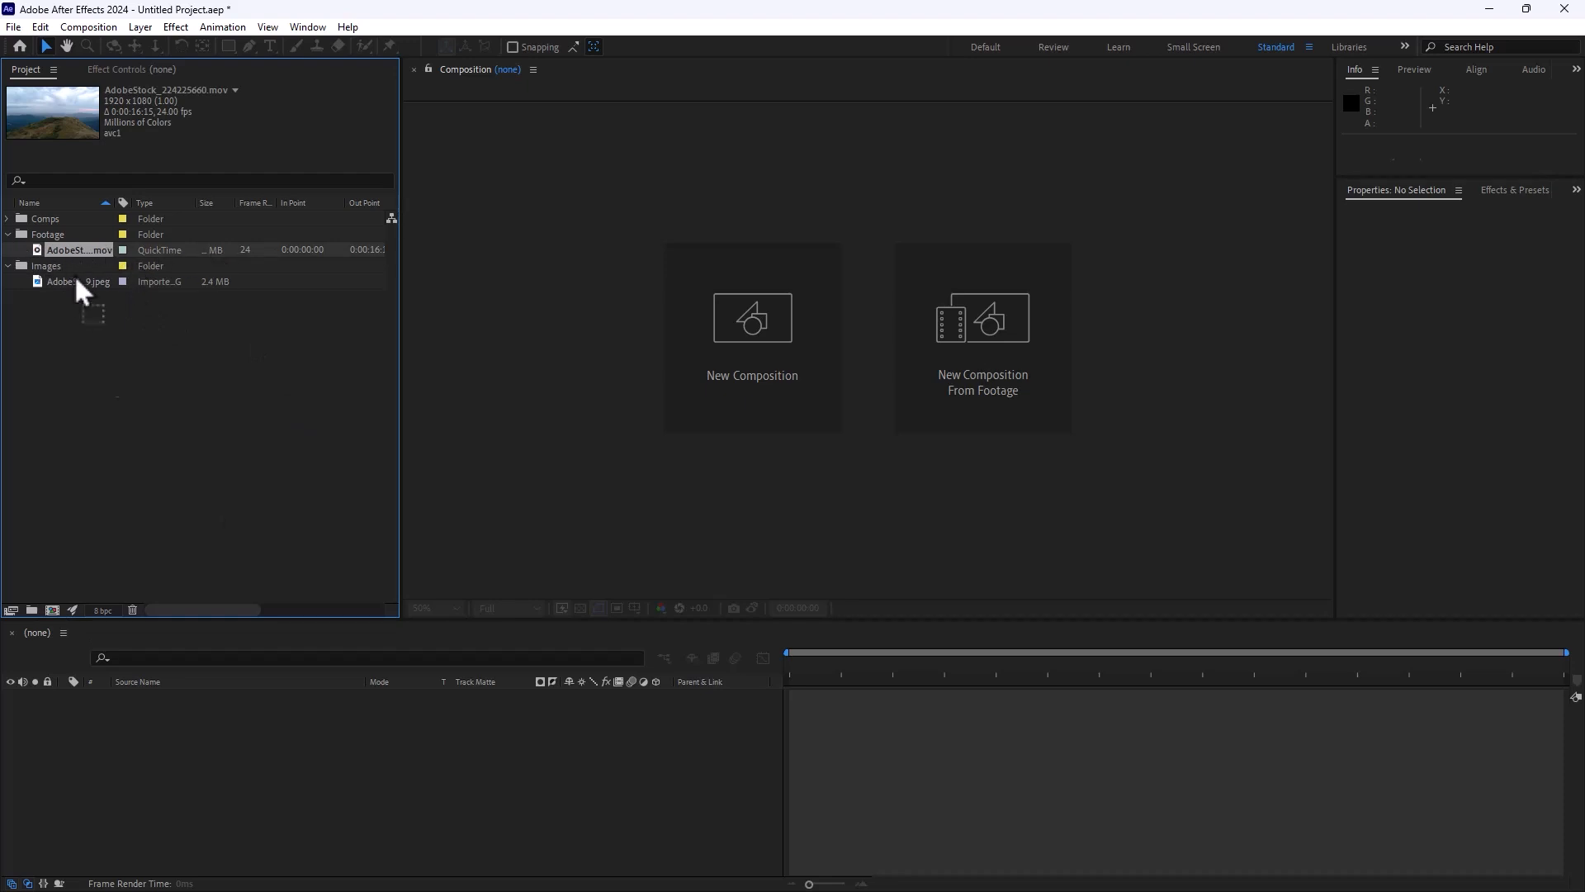
left_click_drag(76, 278, 52, 606)
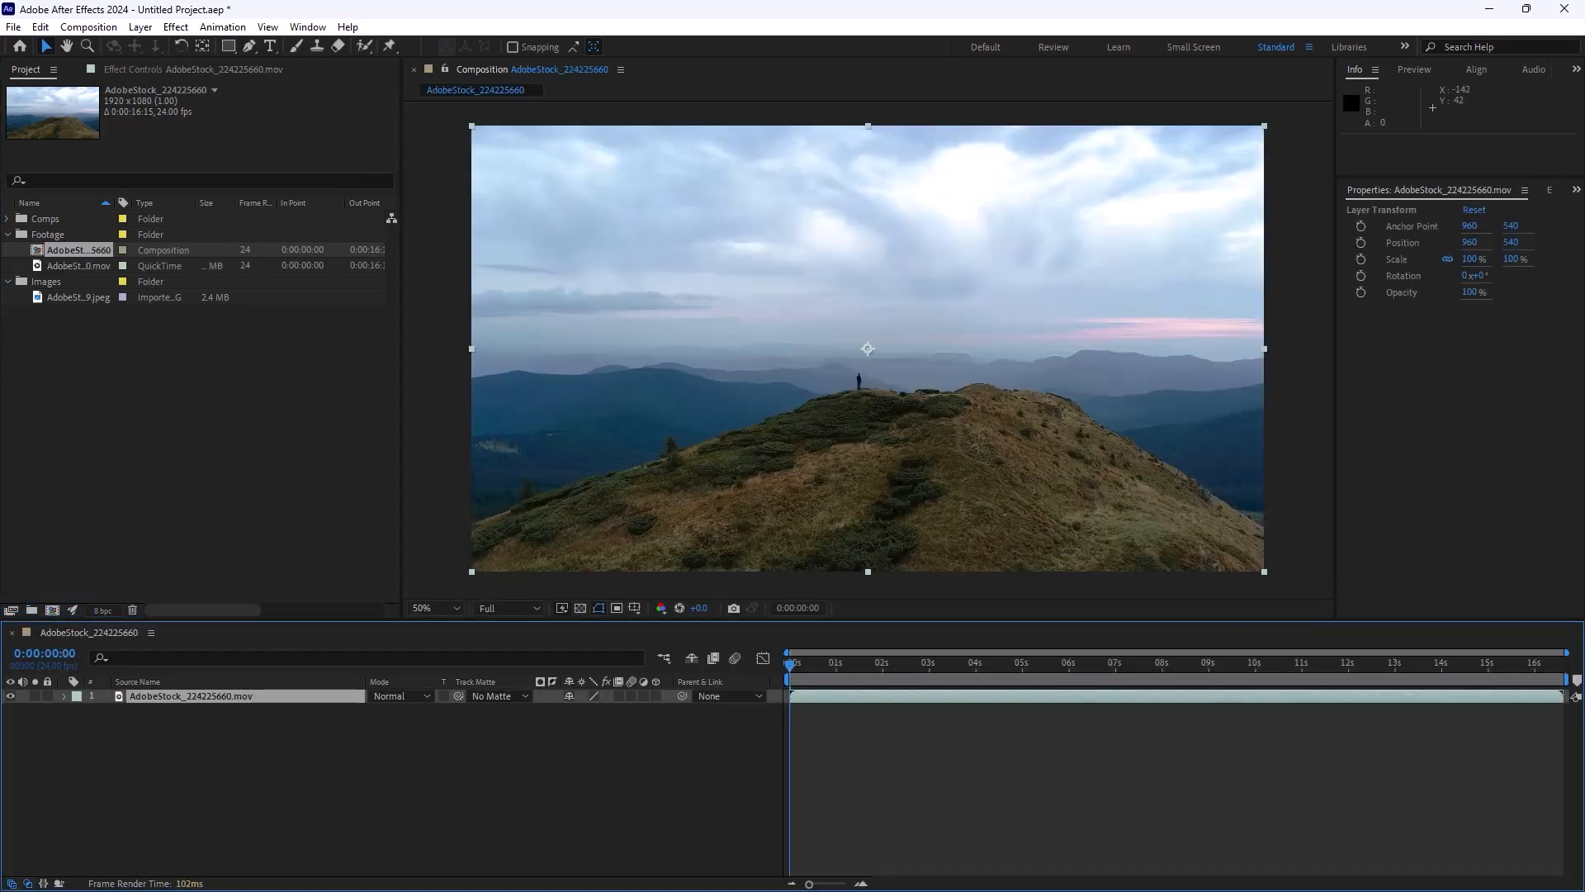
left_click(23, 249)
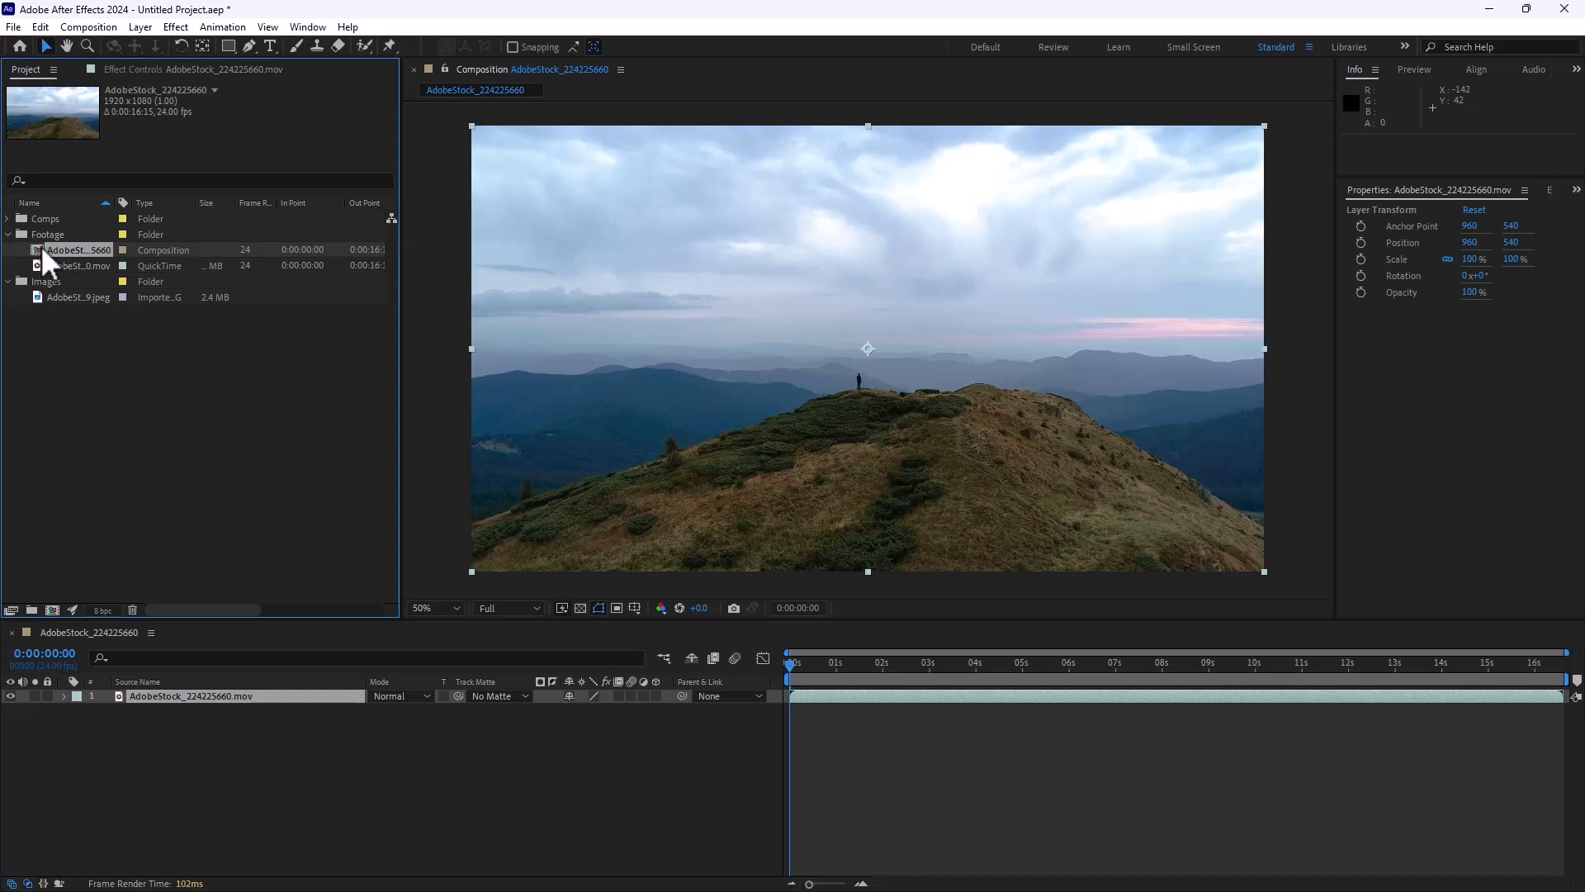
- Move the AdobeStock_224225660 composition into the Comps folder and rename it Main Scene
left_click_drag(36, 250, 28, 218)
left_click(11, 216)
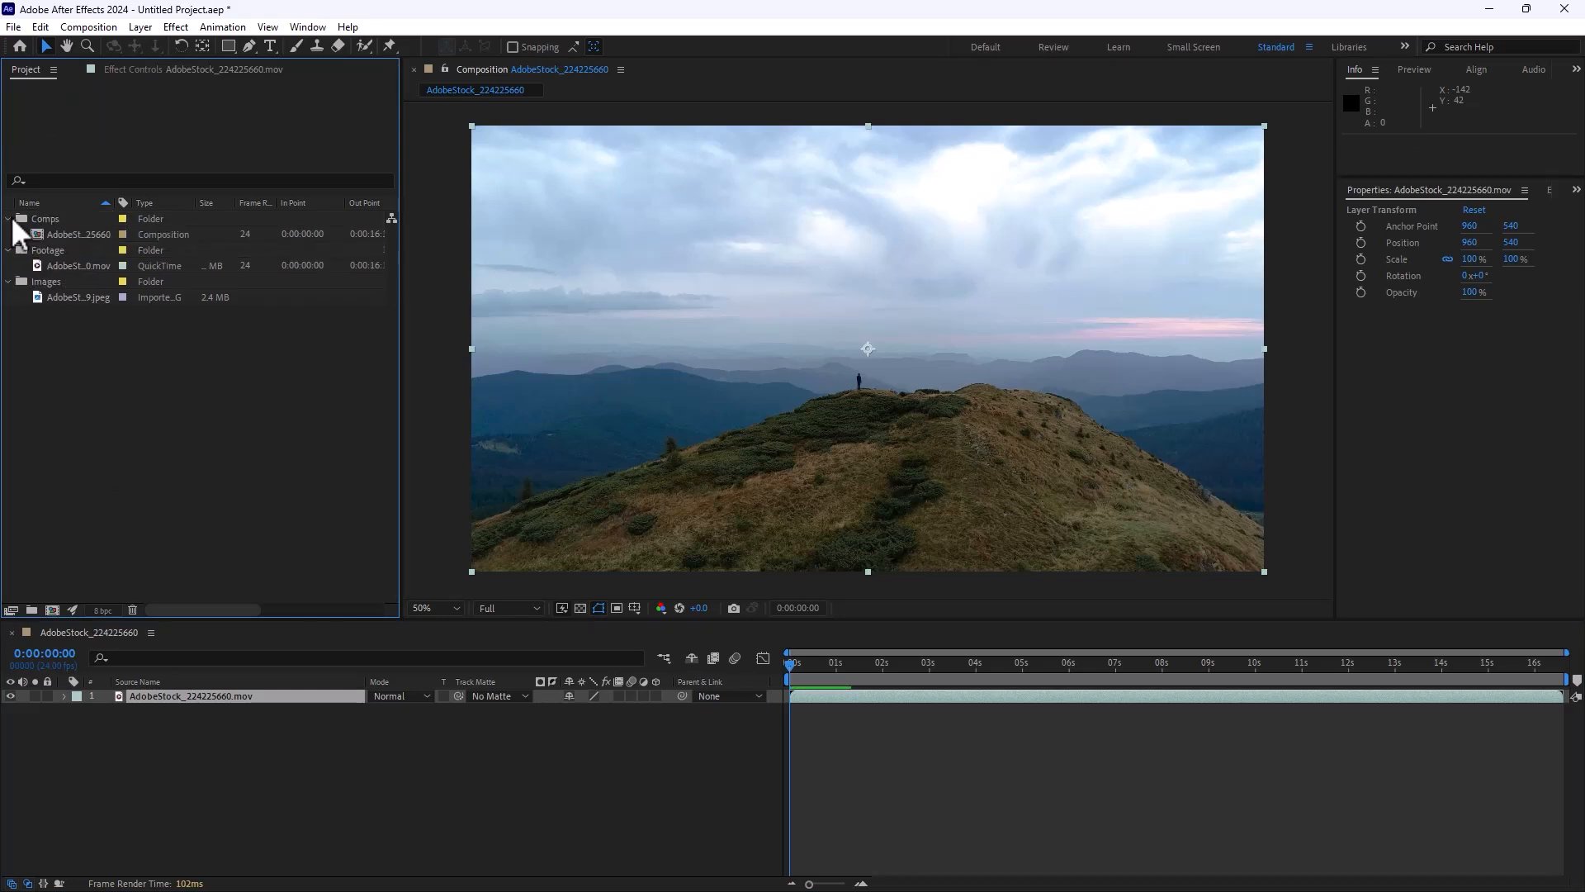
left_click(91, 233)
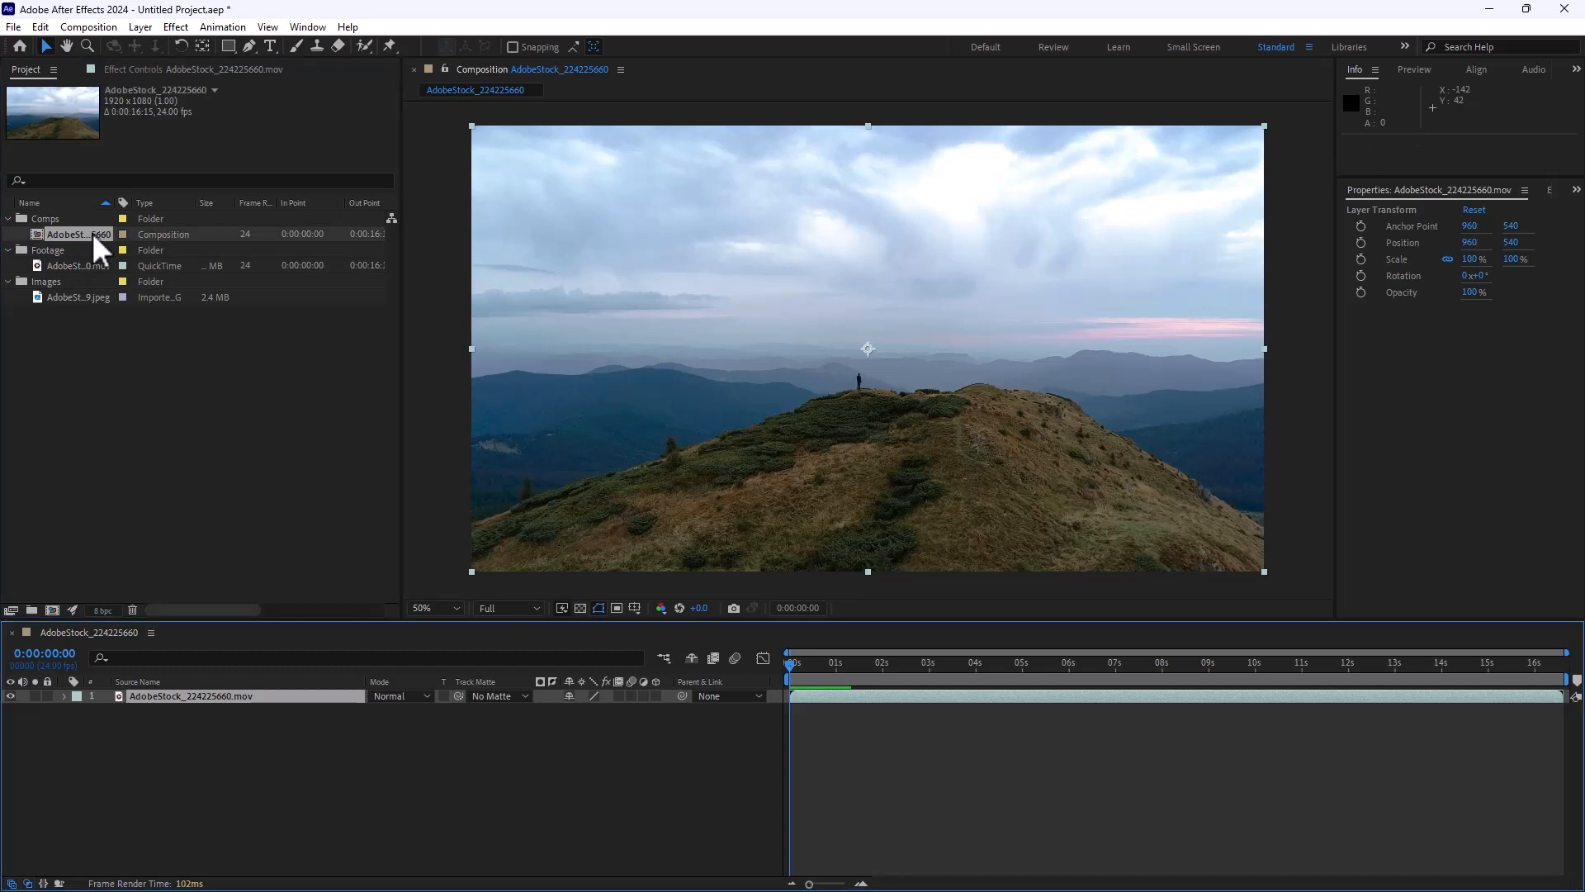
key("Return")
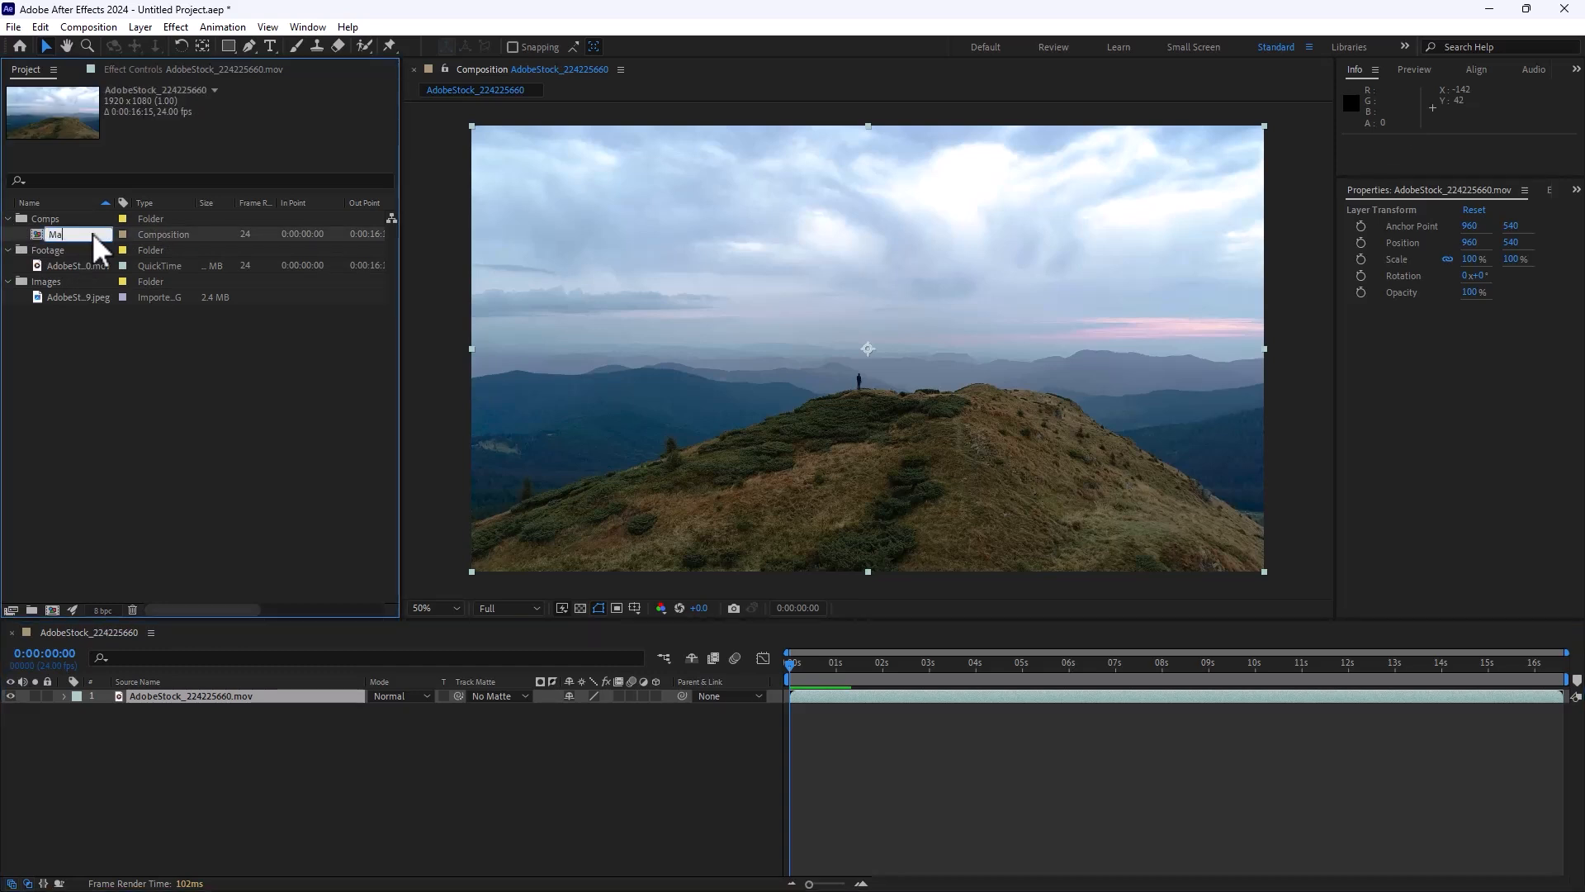
type("Main Scene")
key("Return")
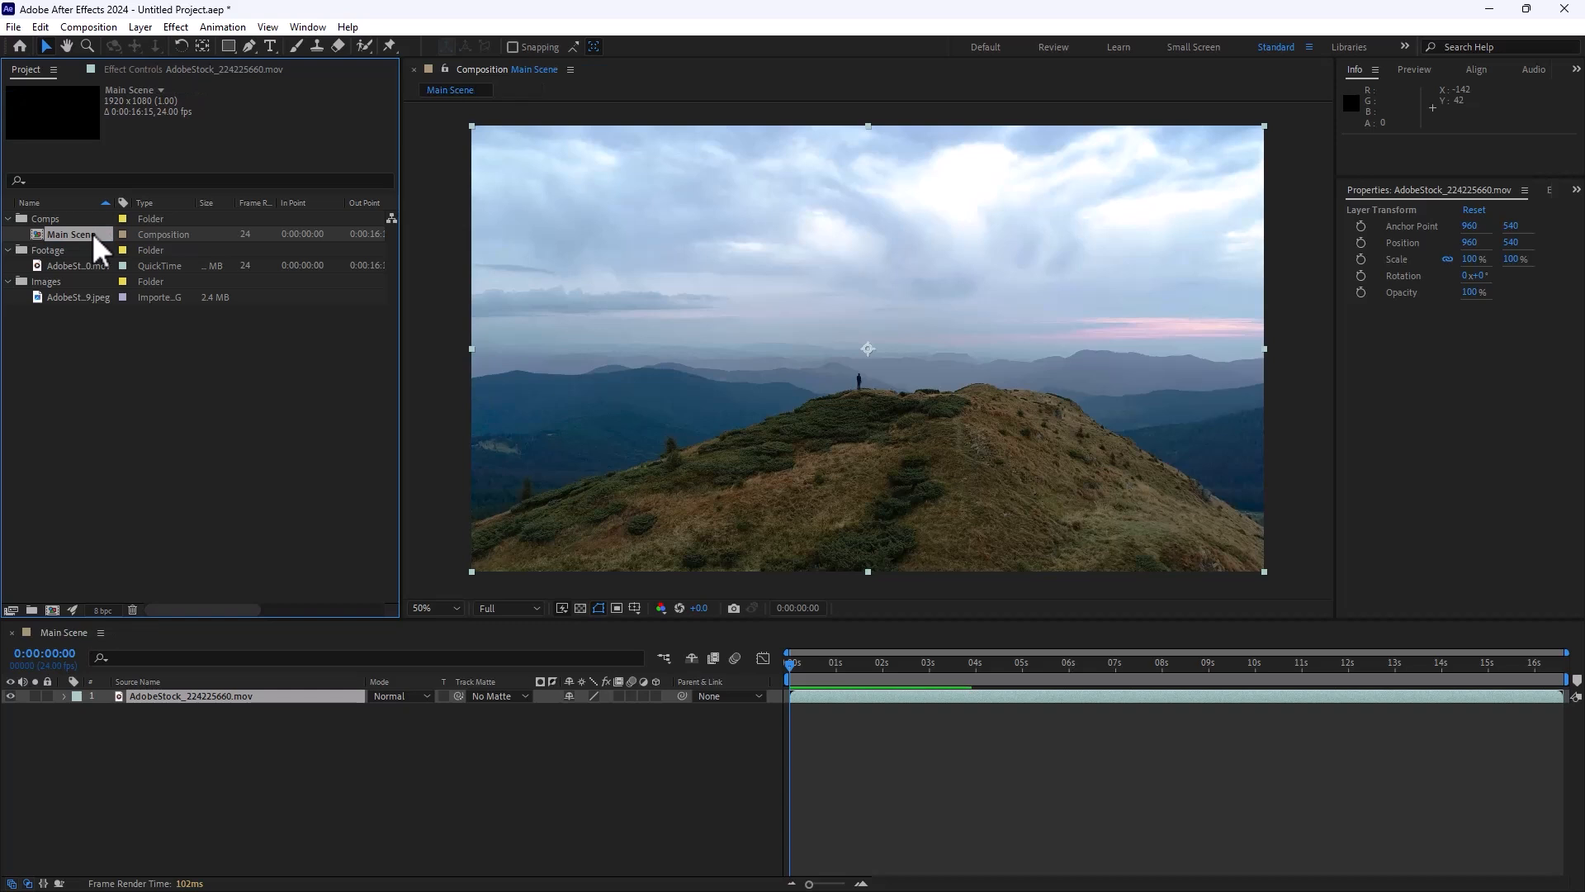
left_click(64, 262)
left_click(57, 234)
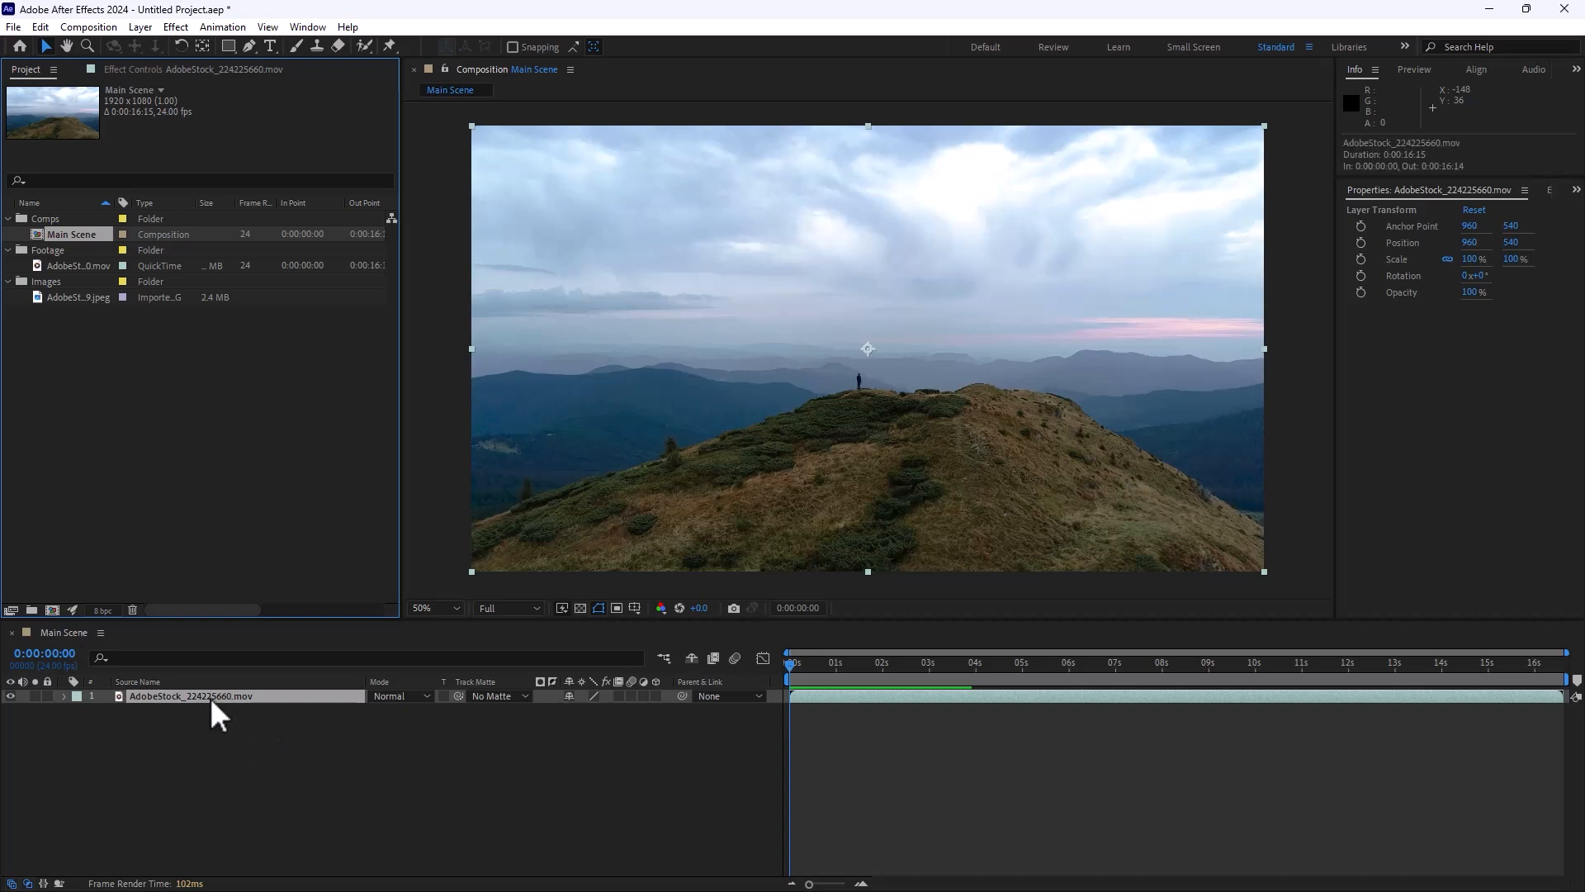
left_click_drag(210, 697, 155, 784)
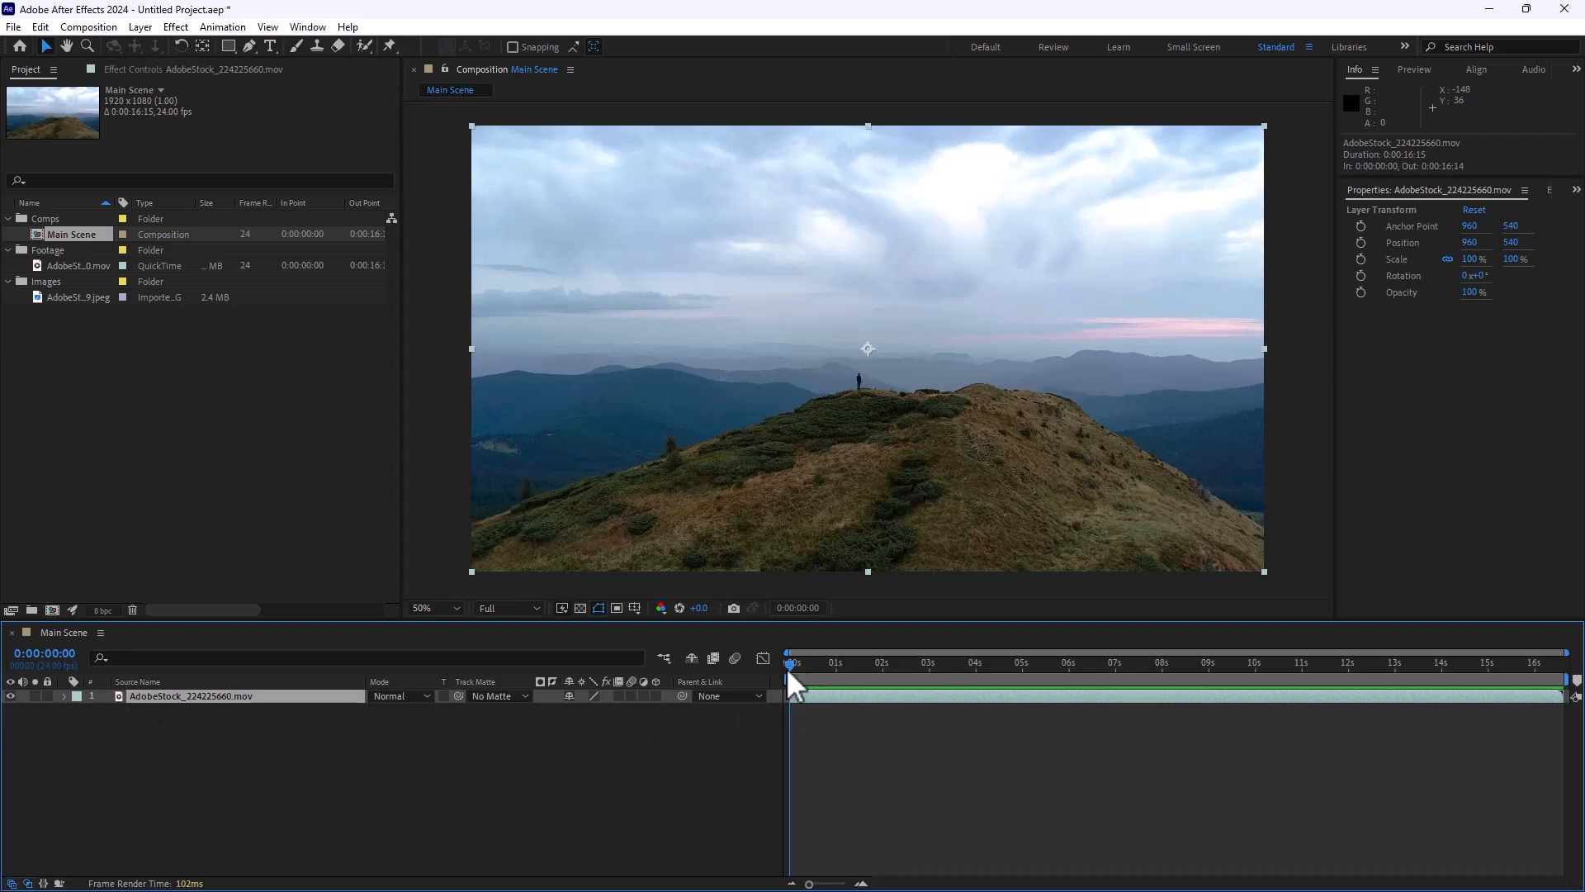
left_click_drag(788, 667, 756, 675)
- Shorten the Main Scene composition's duration to 10 seconds in its settings, and undo the change
left_click(97, 28)
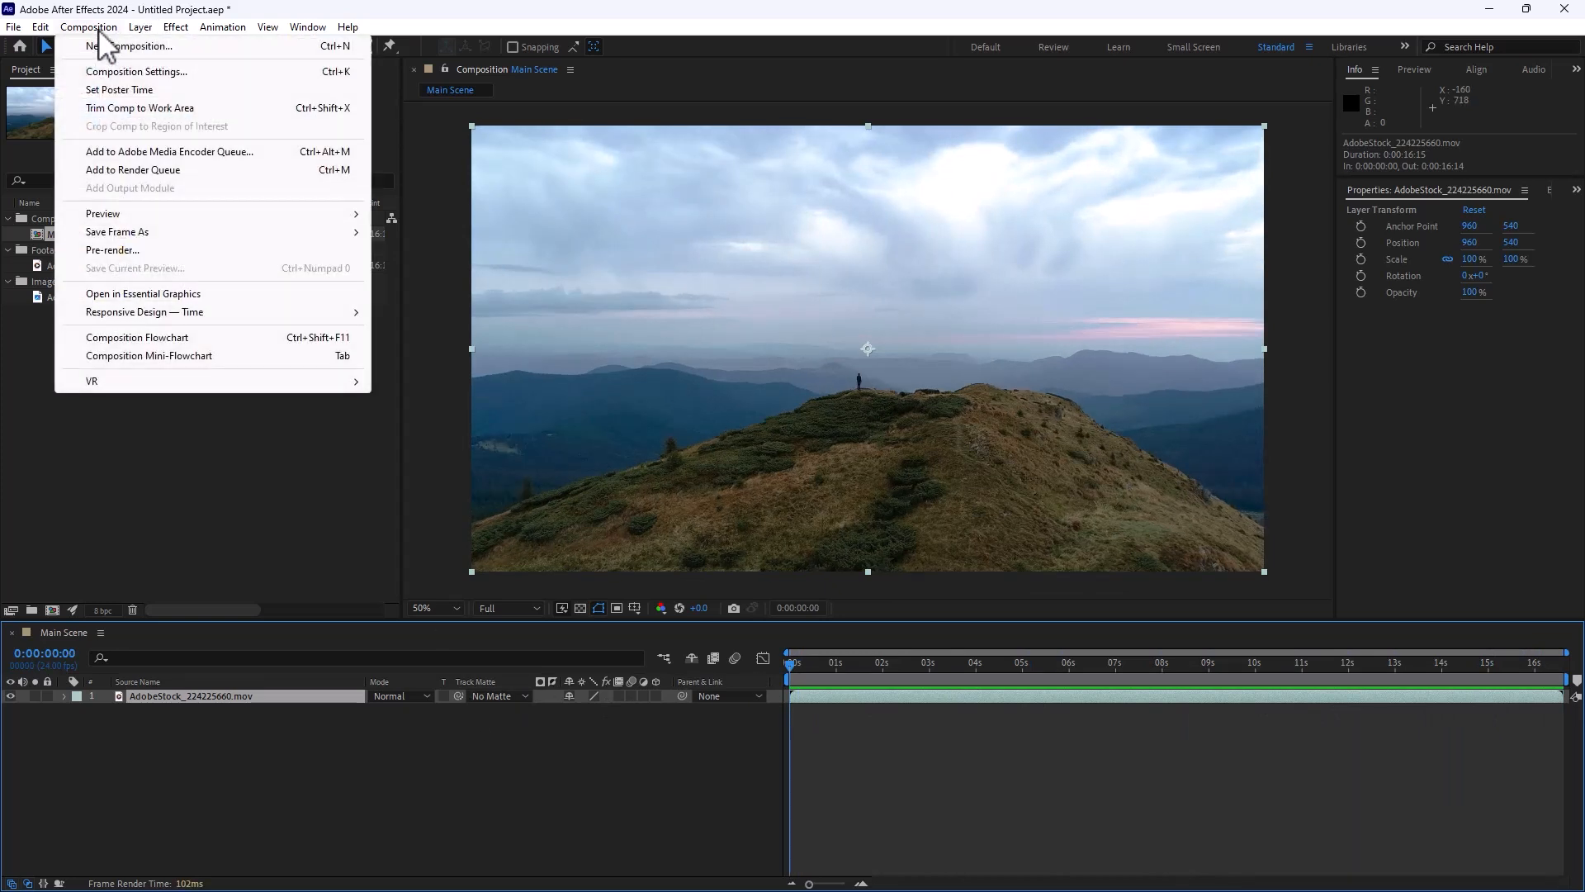
left_click(141, 75)
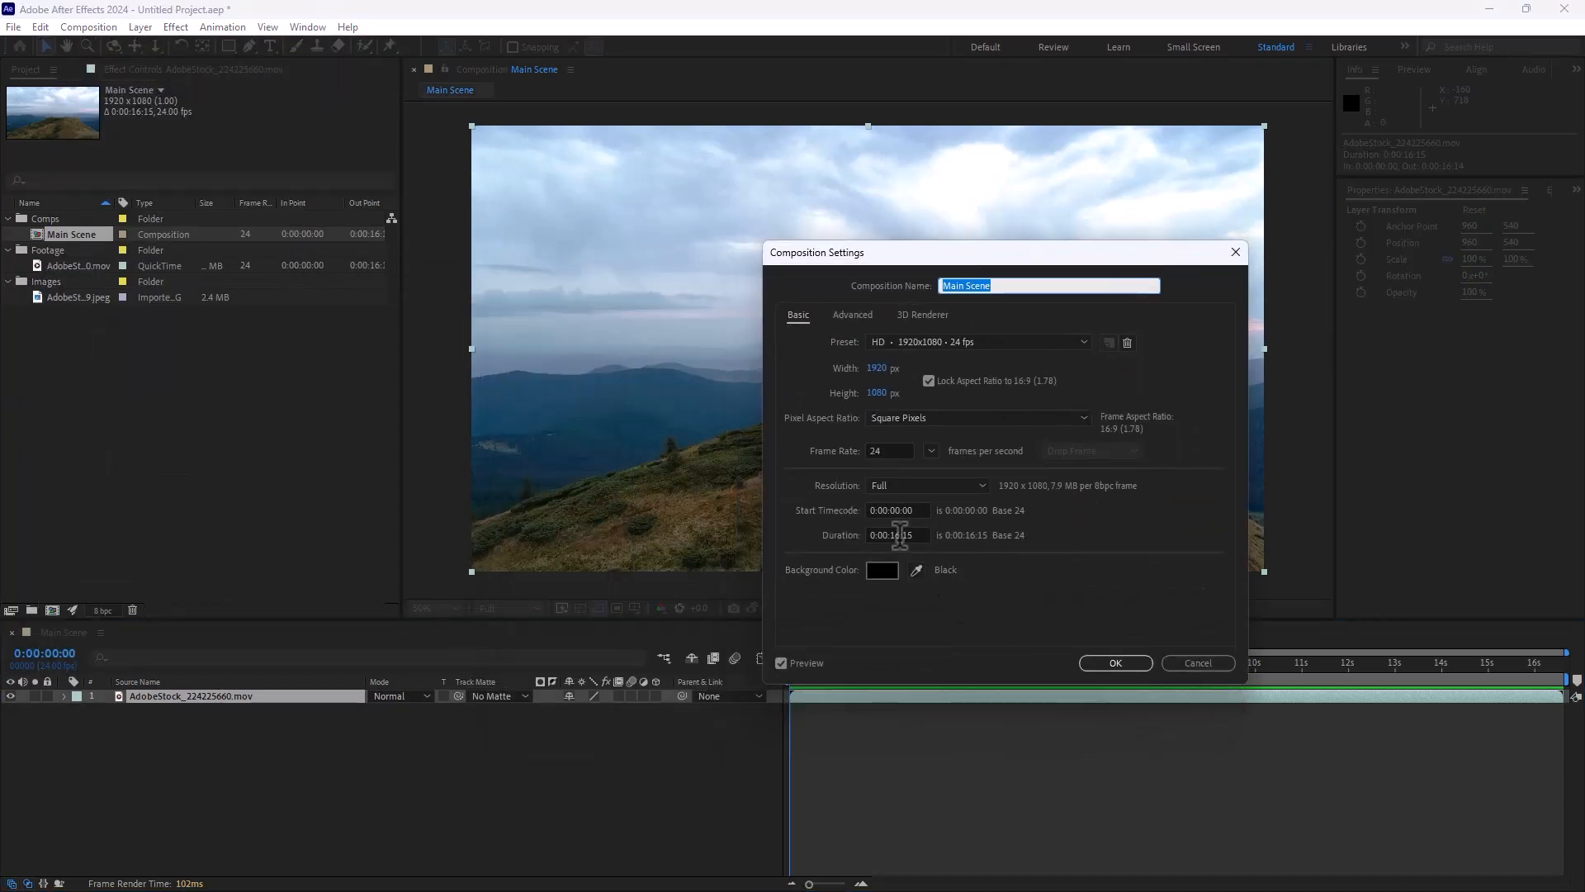
left_click(900, 534)
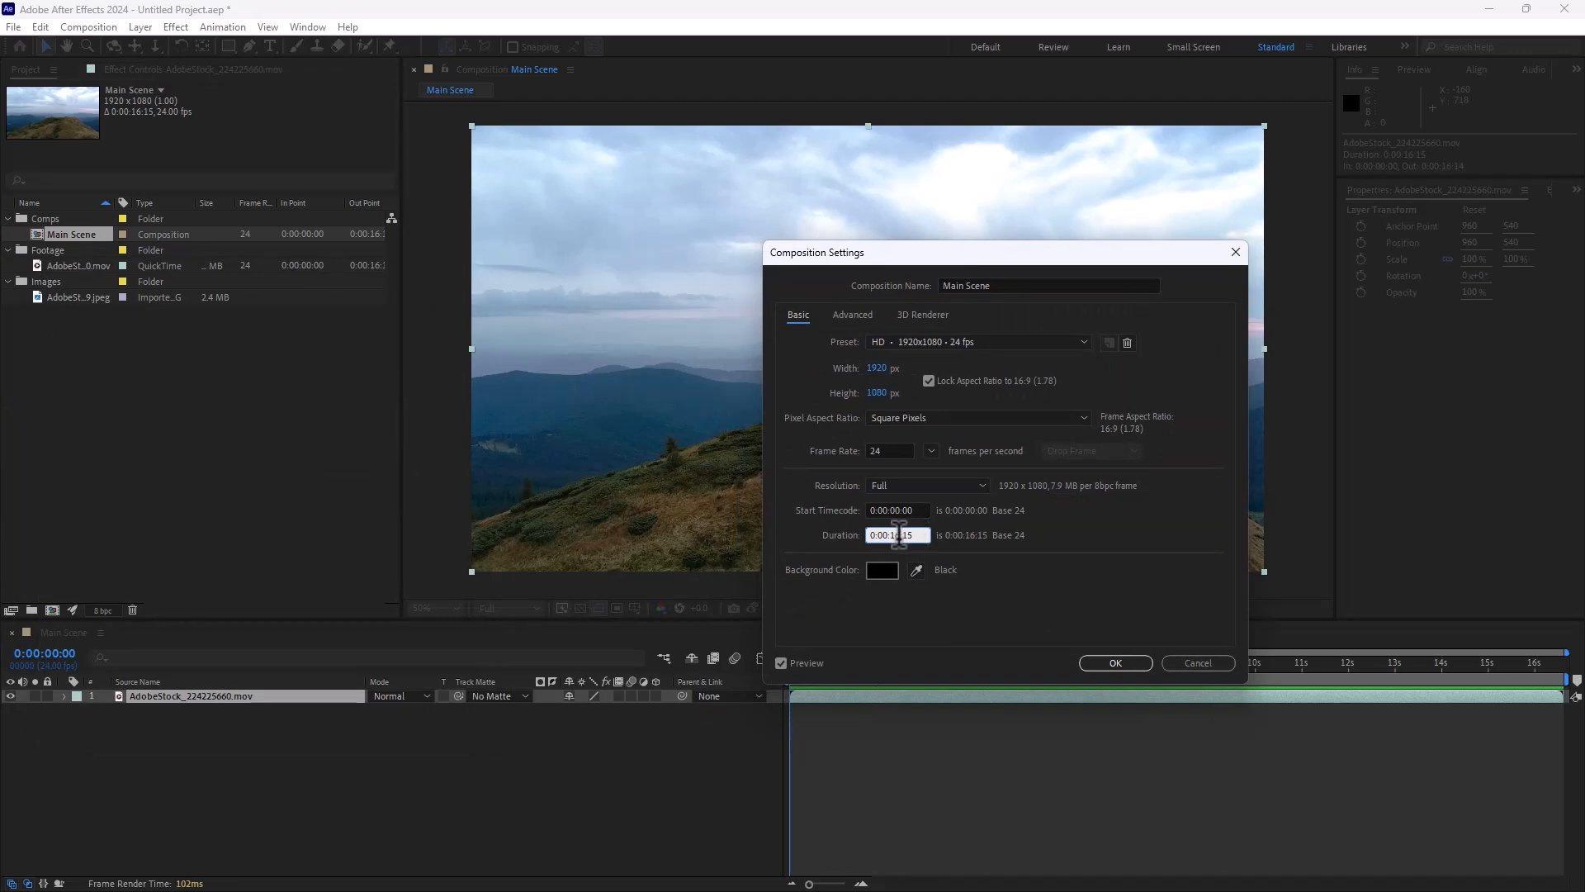
key("BackSpace")
left_click(1115, 663)
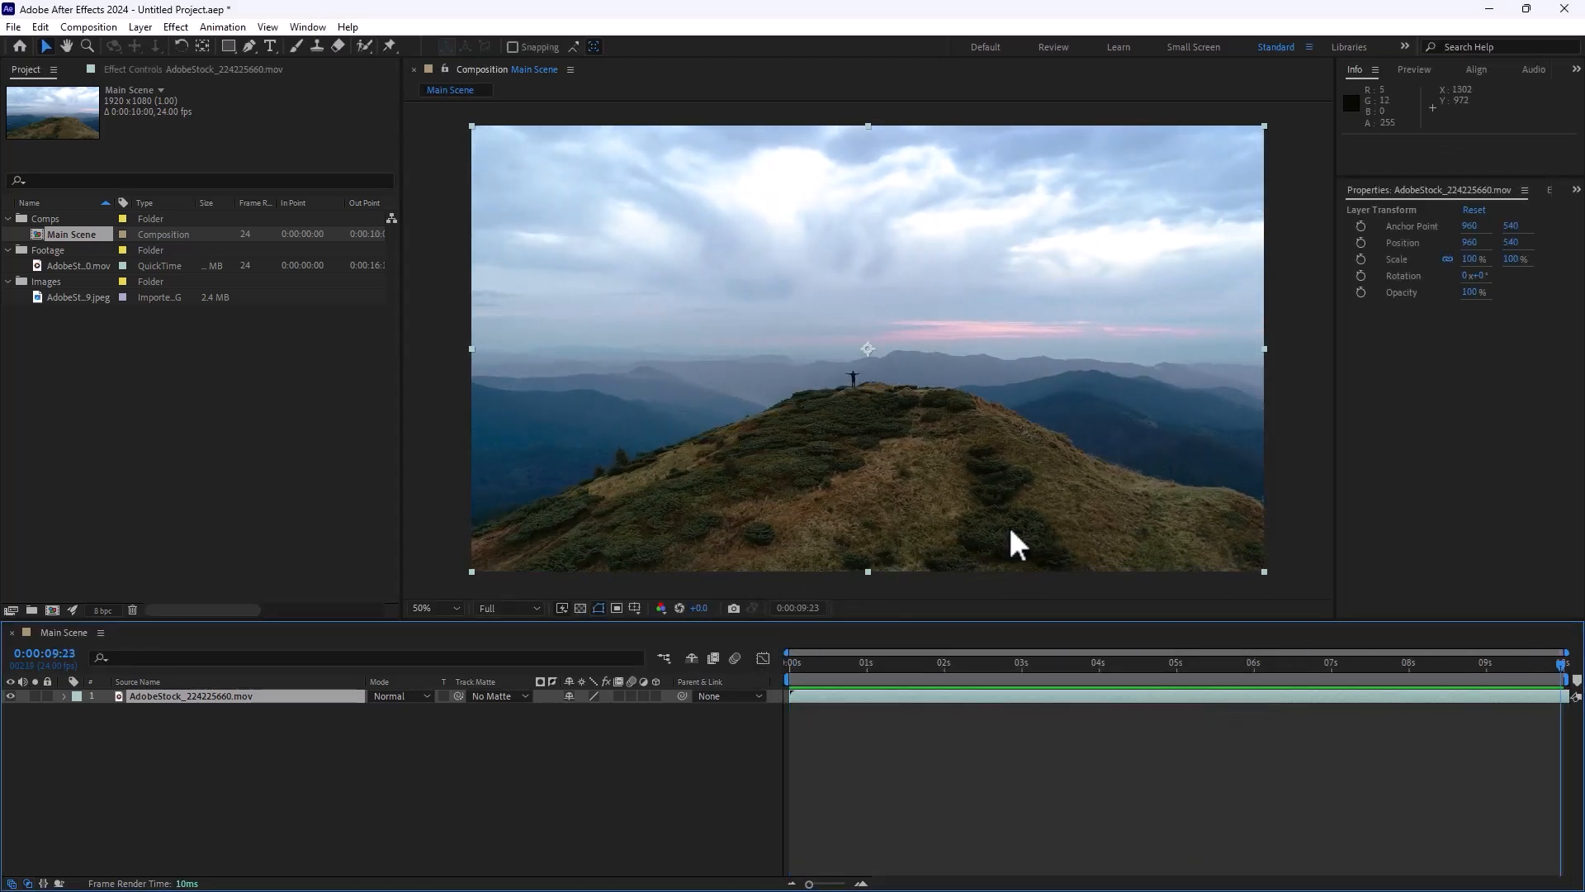
key("ctrl+z")
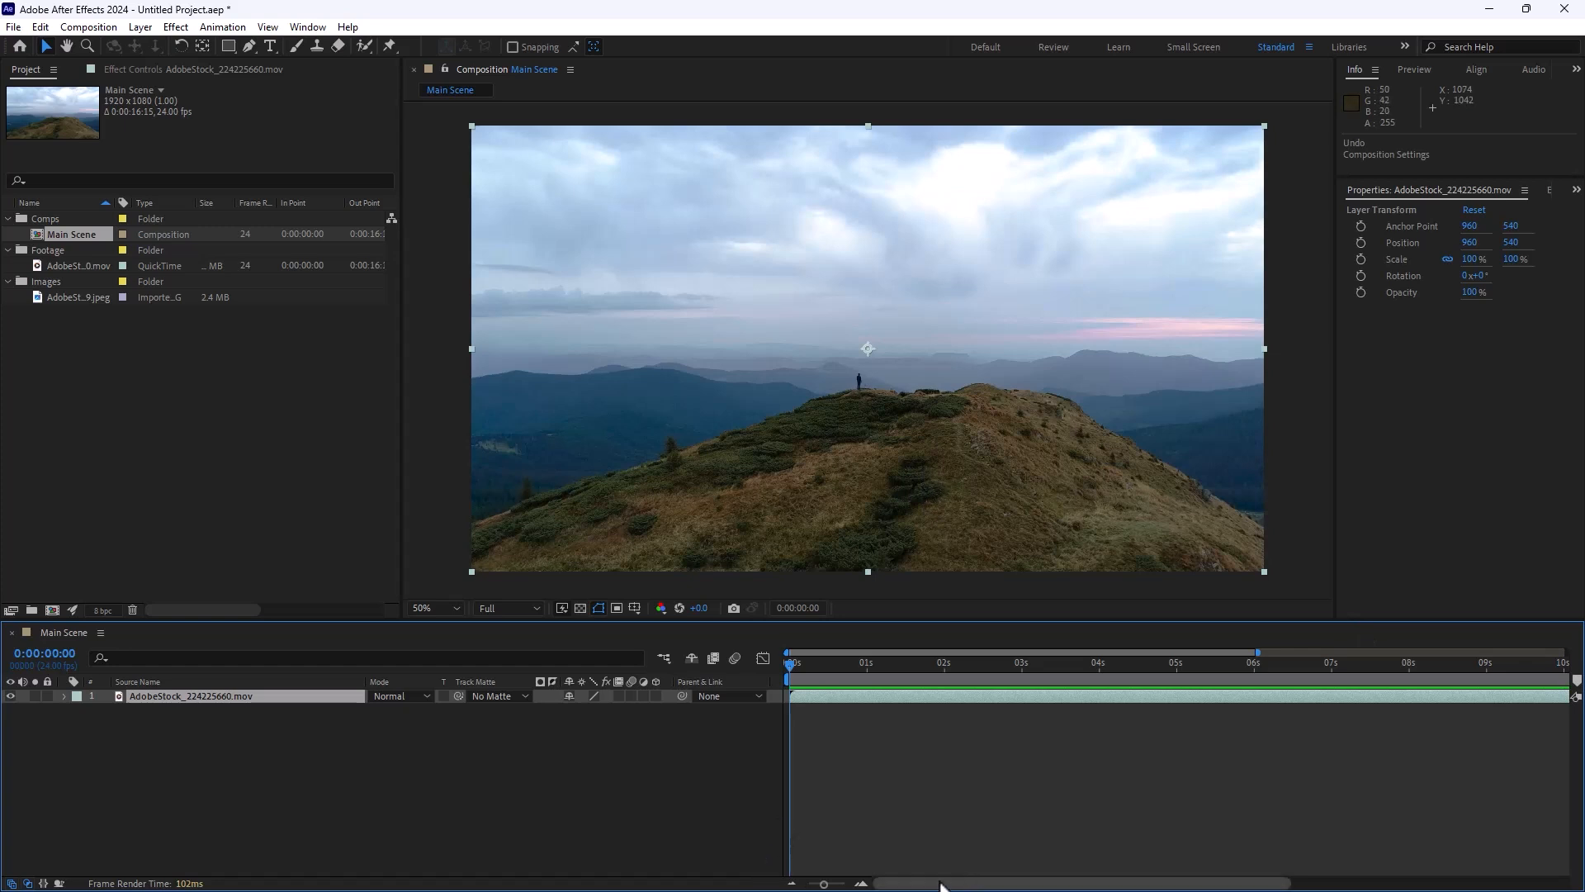
- End the work area at about 10 seconds and set the current time to 0:00:10:00
left_click_drag(824, 883, 791, 885)
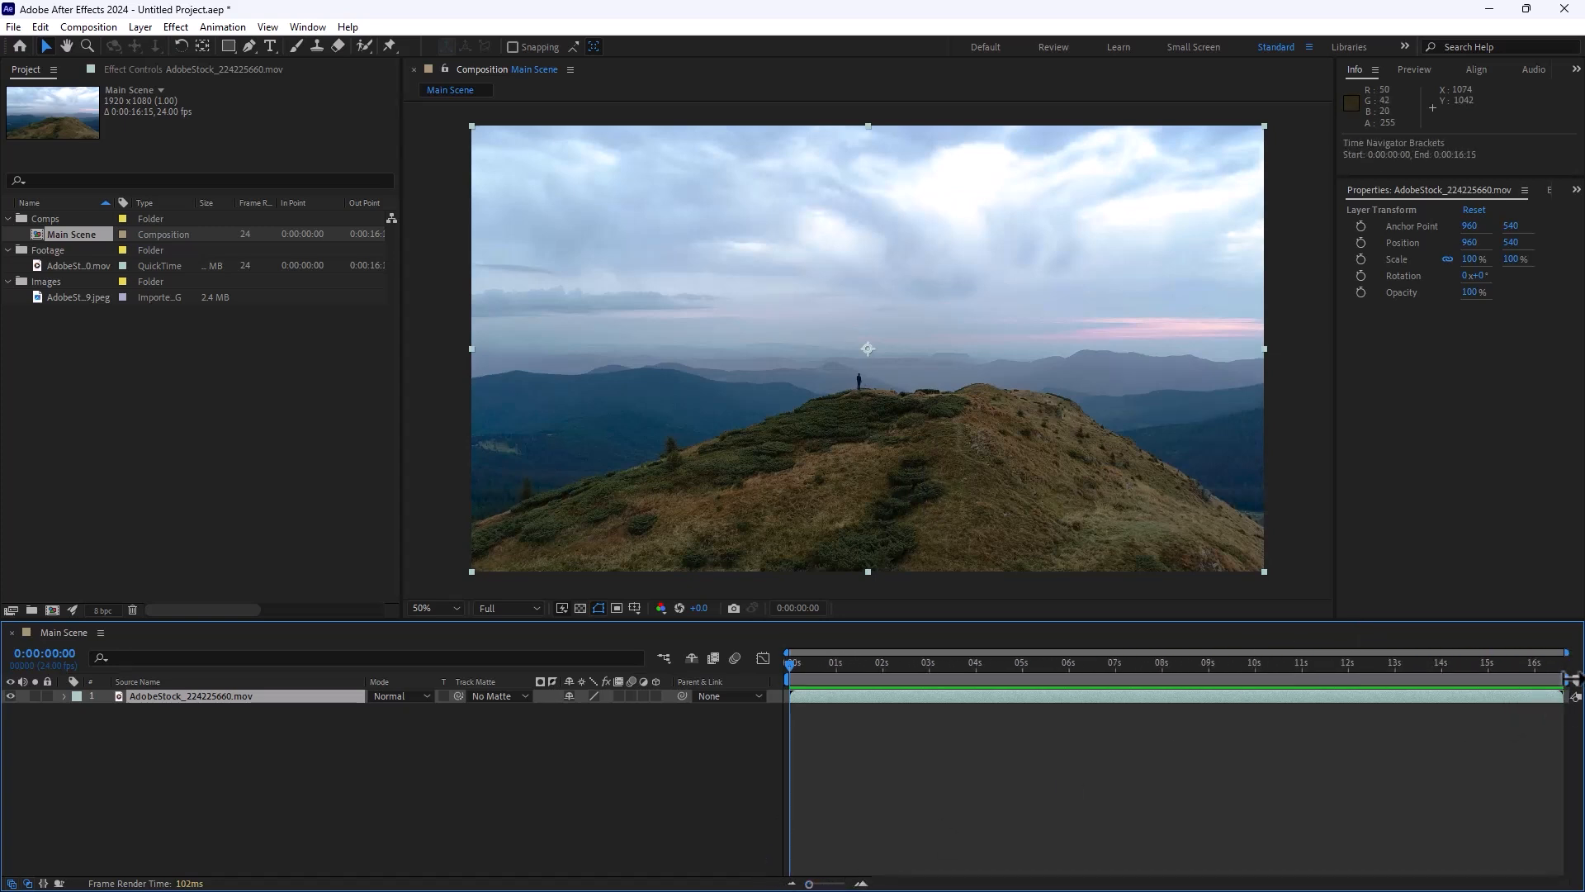
left_click_drag(1566, 679, 1269, 692)
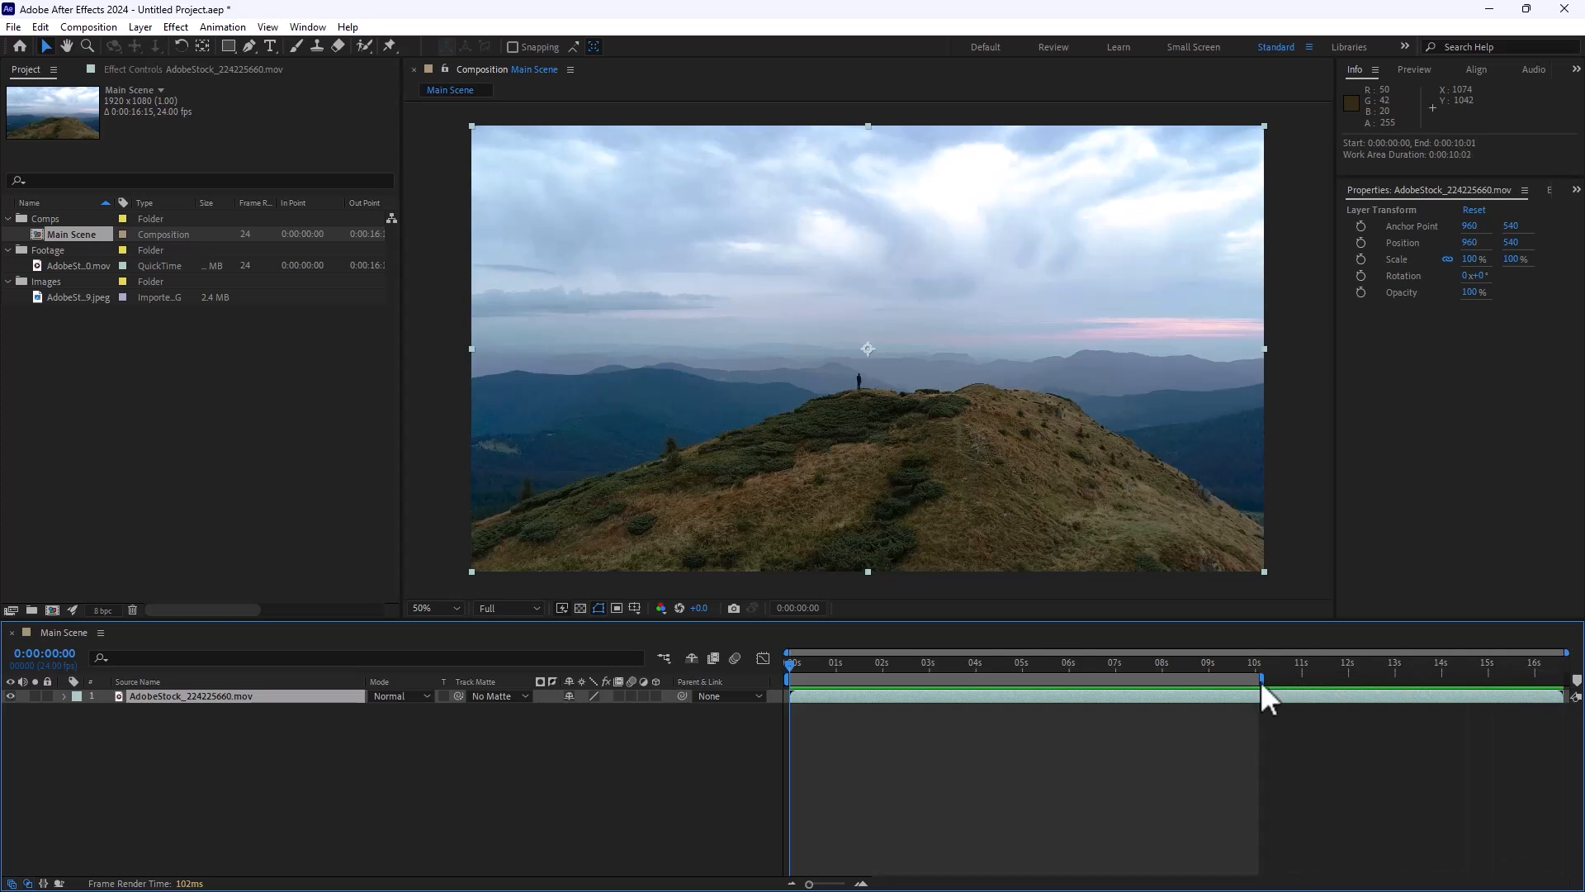
left_click(1257, 662)
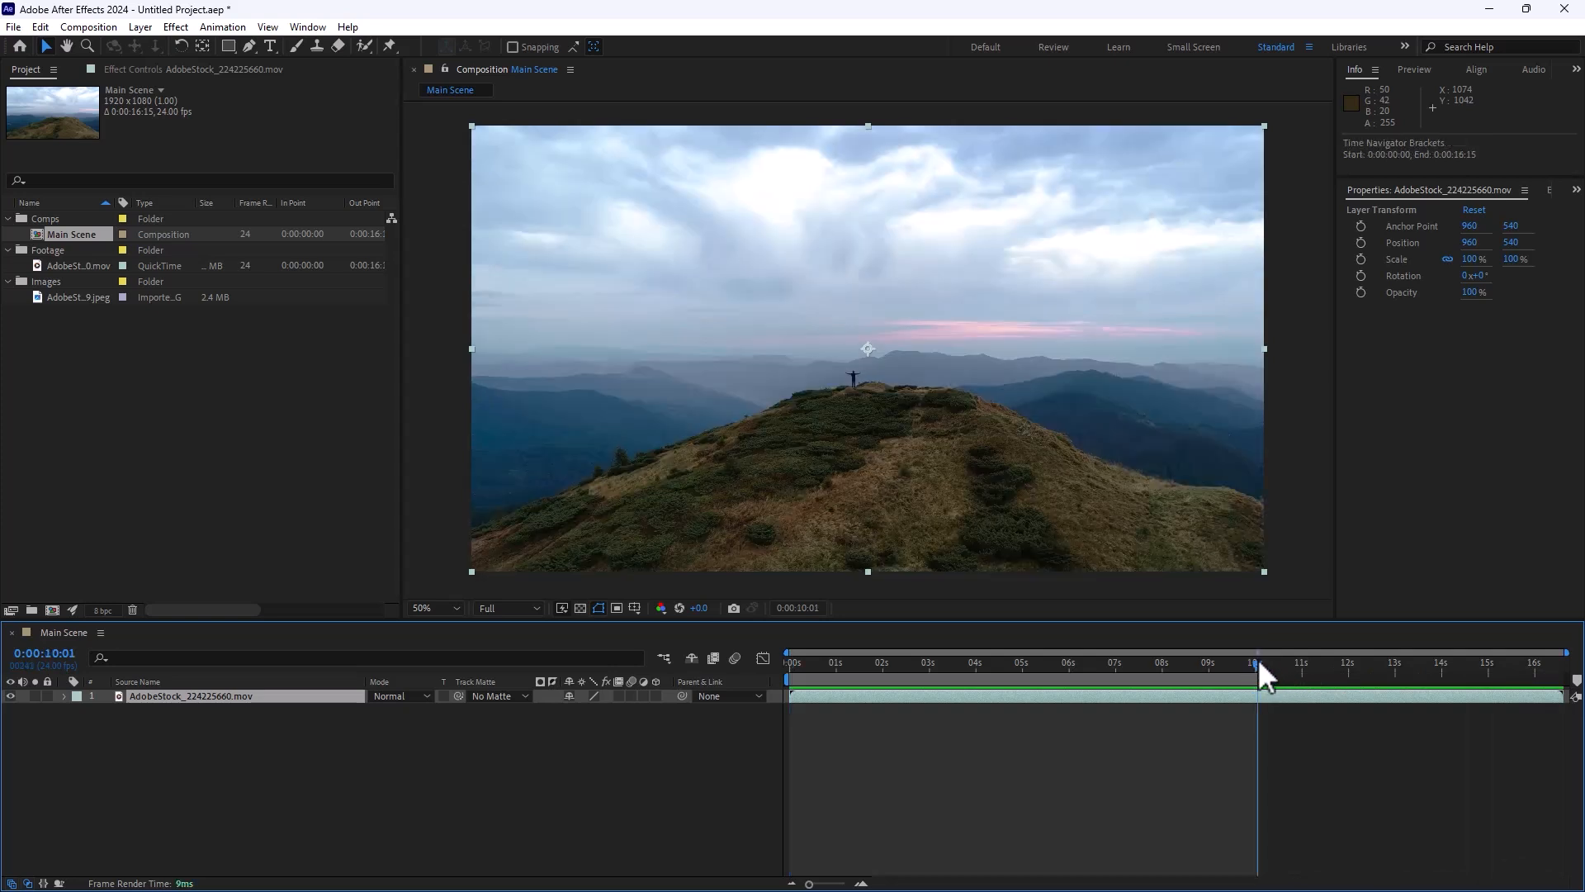
left_click(71, 654)
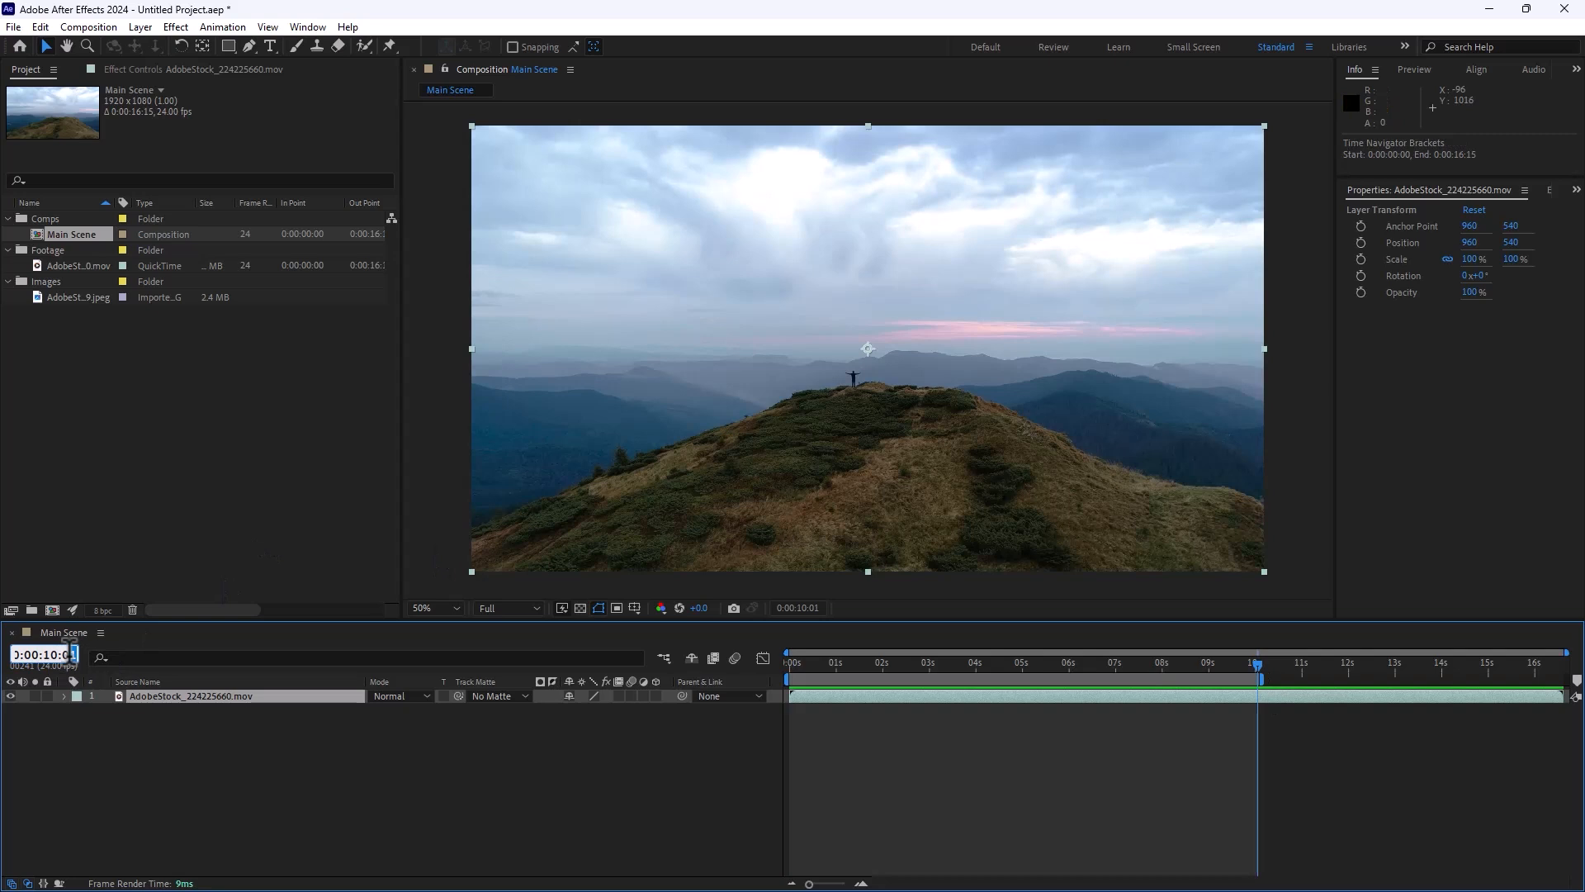
type("0")
key("Return")
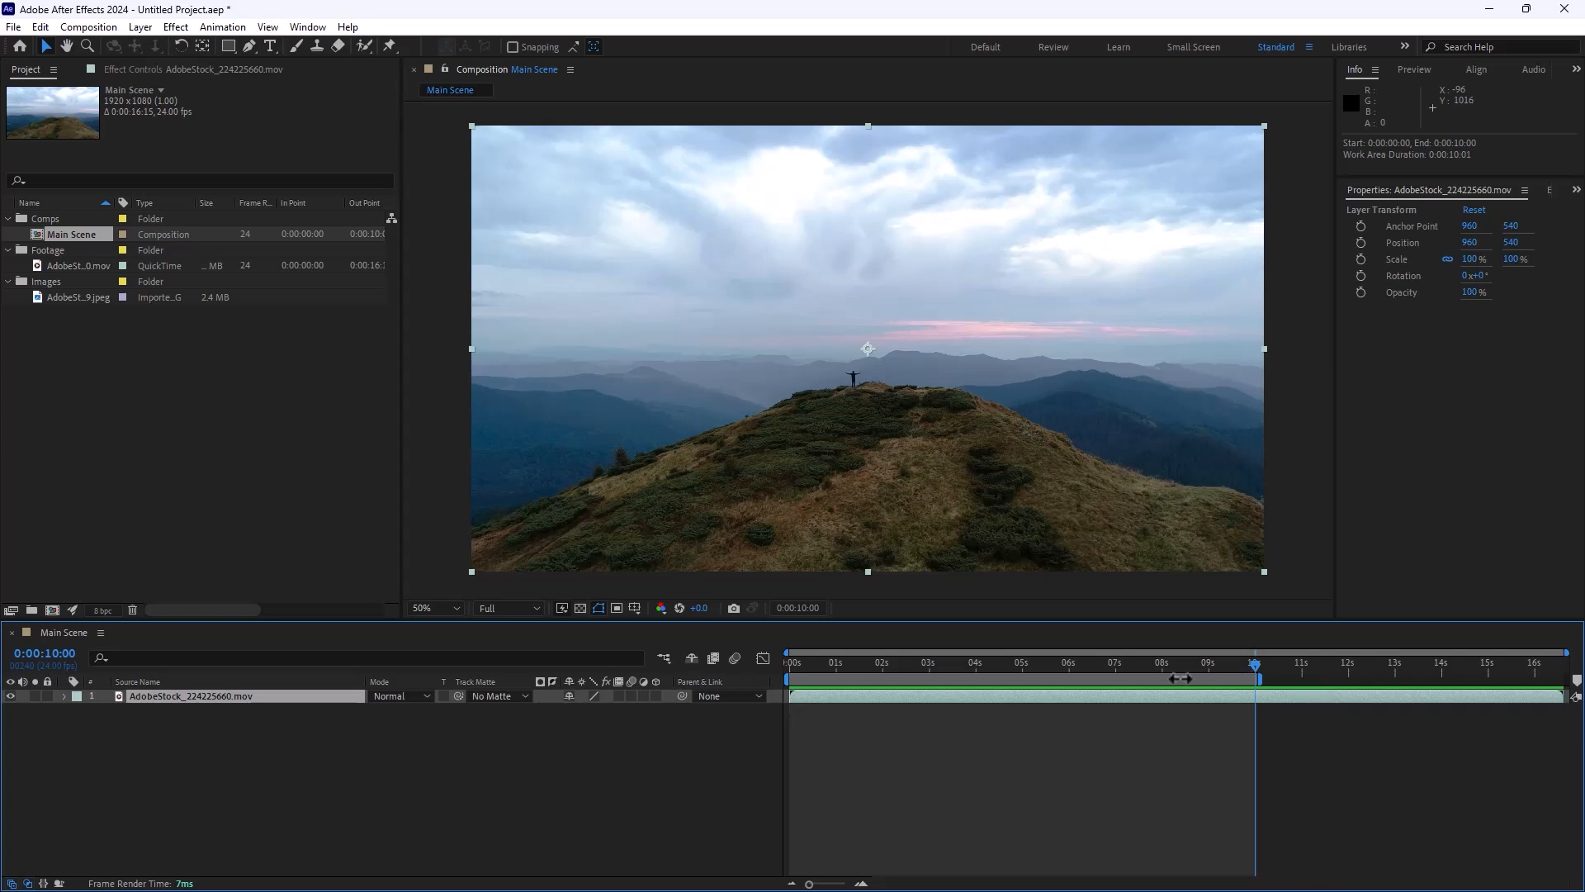
- Trim the composition to the work area and preview the shortened timeline
right_click(1072, 681)
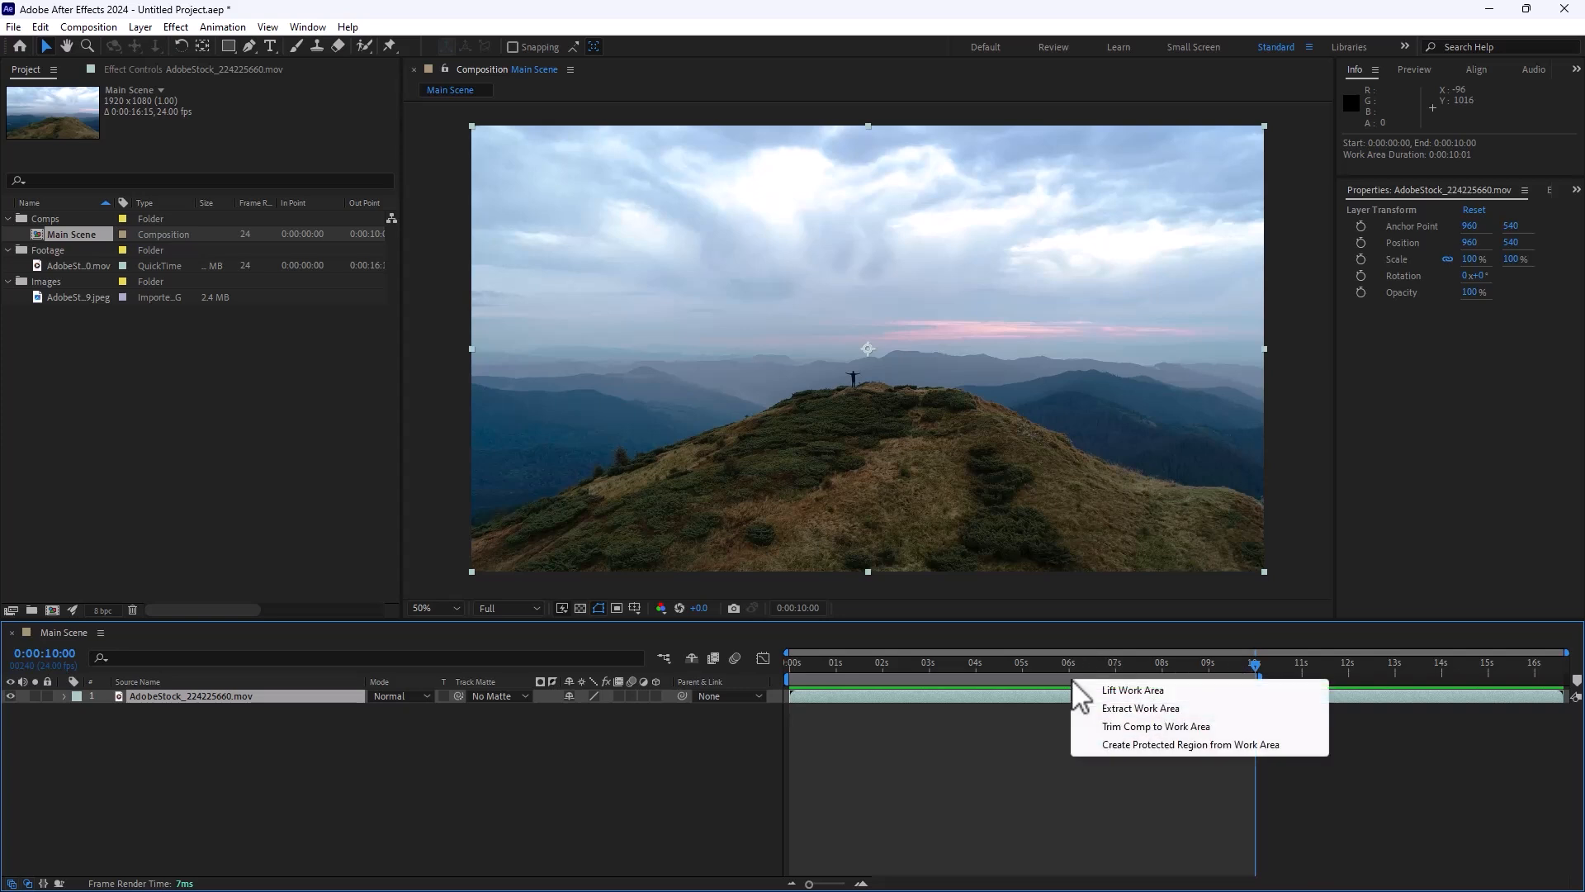
left_click(1215, 727)
key("space")
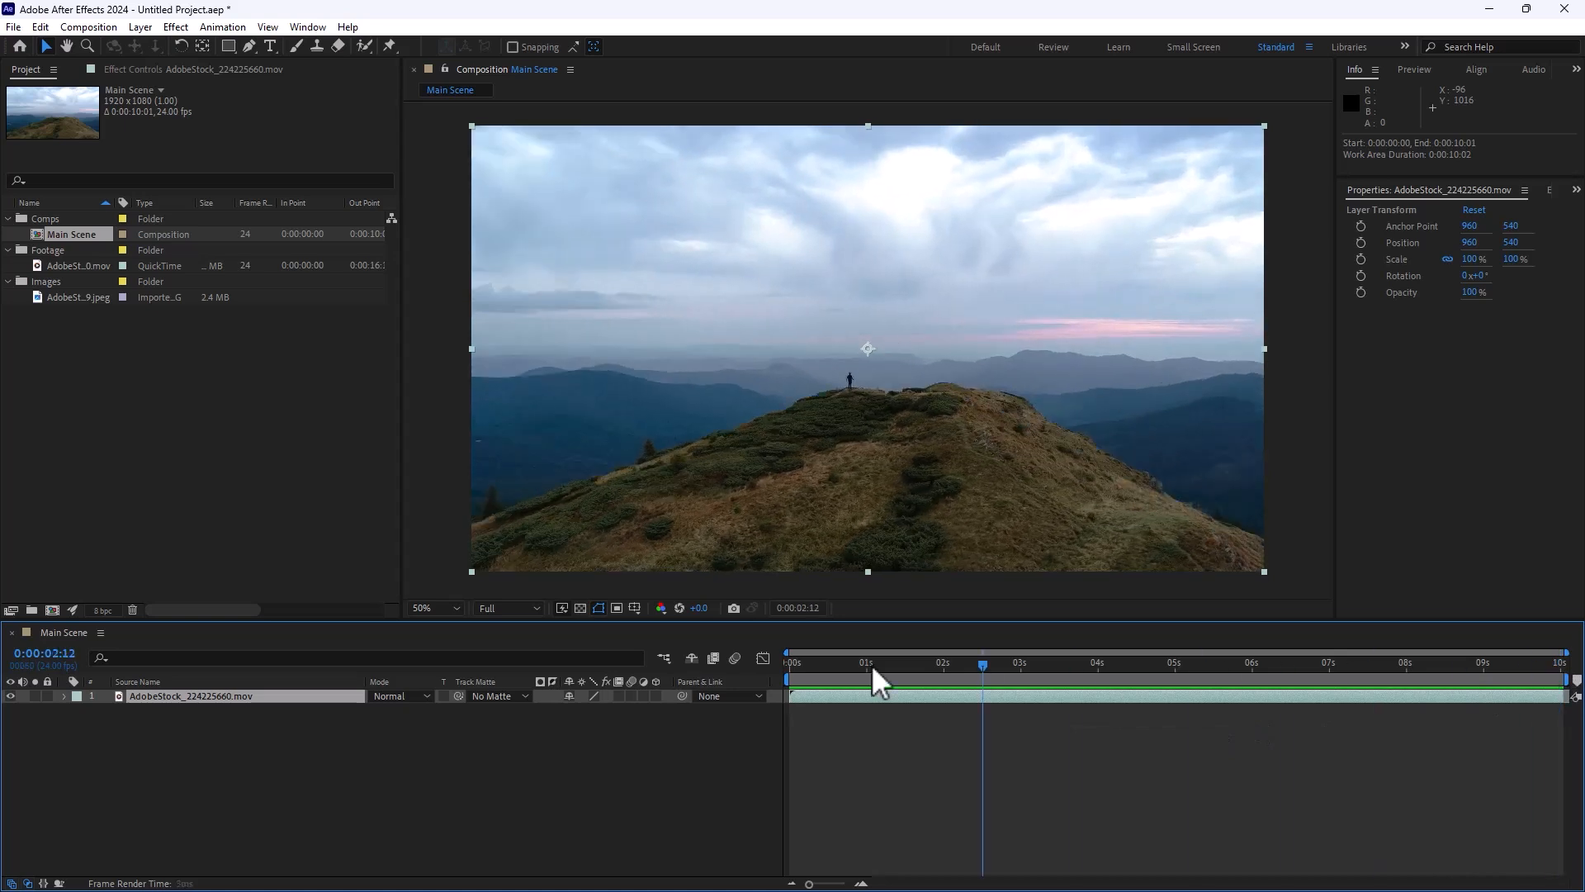
key("space")
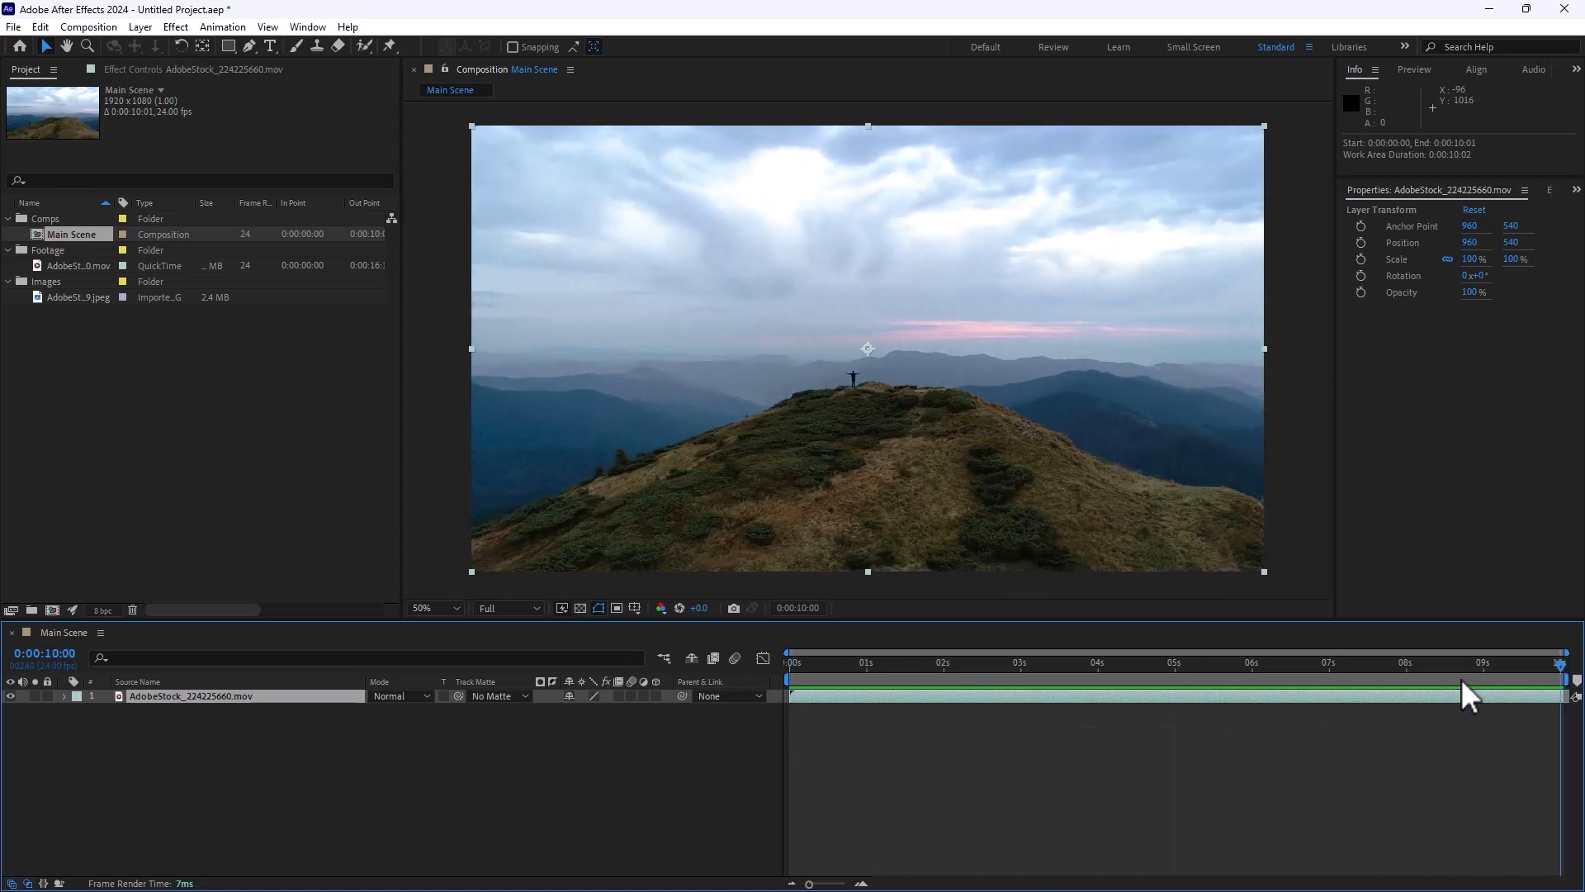
mouse_move(1556, 675)
left_mouse_down()
mouse_move(956, 680)
mouse_move(1559, 675)
left_mouse_up()
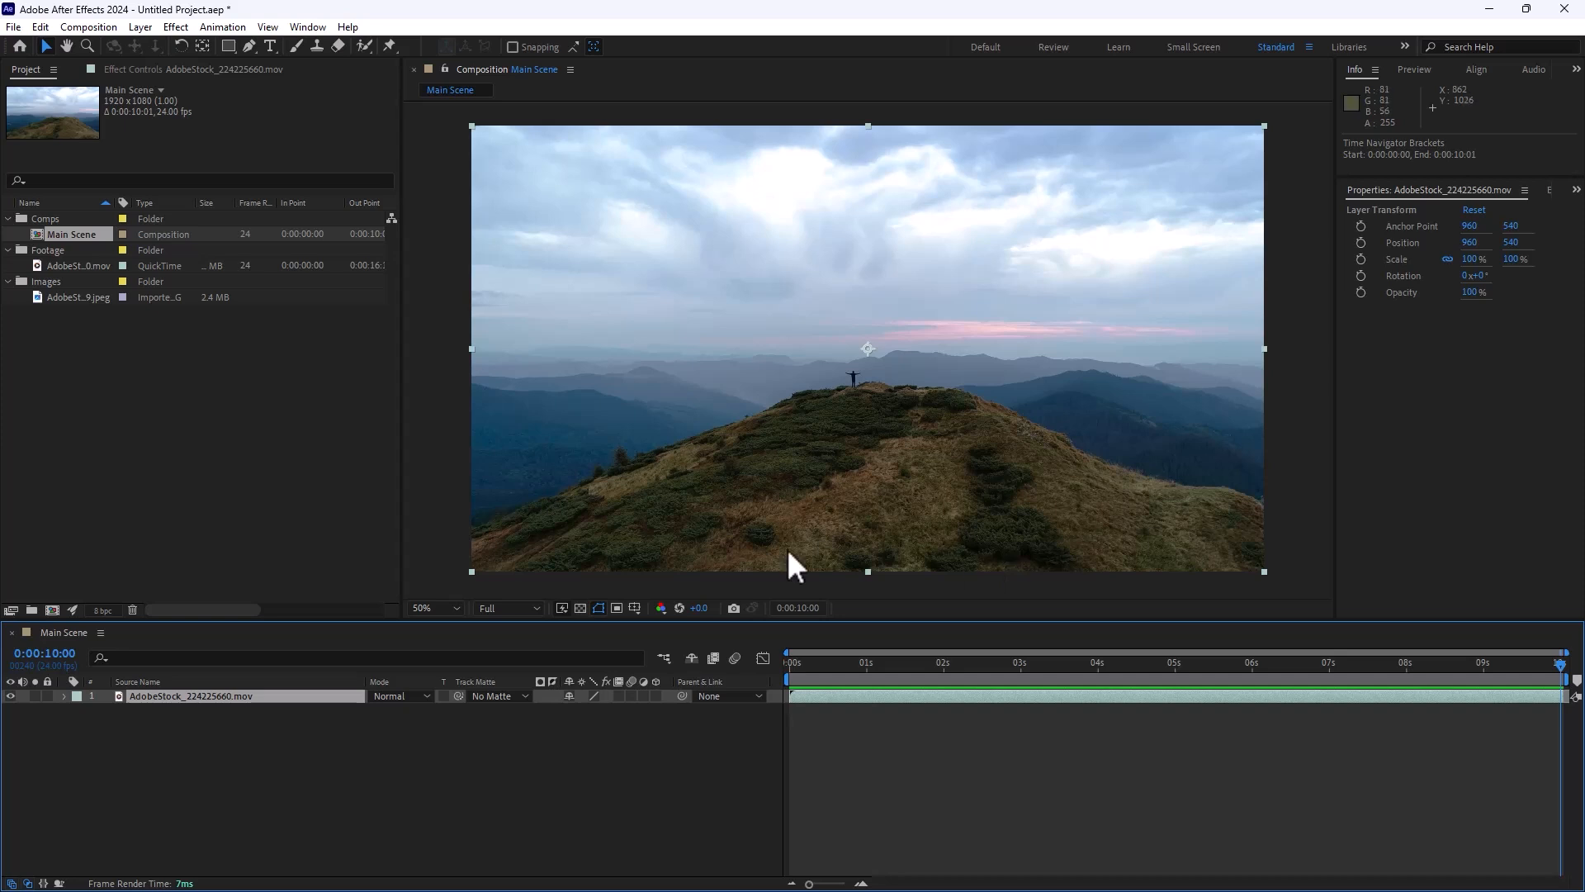
- Add the AdobeStock_321091789.jpeg image above the video layer in Main Scene and scale it down to about 81%
left_click(106, 295)
left_click_drag(82, 292, 98, 694)
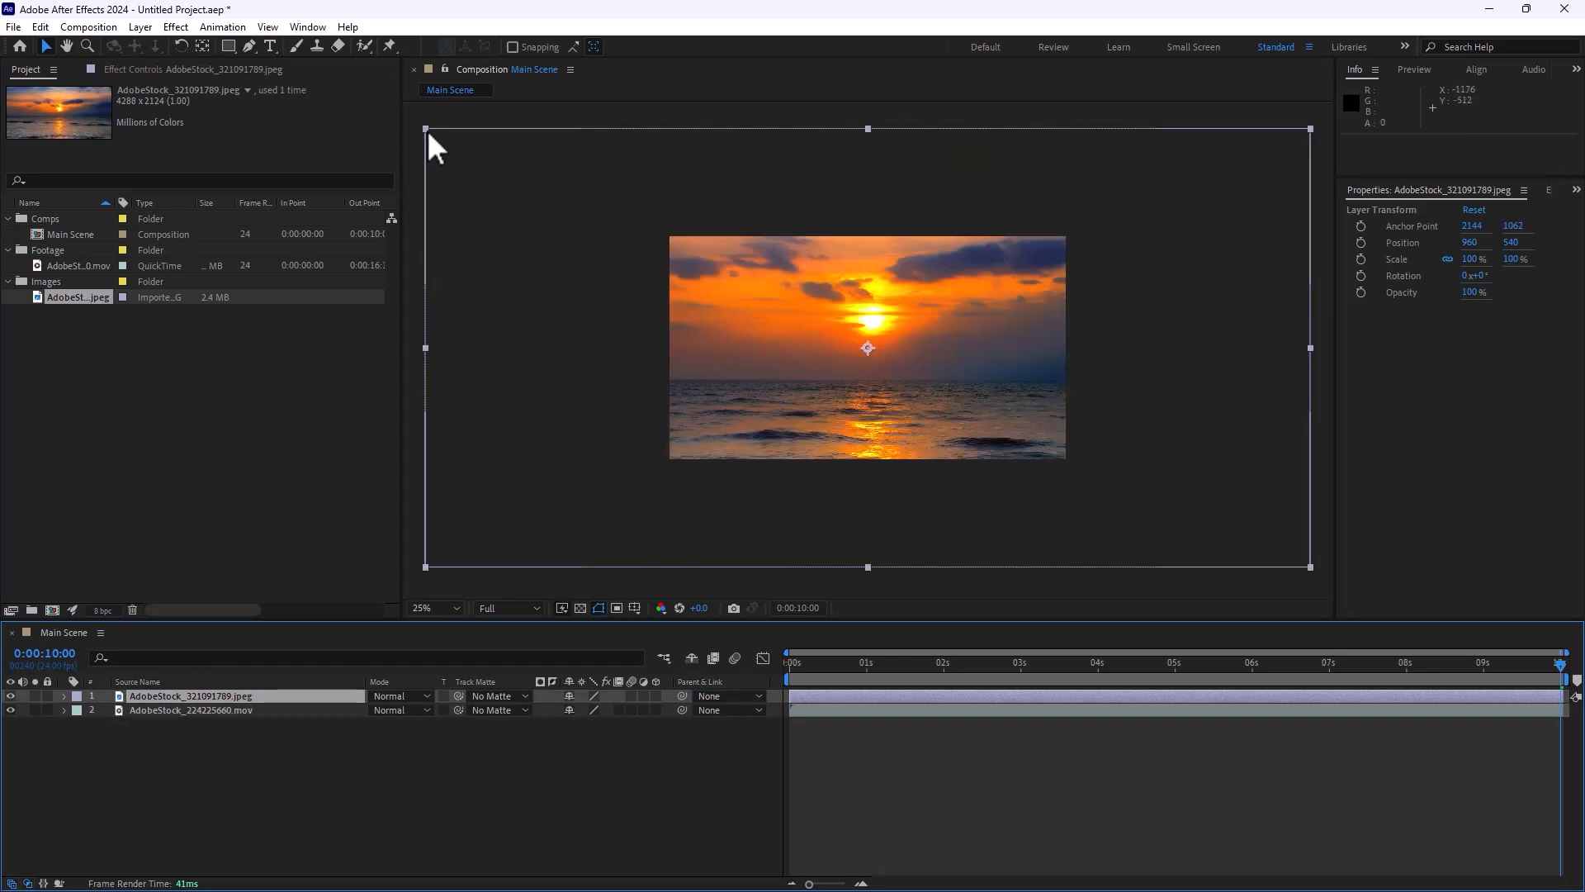
left_click_drag(426, 130, 509, 243)
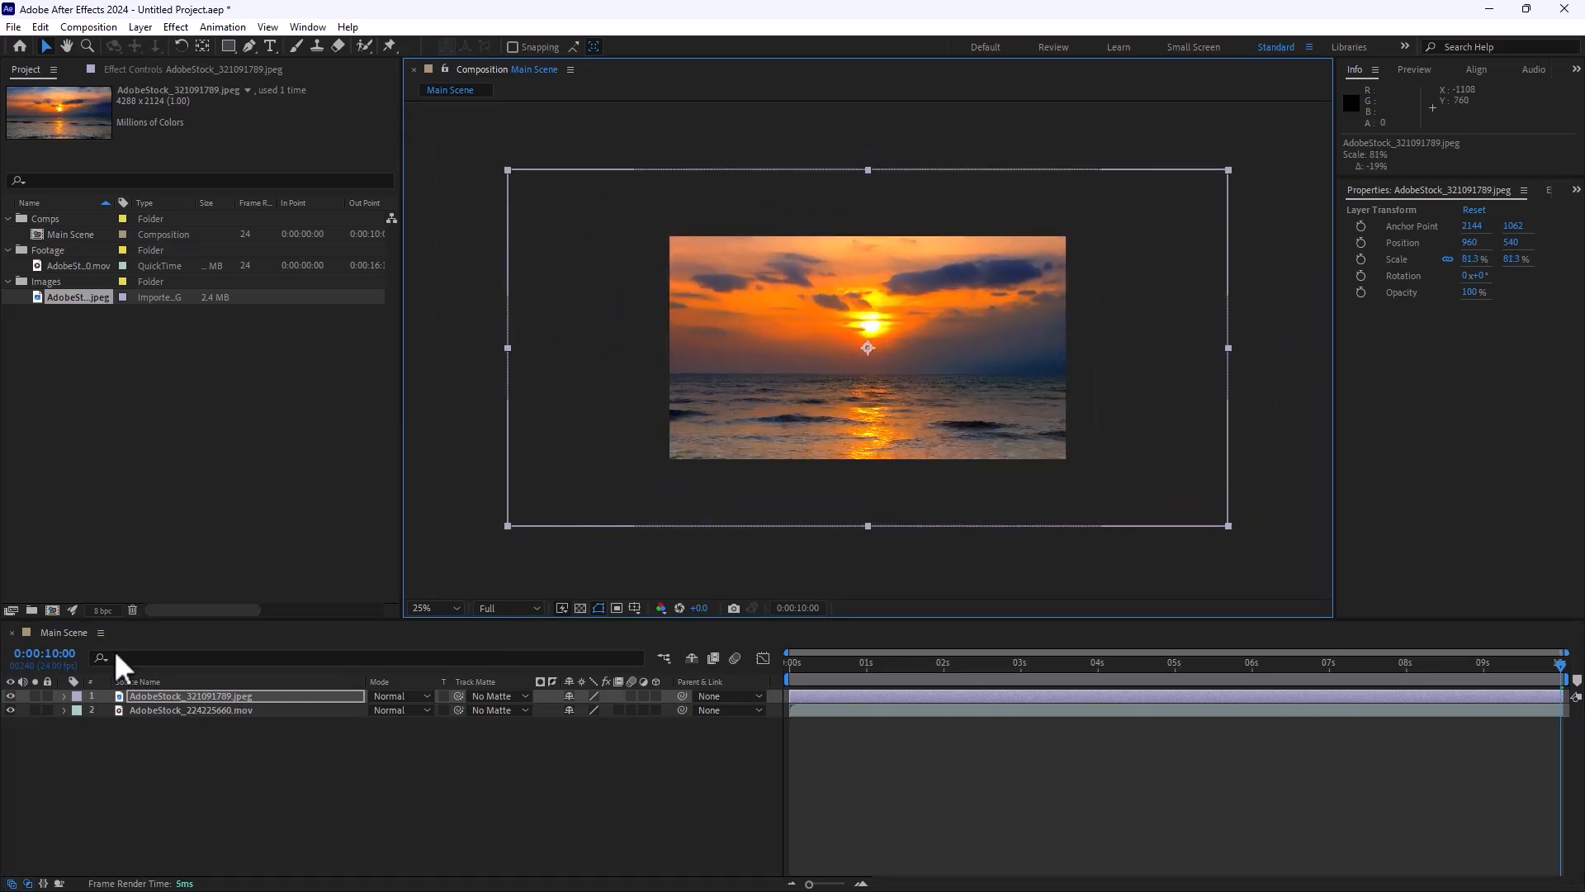
- Set the image layer's label colour to Fuchsia, and change it to Yellow
left_click(76, 696)
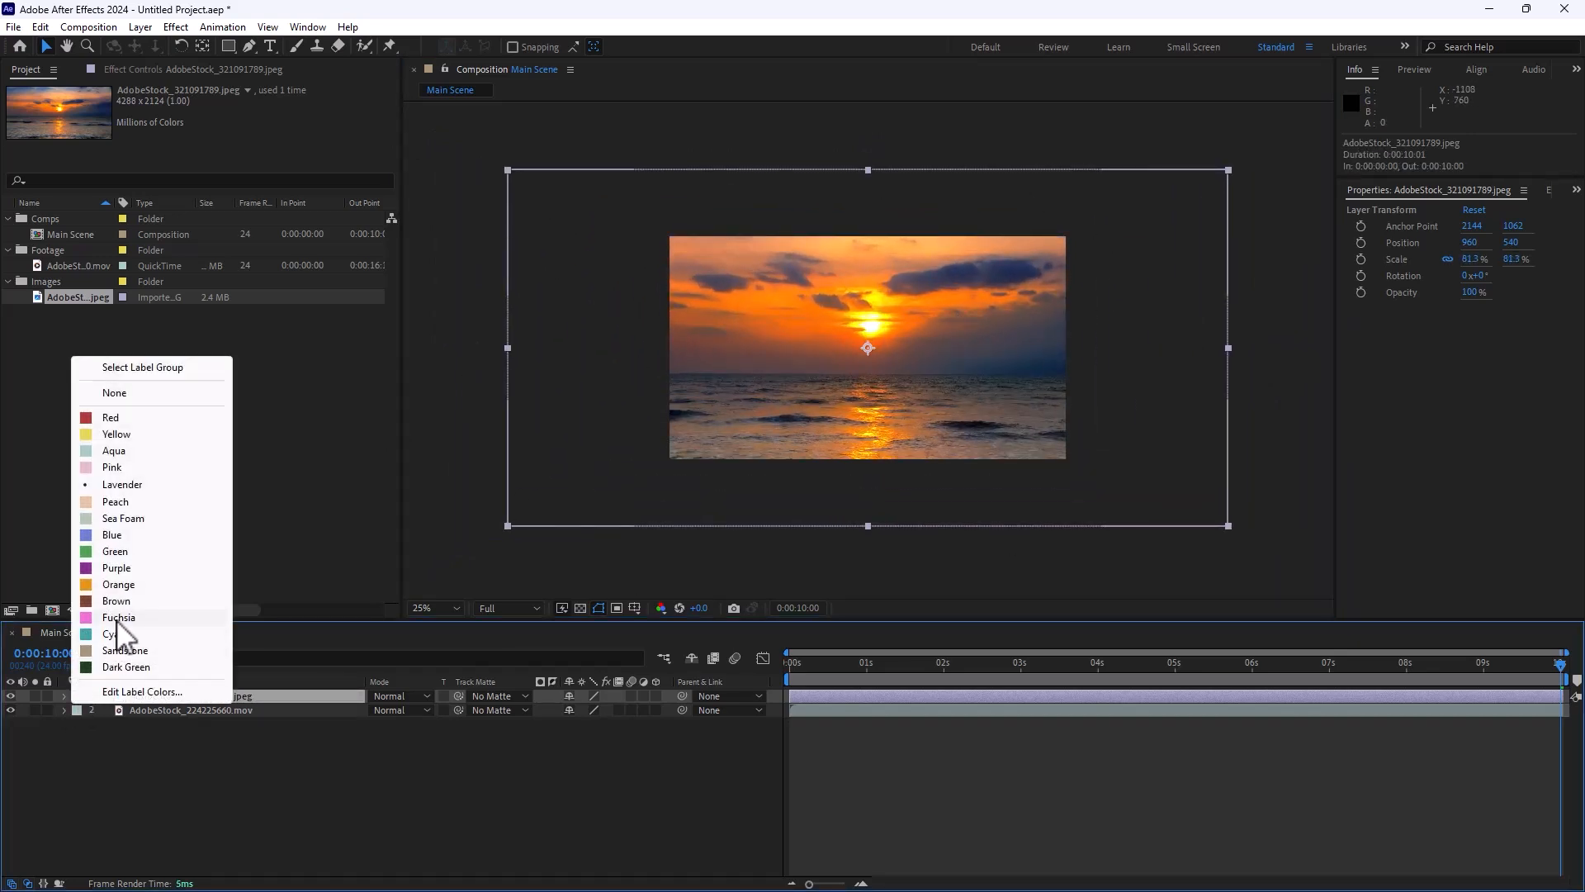
left_click(115, 618)
left_click(77, 696)
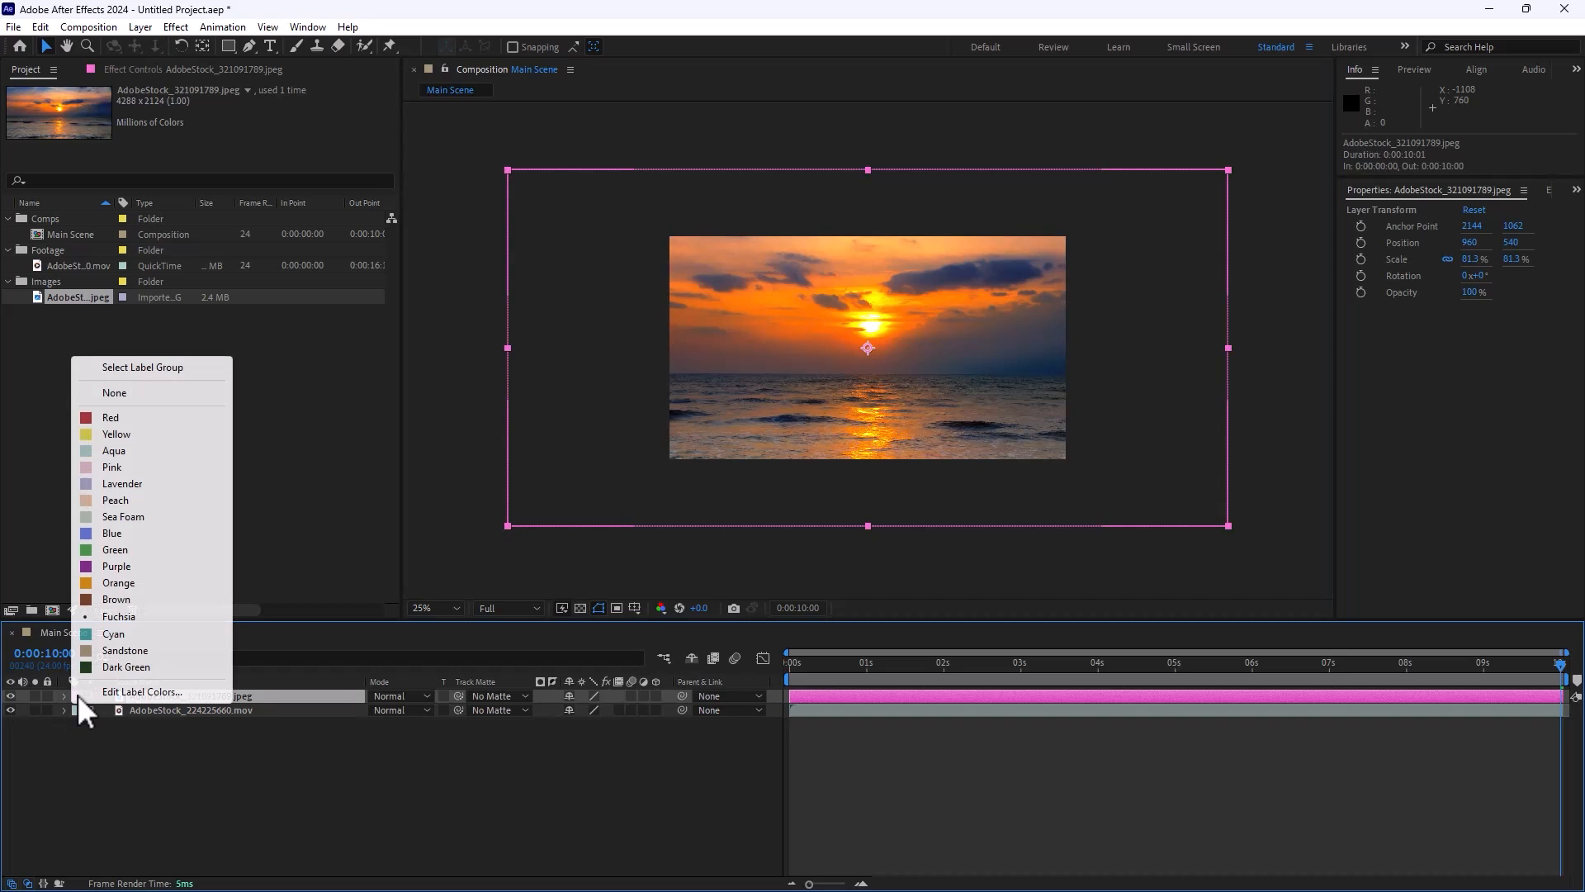
left_click(132, 436)
- Select the image layer and zoom the composition view in and out several times, ending at 25%
key("ctrl+Down")
key("shift+slash")
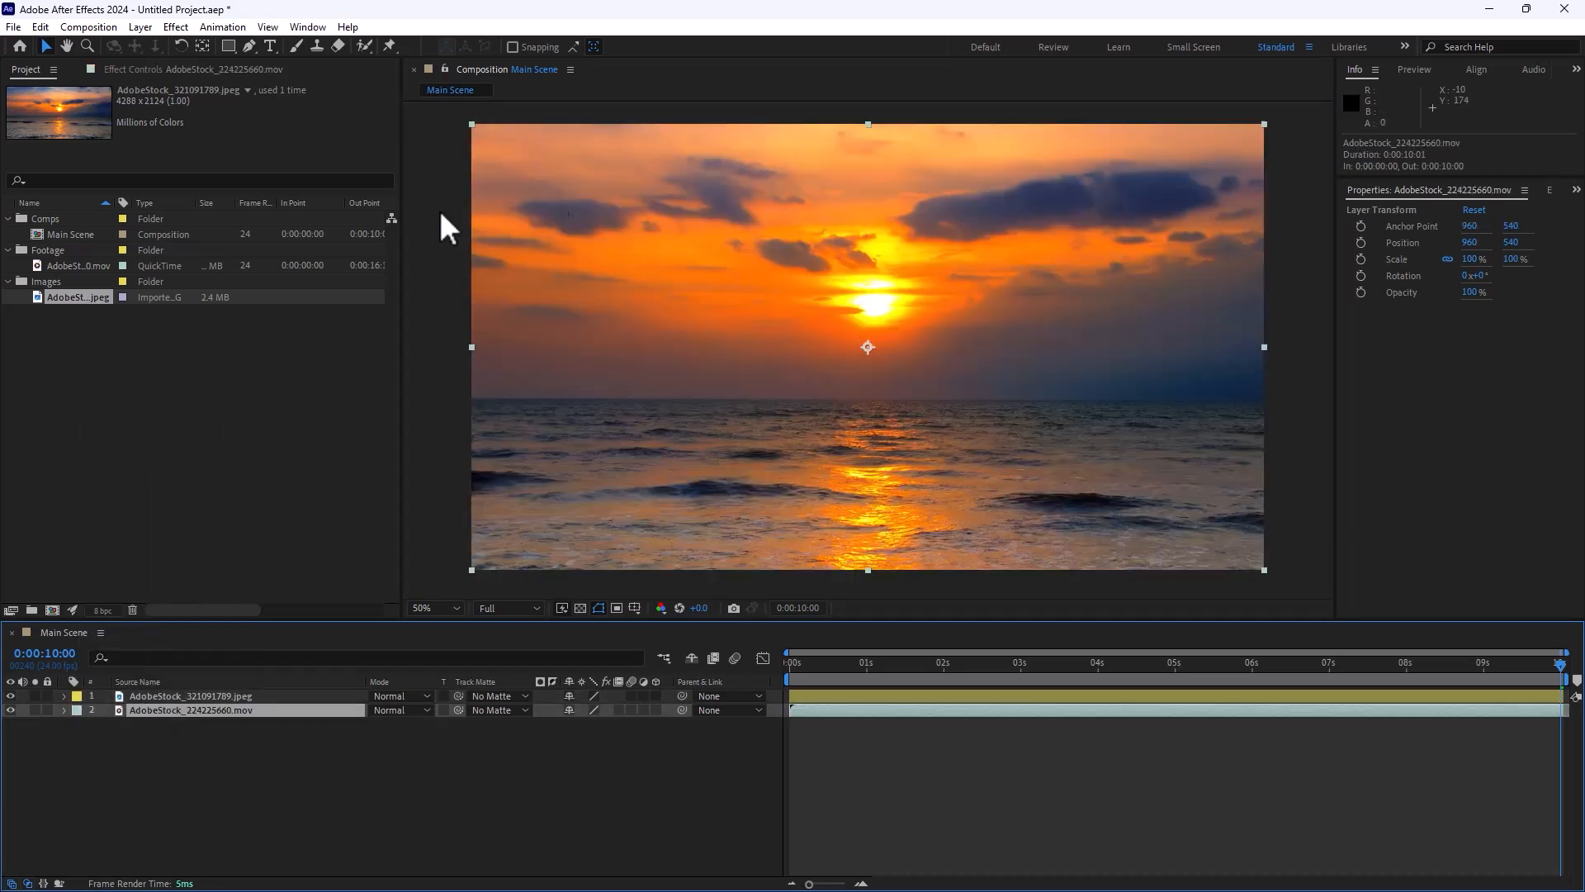
left_click_drag(185, 710, 621, 47)
left_click(166, 696)
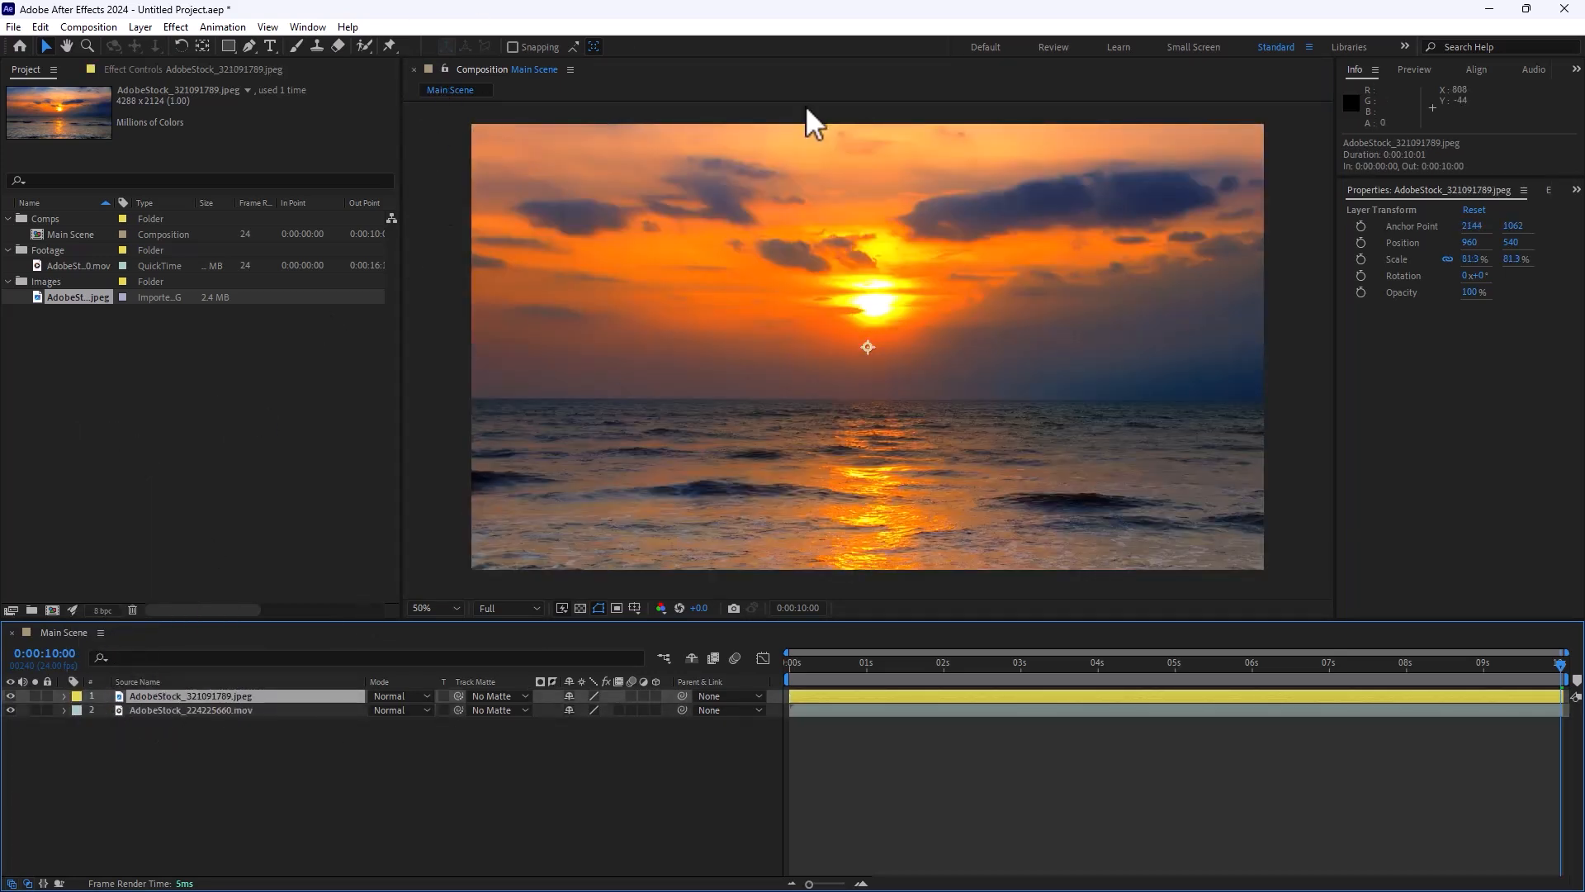
key("comma")
key("comma")
key("comma")
key("comma")
key("period")
key("period")
key("period")
key("period")
key("comma")
key("comma")
key("comma")
key("comma")
key("period")
key("period")
key("period")
key("period")
key("period")
key("period")
key("comma")
key("comma")
key("comma")
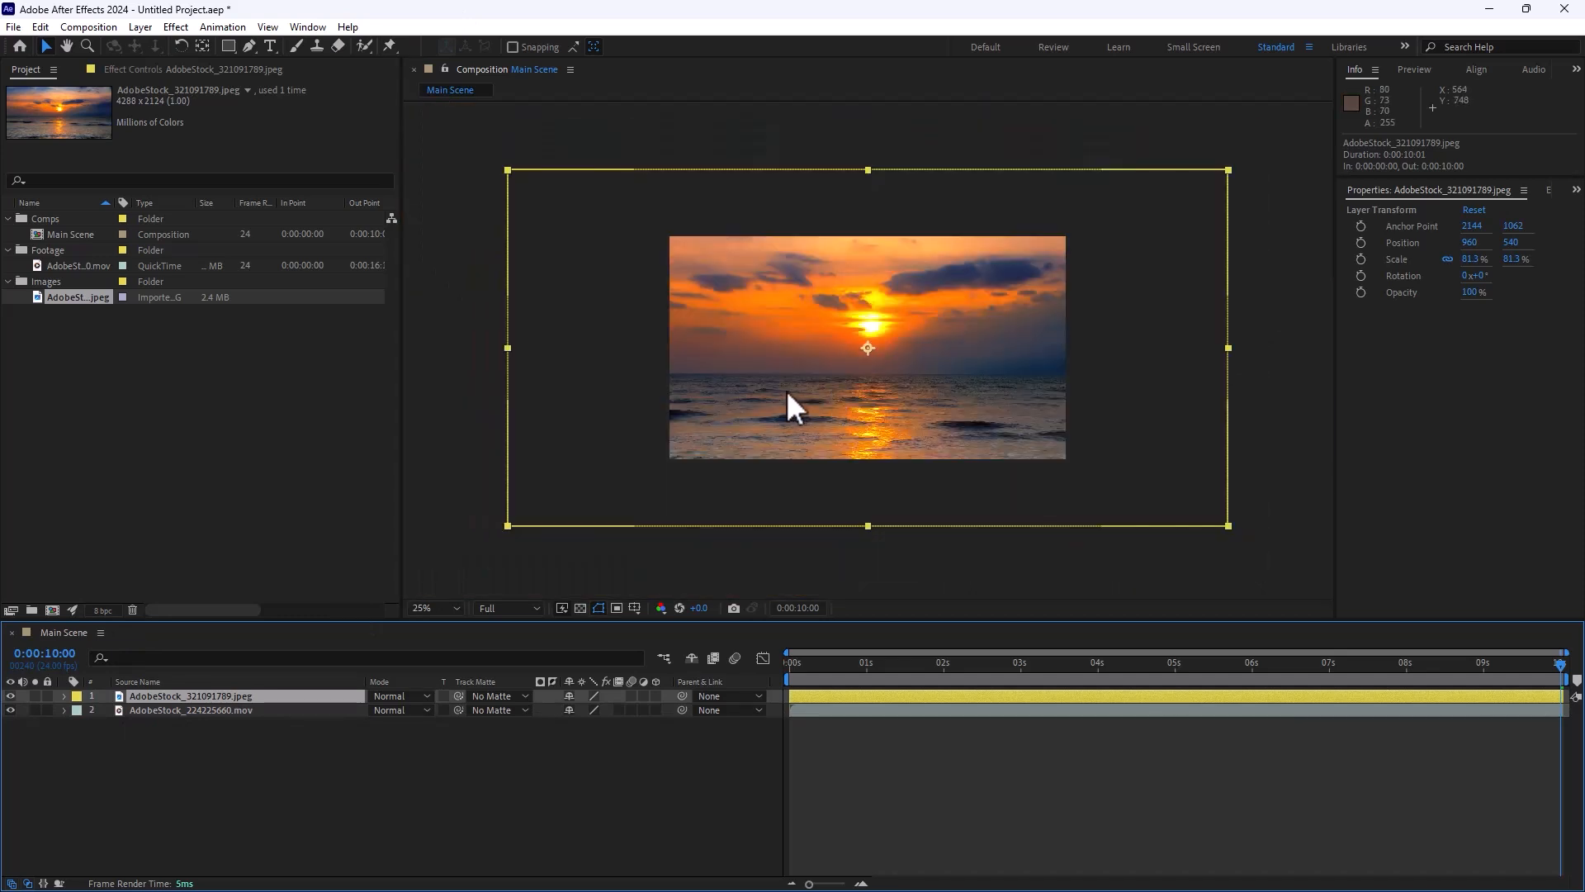
- Fit the composition in the viewer, lower the preview resolution to Third and leave the magnification at 50%
left_click(453, 604)
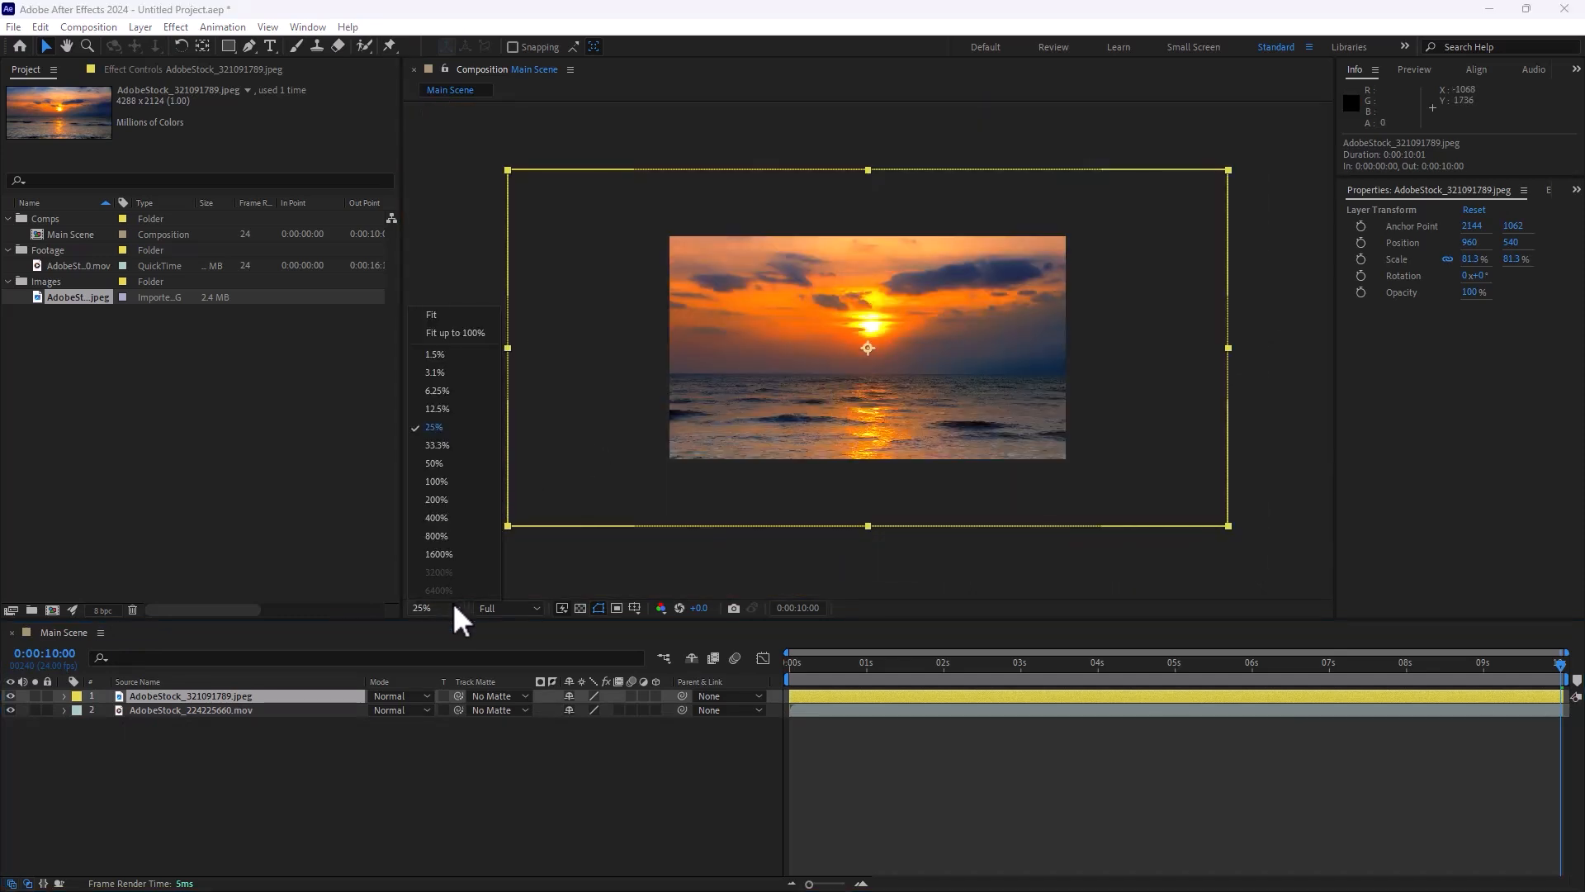
left_click(436, 314)
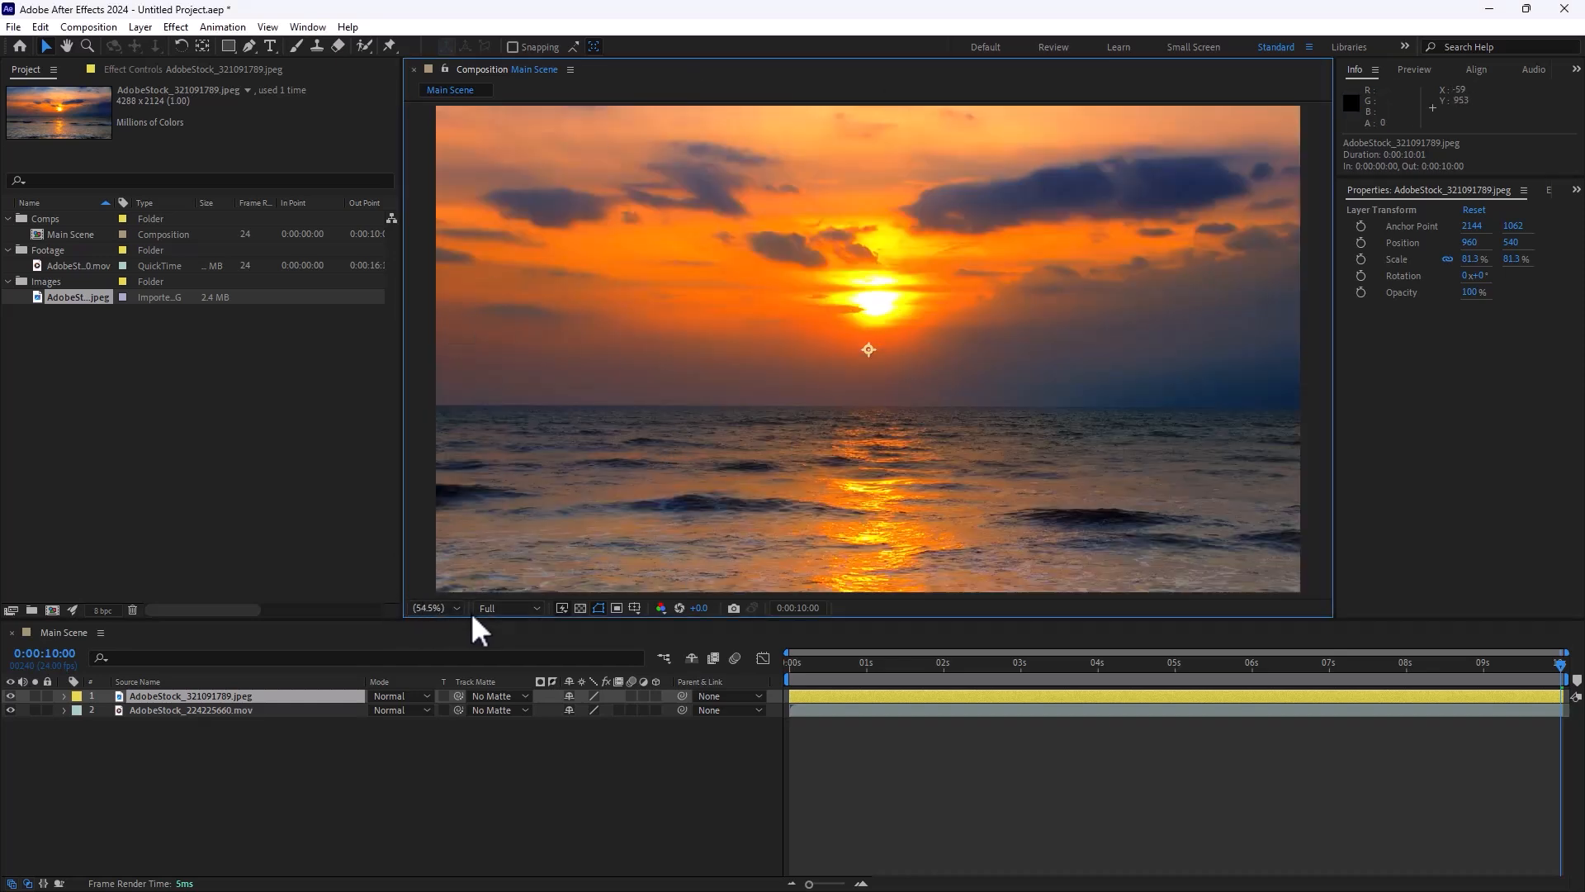
left_click(514, 611)
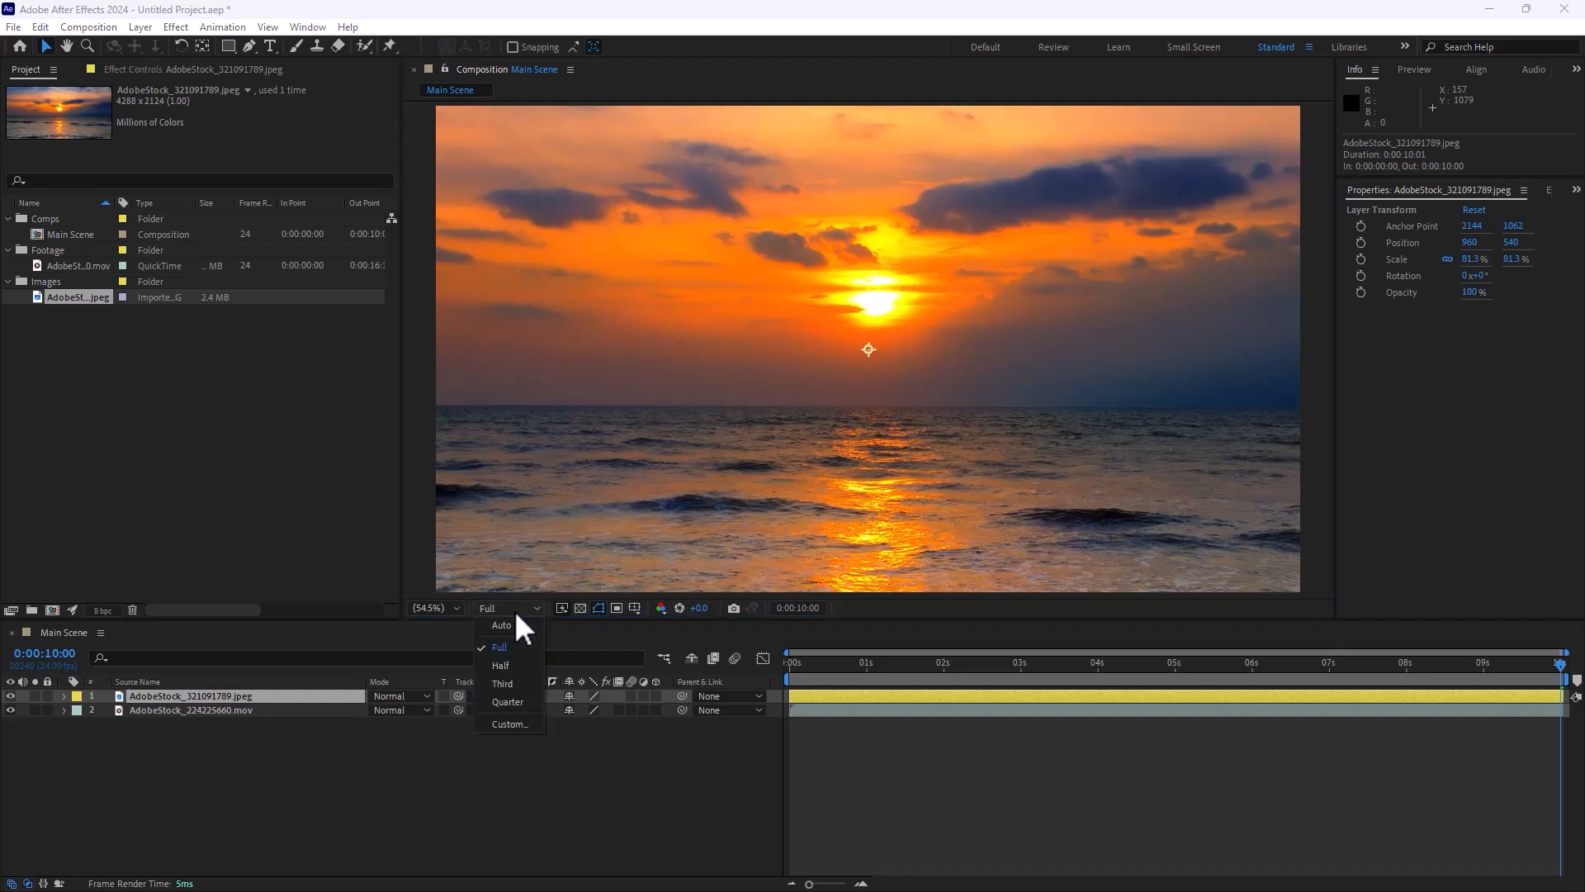
left_click(502, 683)
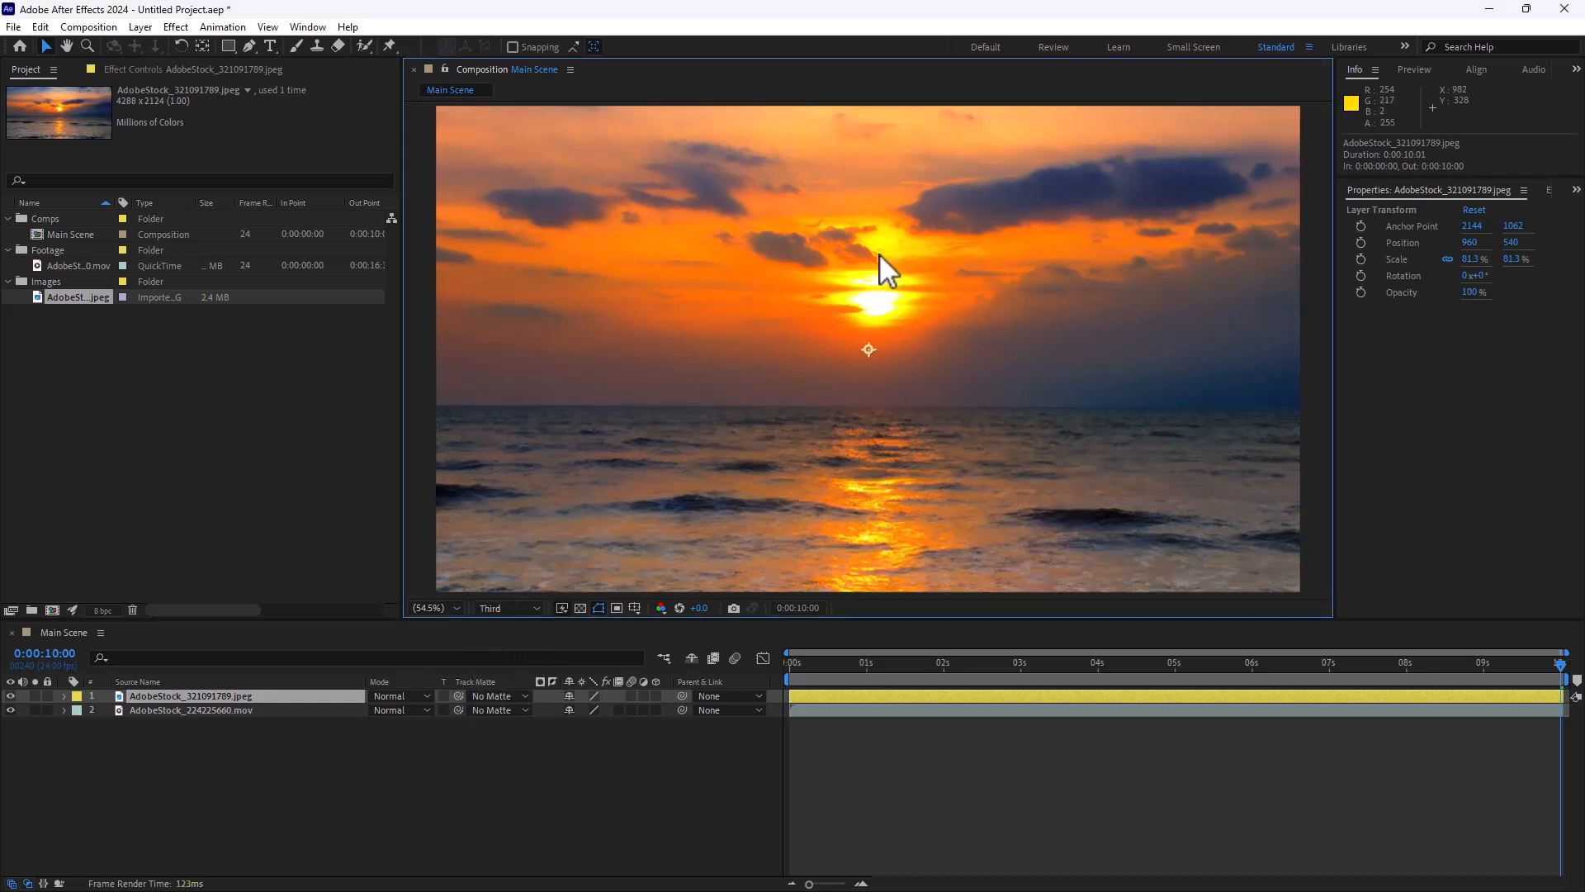
key("comma")
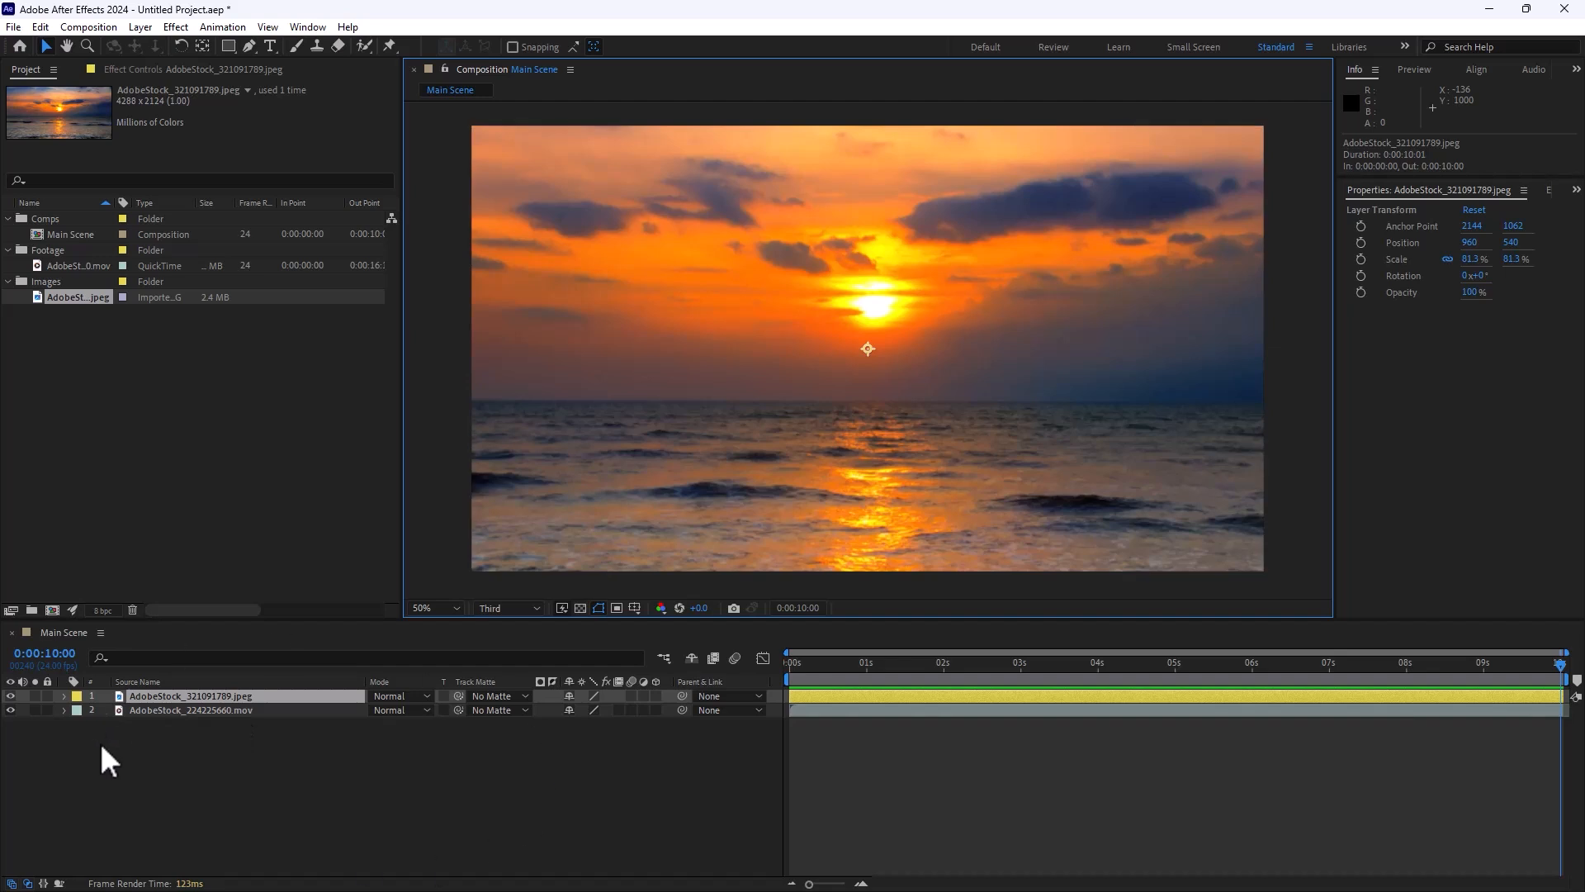
- Rename the AdobeStock_224225660.mov layer as Mountain Footage and select the image layer above it
left_click(161, 710)
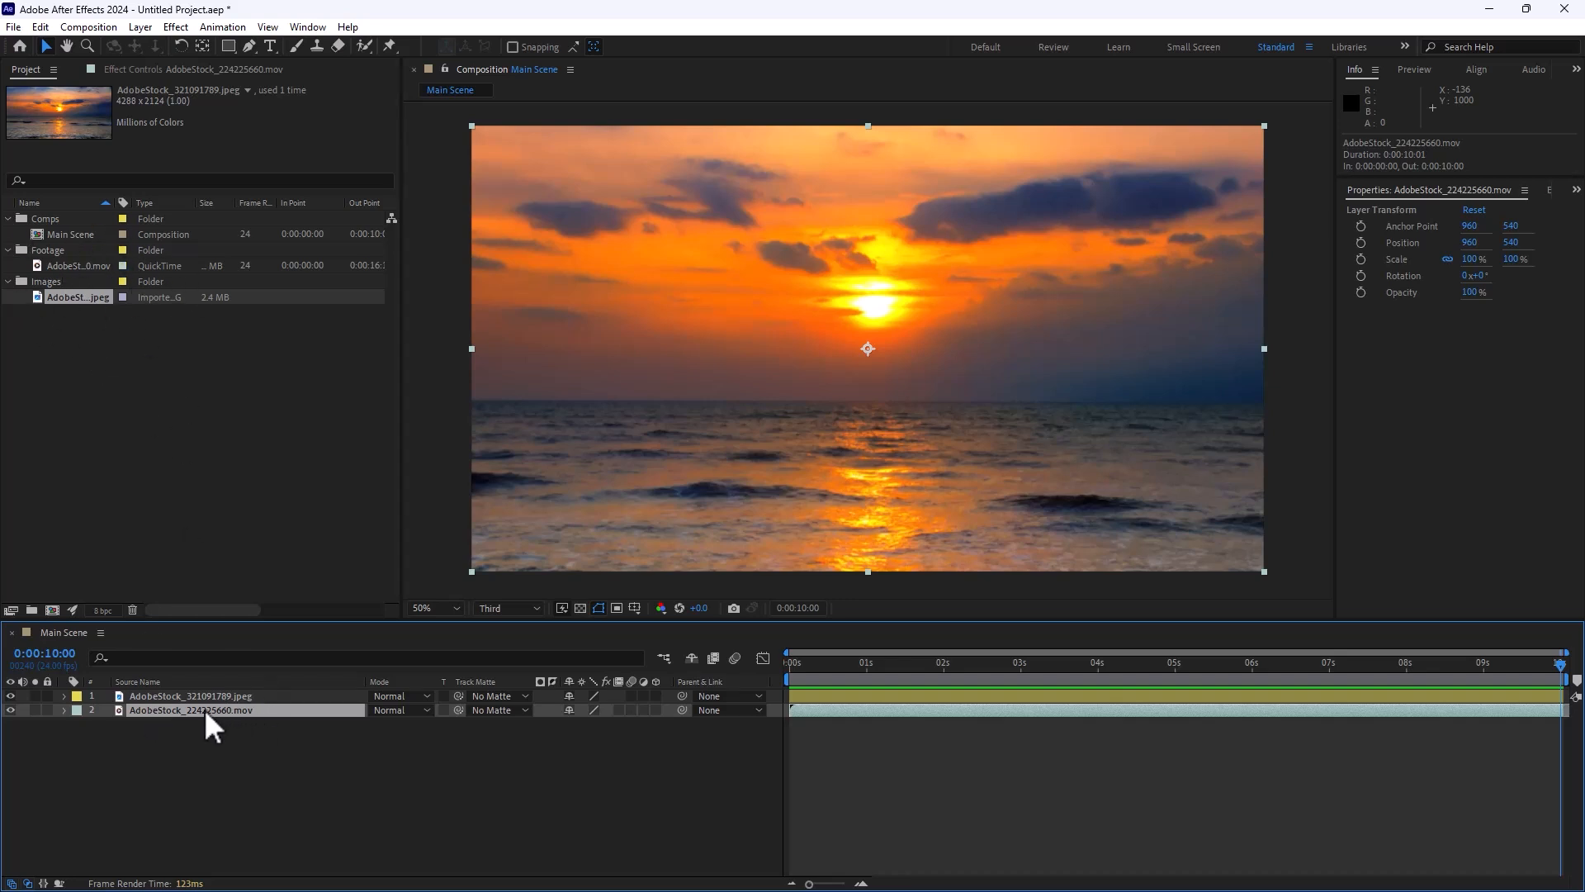
key("Return")
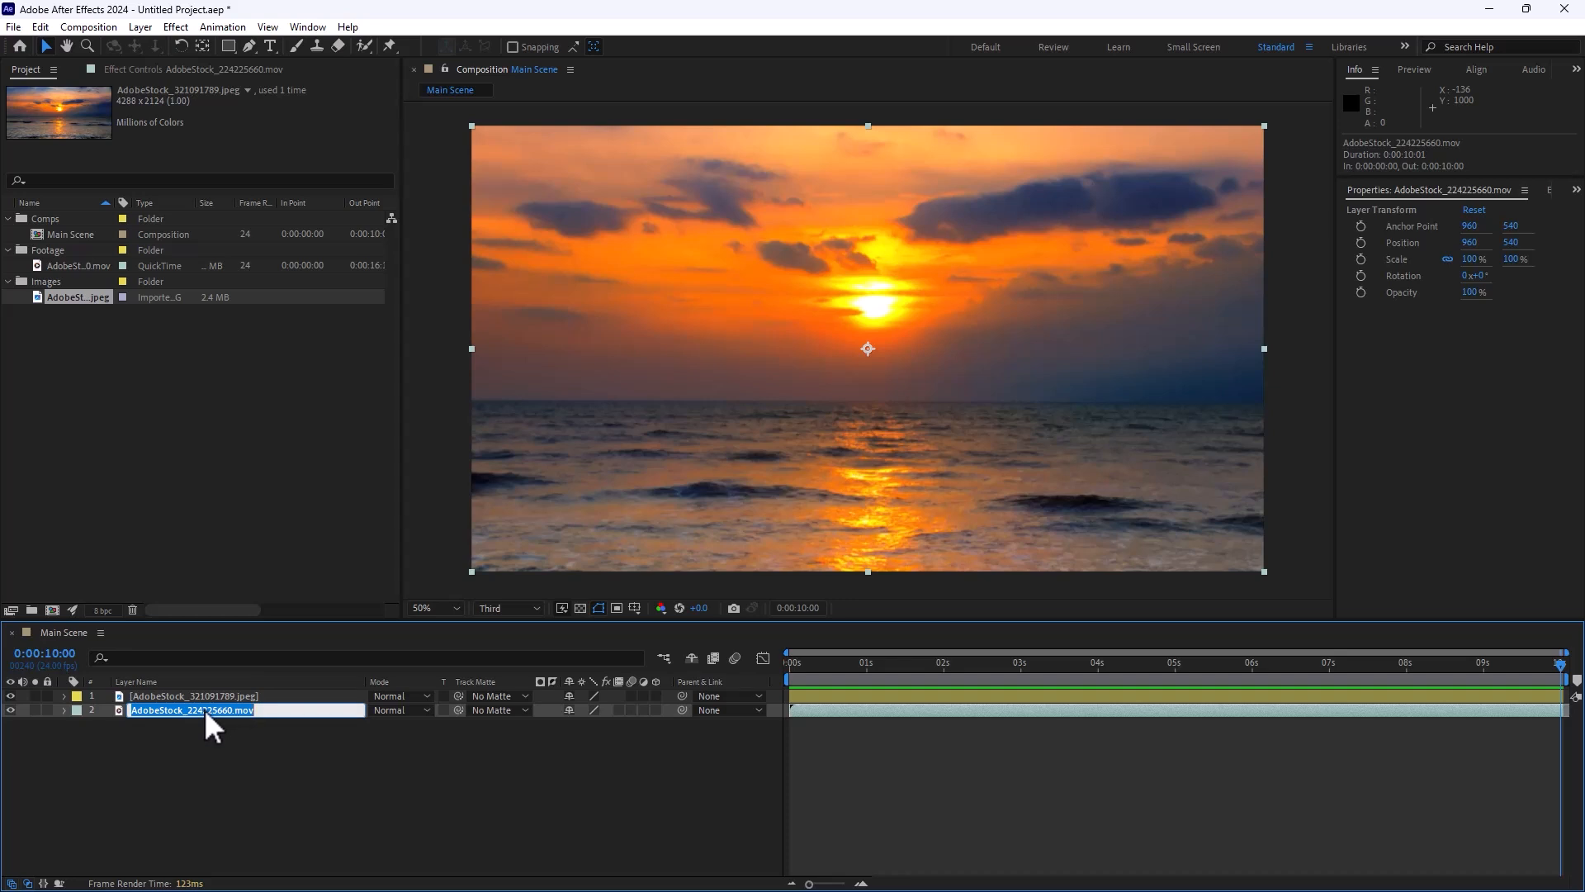
type("Mountain Footage")
key("Return")
left_click(220, 697)
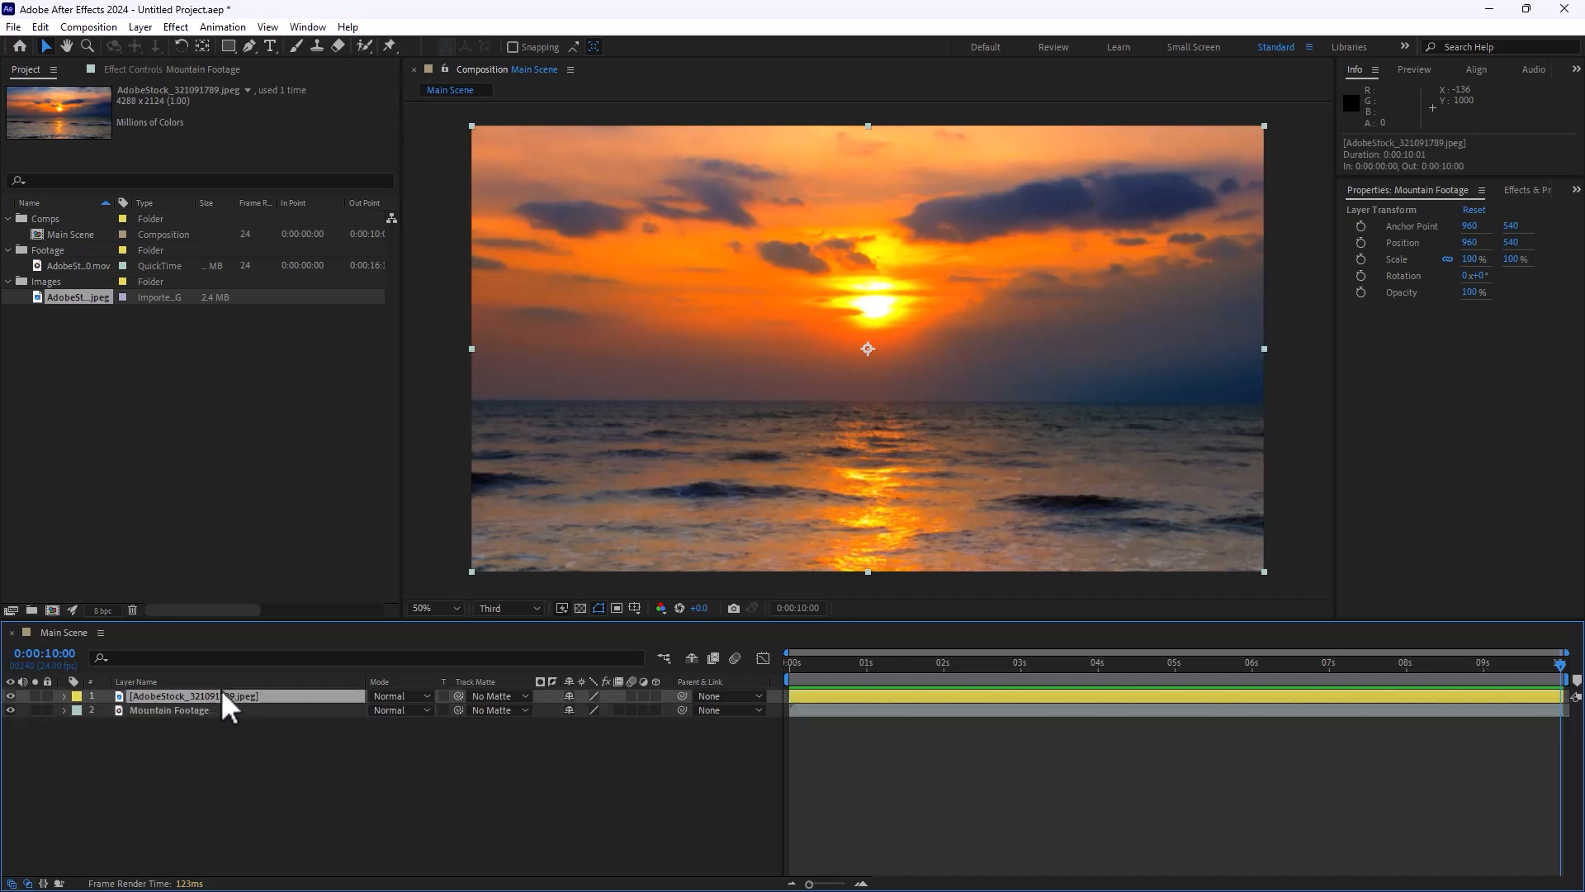
- Rename the selected image layer as Sunset Image
key("Return")
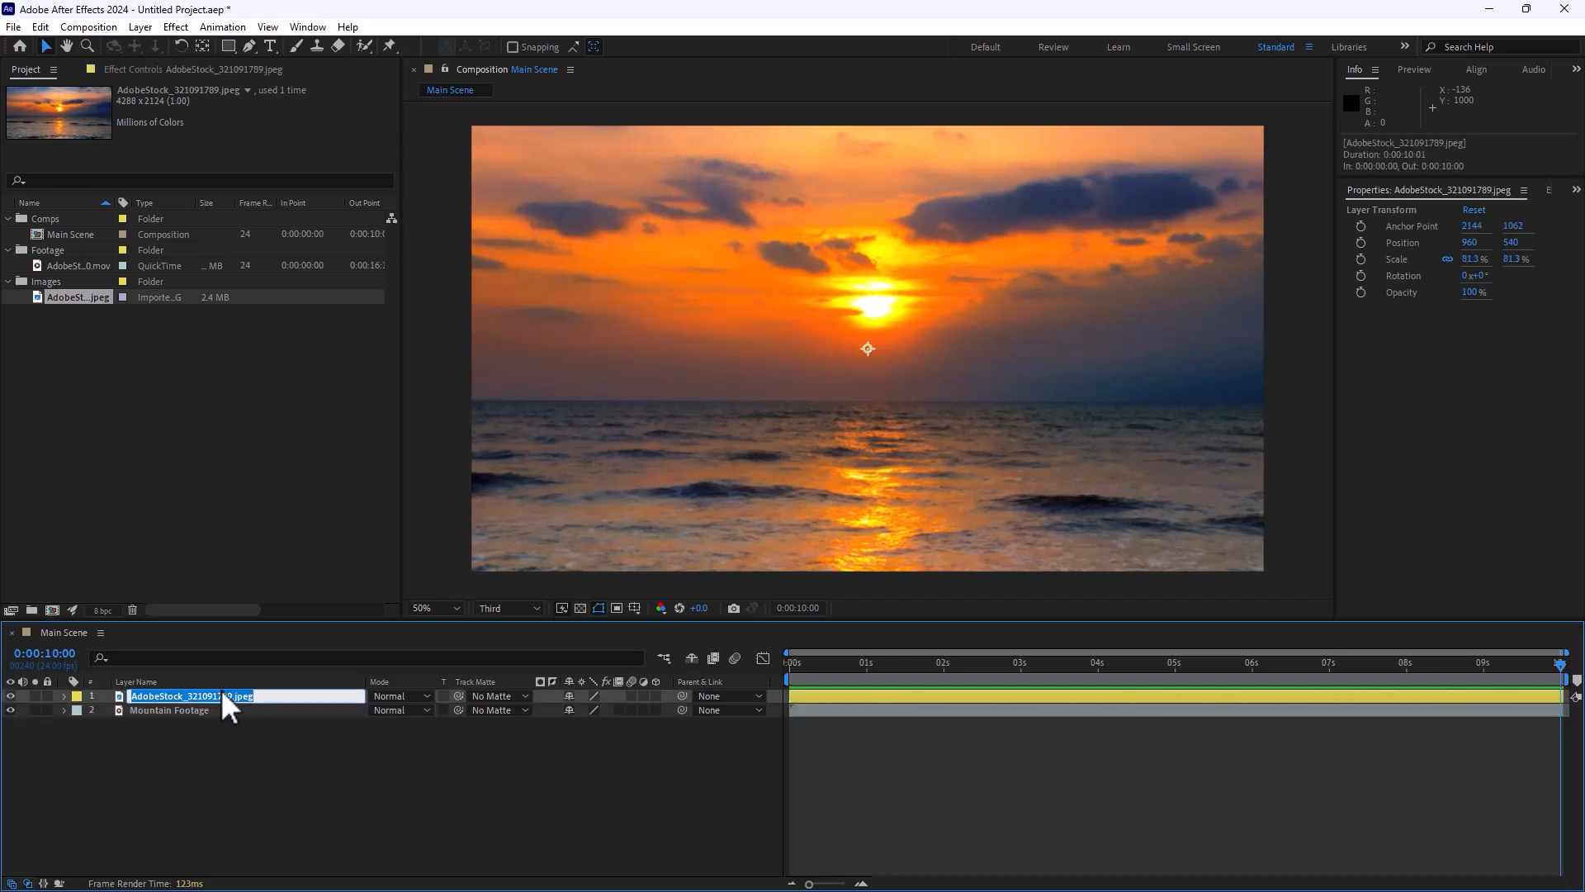
type("Sunset Image")
key("Return")
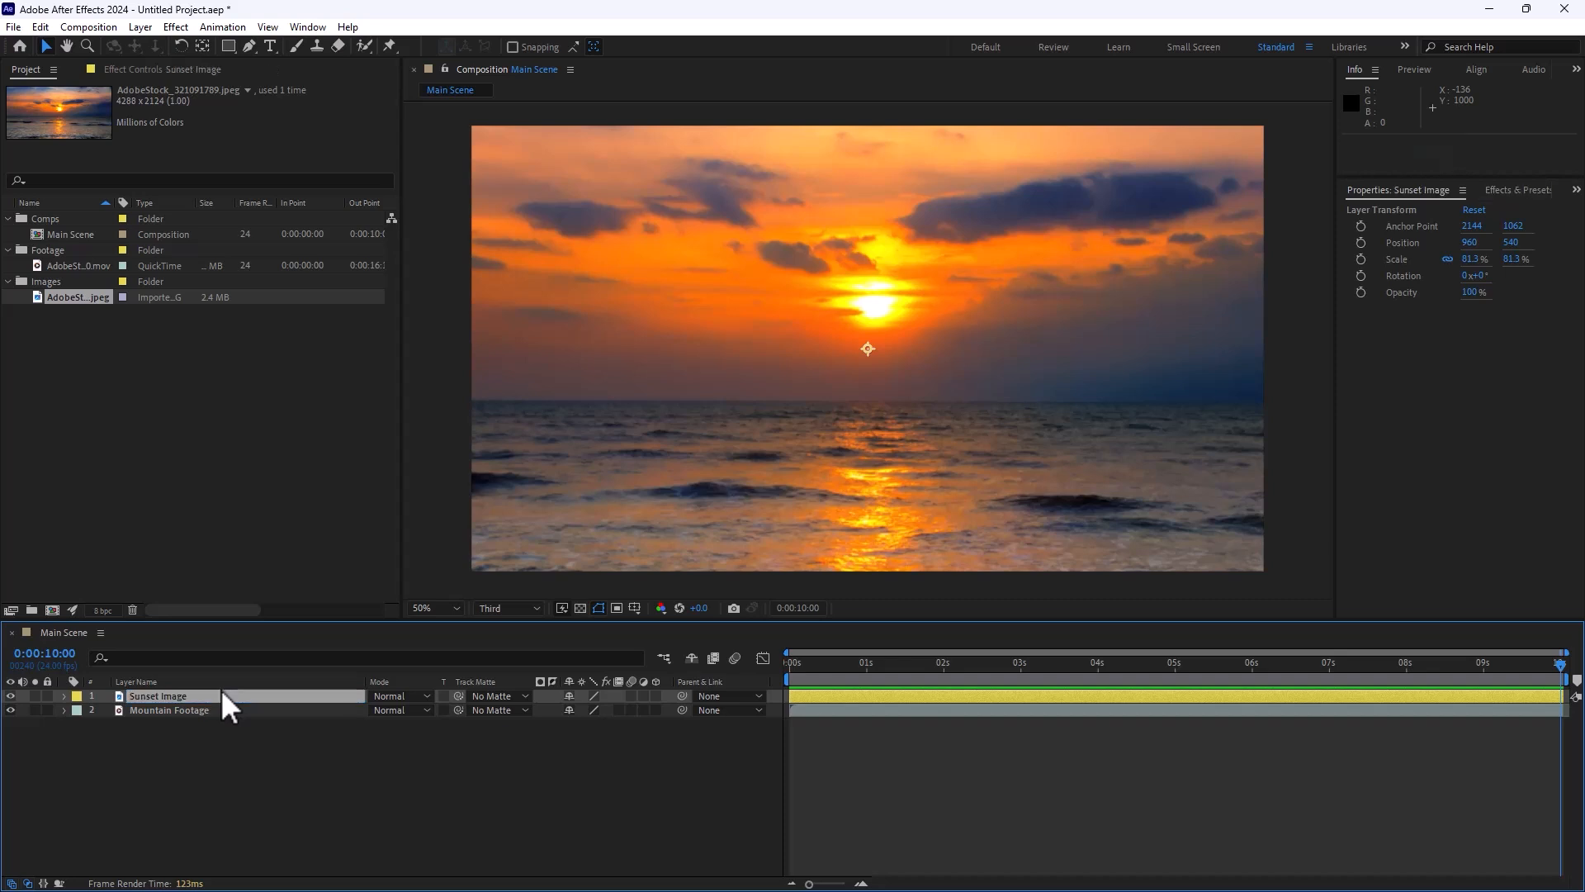
- Switch the layer name column back and forth between source names and layer names, ending on layer names
left_click(136, 679)
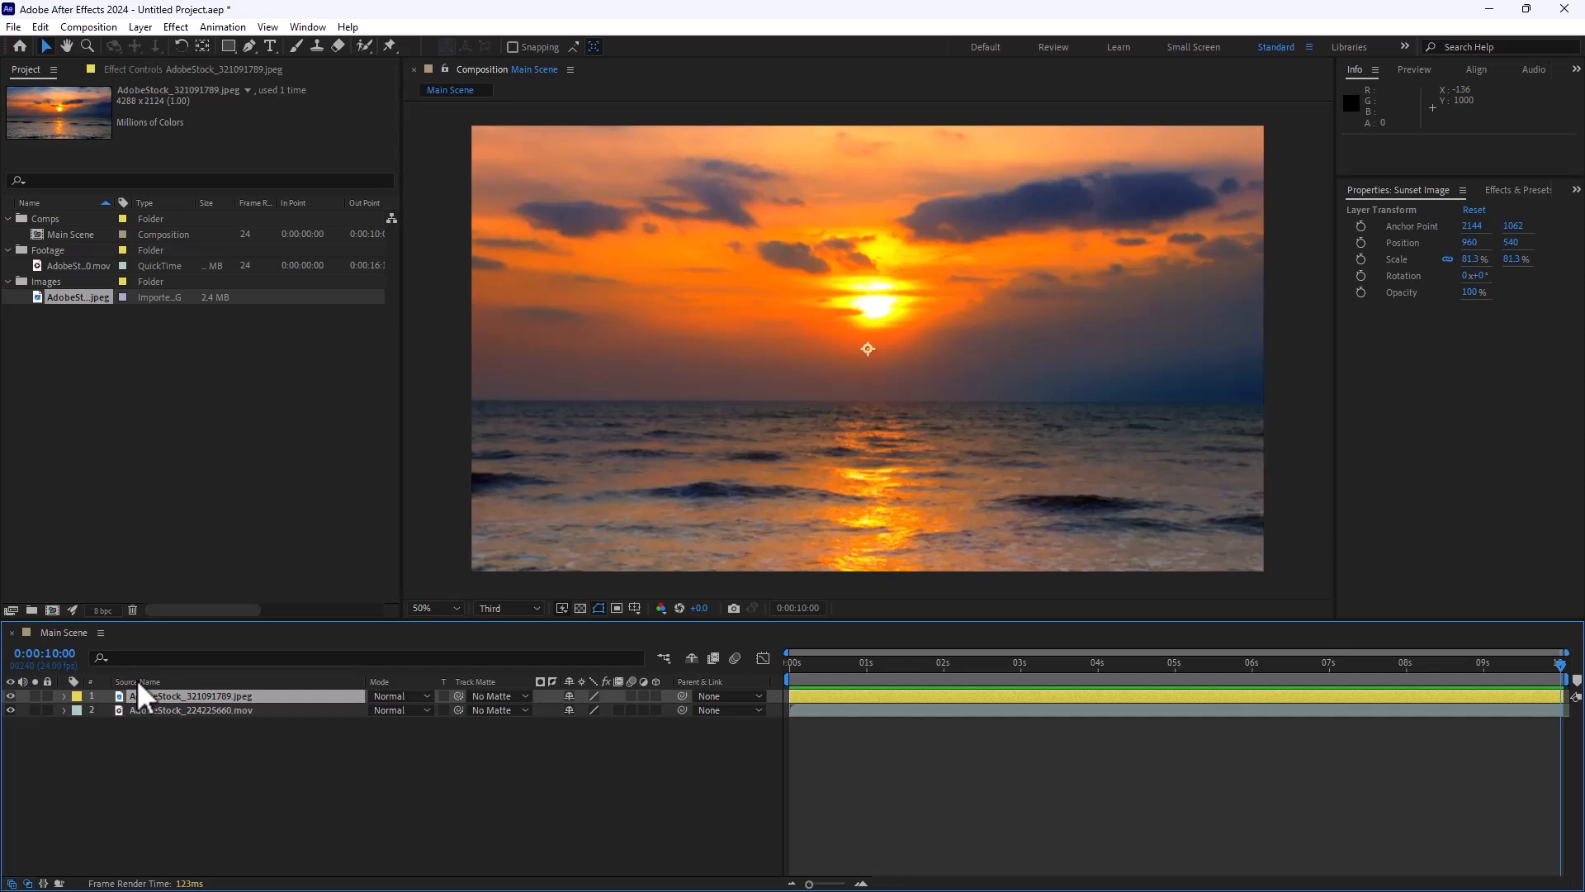
left_click(136, 679)
left_click(137, 679)
left_click(136, 678)
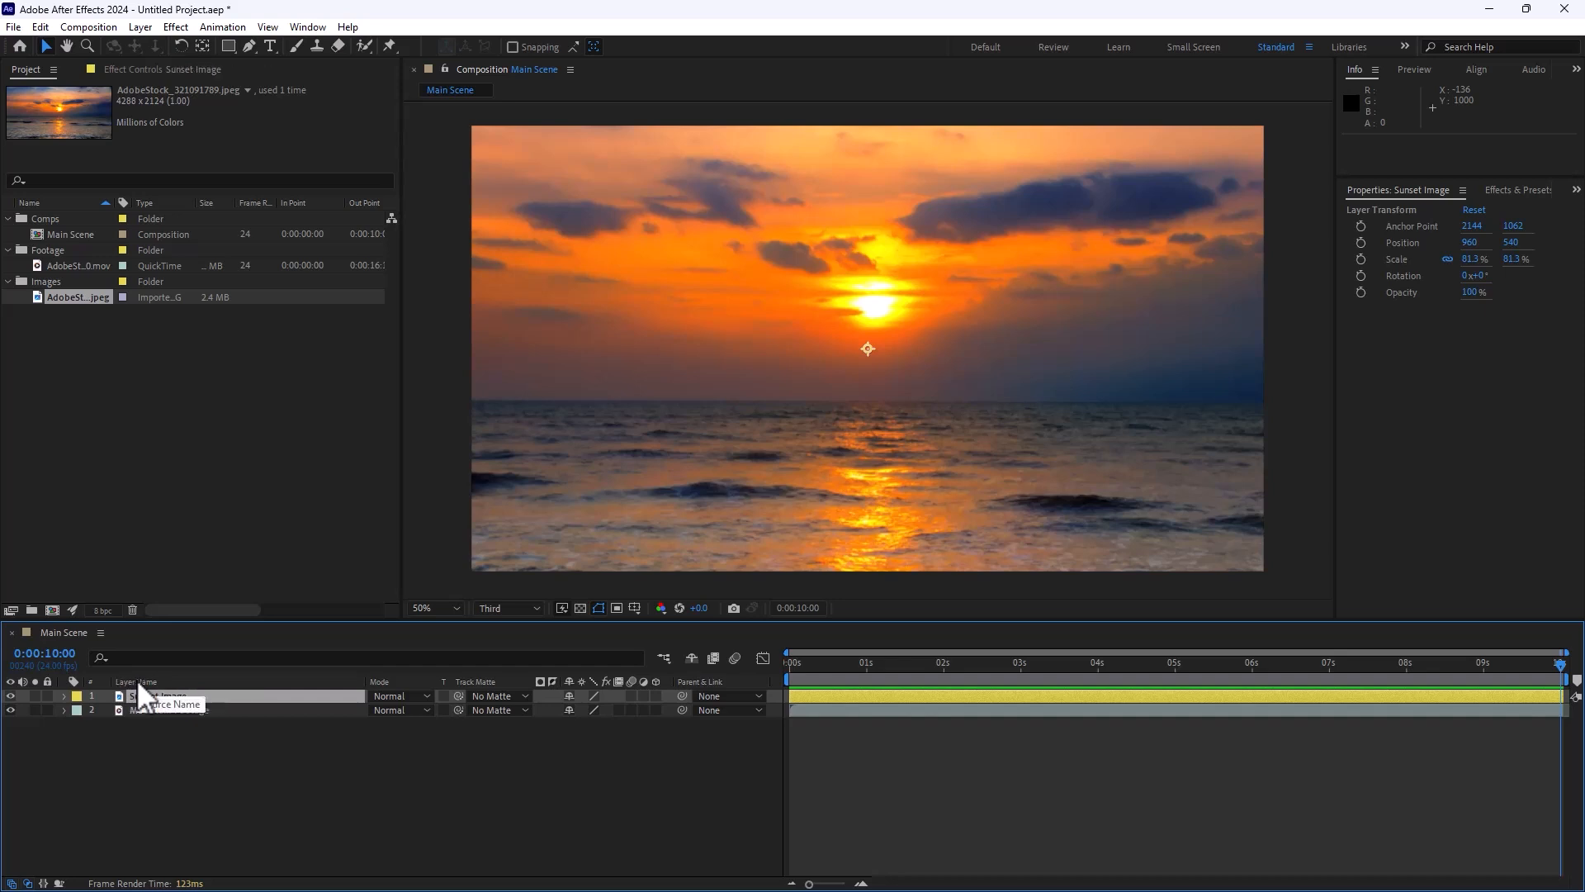
left_click(137, 678)
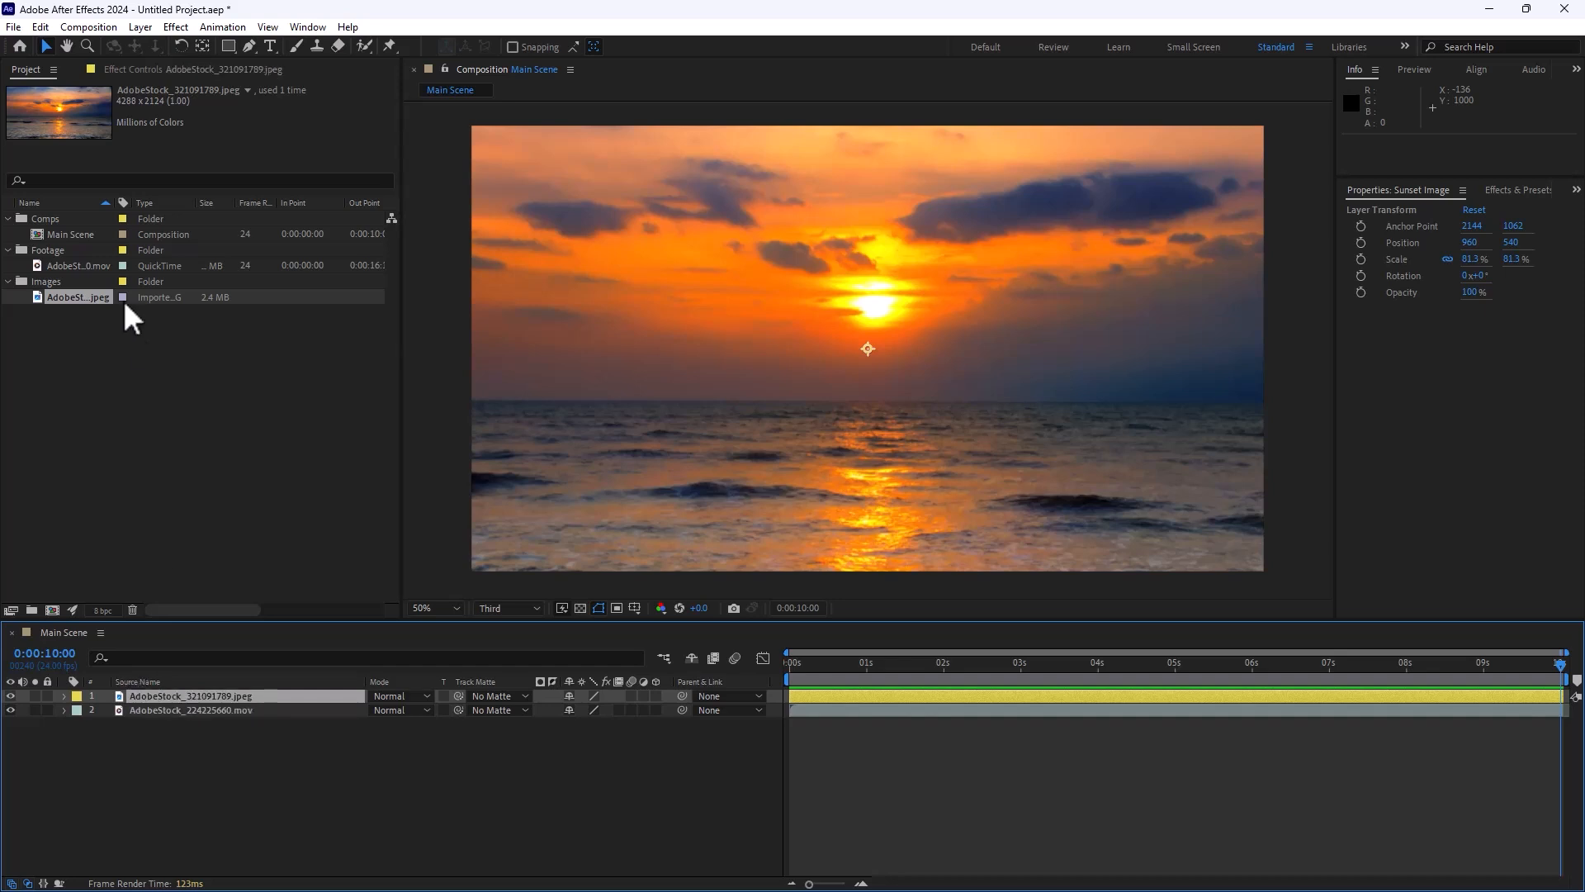
left_click(141, 679)
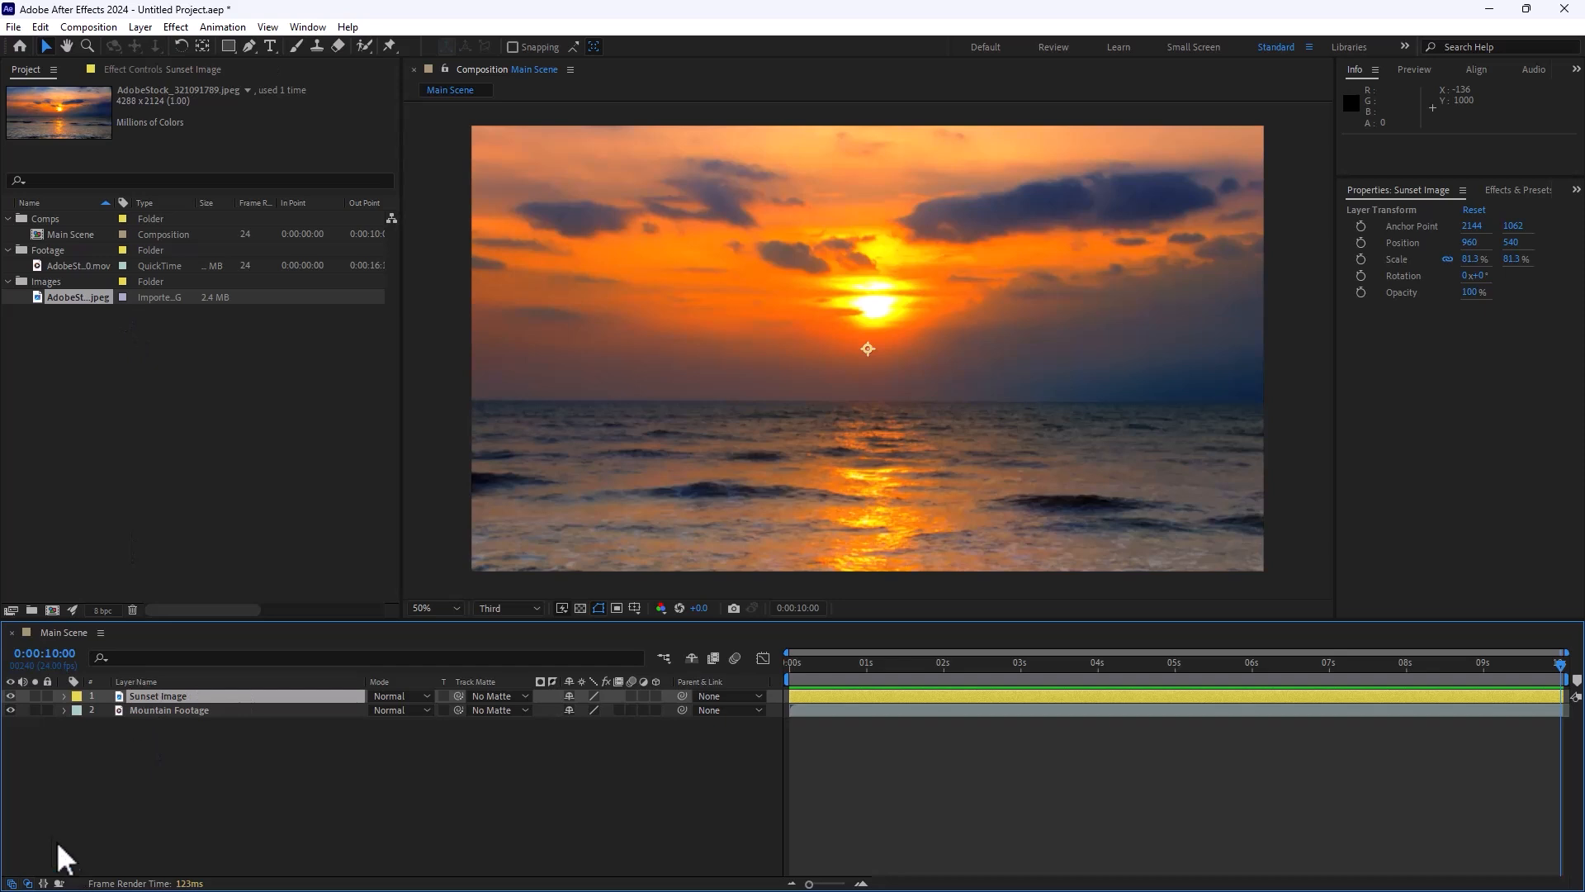
- Show and hide the timeline's layer switches, transfer controls, in/out/duration/stretch and render time displays, skipping the render time tour
left_click(11, 884)
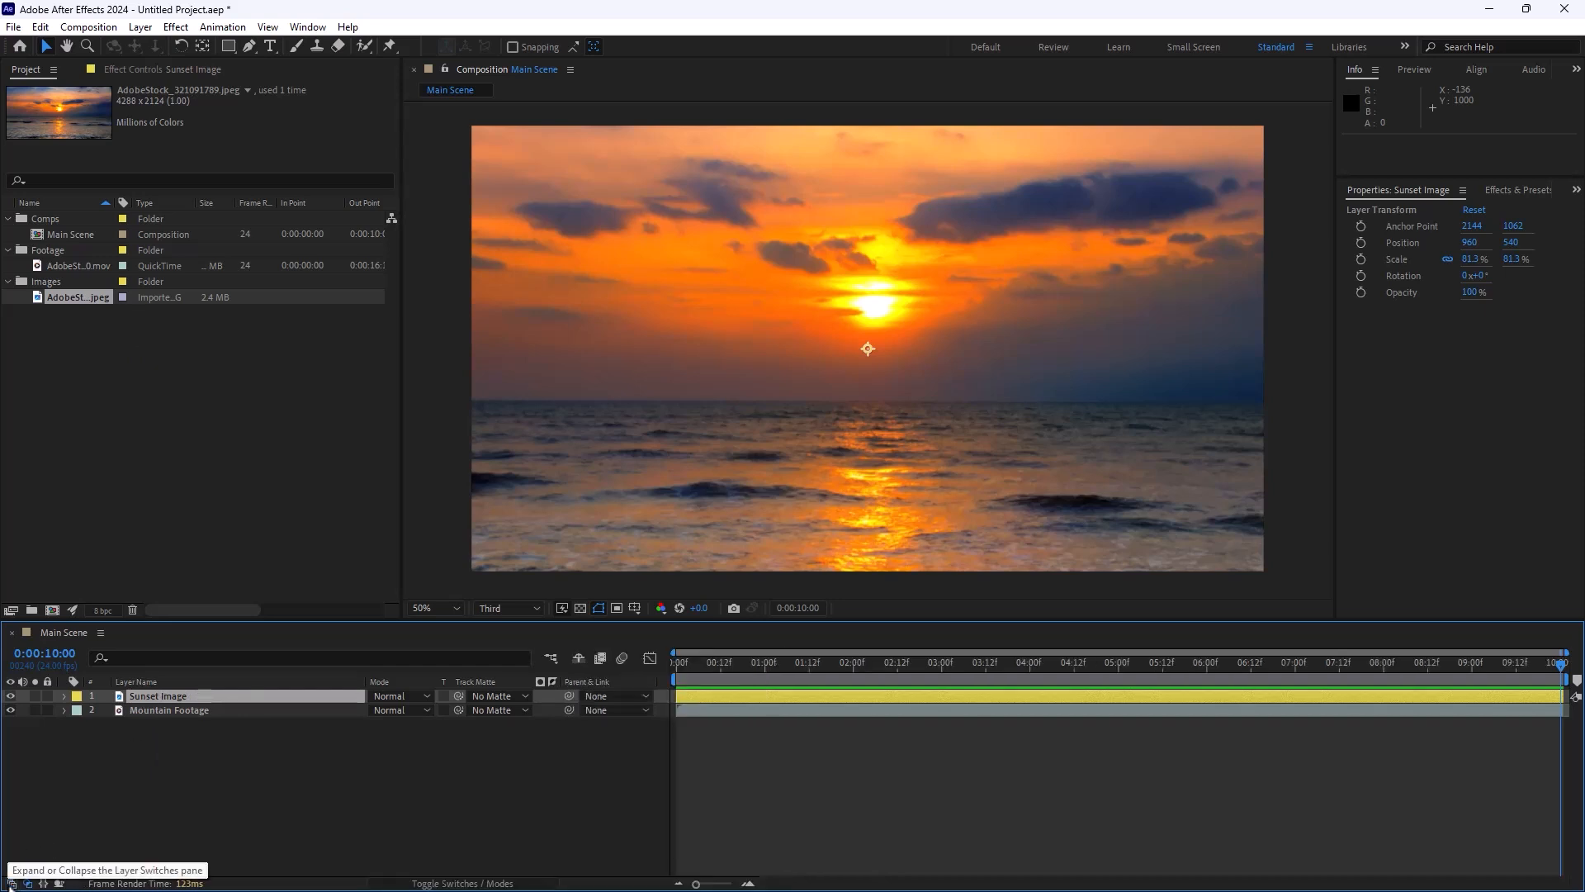
left_click(11, 884)
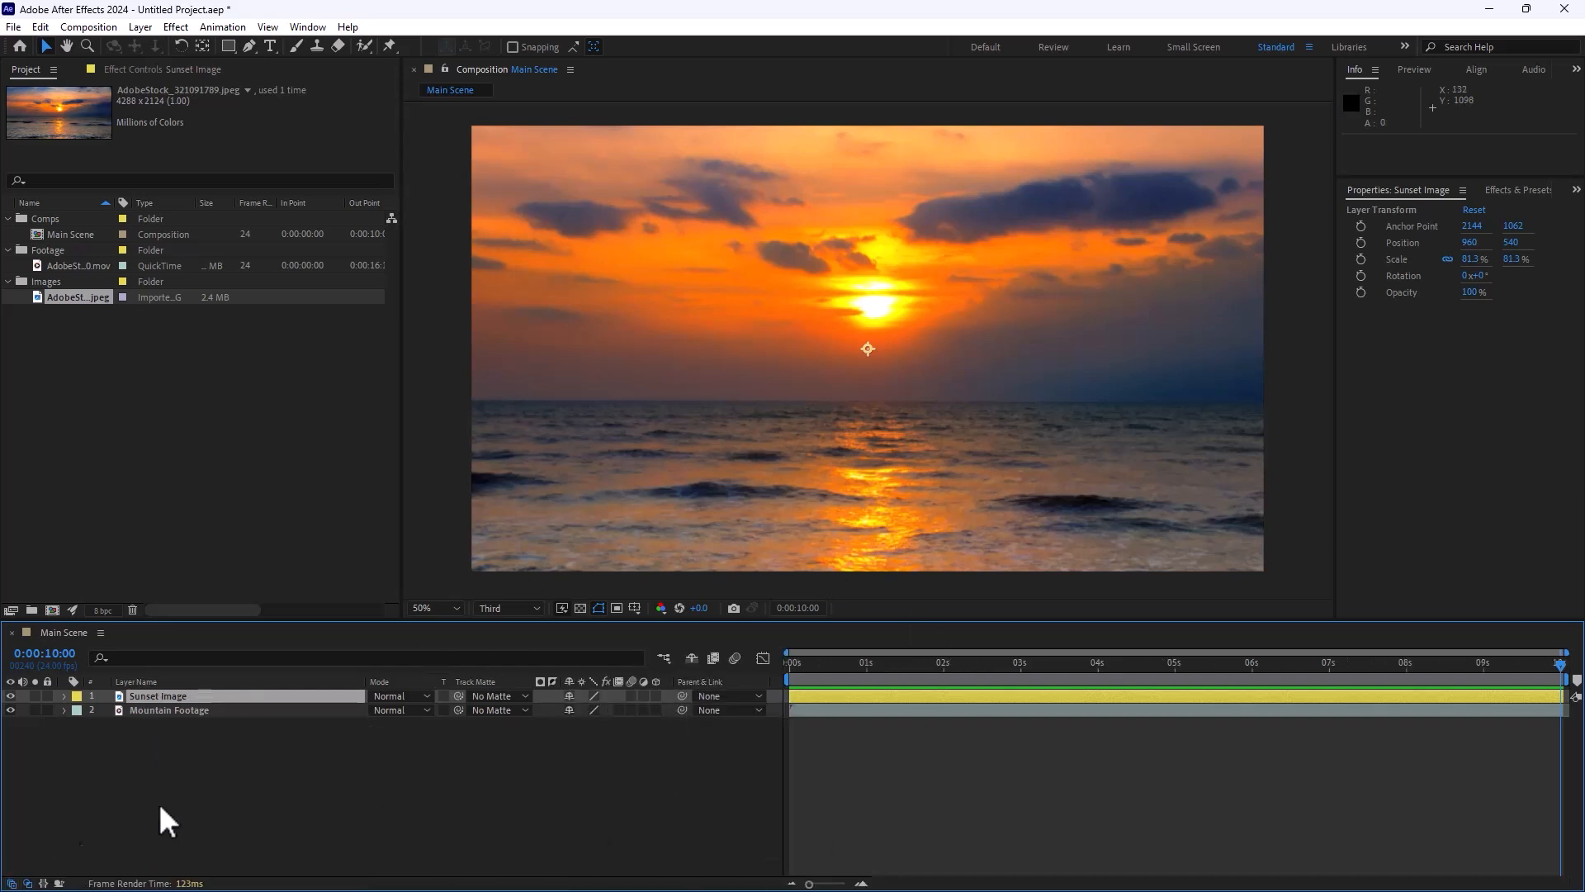
left_click(28, 884)
left_click(28, 883)
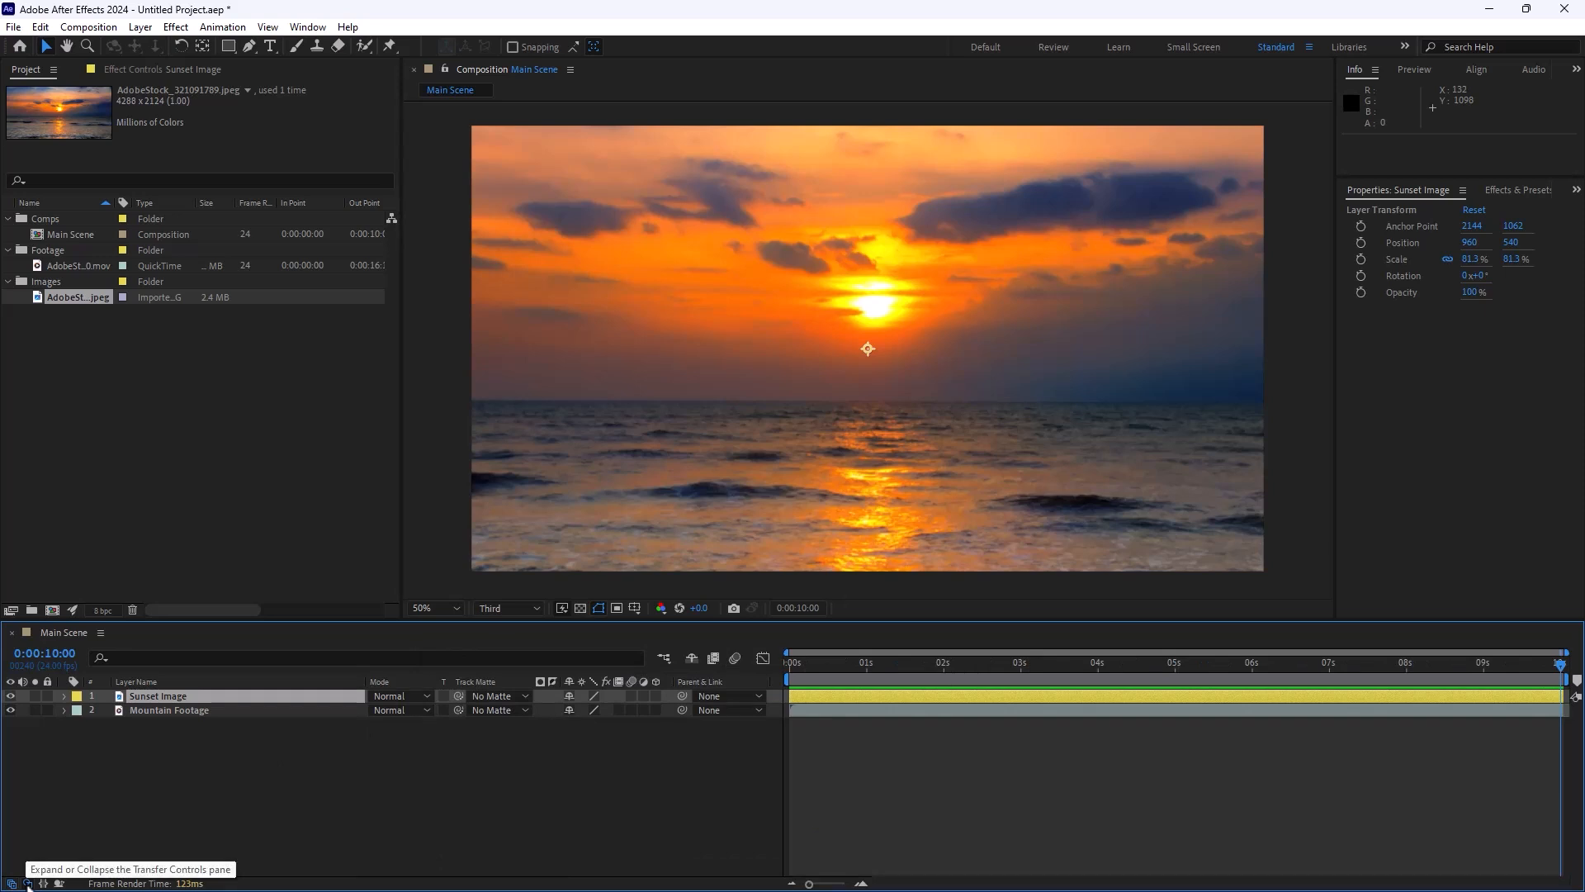
left_click(43, 883)
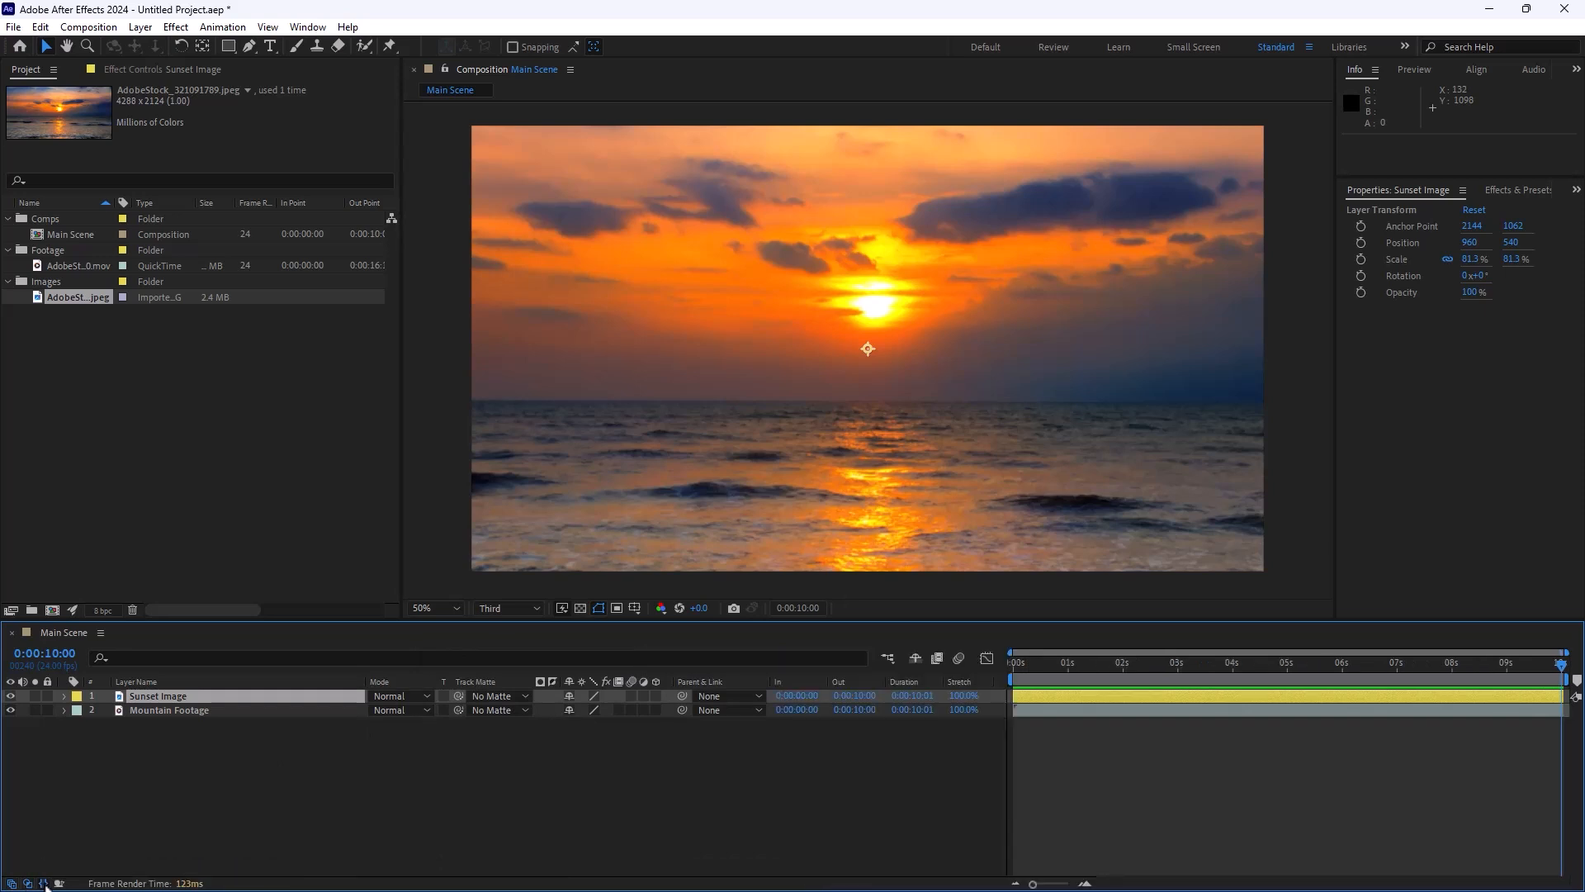
left_click(43, 884)
left_click(57, 883)
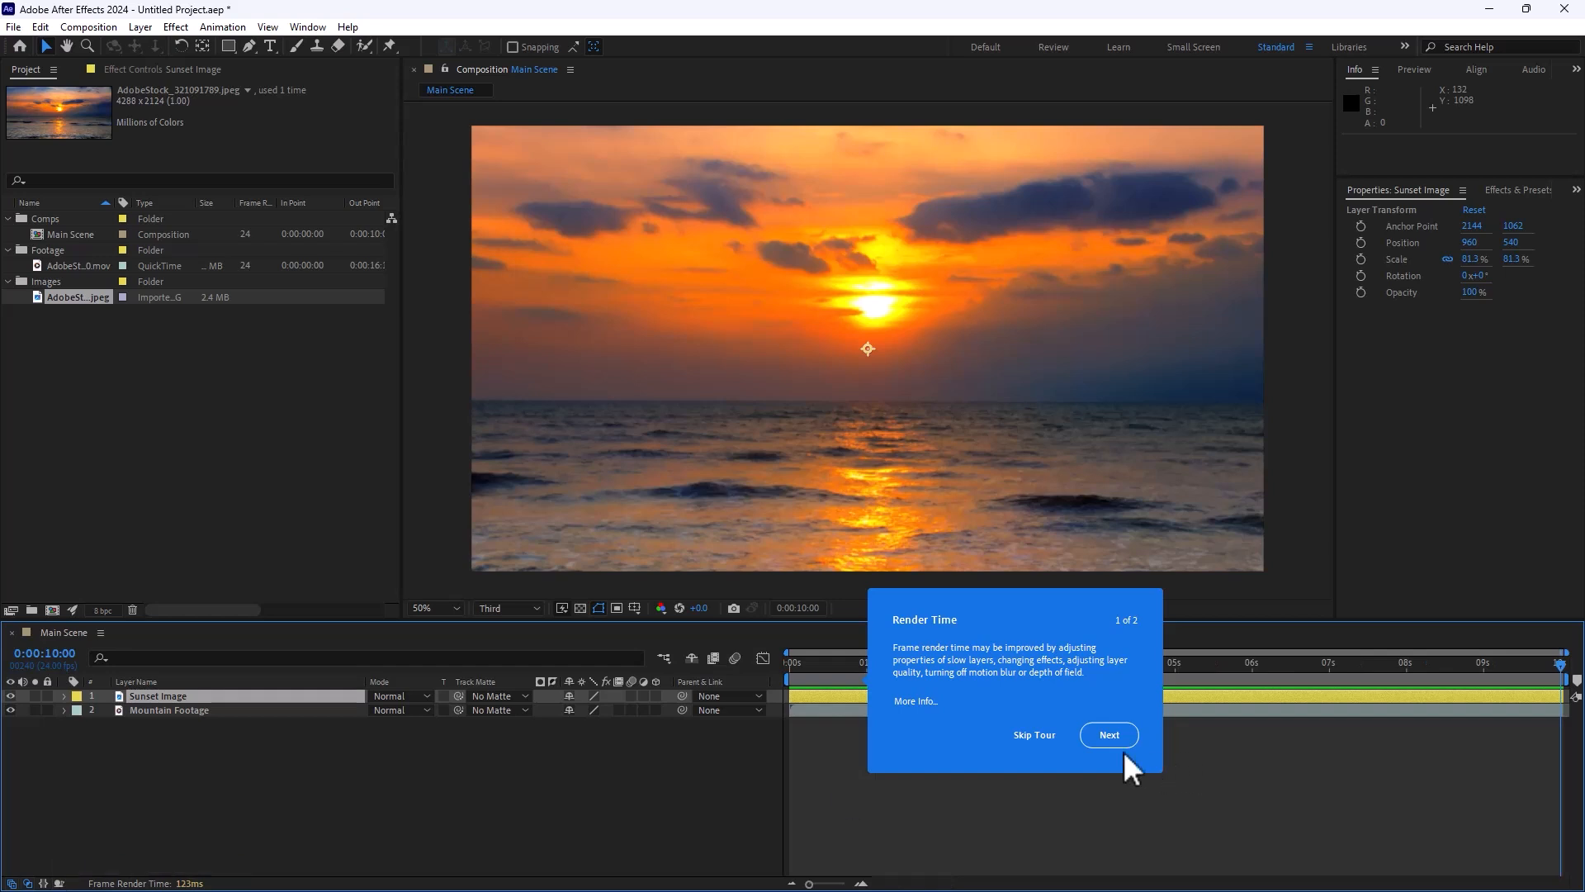
left_click(1036, 736)
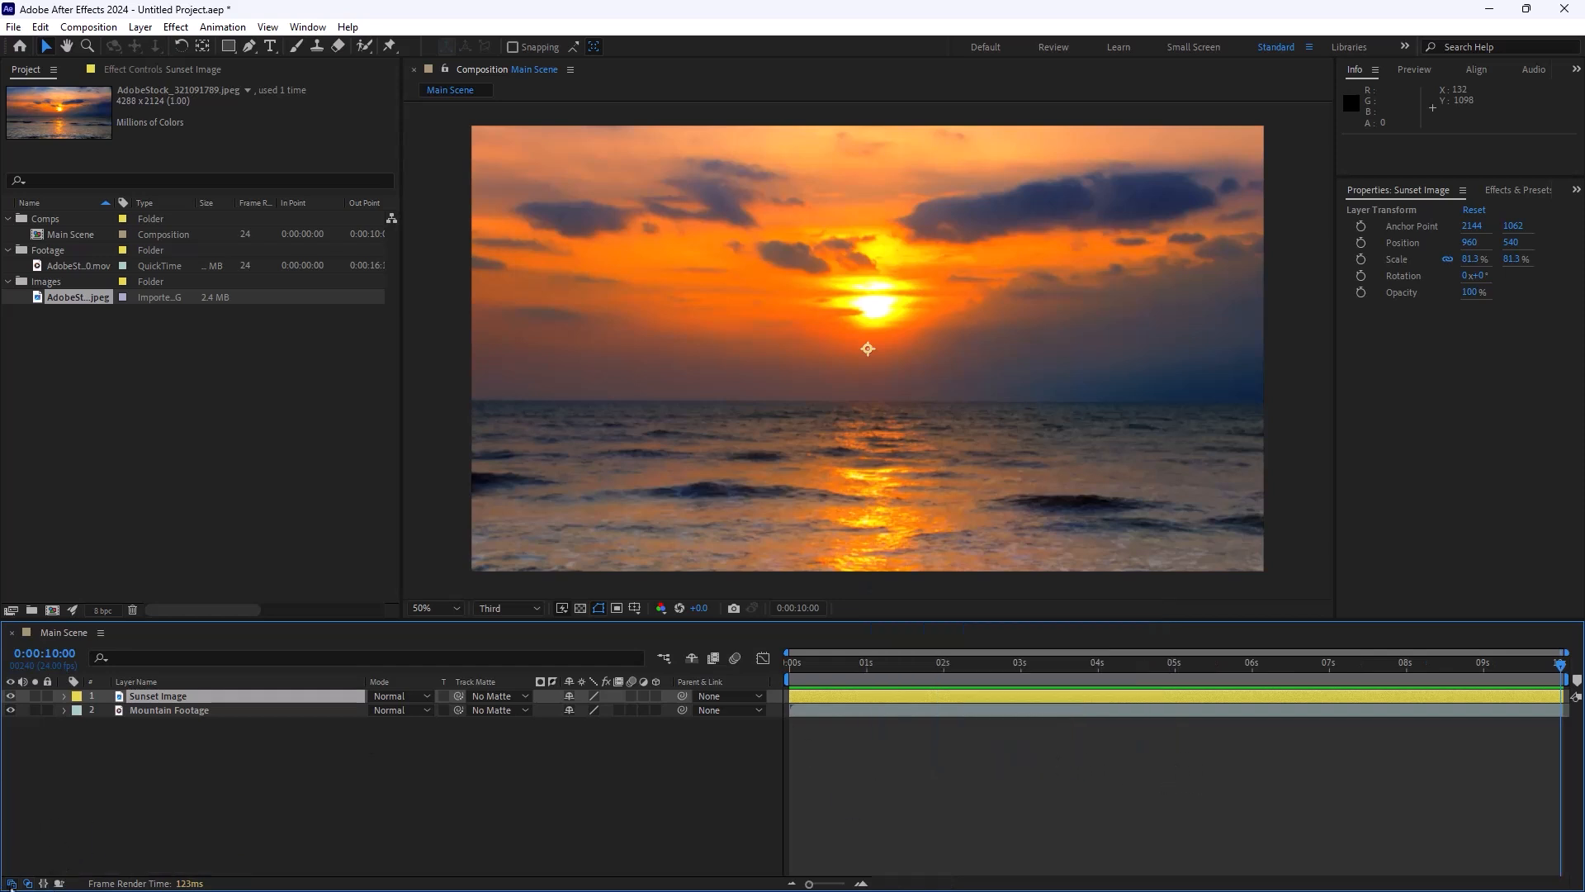
left_click(11, 883)
left_click(12, 884)
- Try trimming the Sunset Image layer at its start and its end to 0:00:04:02, and extend it back to 0:00:10:00
mouse_move(791, 697)
left_mouse_down()
mouse_move(1359, 689)
mouse_move(817, 692)
left_mouse_up()
left_click_drag(789, 694, 791, 693)
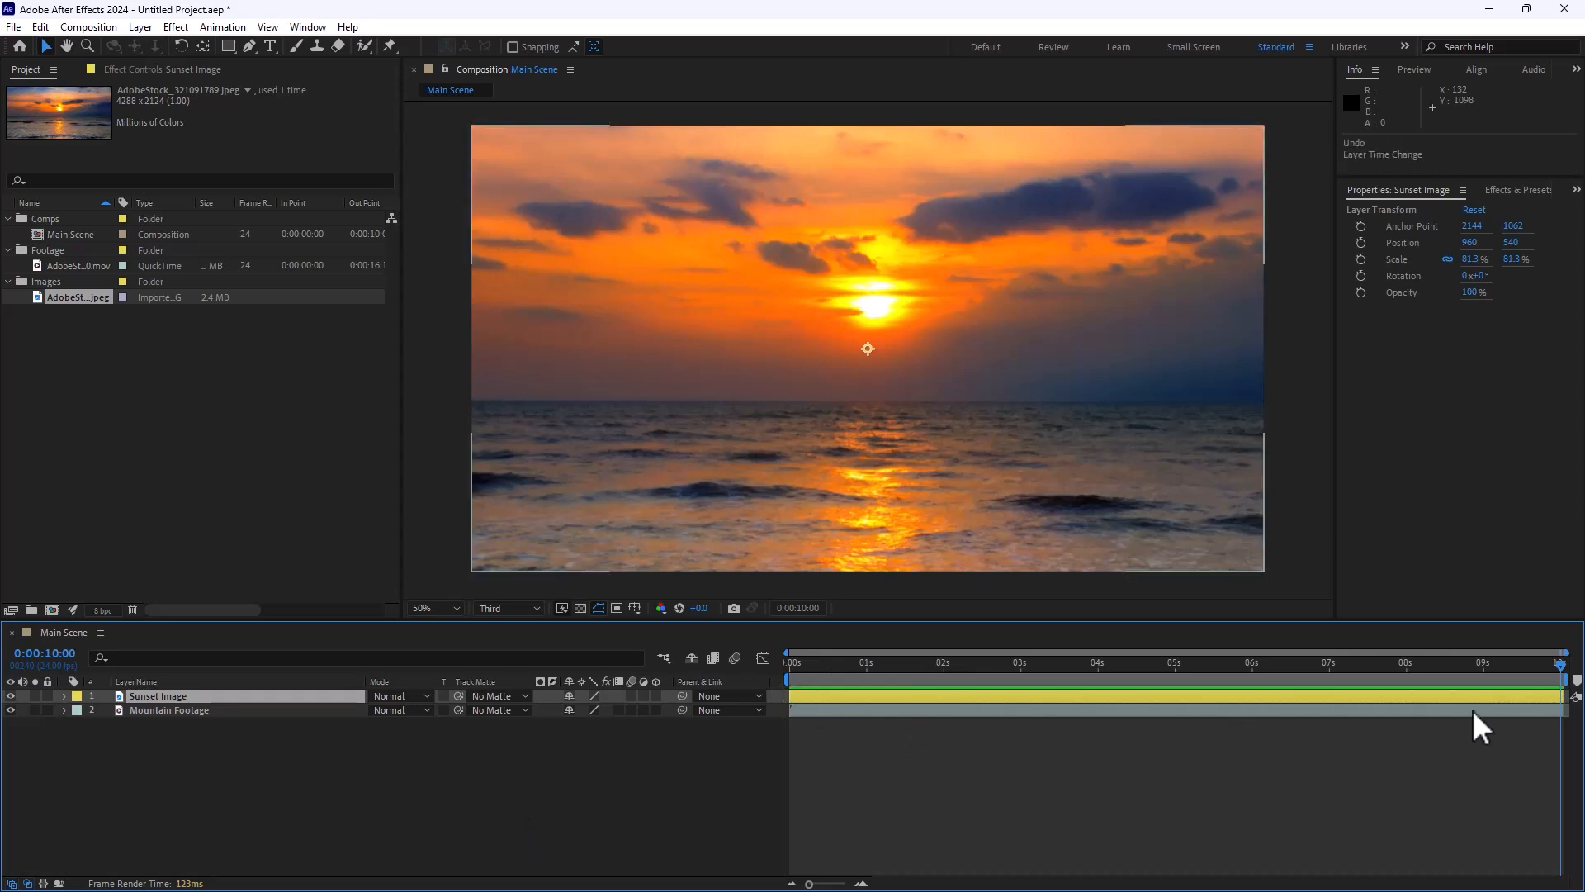
left_click_drag(1563, 696, 1107, 697)
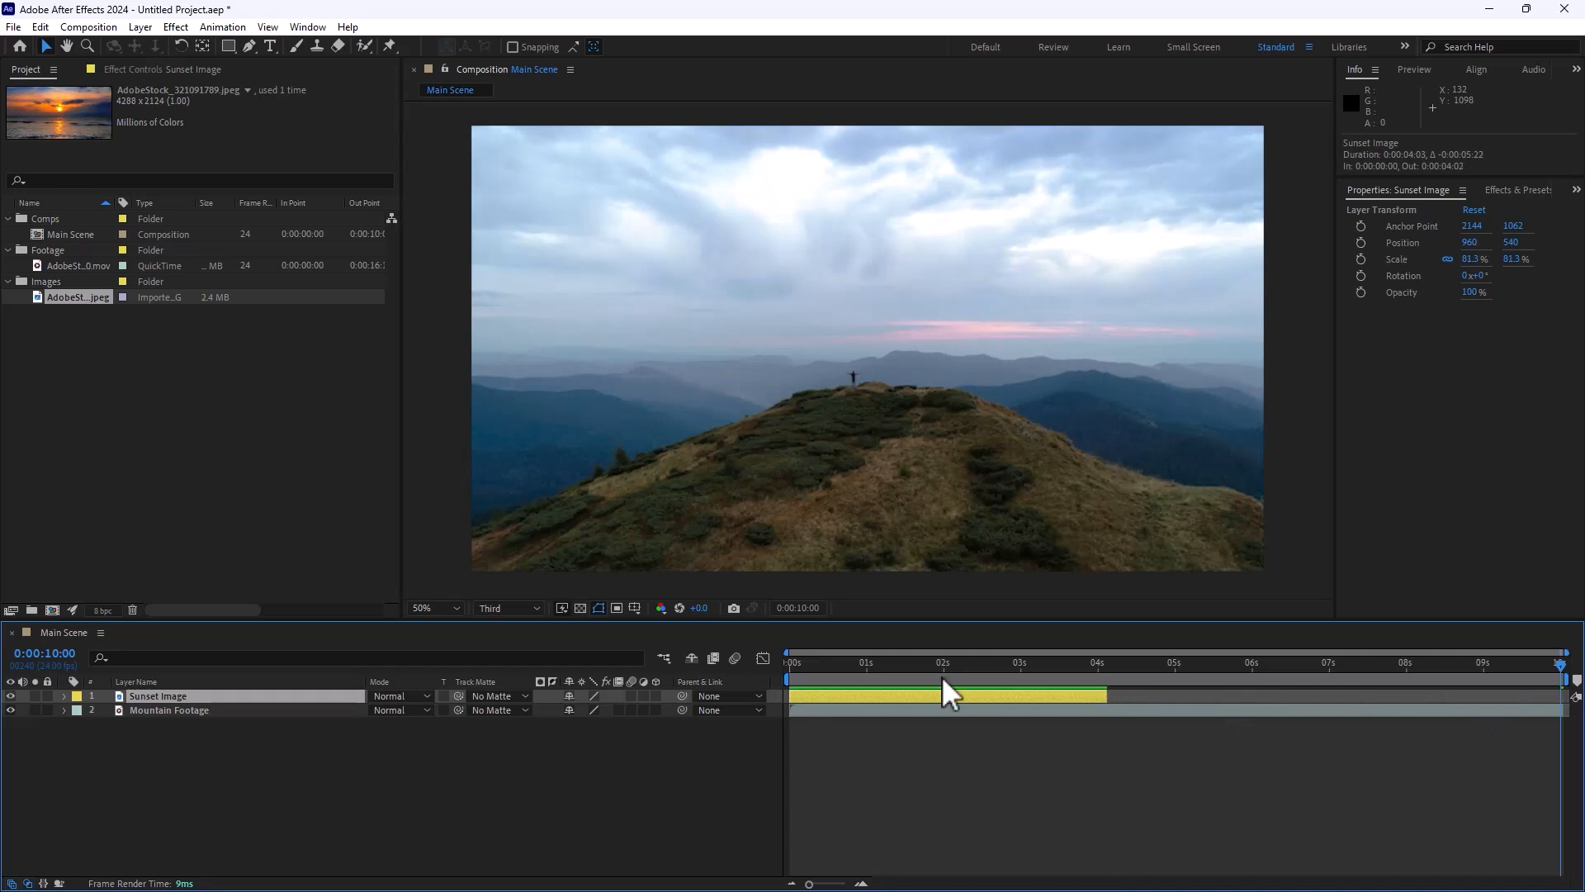
left_click_drag(933, 669, 1132, 683)
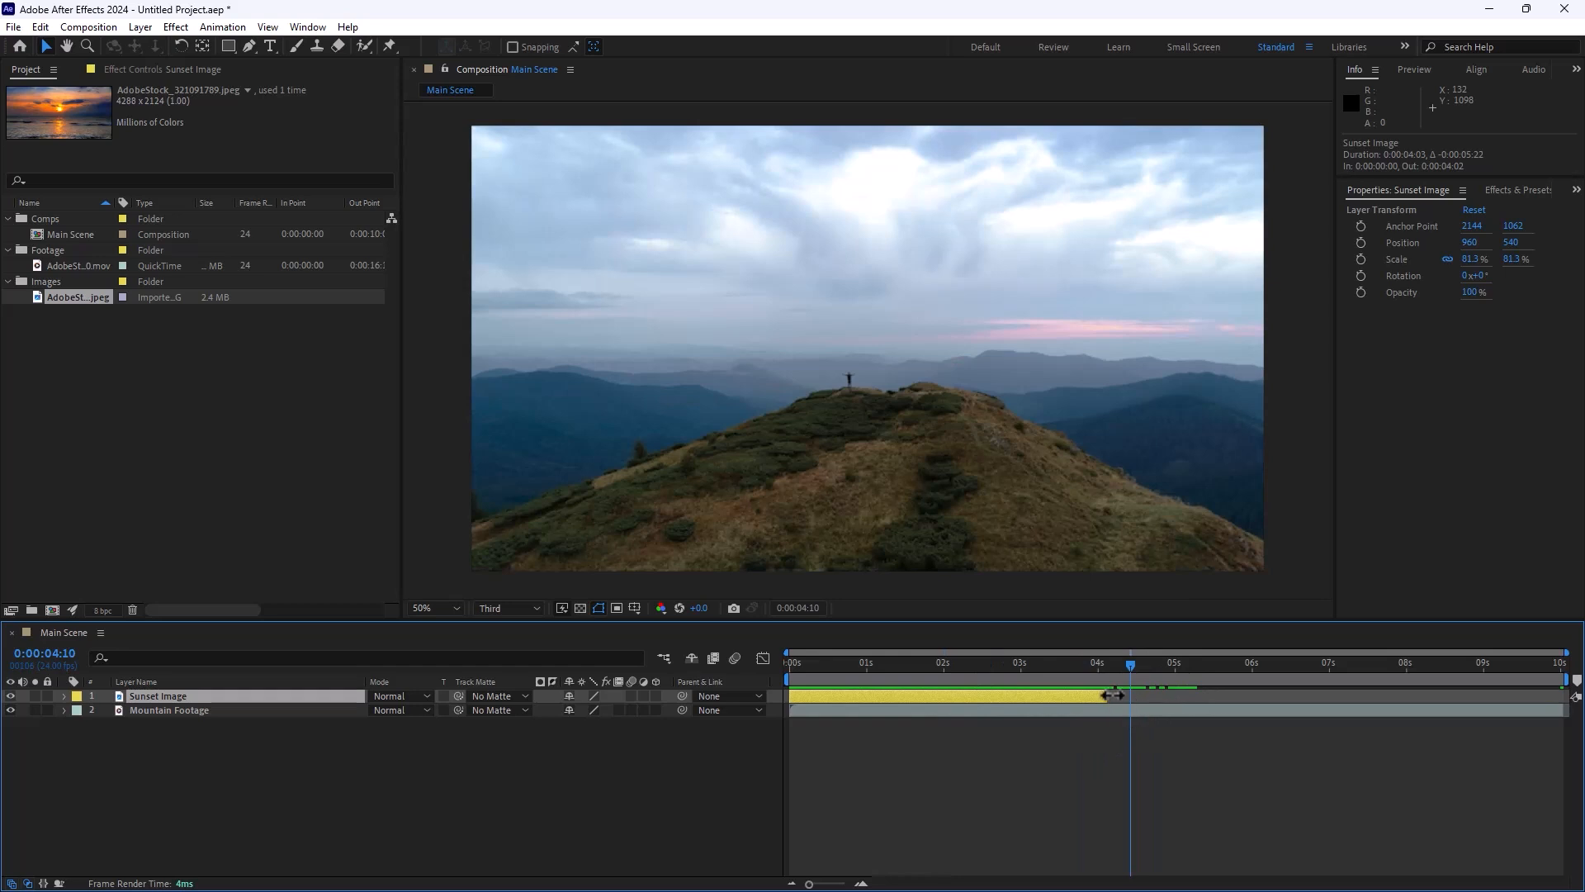
left_click_drag(1109, 697, 1563, 706)
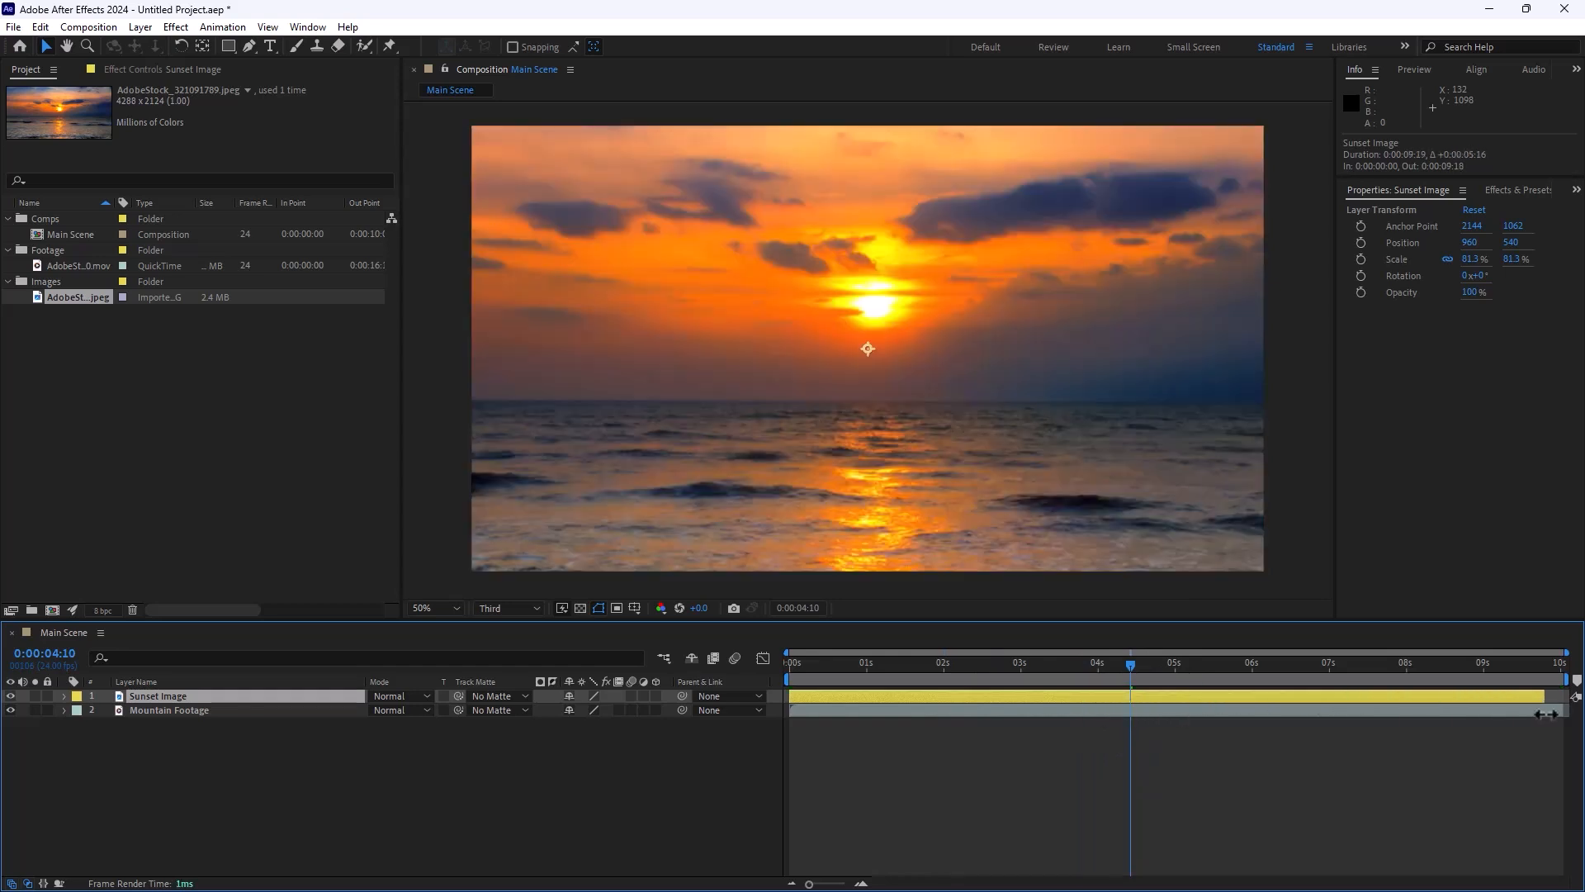
- With the playhead at the composition's start, add a text layer reading "Journey" and move it to about 918, 608
left_click_drag(1133, 677, 652, 673)
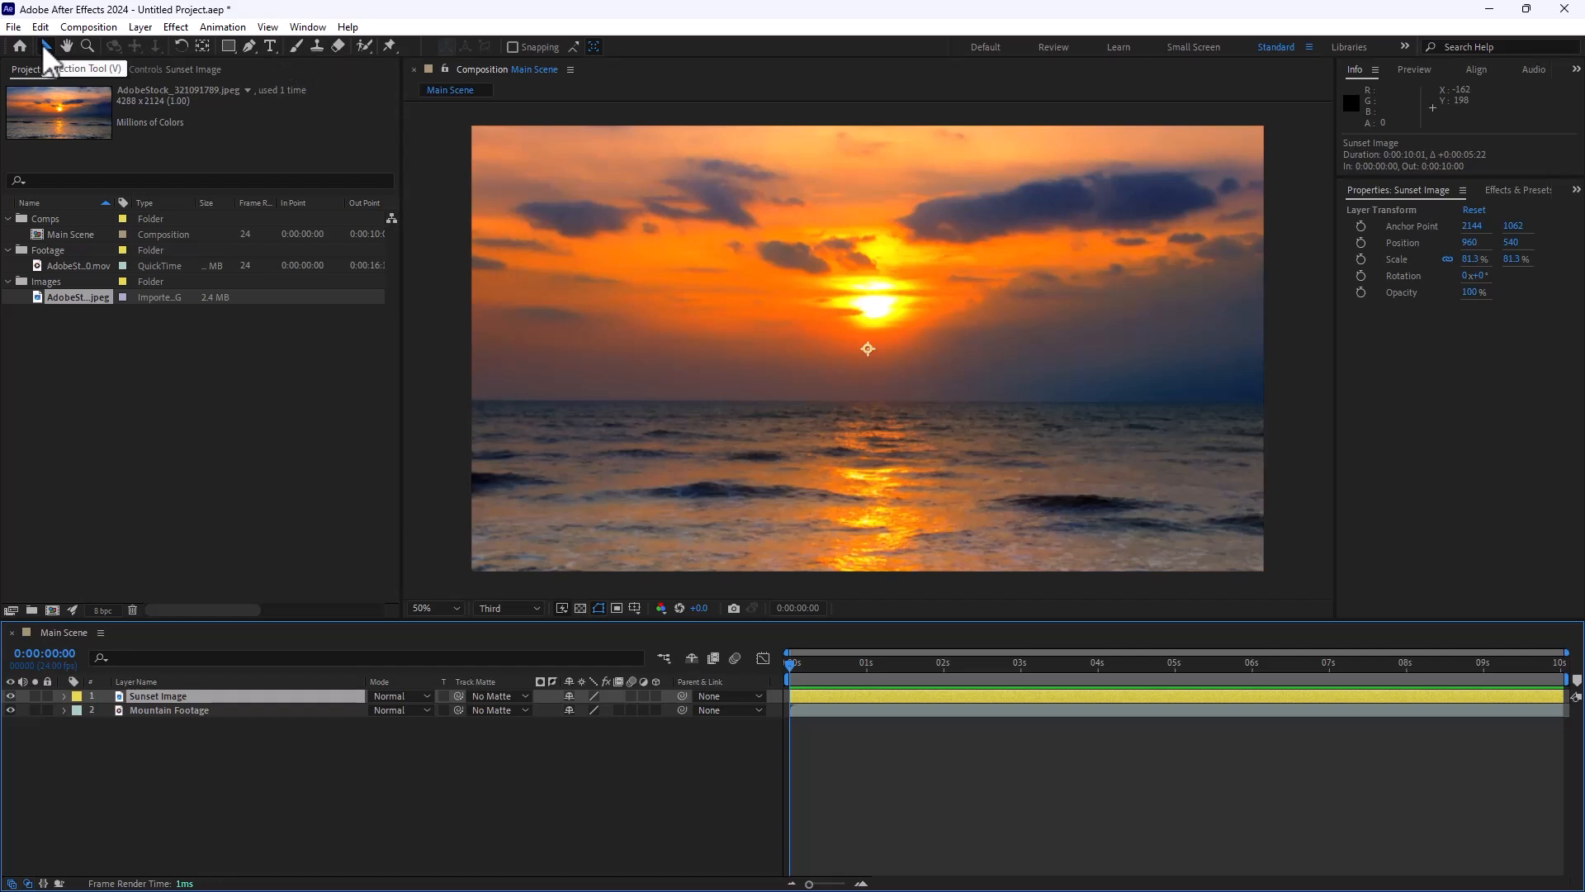
left_click(270, 46)
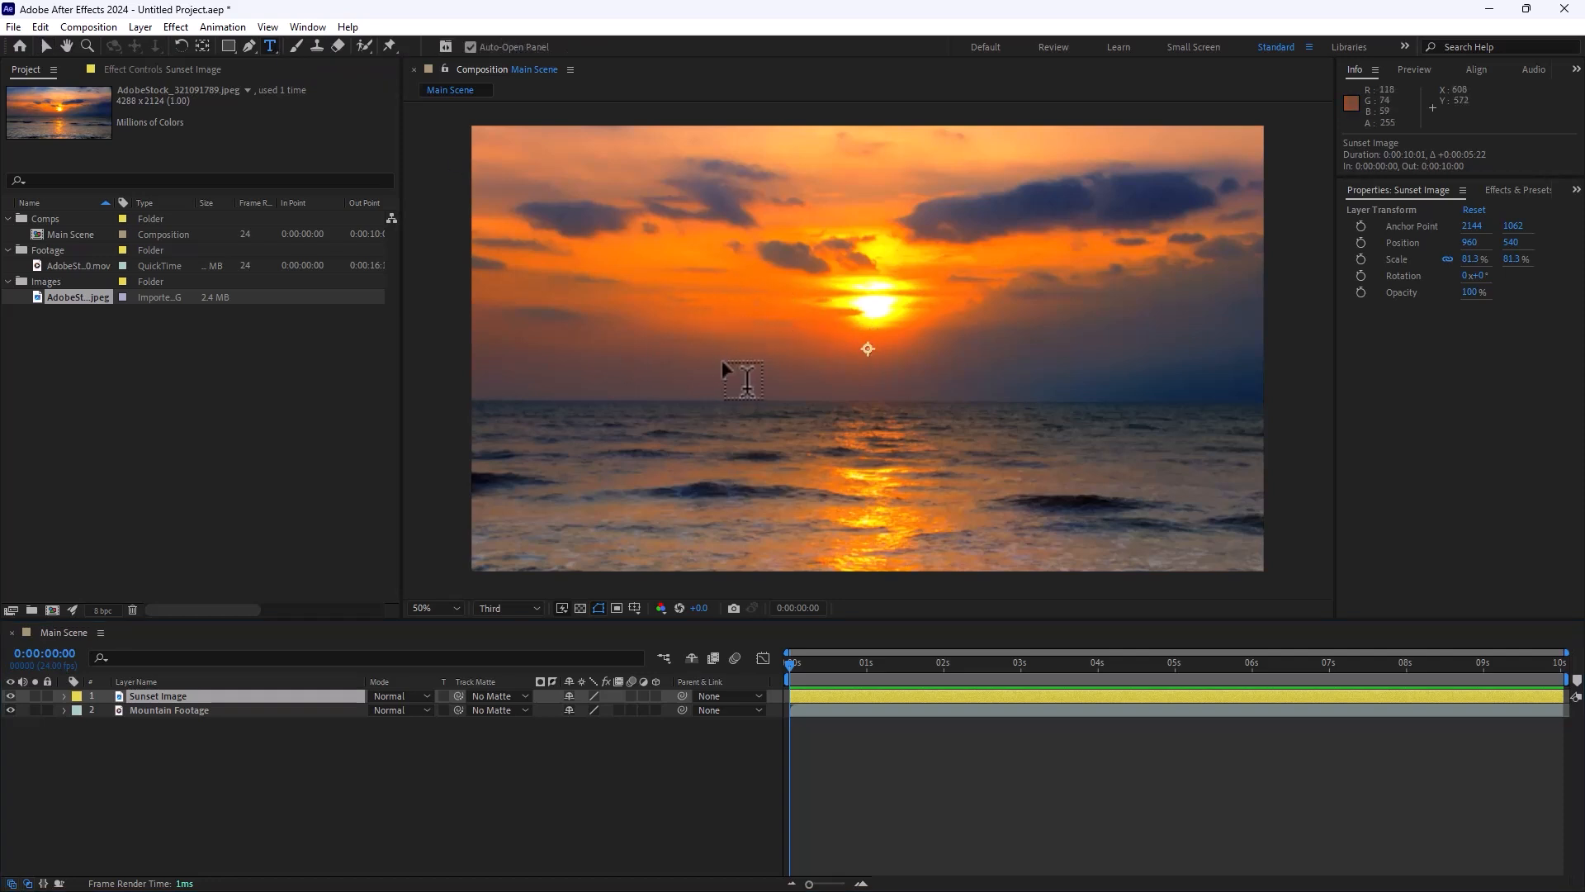
left_click(722, 361)
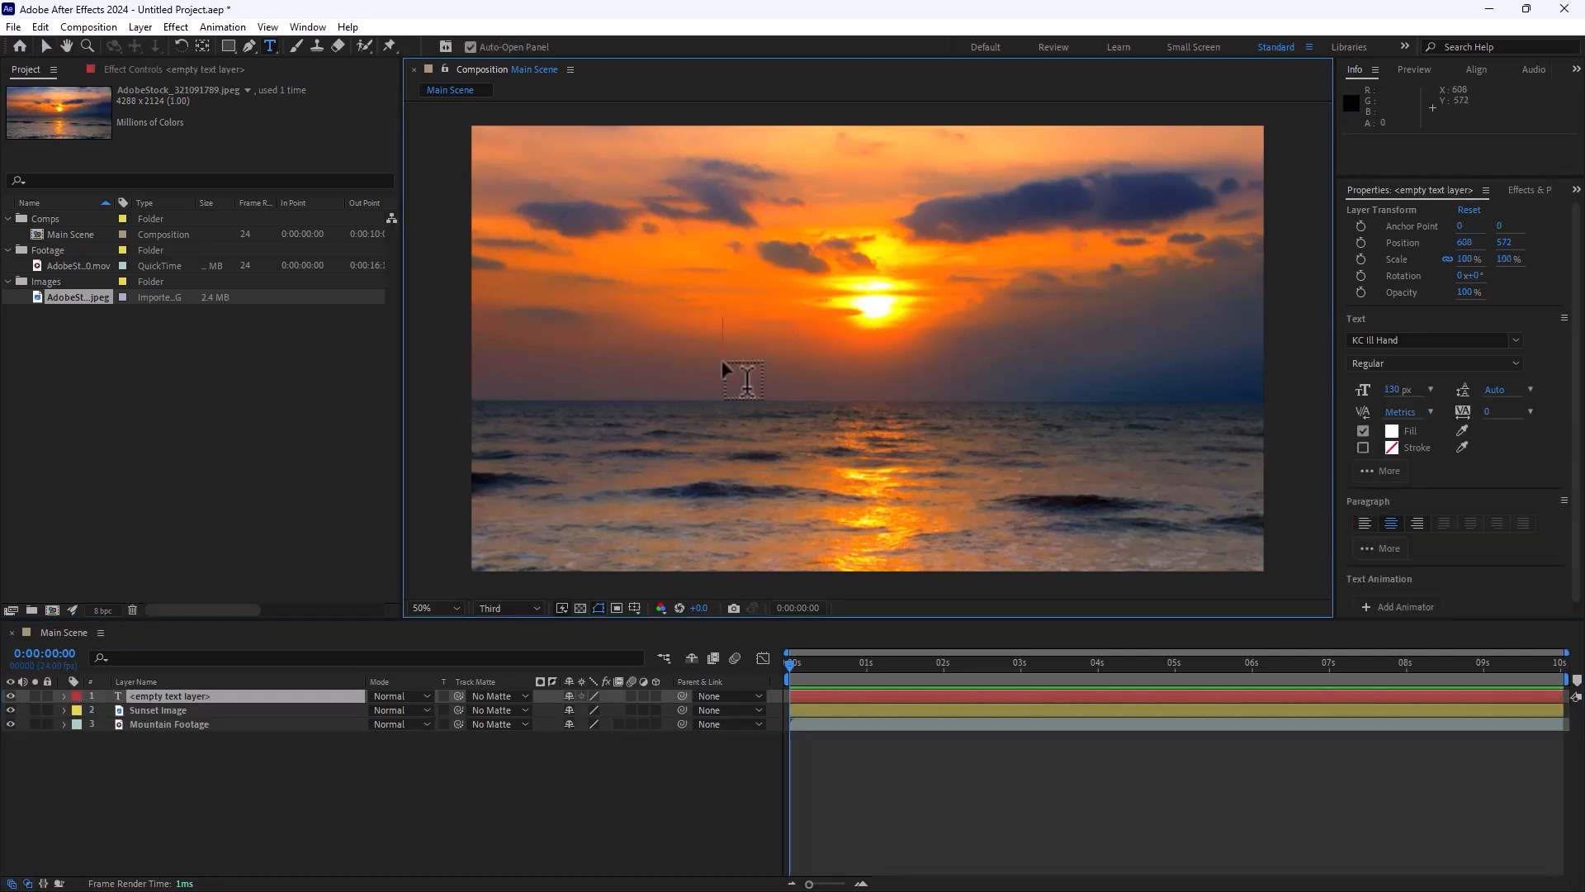
type("Journey")
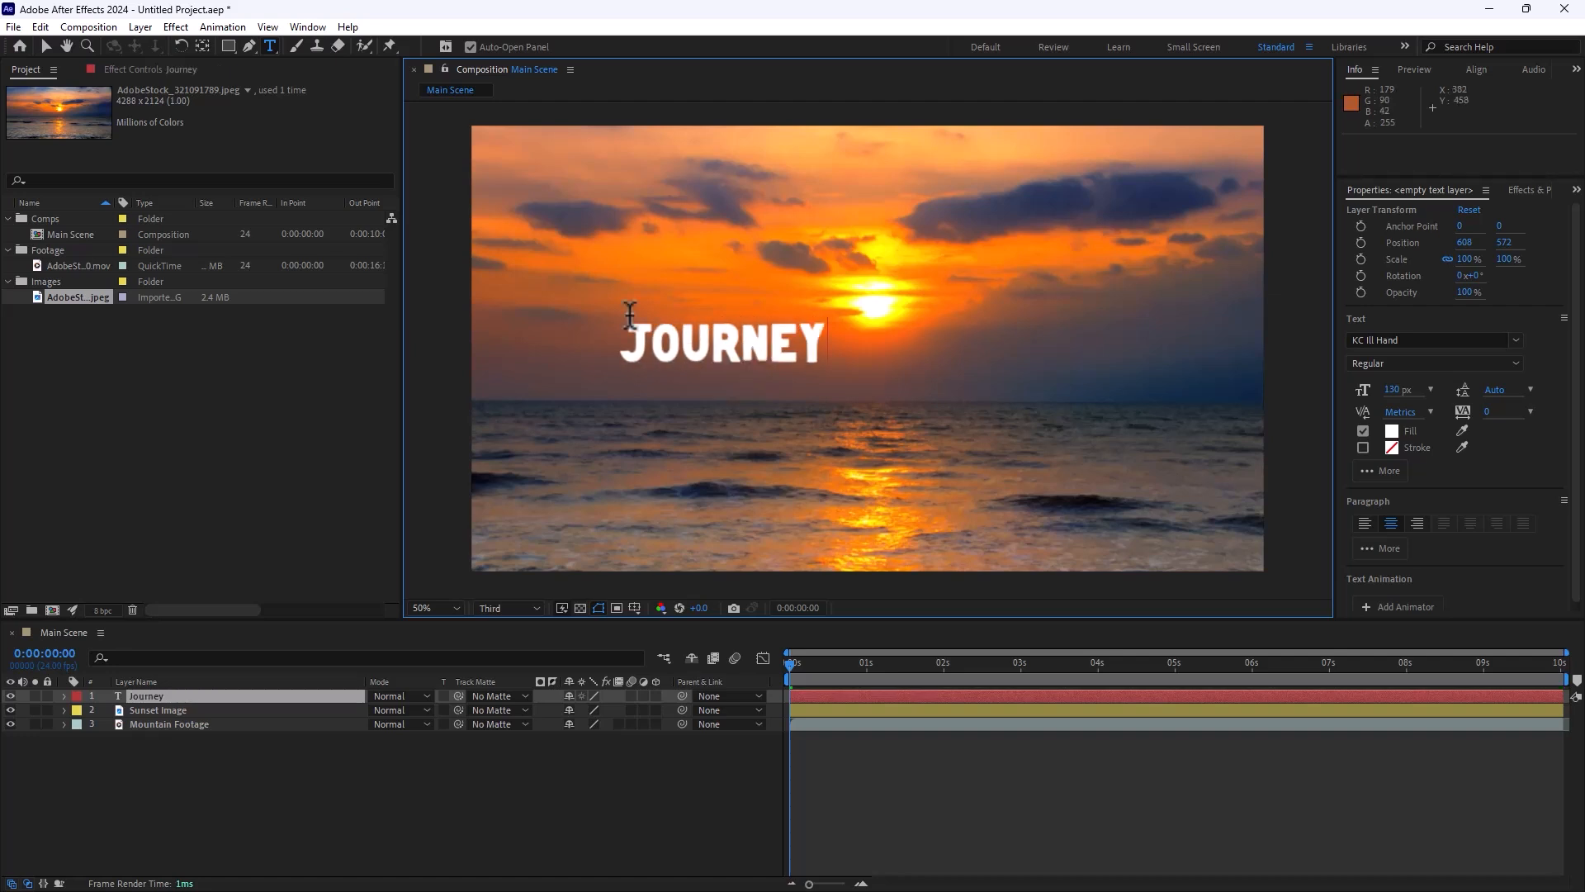
left_click(47, 47)
left_click_drag(767, 340, 900, 353)
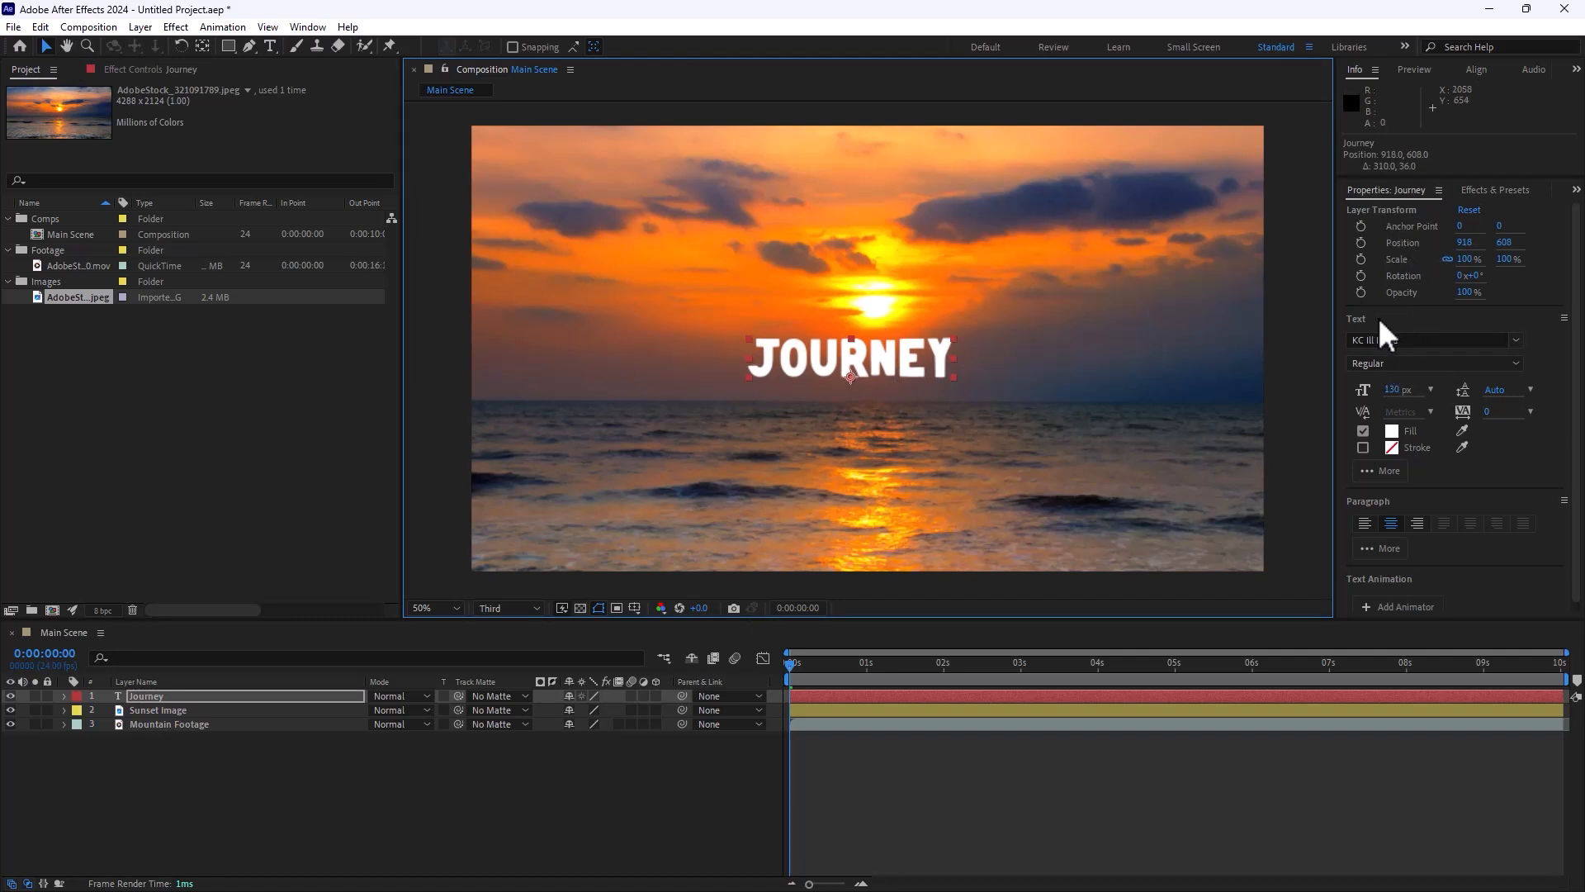
- Enlarge the Journey text to a font size of 437 px and move it to about 950, 696
left_click(1390, 390)
left_click_drag(1390, 390, 1500, 418)
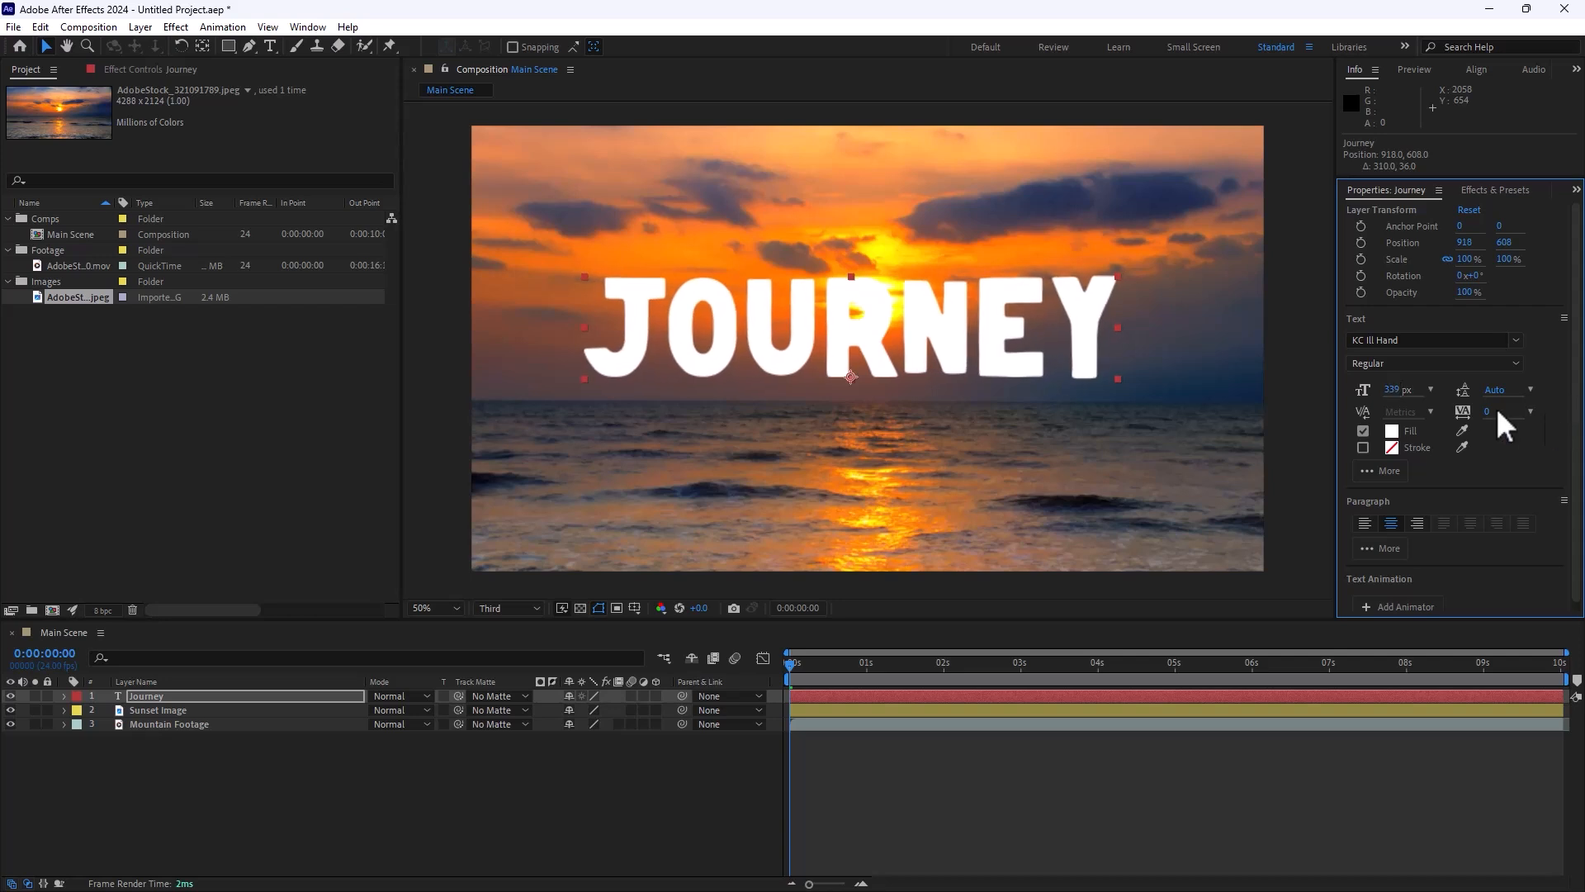
left_click_drag(1390, 400, 1420, 388)
left_click(46, 47)
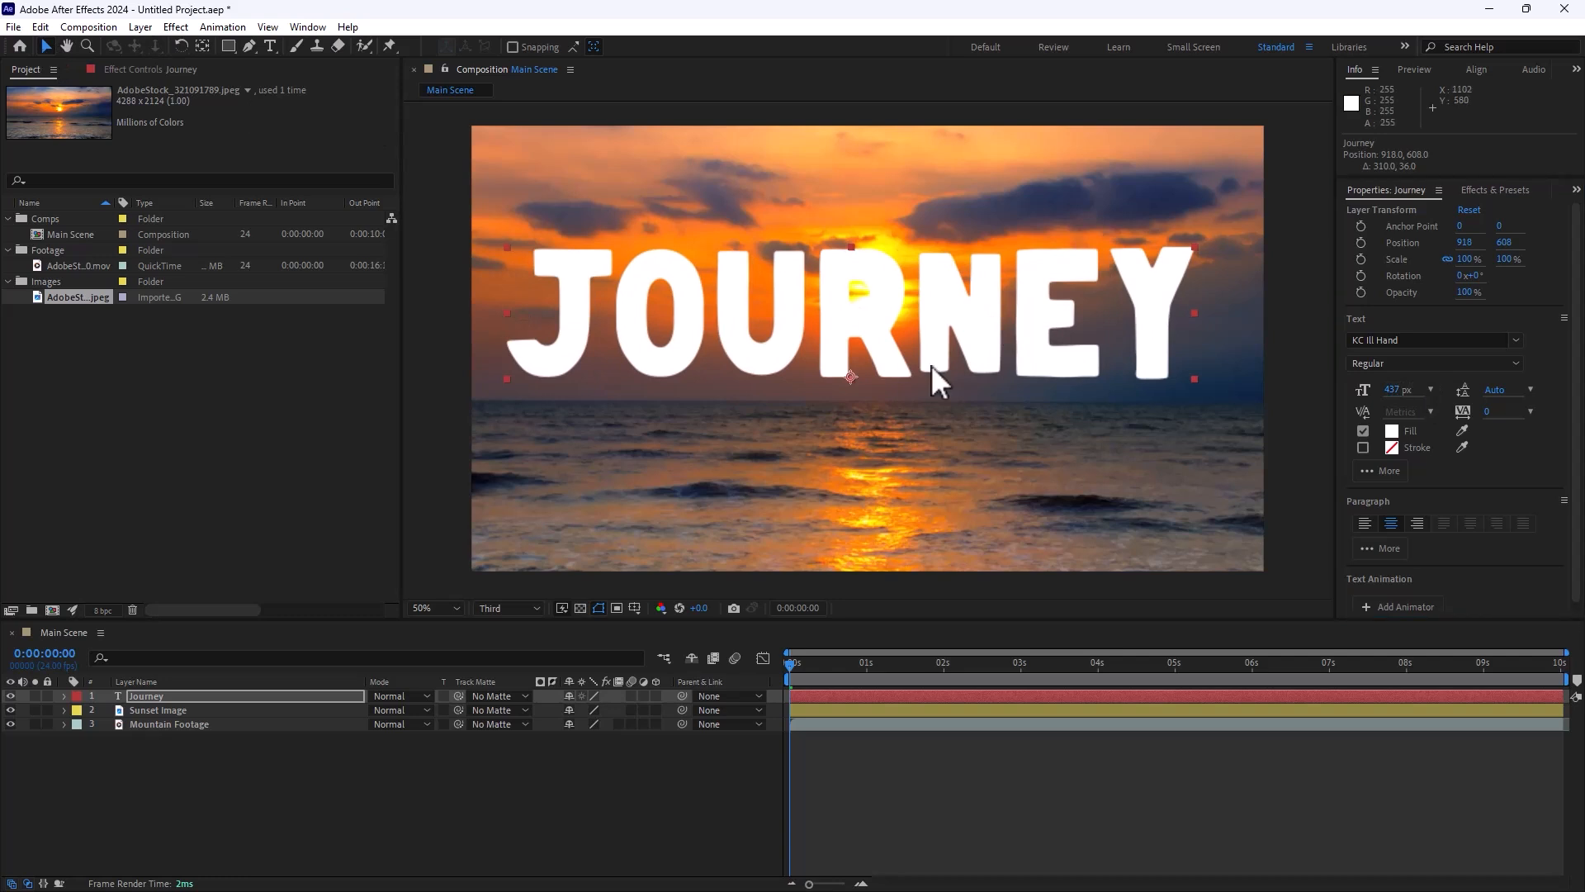
left_click_drag(885, 339, 900, 376)
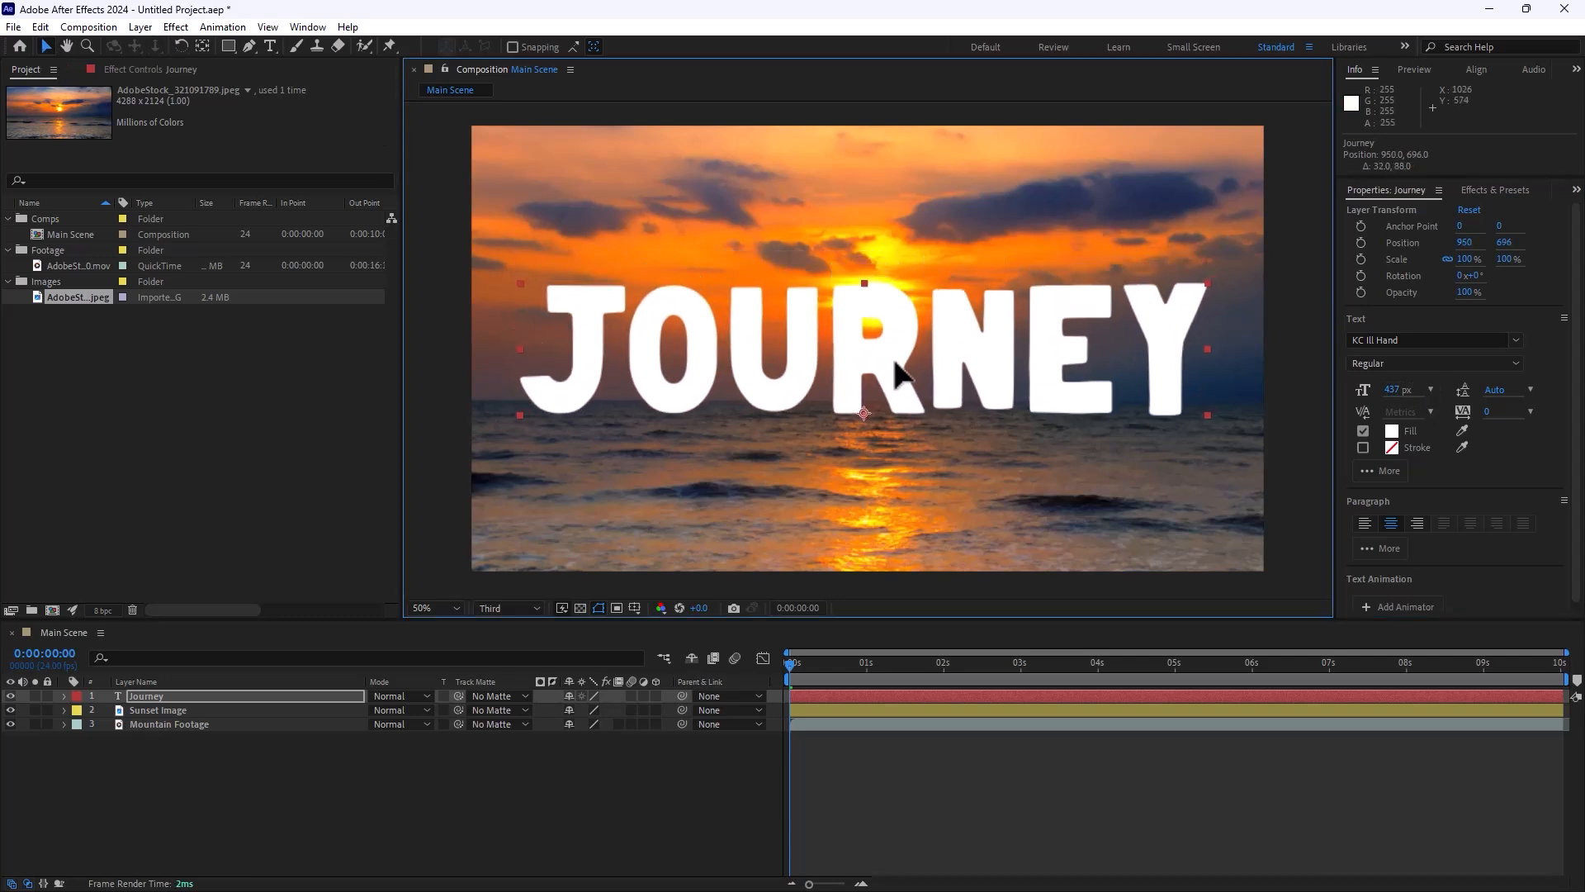
- Align the Journey text layer to the composition, centred horizontally and vertically
left_click(1476, 70)
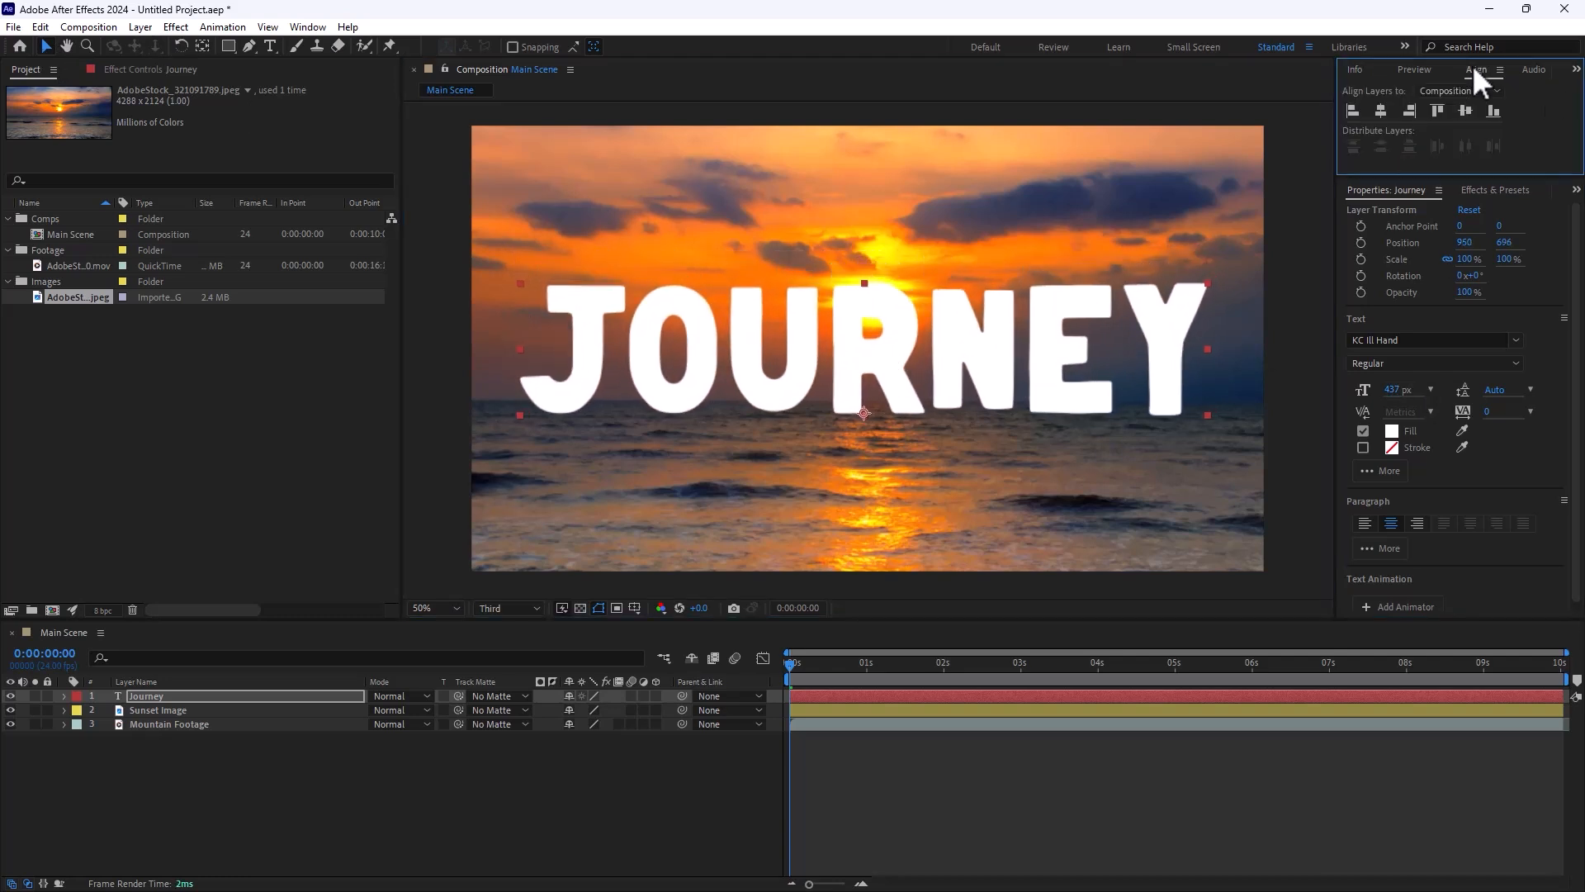
left_click(1495, 92)
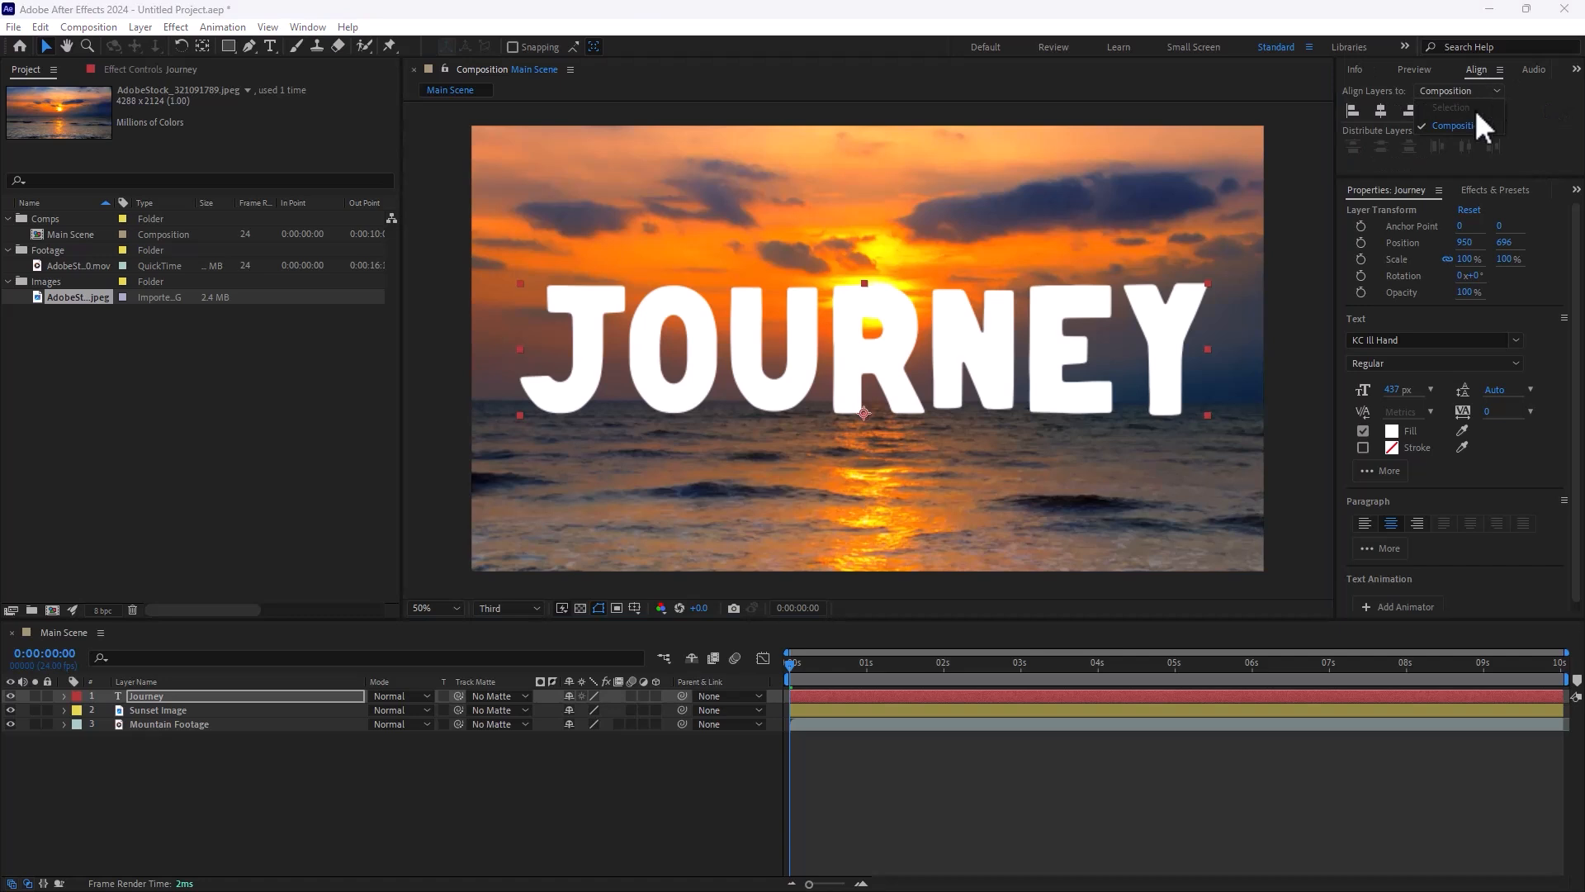
left_click(1453, 124)
left_click(1410, 71)
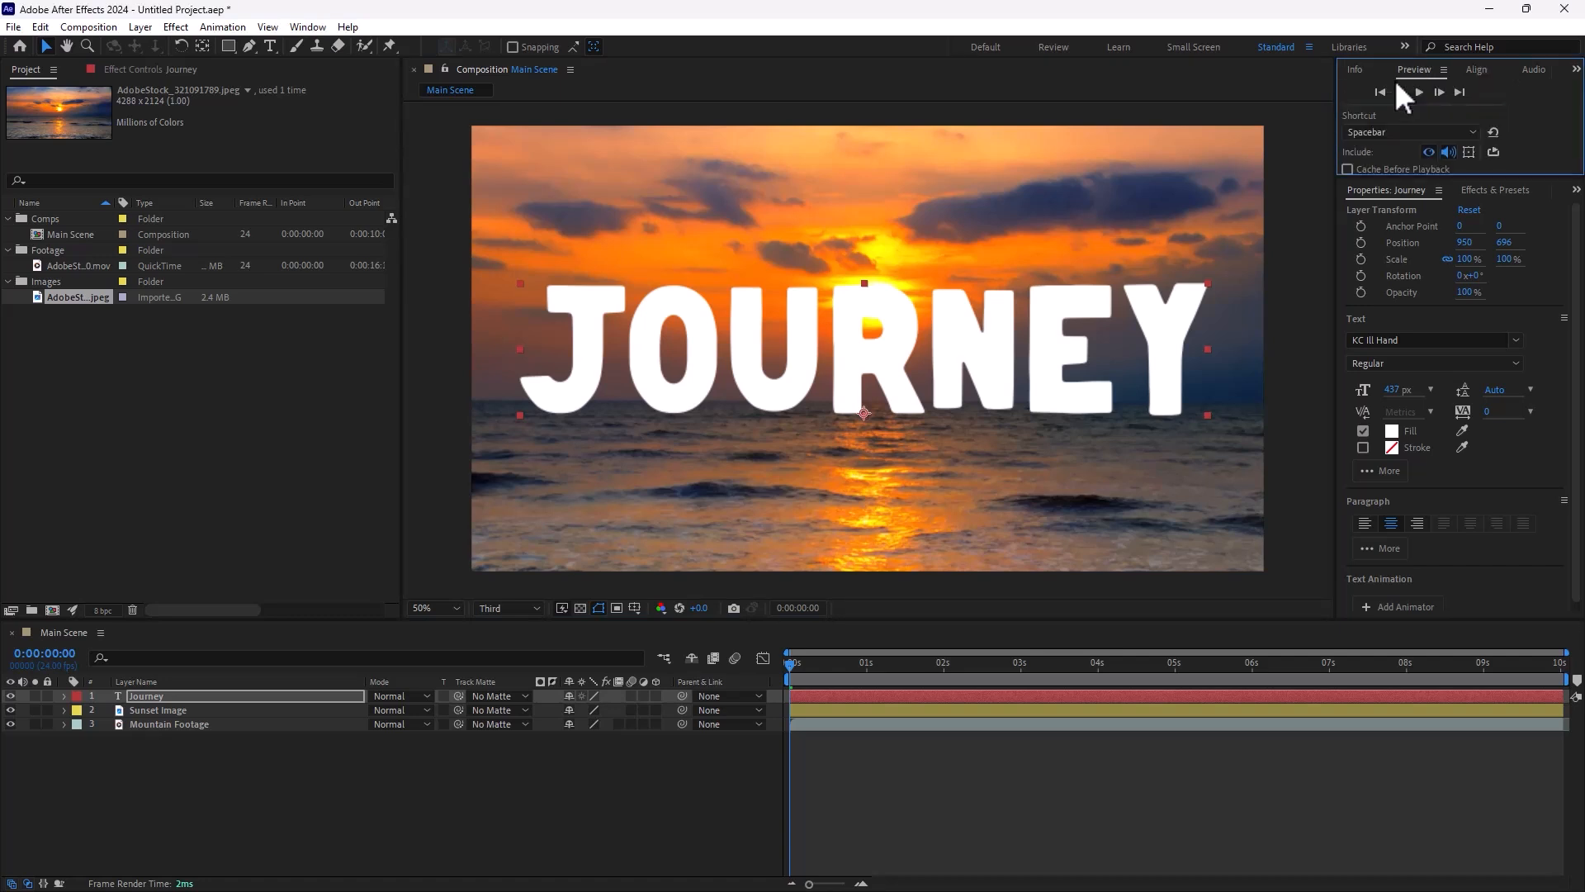
left_click(1485, 72)
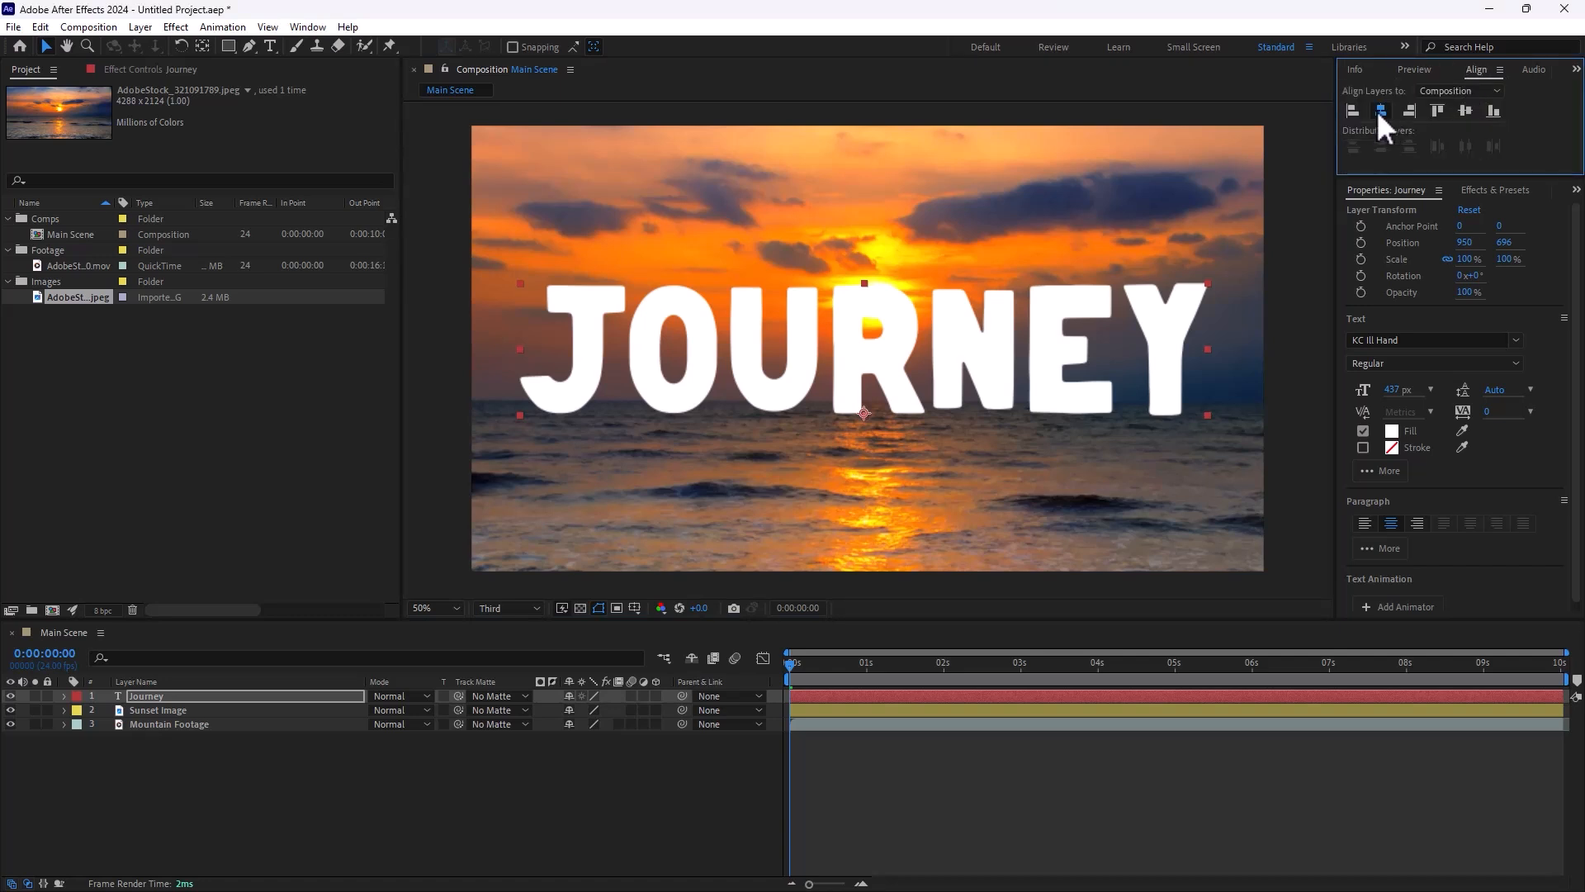
left_click(1379, 111)
left_click(1466, 110)
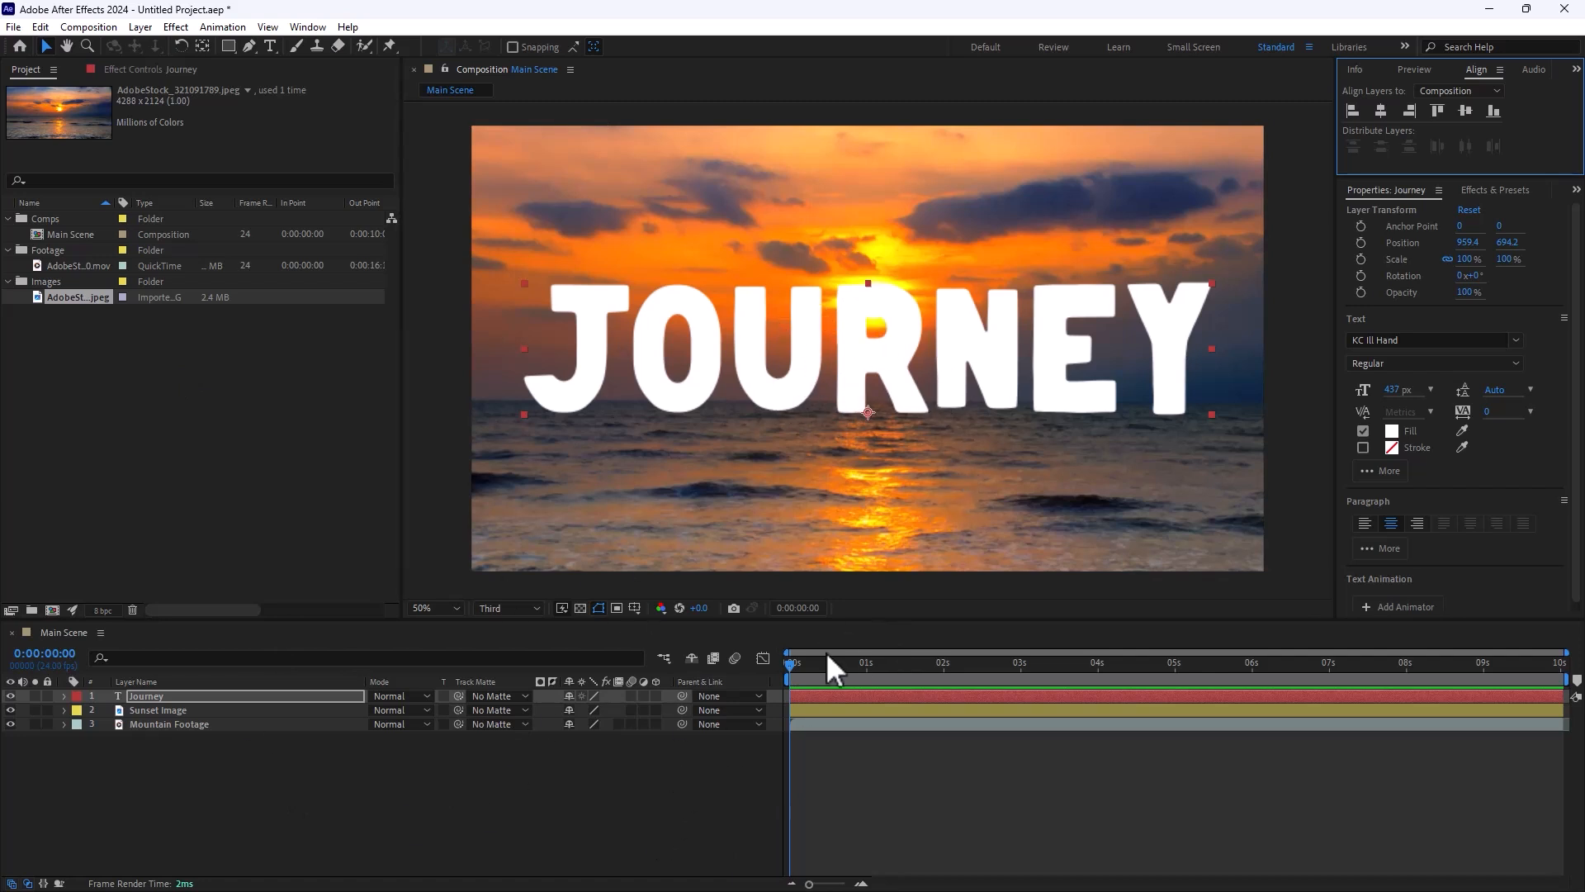
- Hide and show the Journey, Sunset Image and Mountain Footage layers to compare their visibility, leaving all three visible
left_click(9, 696)
left_click(10, 696)
left_click(9, 710)
left_click(9, 710)
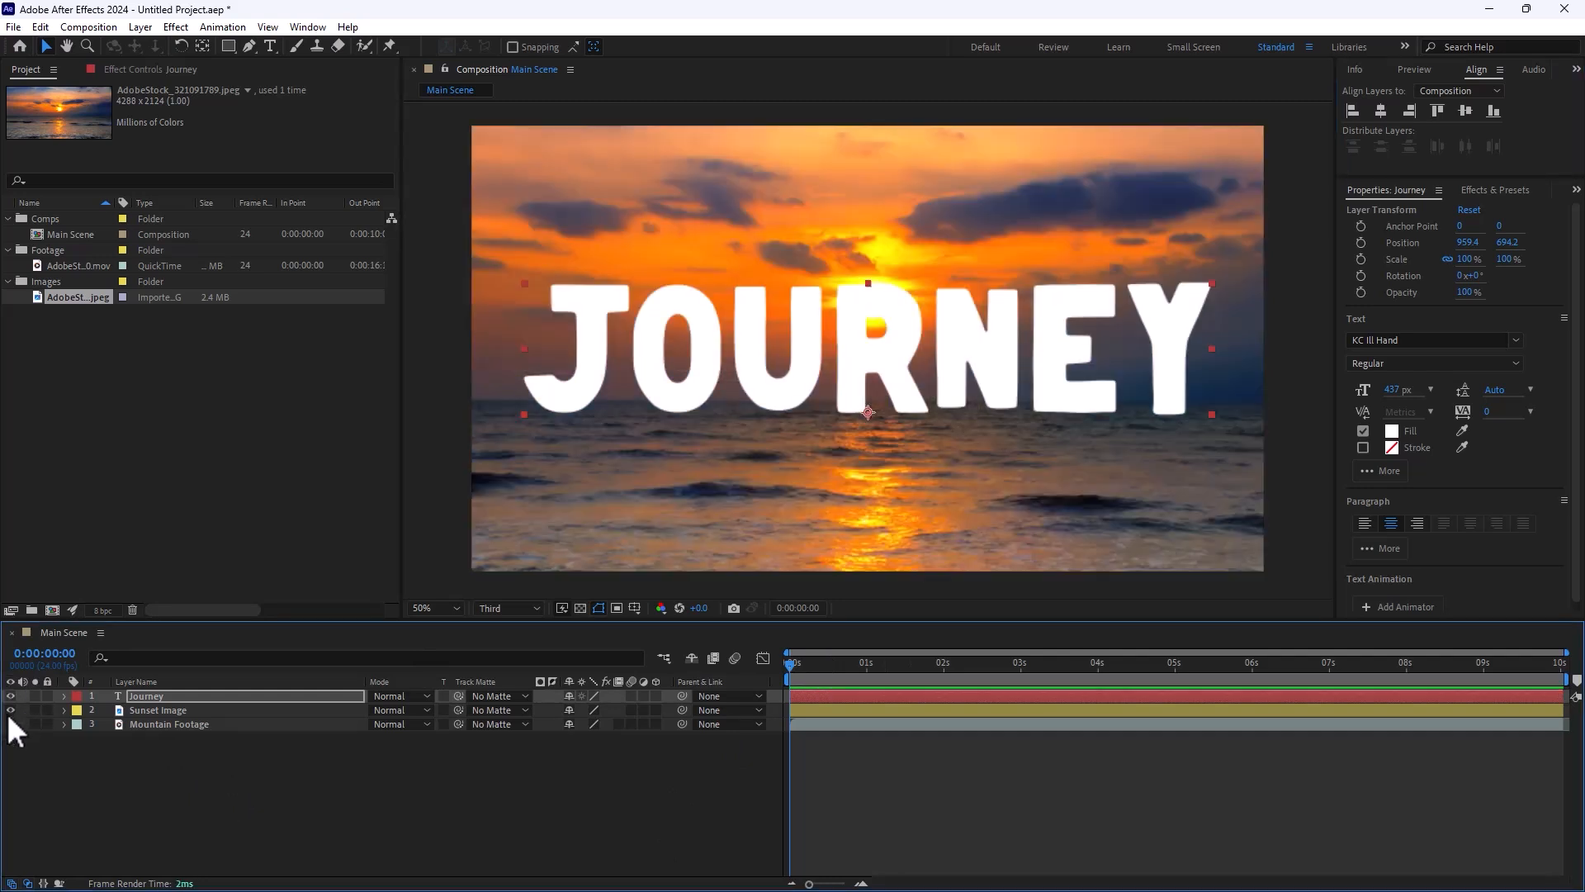
left_click(9, 724)
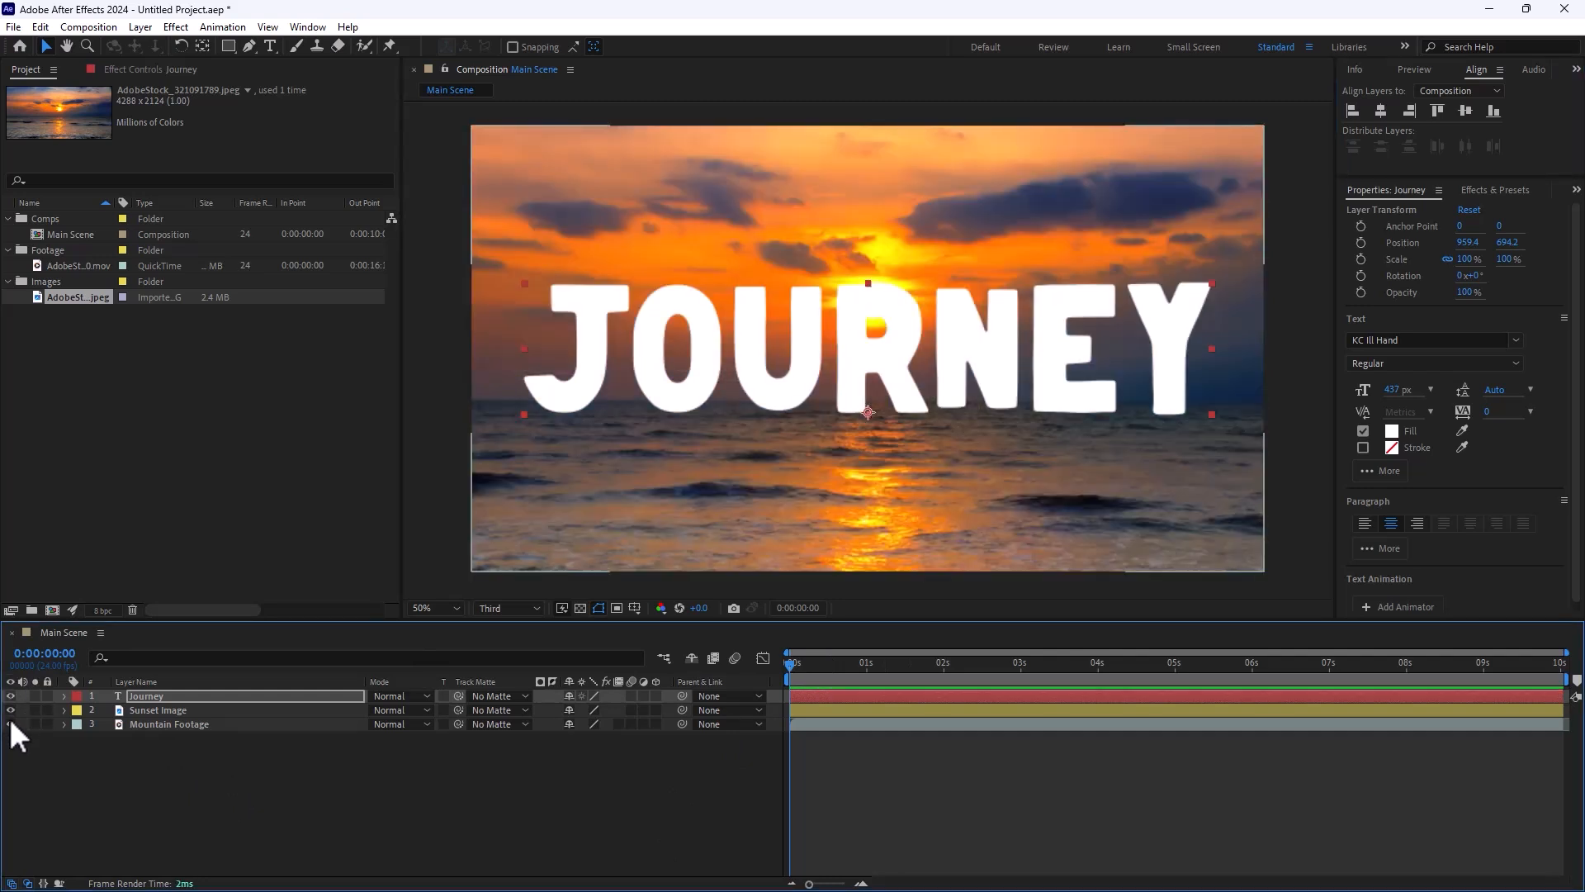
left_click(8, 715)
left_click(8, 724)
left_click(8, 724)
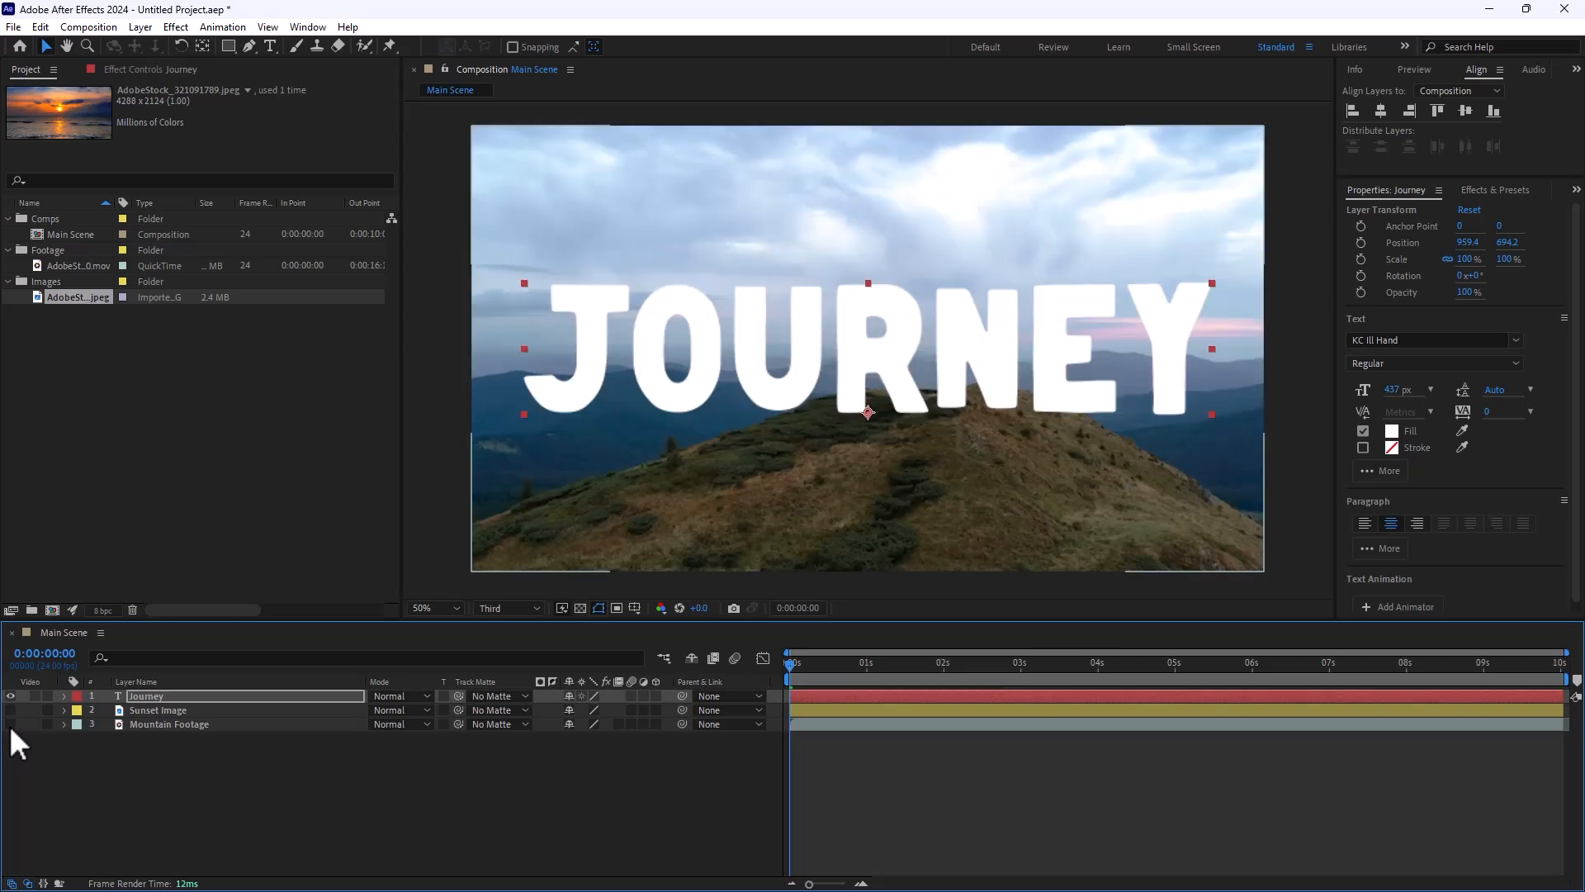
left_click(10, 711)
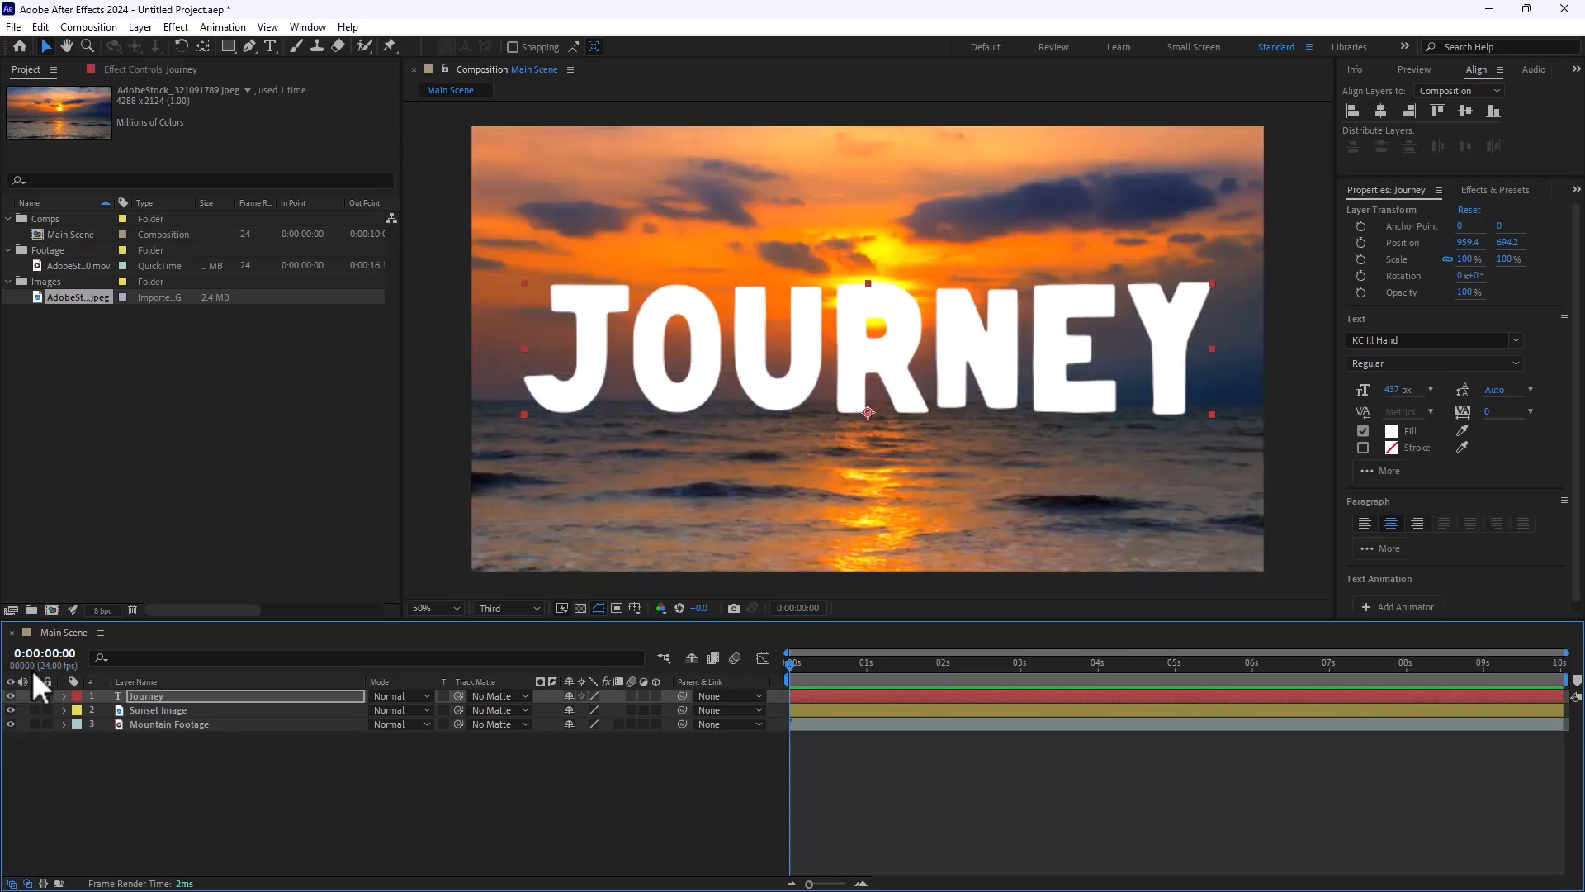
- Solo the Mountain Footage layer to view it alone, and turn its solo off again
left_click(35, 725)
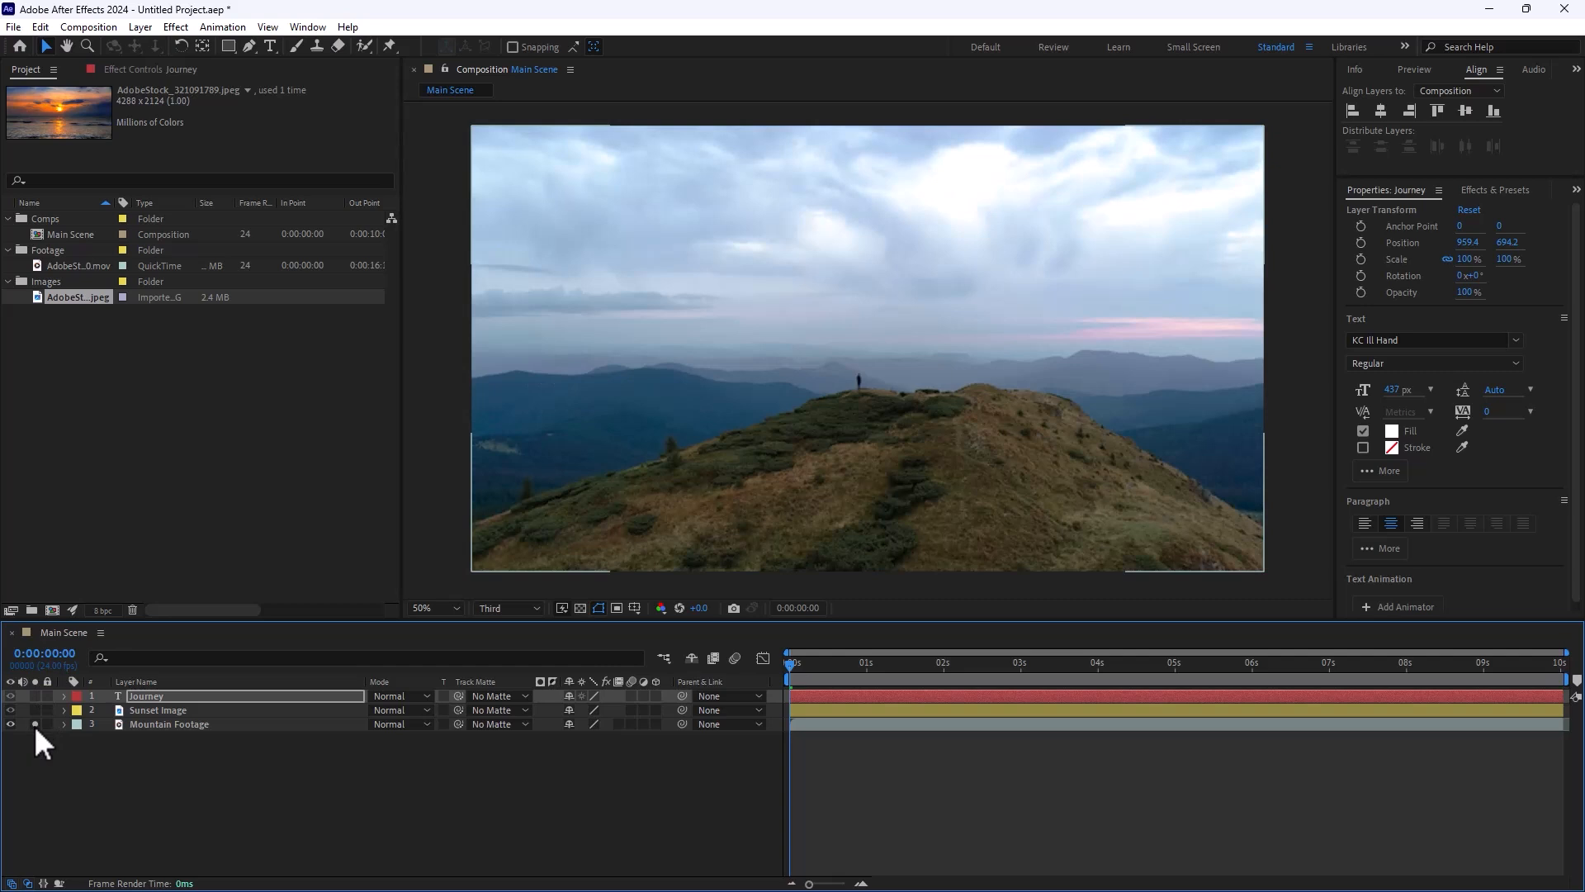
left_click(35, 724)
left_click(35, 724)
left_click(35, 724)
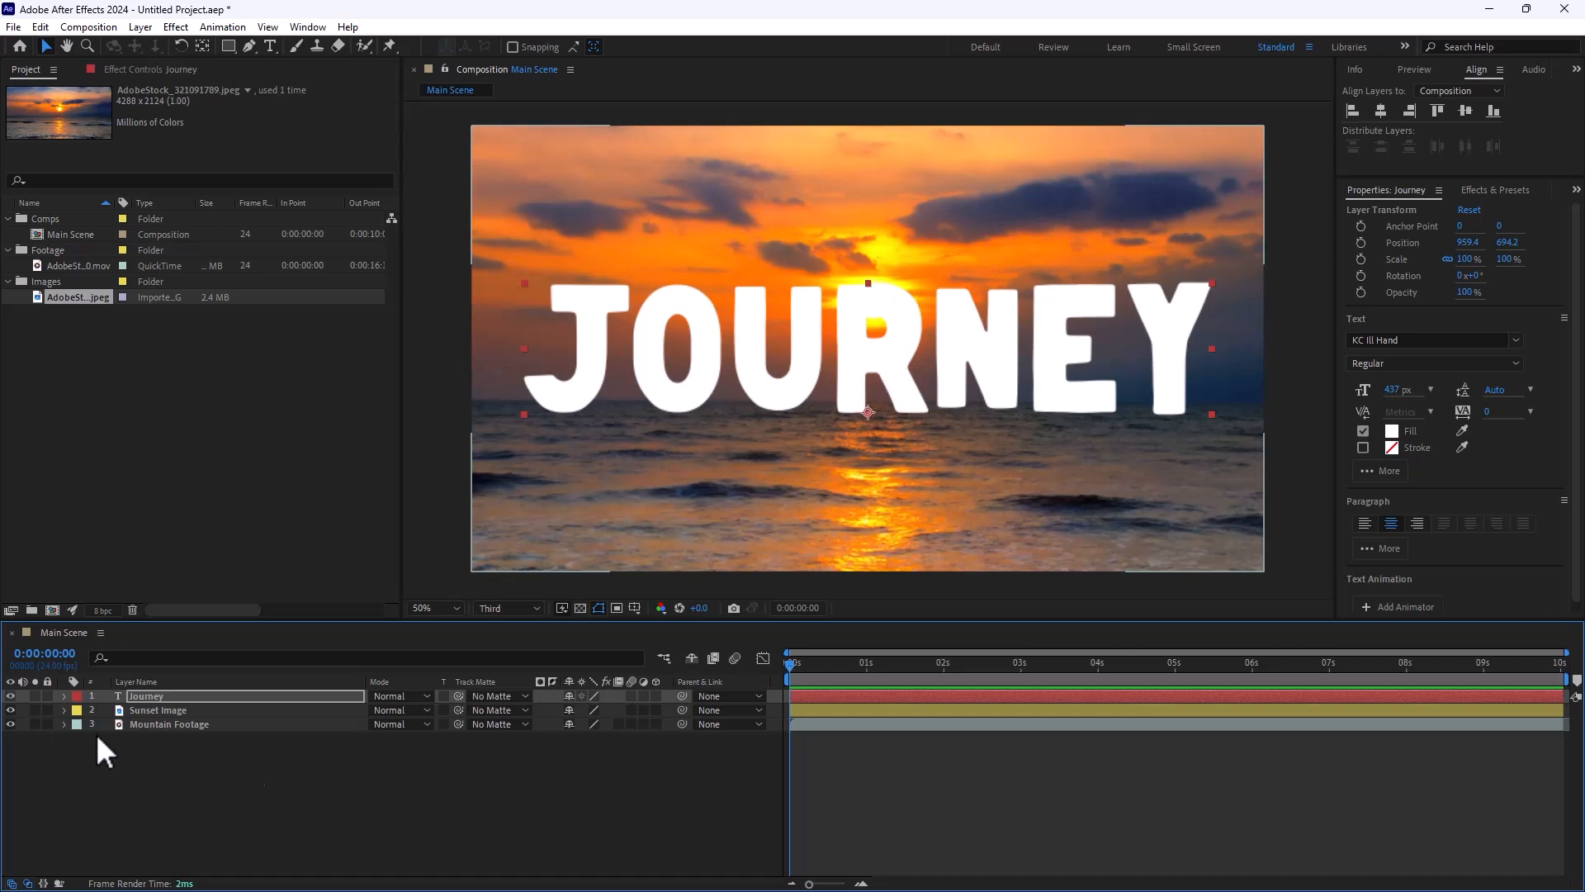
- Try the Lighten, Soft Light and Overlay blending modes on the Sunset Image layer, and set its mode back to Normal
left_click(187, 711)
left_click(388, 710)
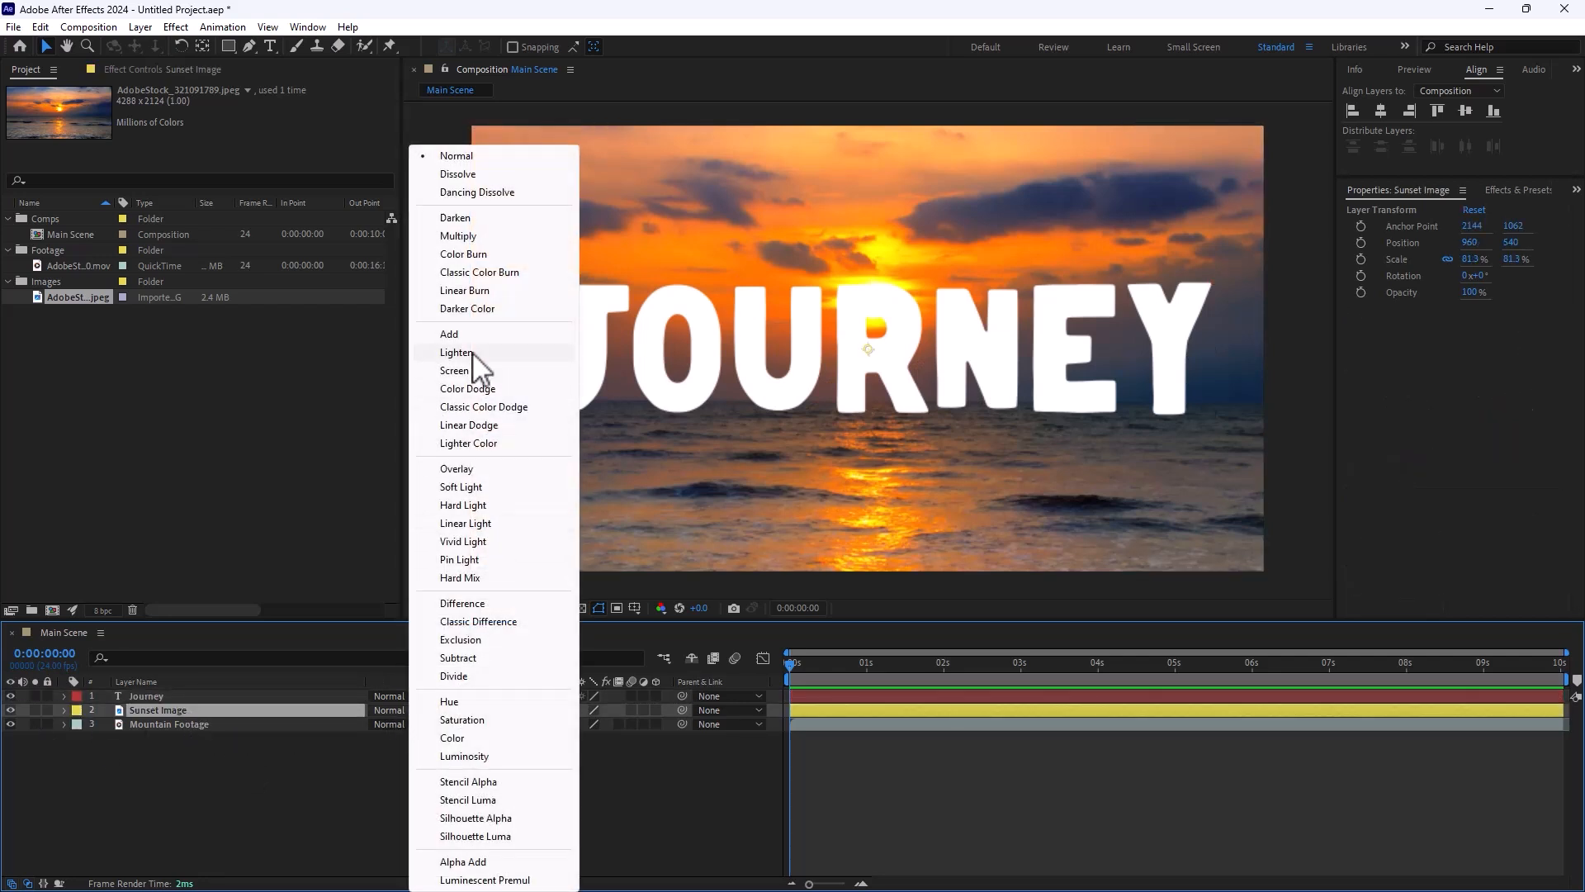
left_click(457, 353)
left_click_drag(826, 675, 791, 675)
left_click(388, 710)
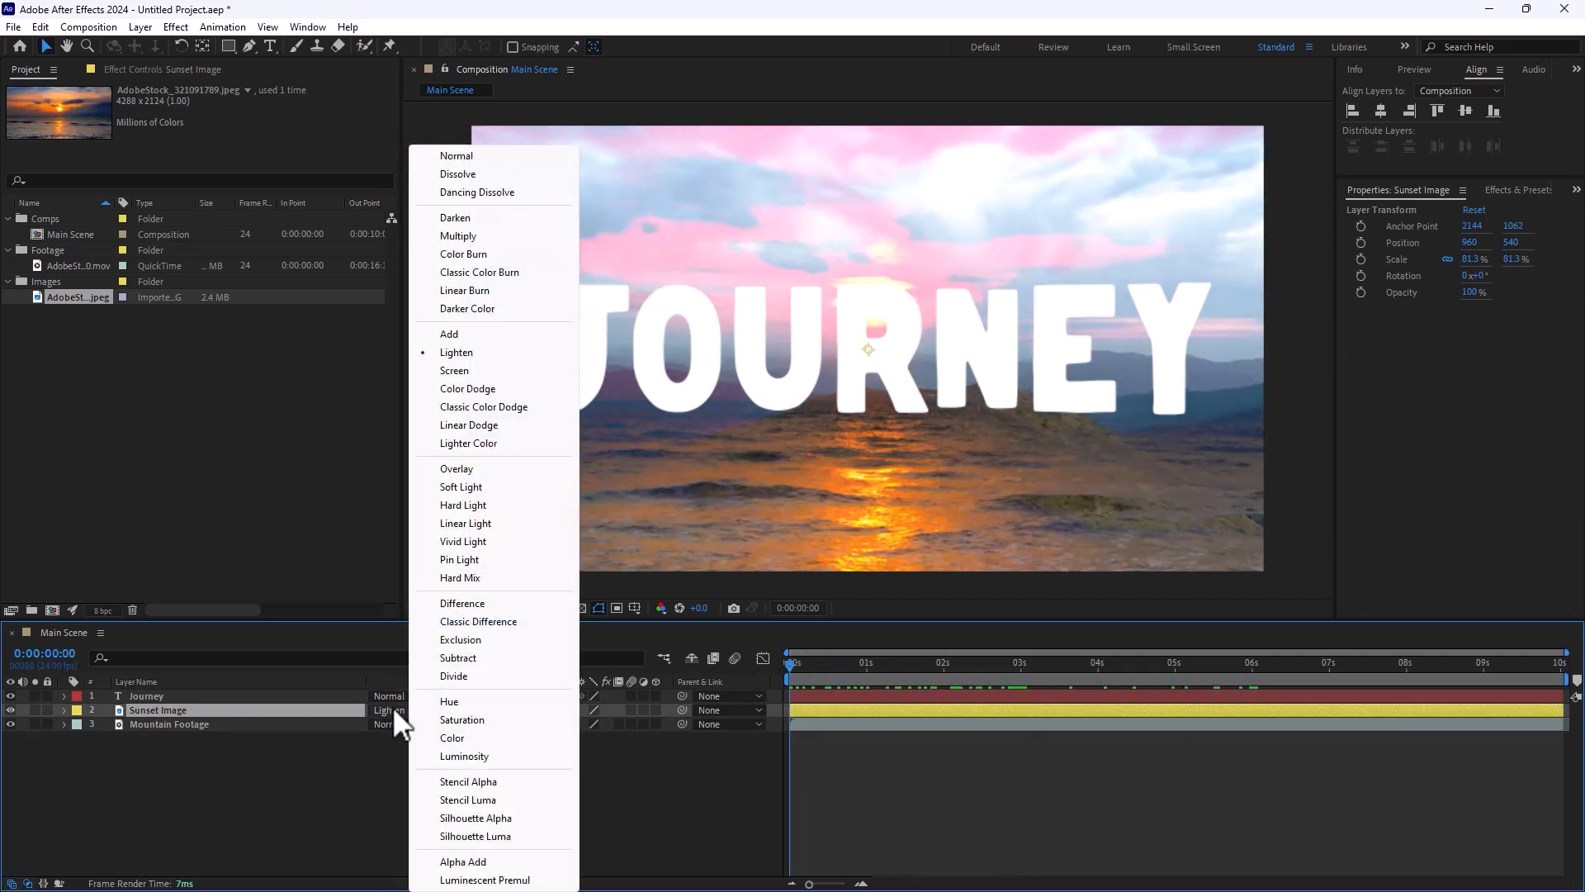
left_click(480, 491)
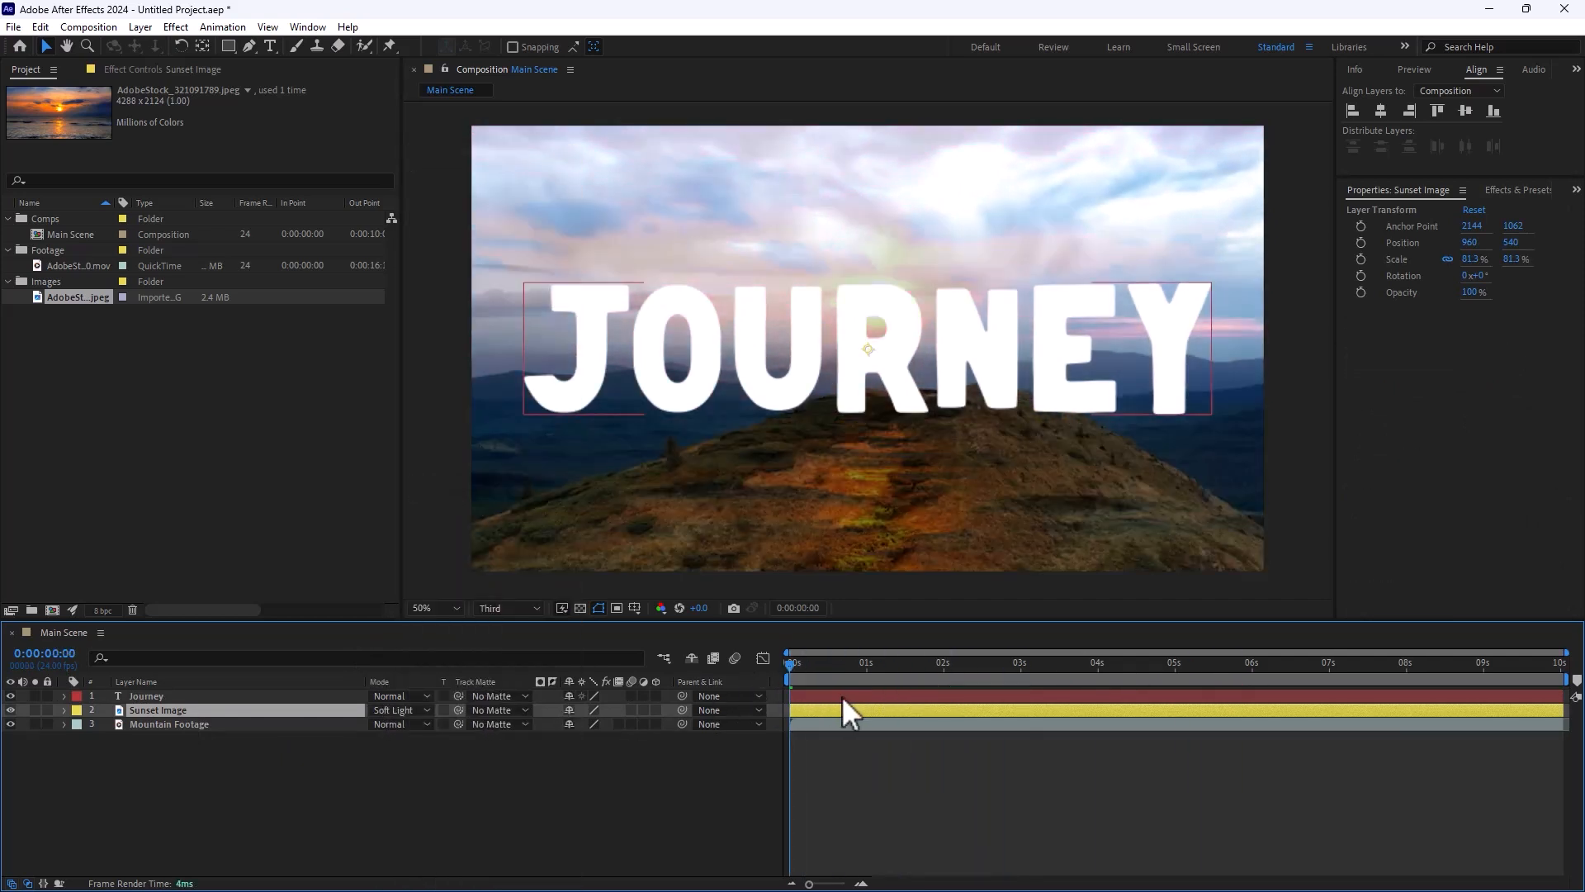
left_click(415, 710)
left_click(478, 471)
left_click_drag(844, 675, 791, 677)
left_click(406, 710)
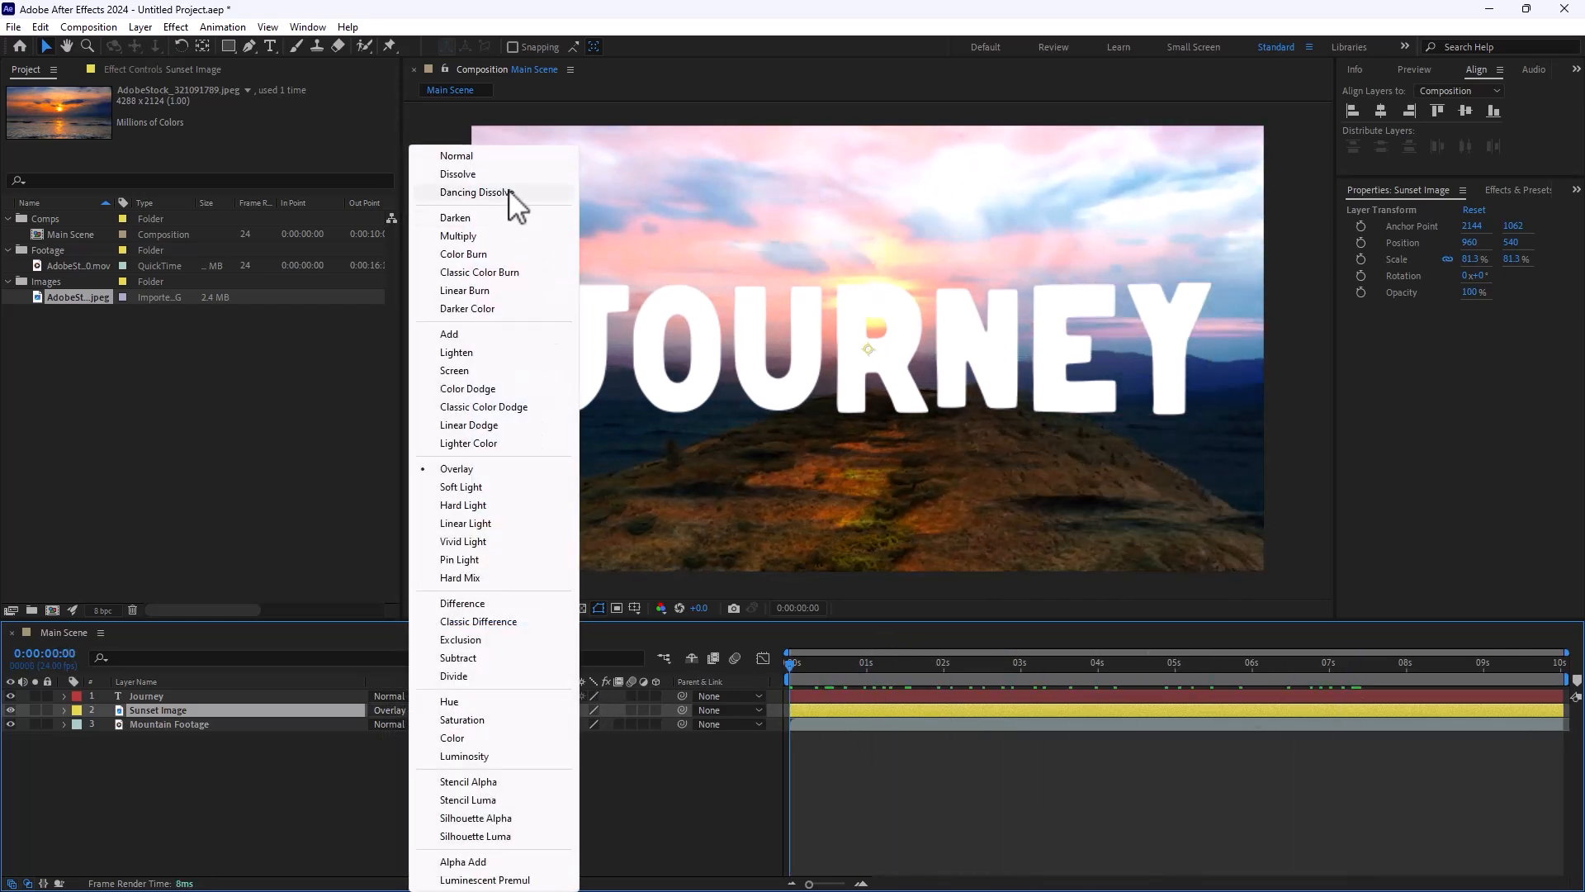
left_click(515, 157)
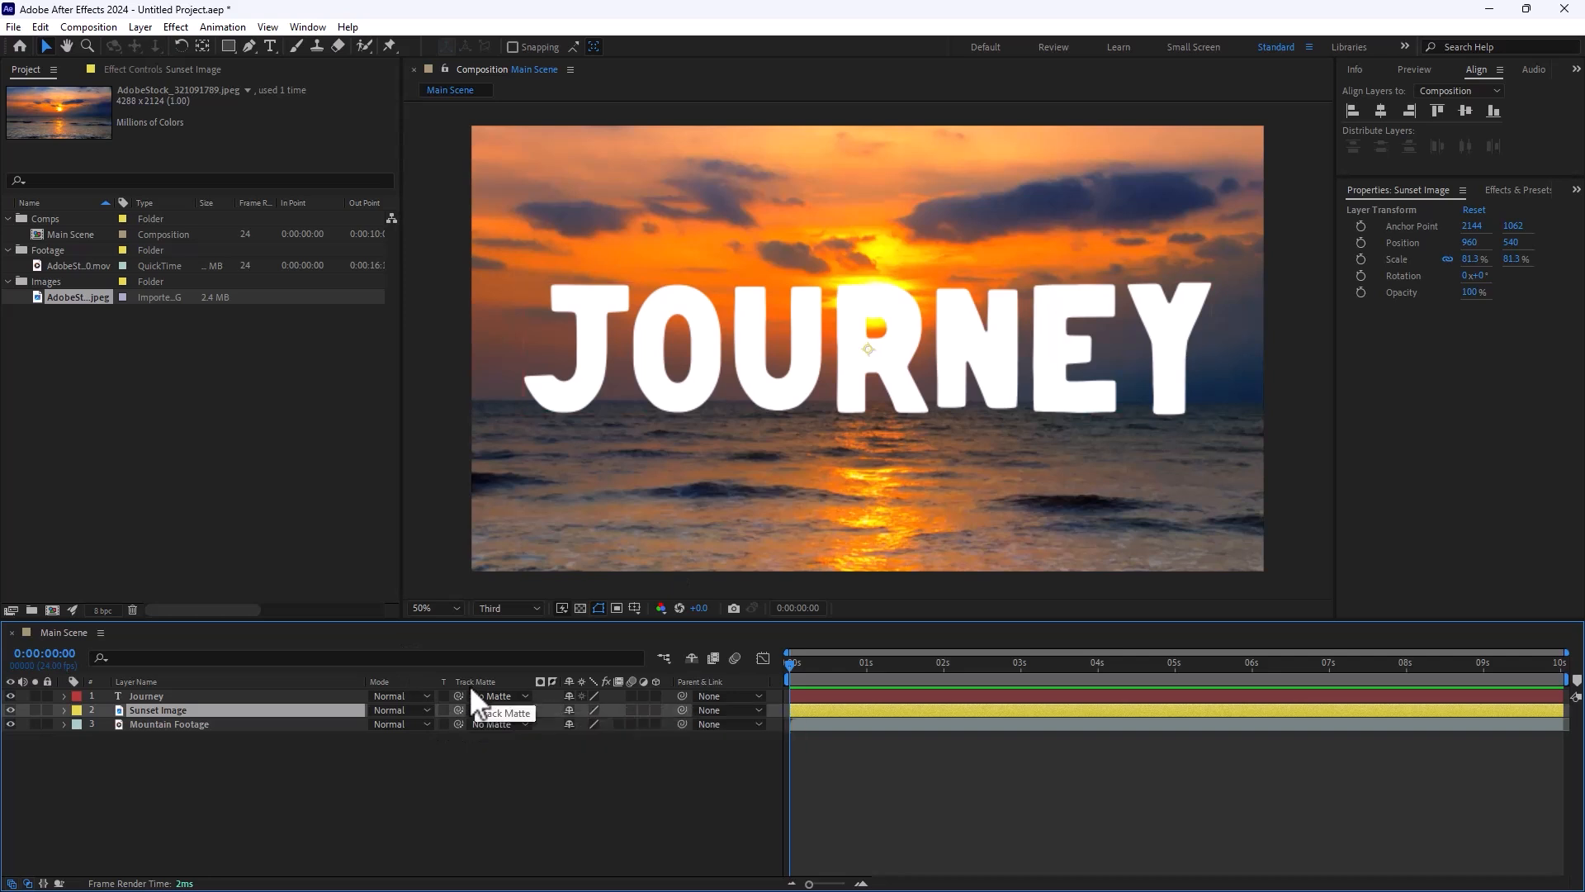
- Hide and show the timeline's mode and matte columns, and set Journey as the track matte of the Sunset Image layer
left_click(28, 883)
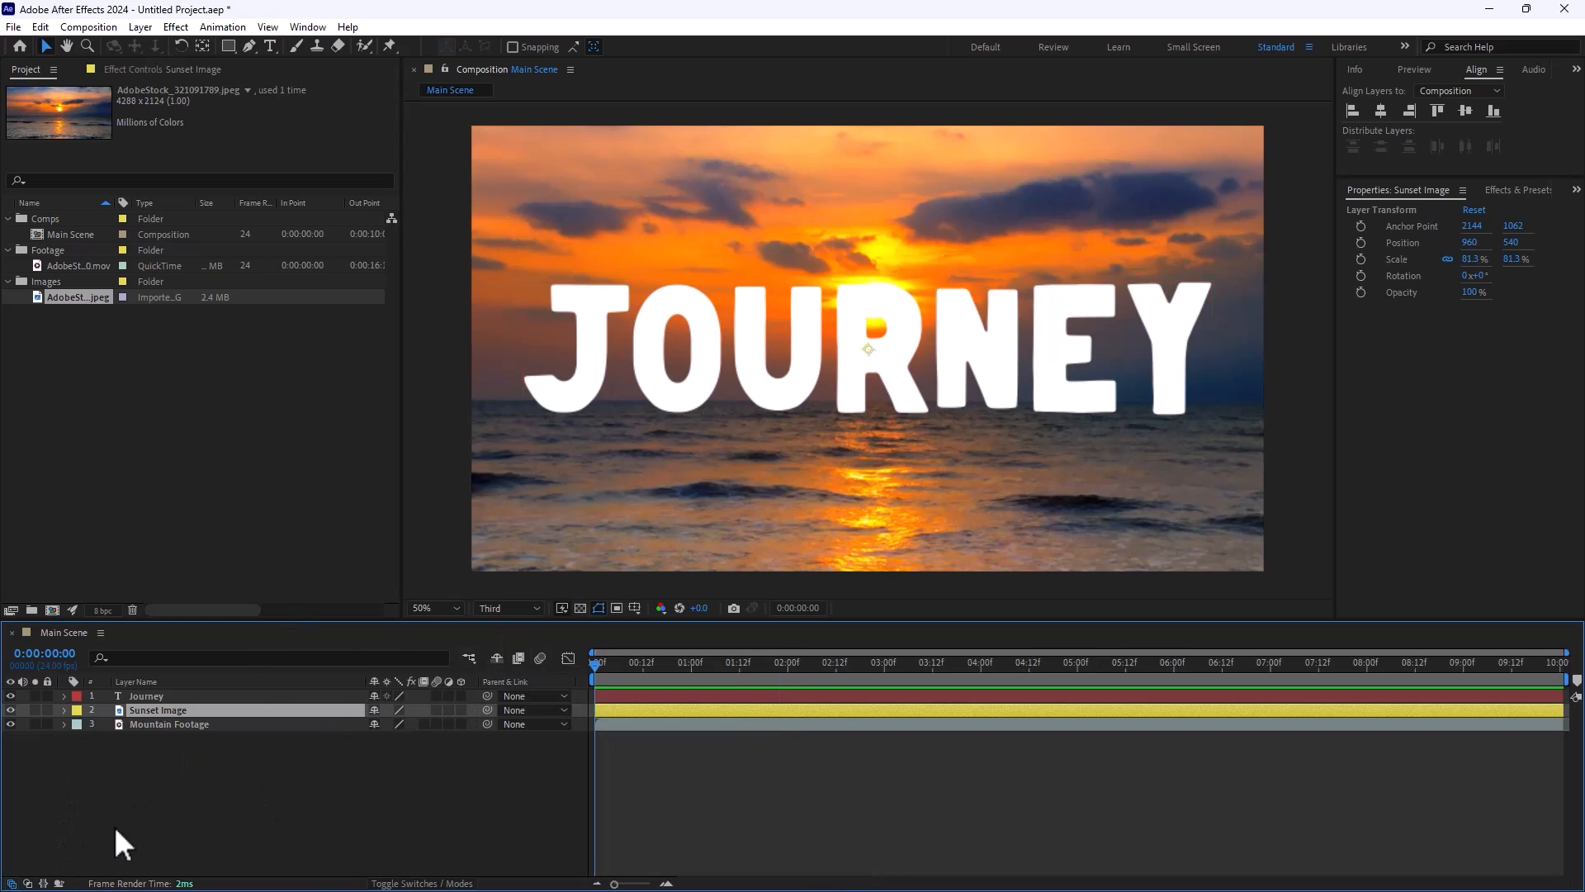
left_click(27, 883)
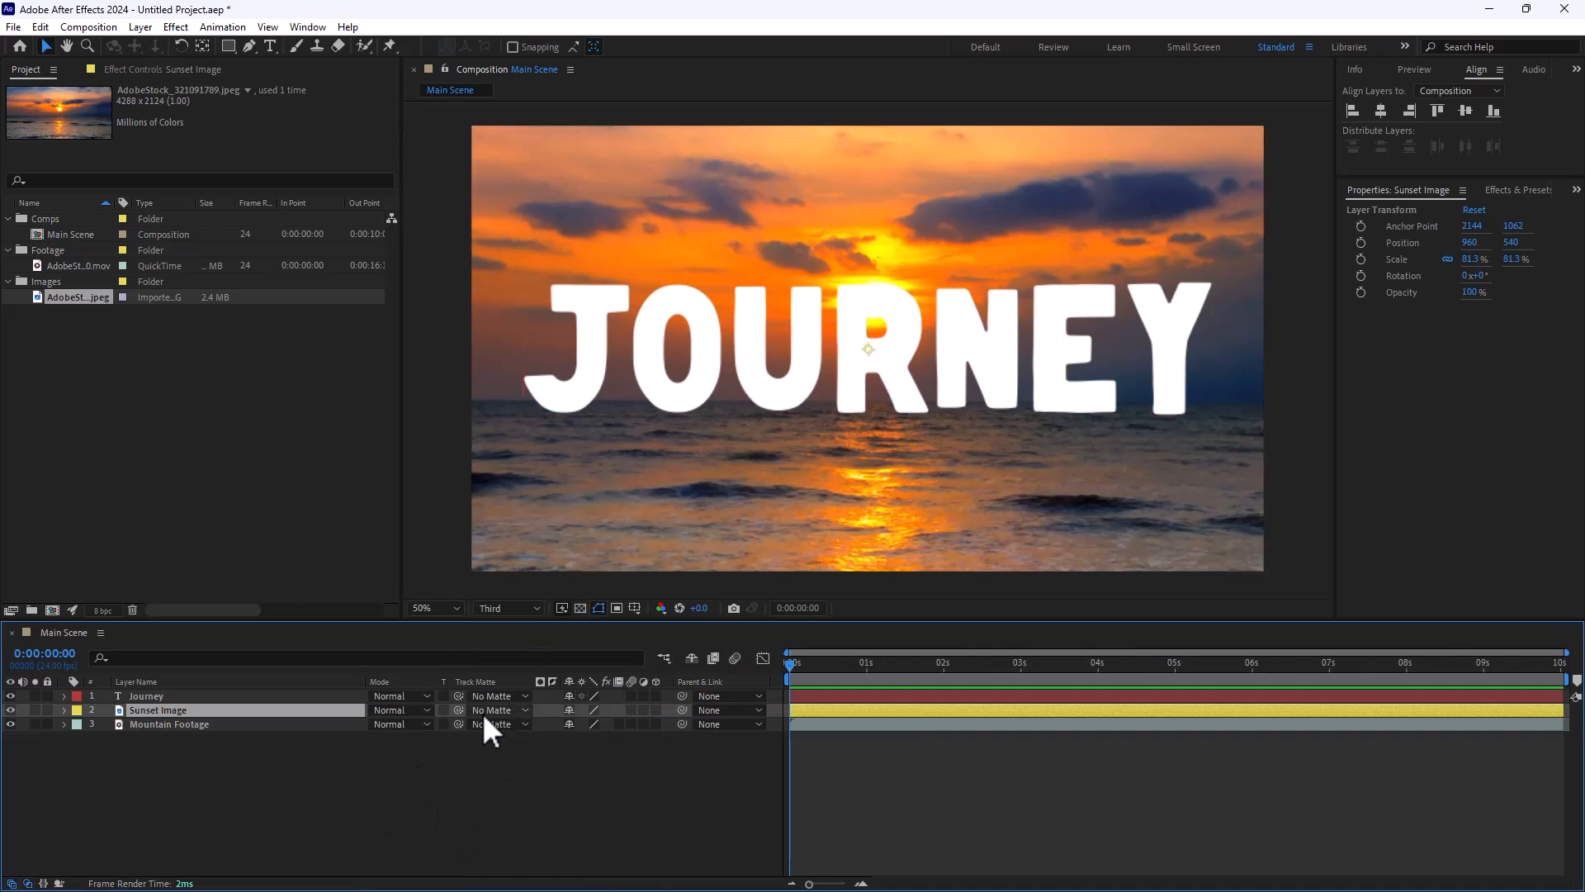
left_click(504, 711)
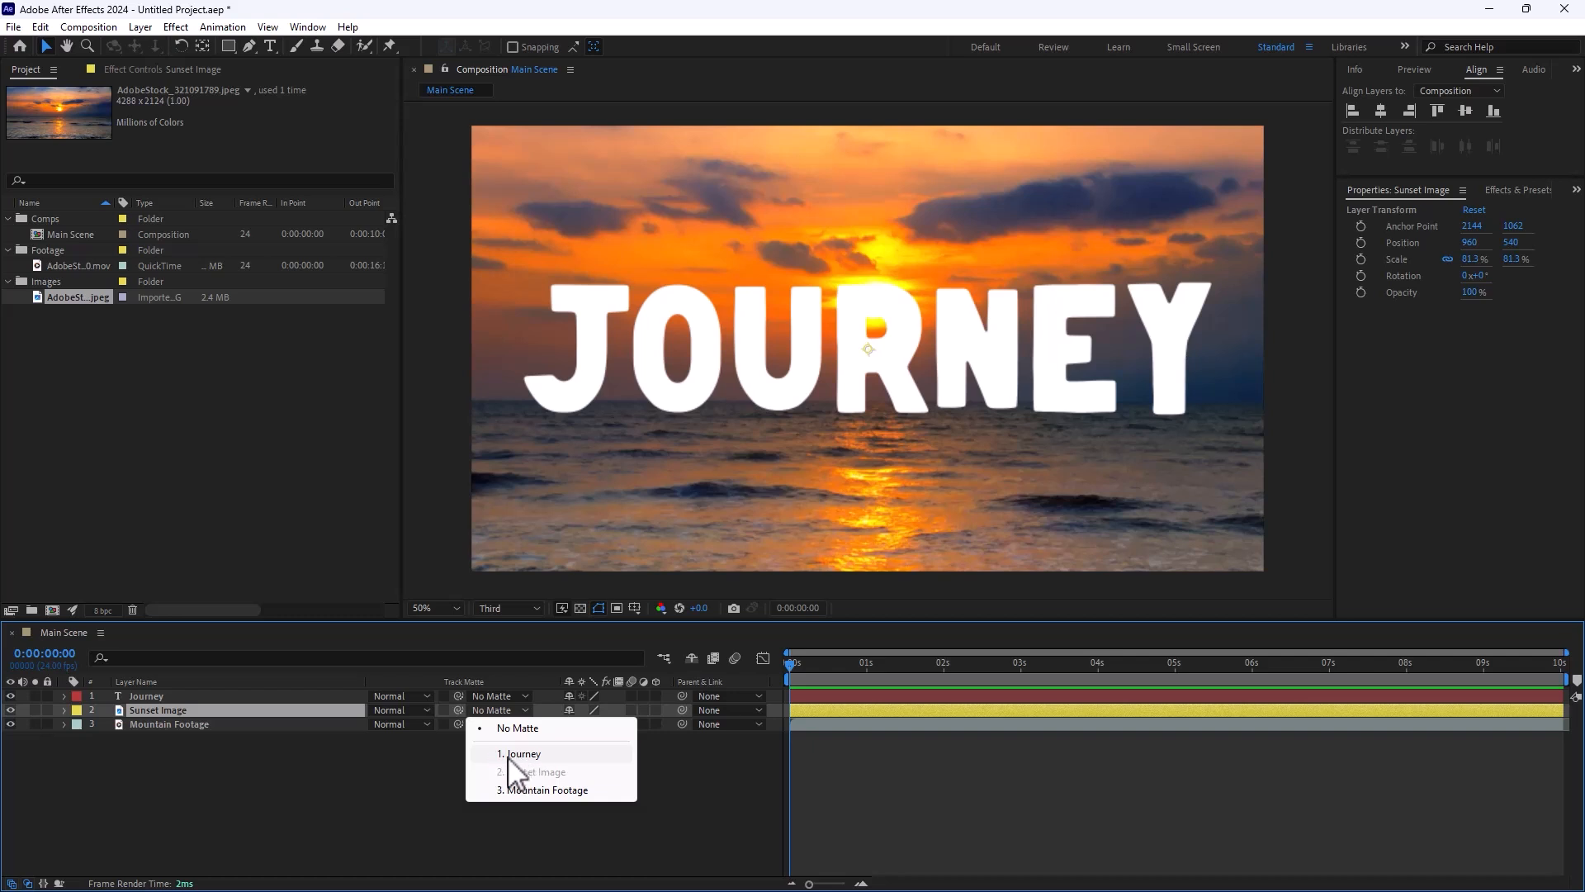
left_click(535, 753)
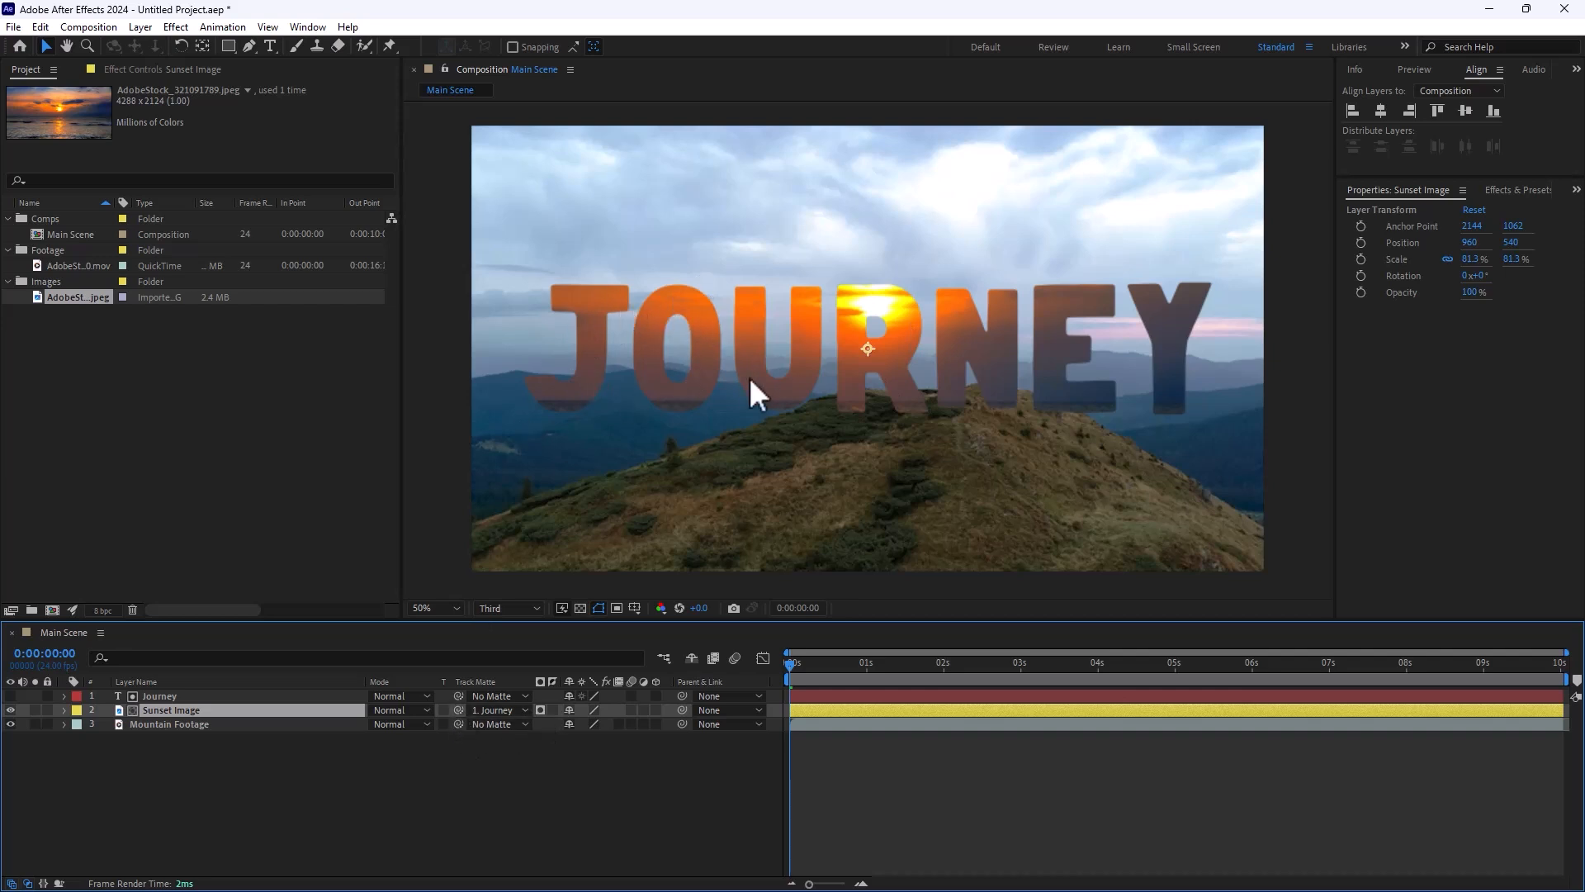
- Invert the Sunset Image layer's track matte, scrub through the timeline, and turn the inversion off again
left_click(553, 711)
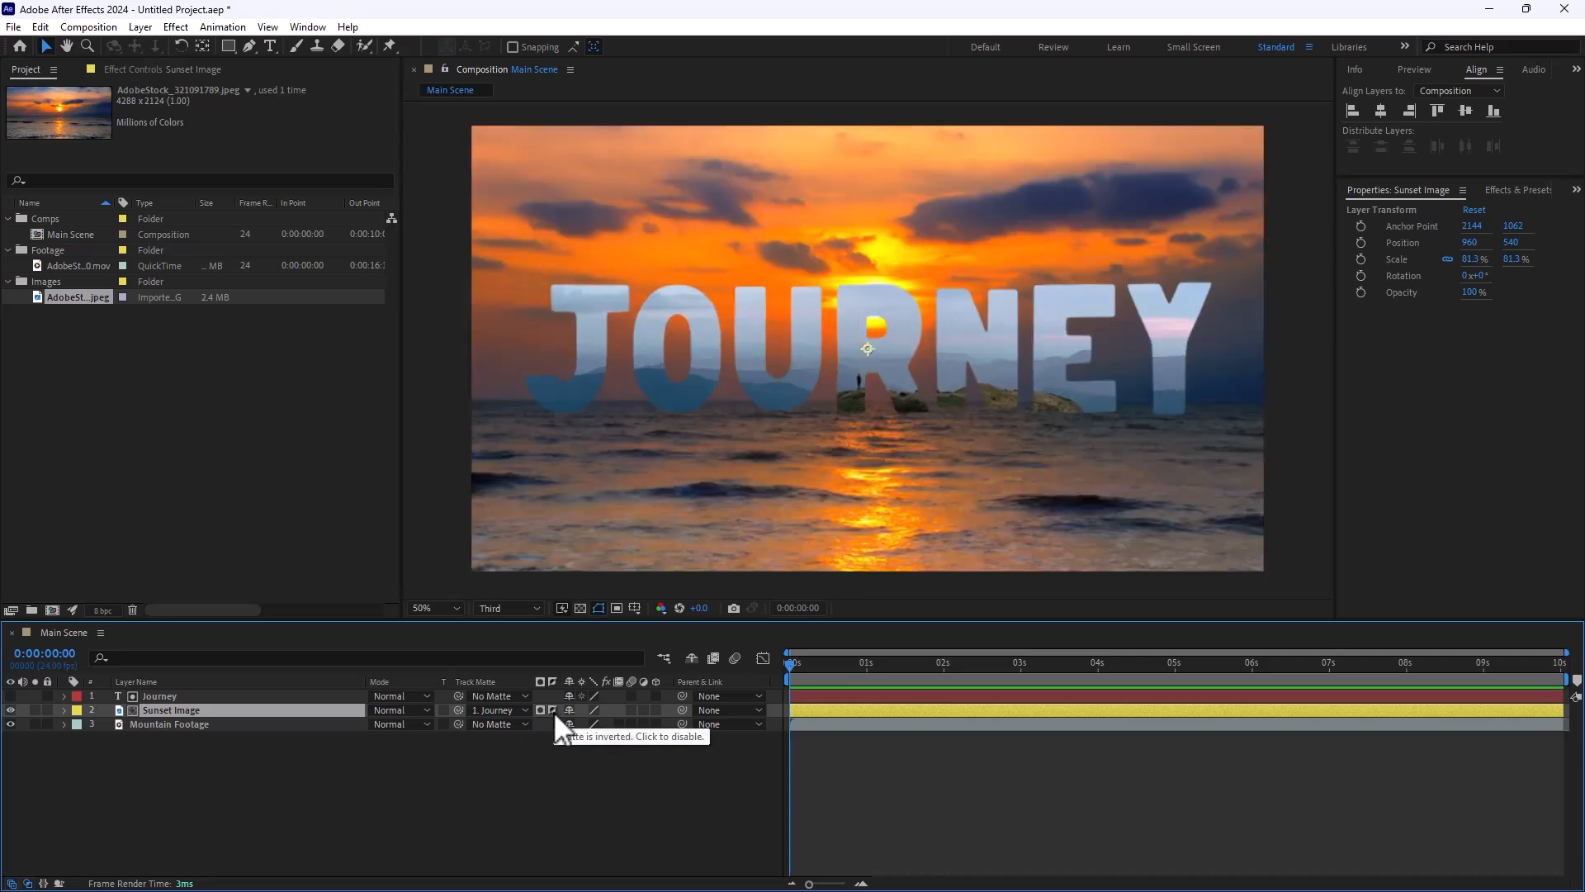
left_click_drag(806, 668, 607, 662)
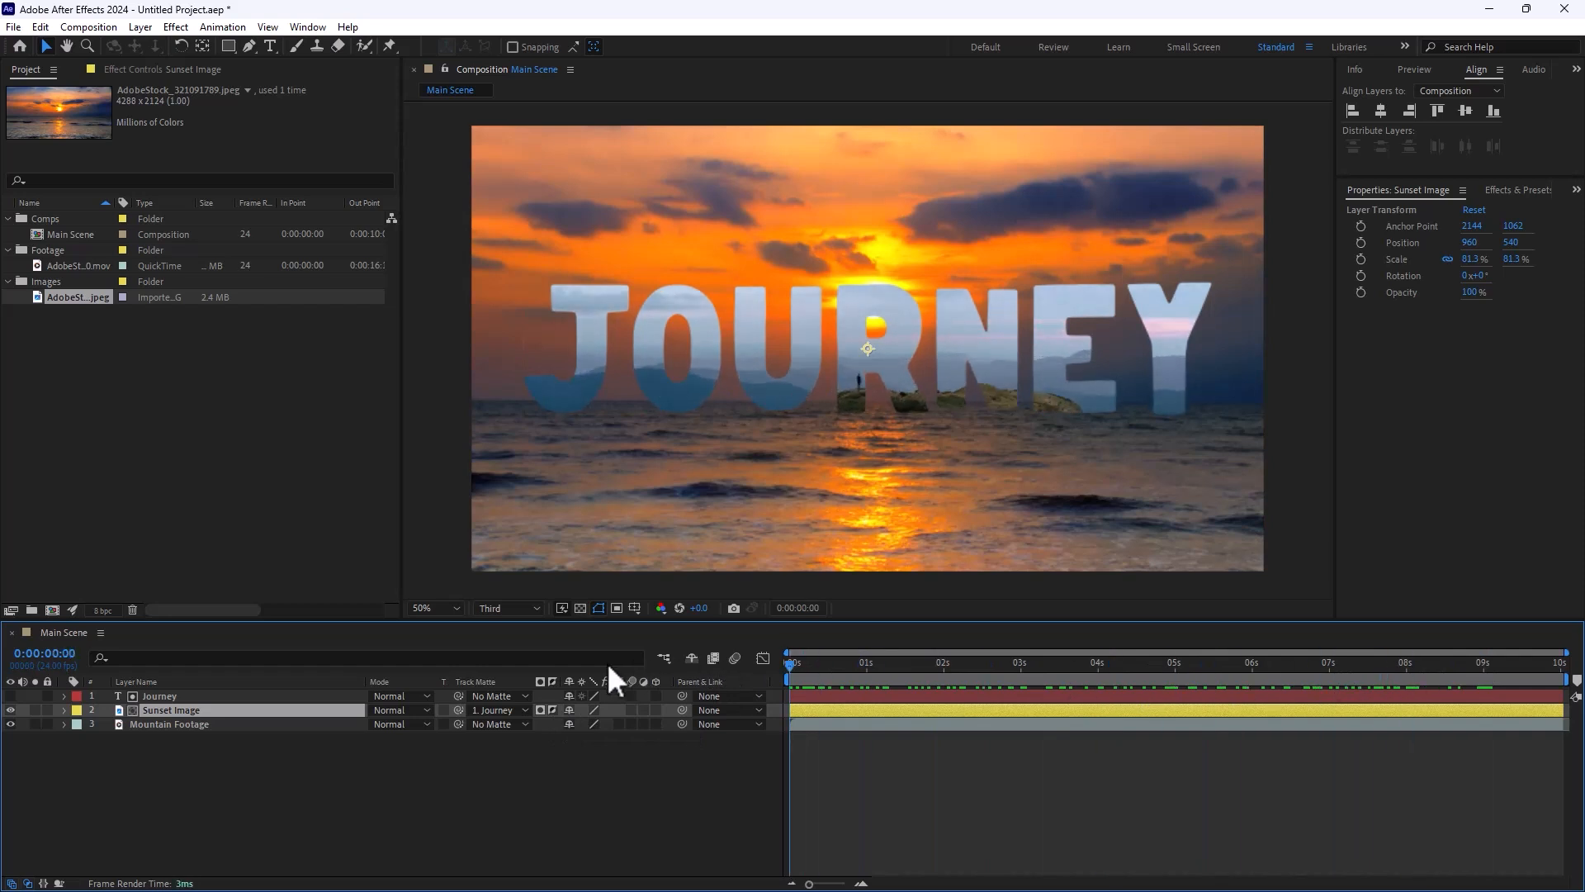
left_click(552, 711)
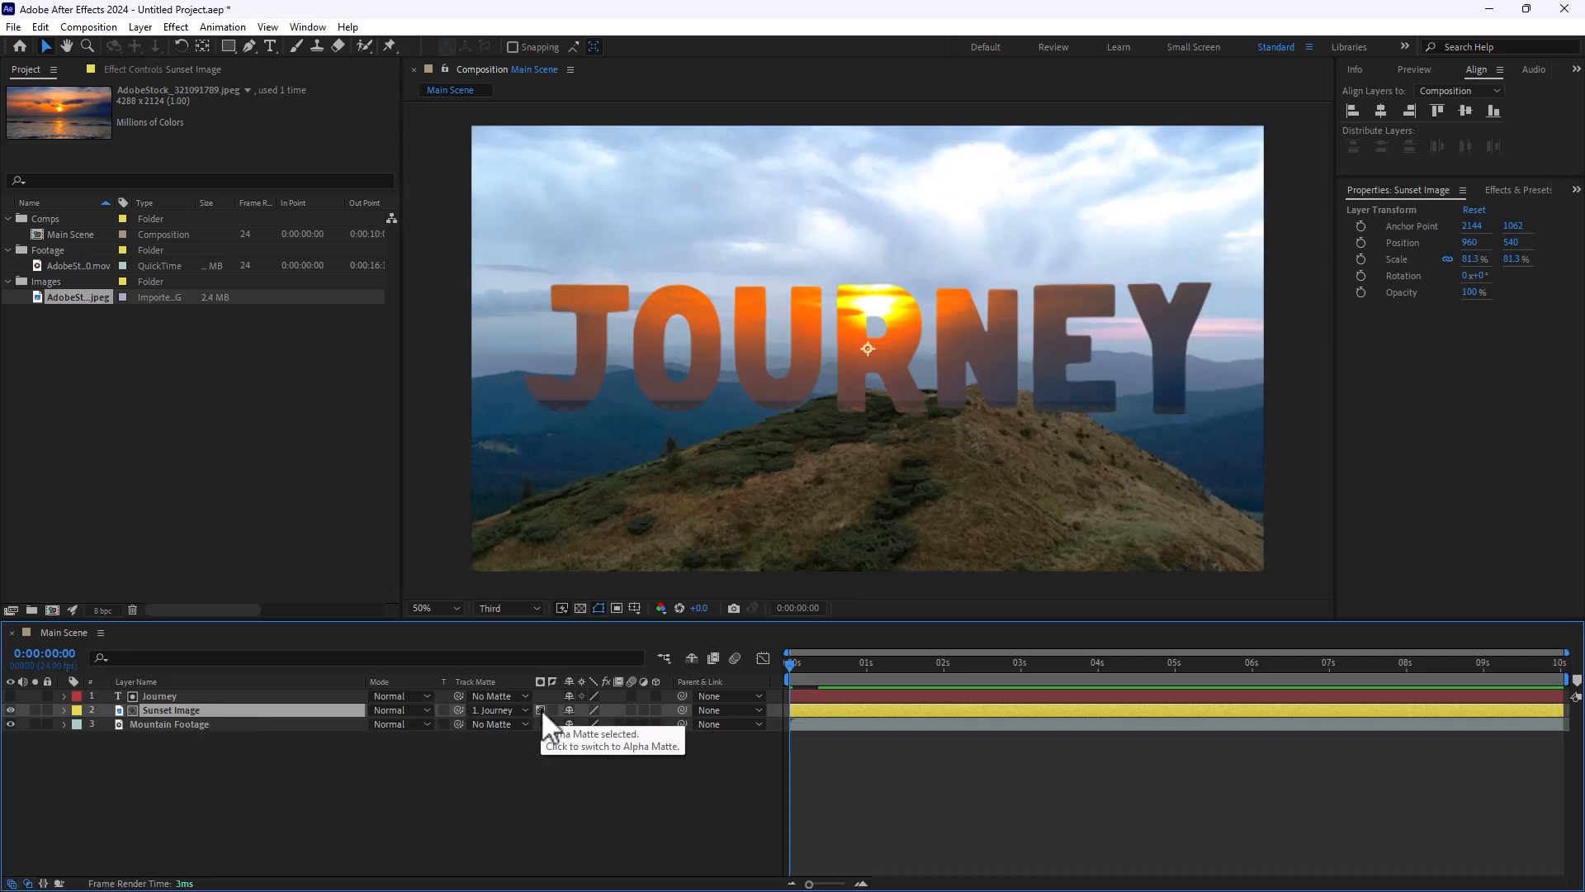
- Remove the Sunset Image layer's track matte and assign Journey as its matte again
left_click(498, 710)
left_click(500, 727)
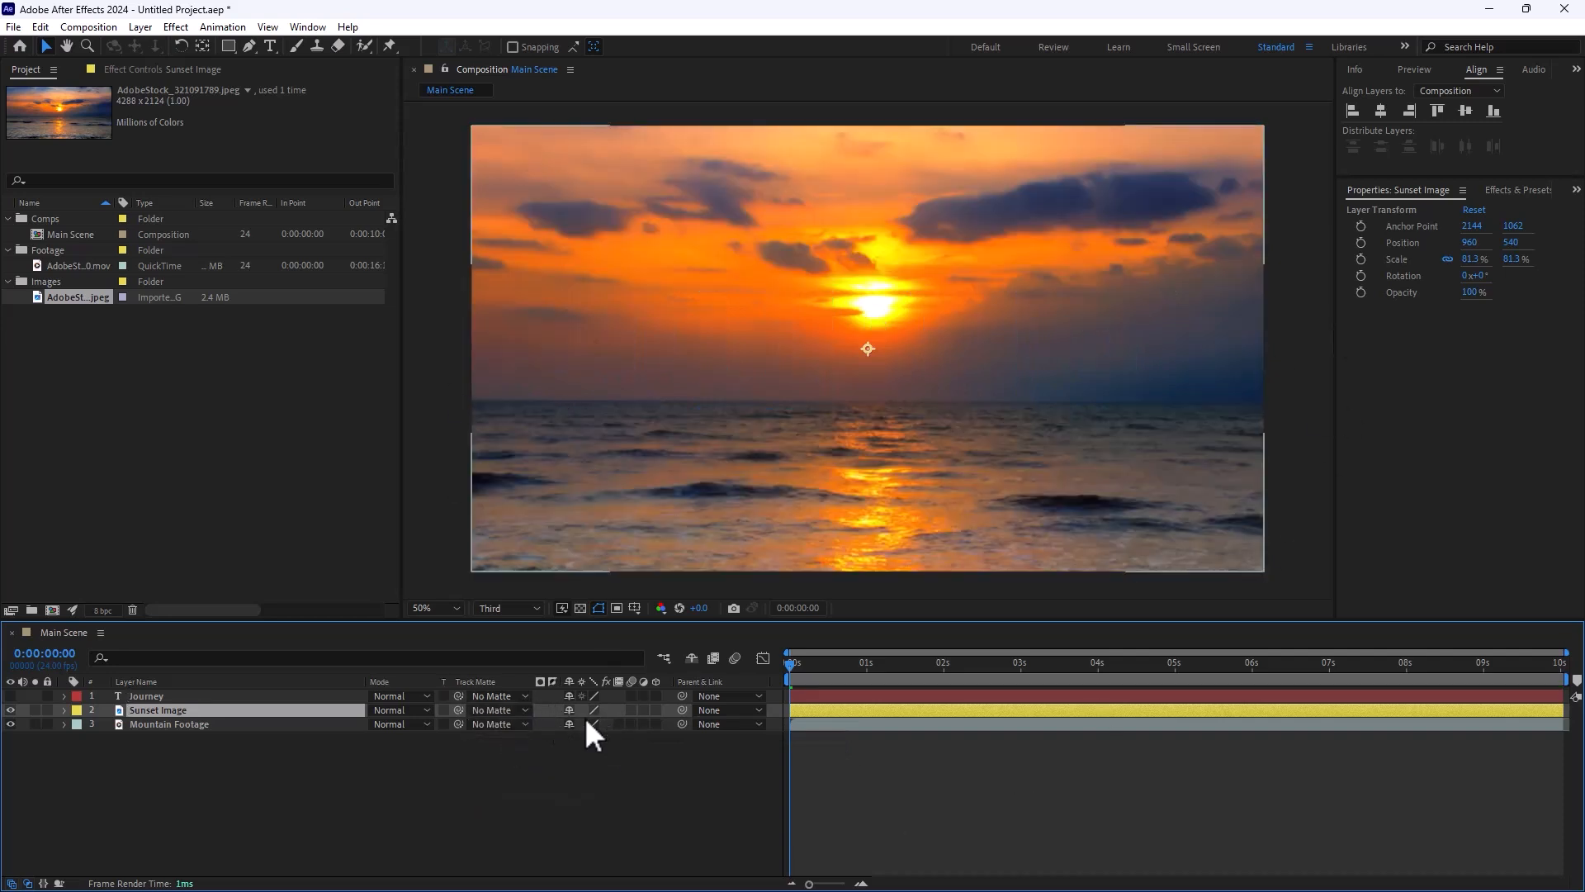
left_click(529, 710)
left_click(509, 753)
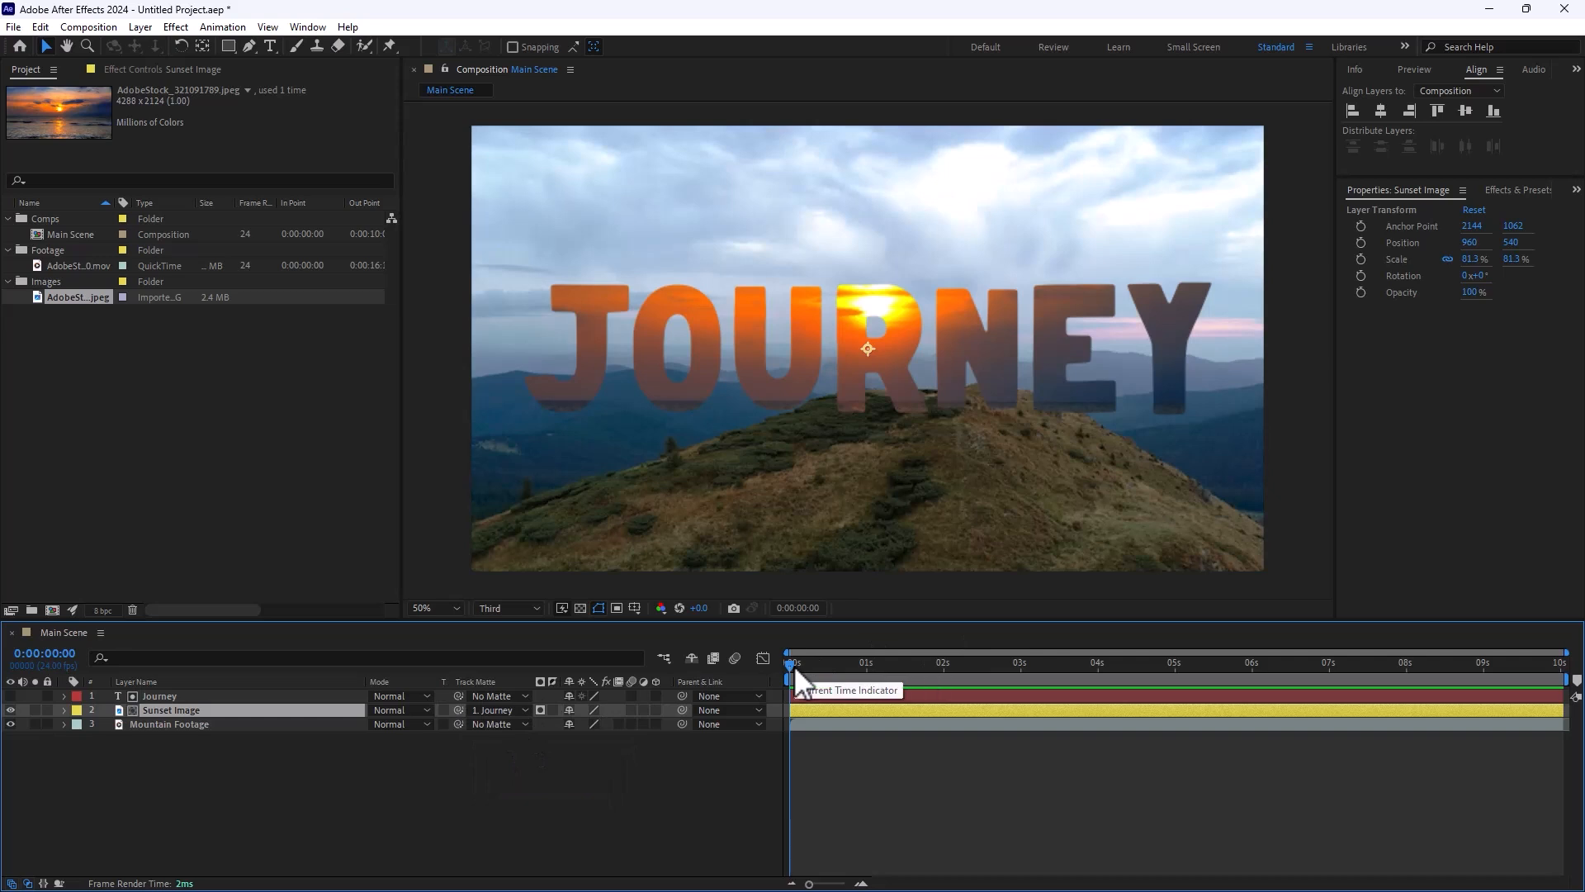
- Preview the matted composition from the start, and solo the Sunset Image layer
key("space")
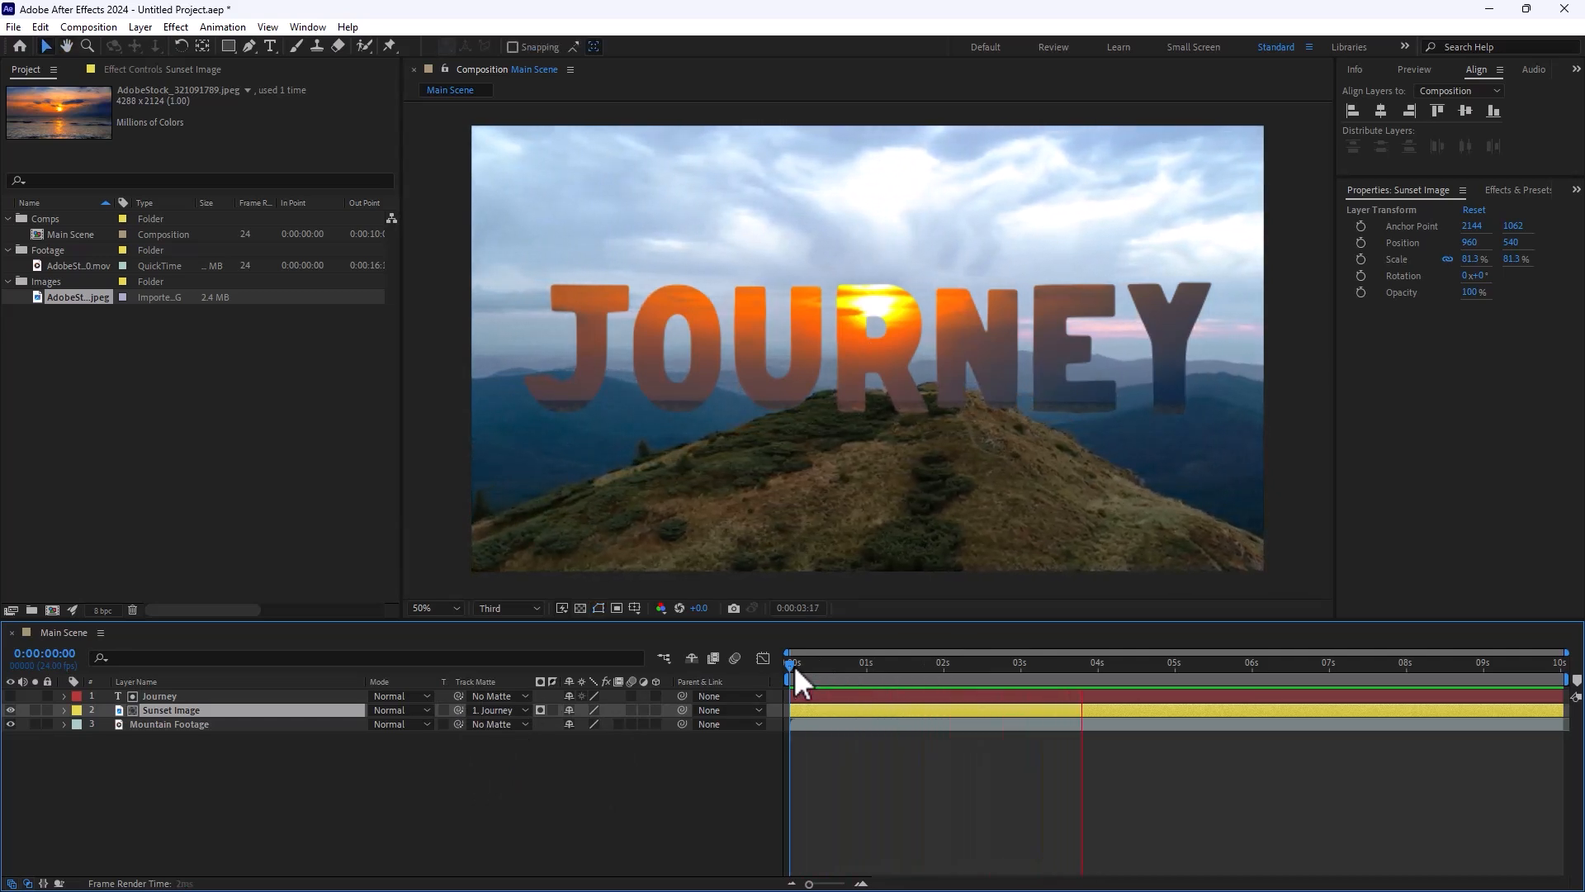
key("space")
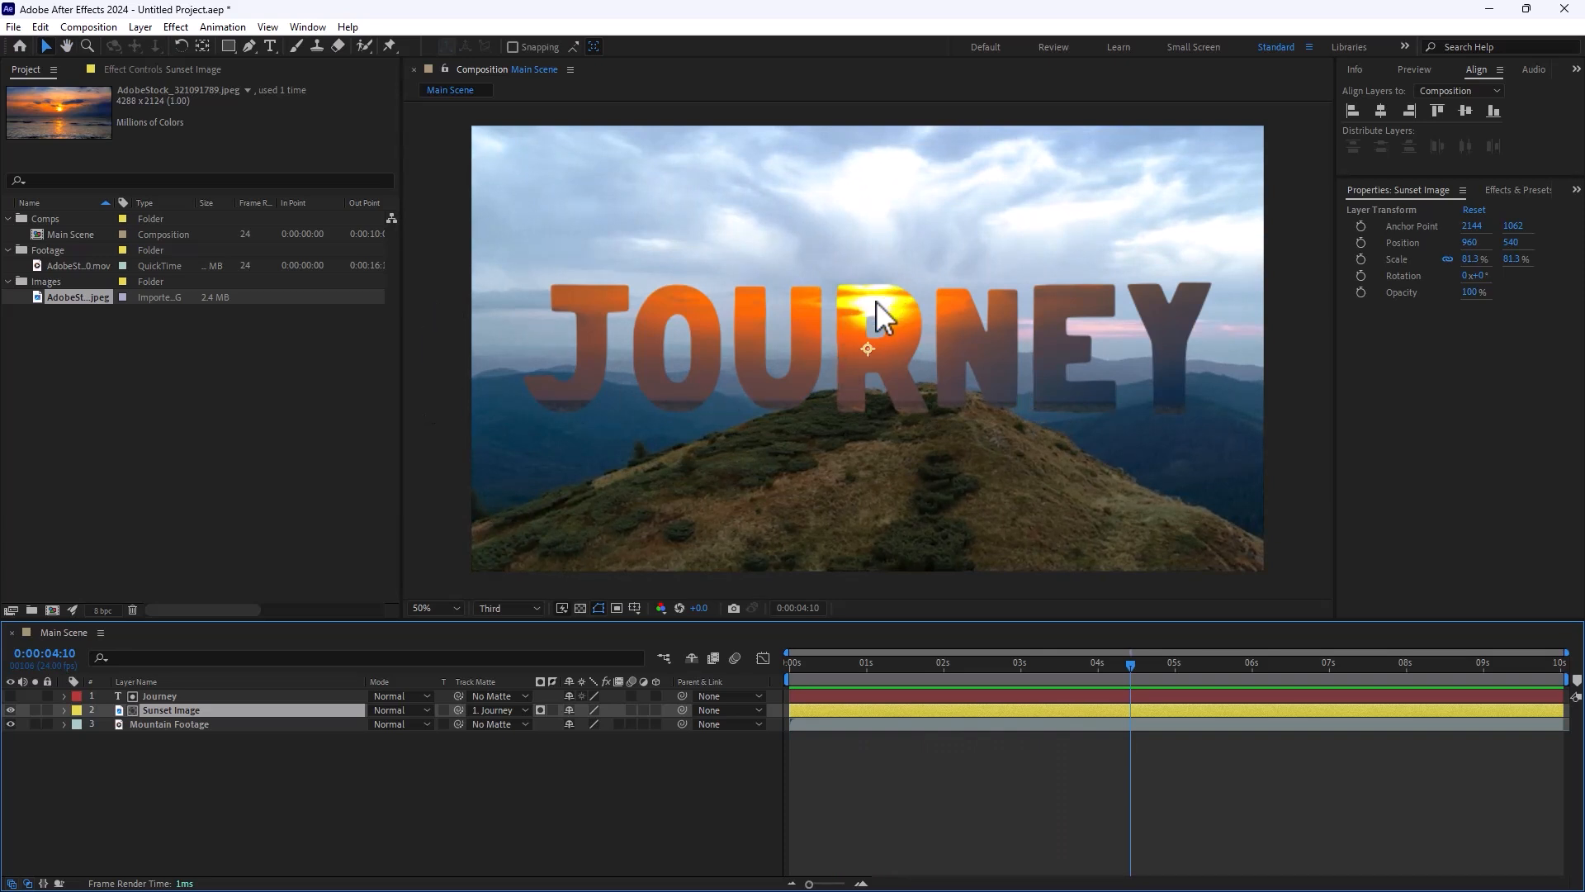
left_click(37, 710)
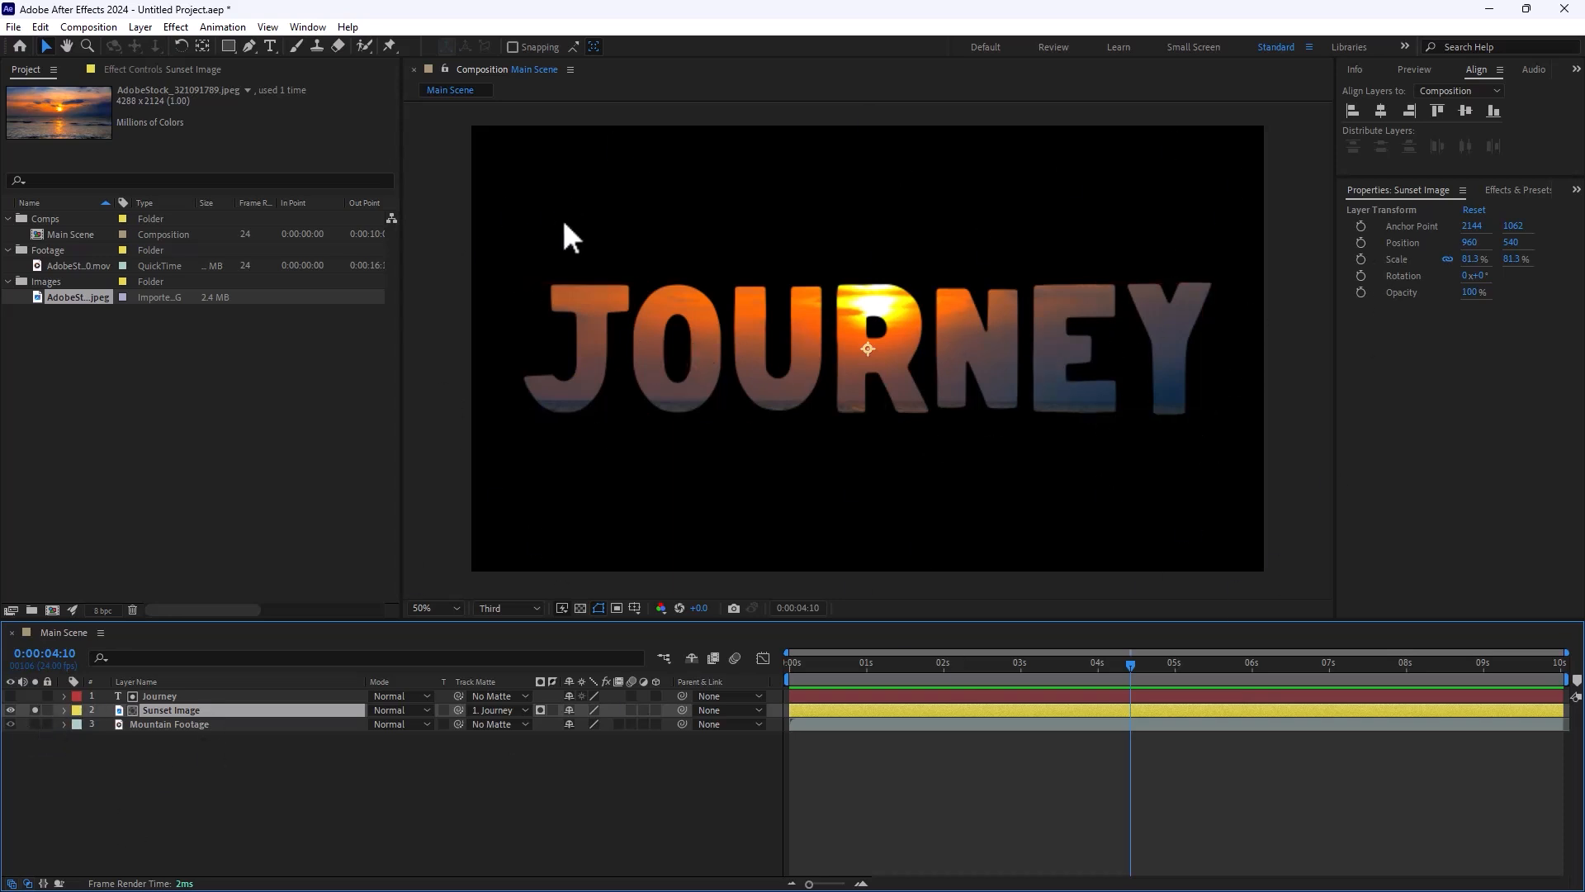
- Expand the Sunset Image layer's Transform properties and return the current time to 0:00:00:00
left_click(64, 710)
left_click(77, 725)
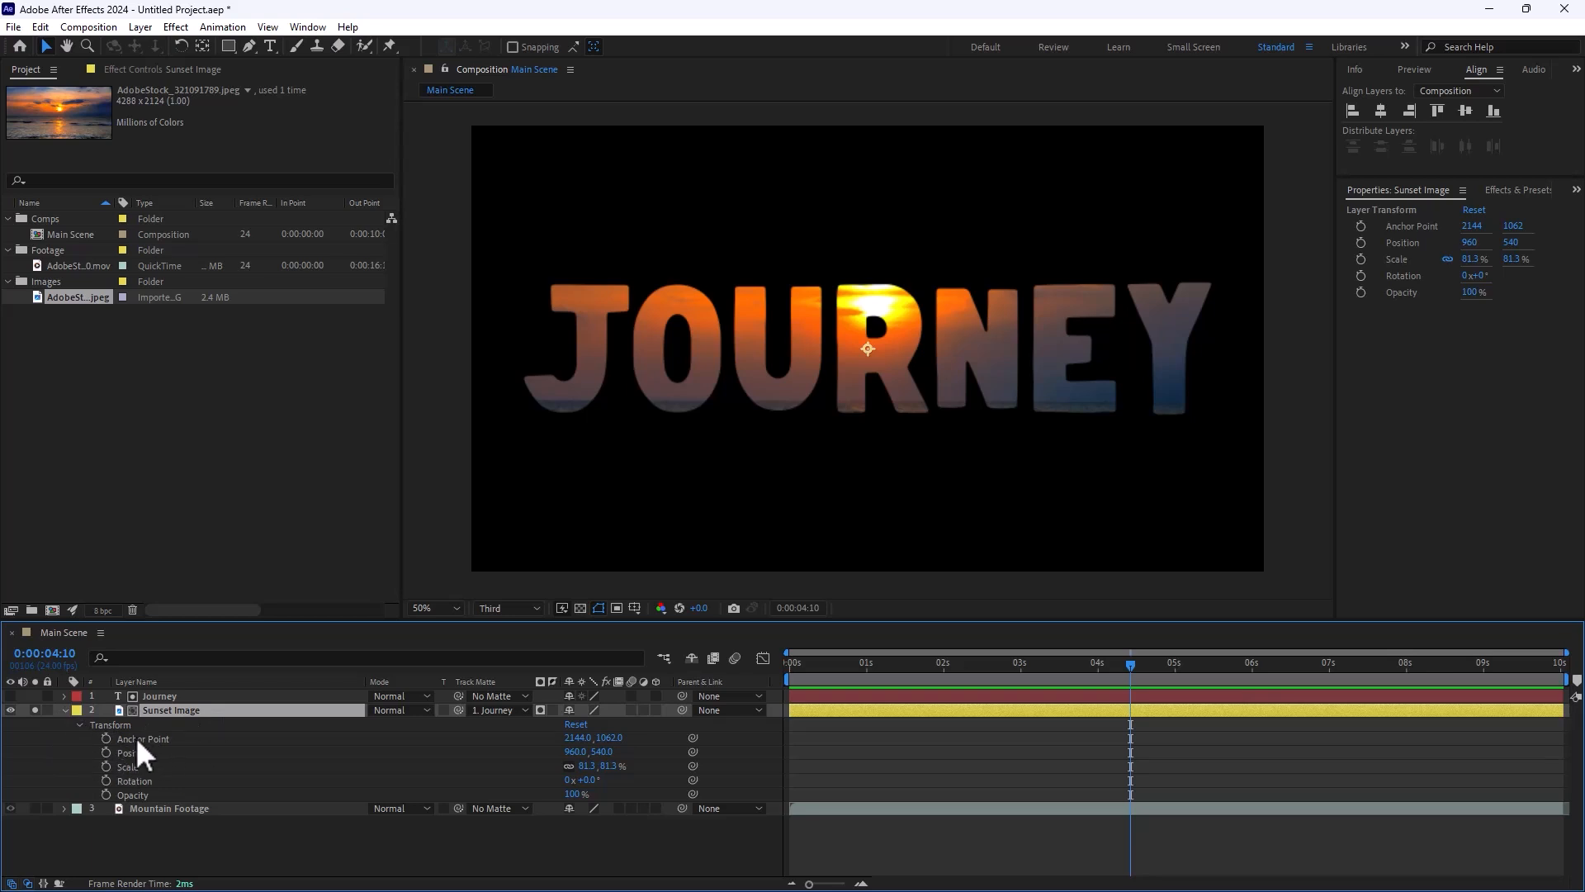
left_click_drag(816, 660, 768, 660)
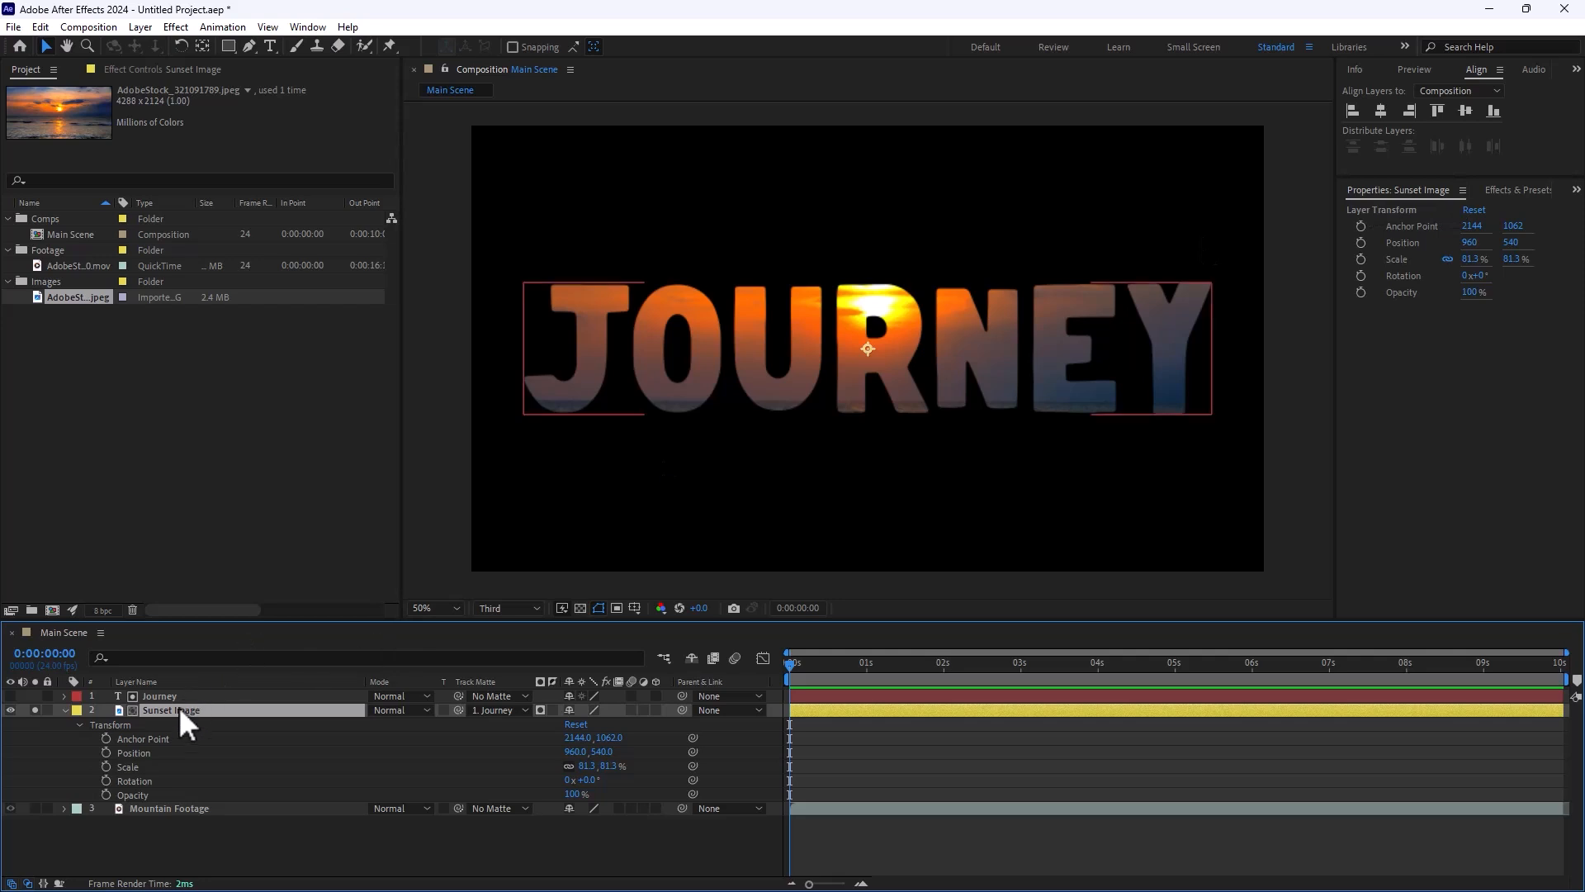
- Reveal the Sunset Image layer's Anchor Point, Position, Opacity, Scale and Rotation properties one at a time
left_click(193, 809)
left_click(261, 712)
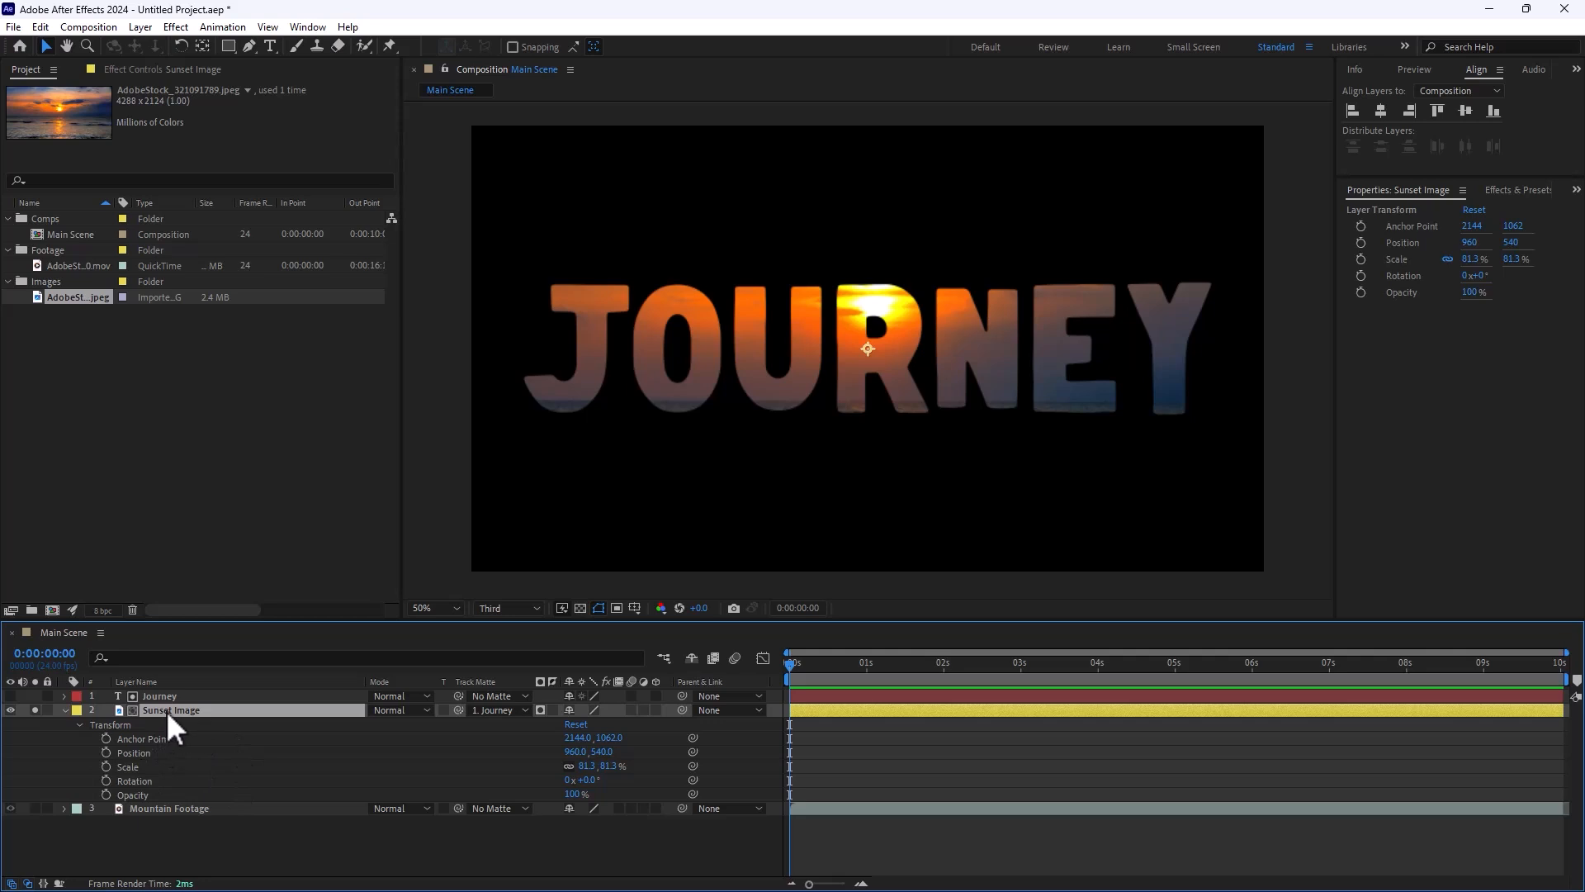
key("a")
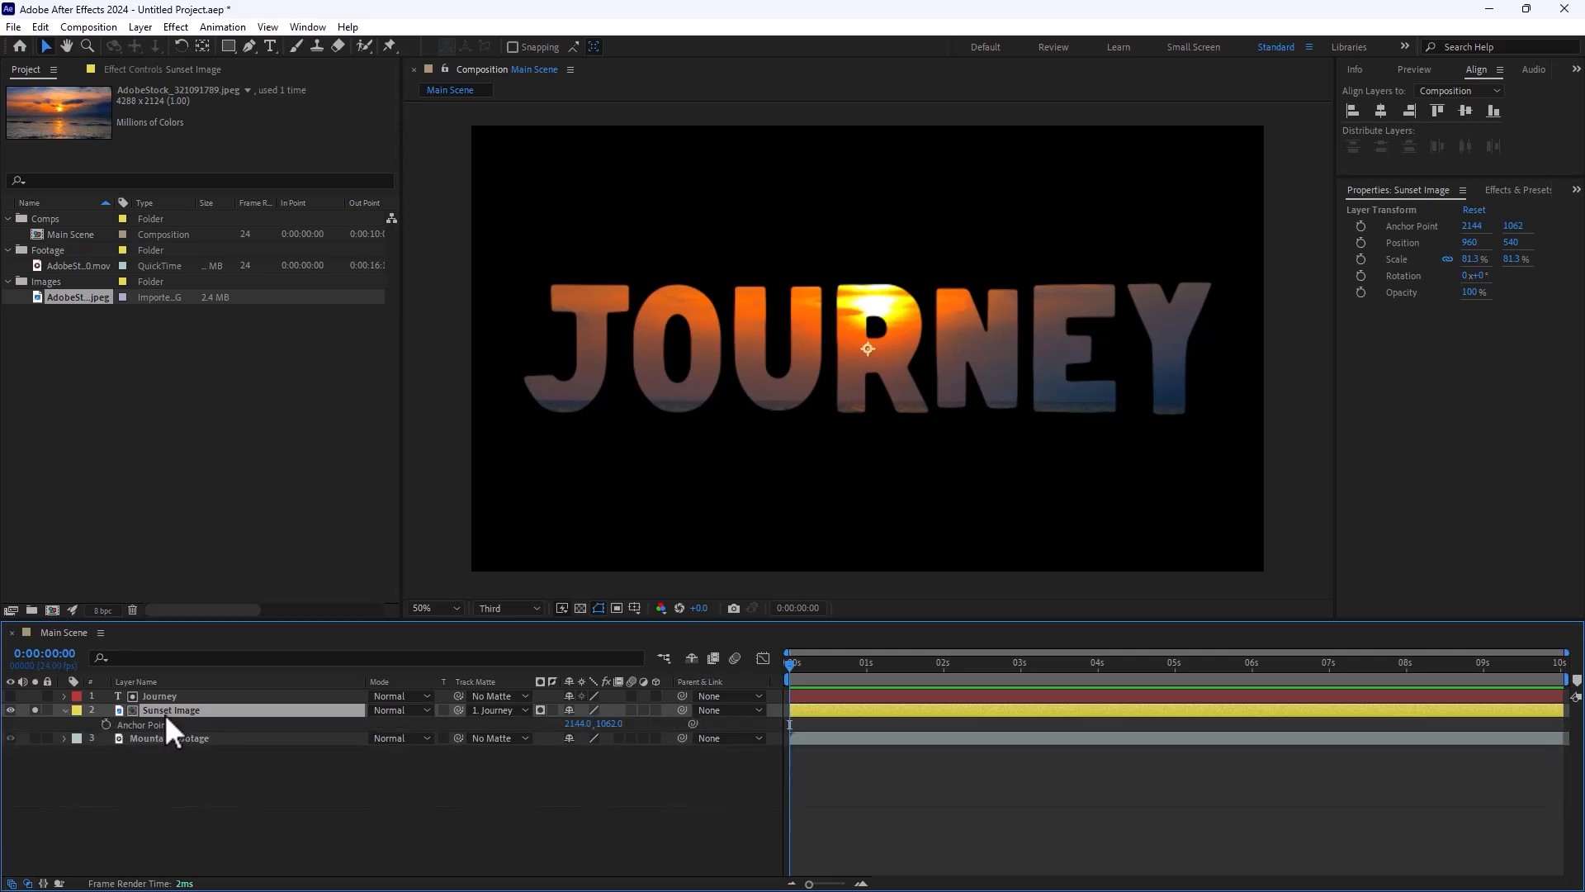
key("p")
key("t")
key("s")
key("r")
- Show Position and Scale alongside Rotation for the Sunset Image layer, and bring back its full Transform list
key("shift+p")
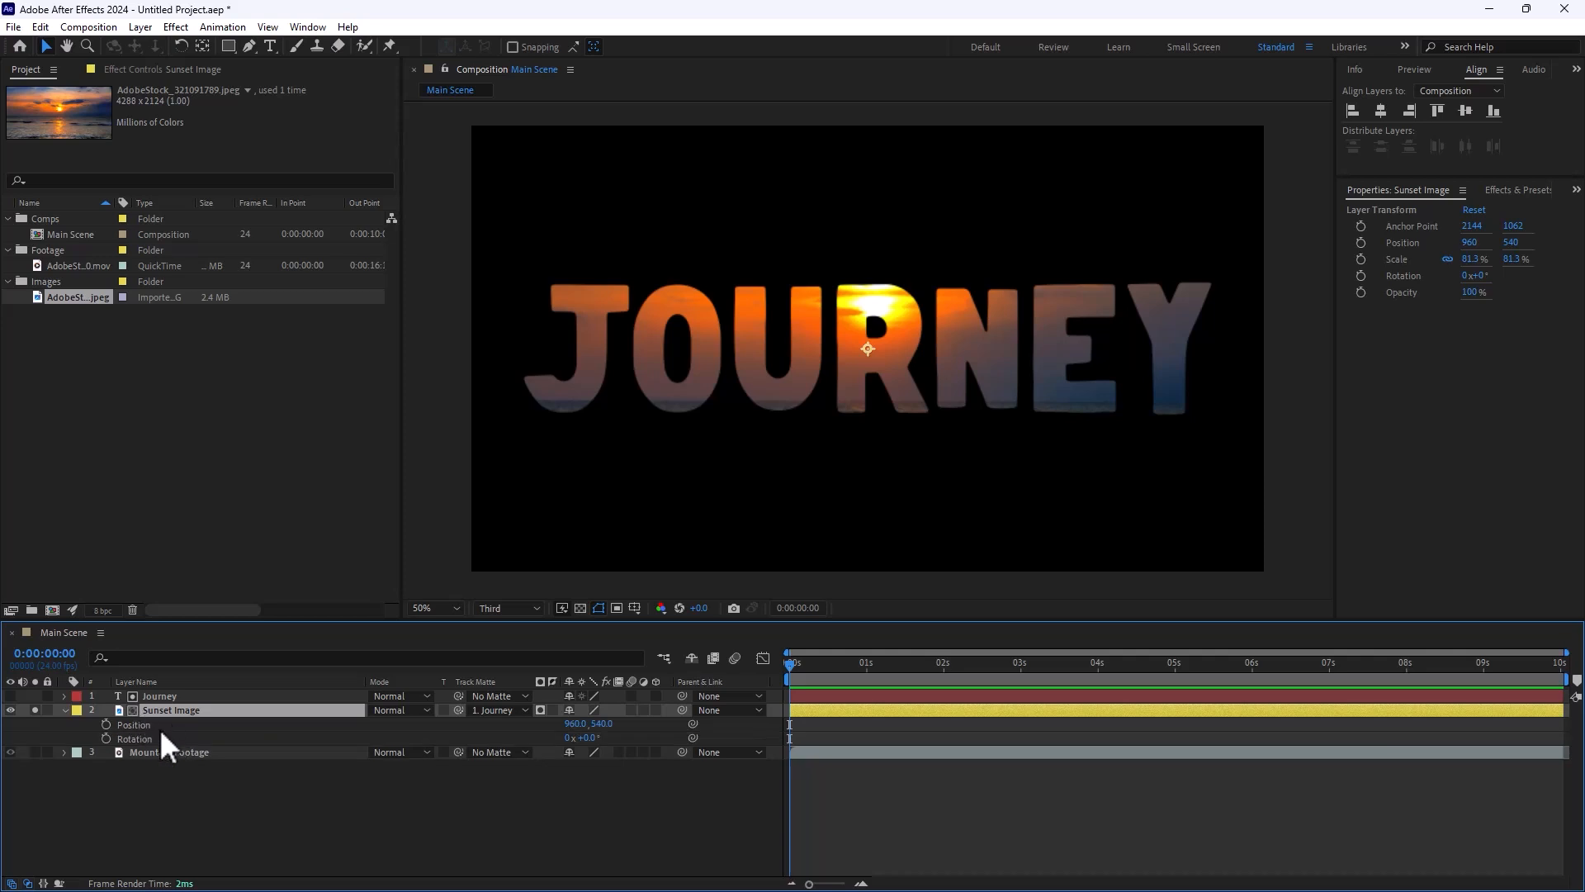
key("shift+s")
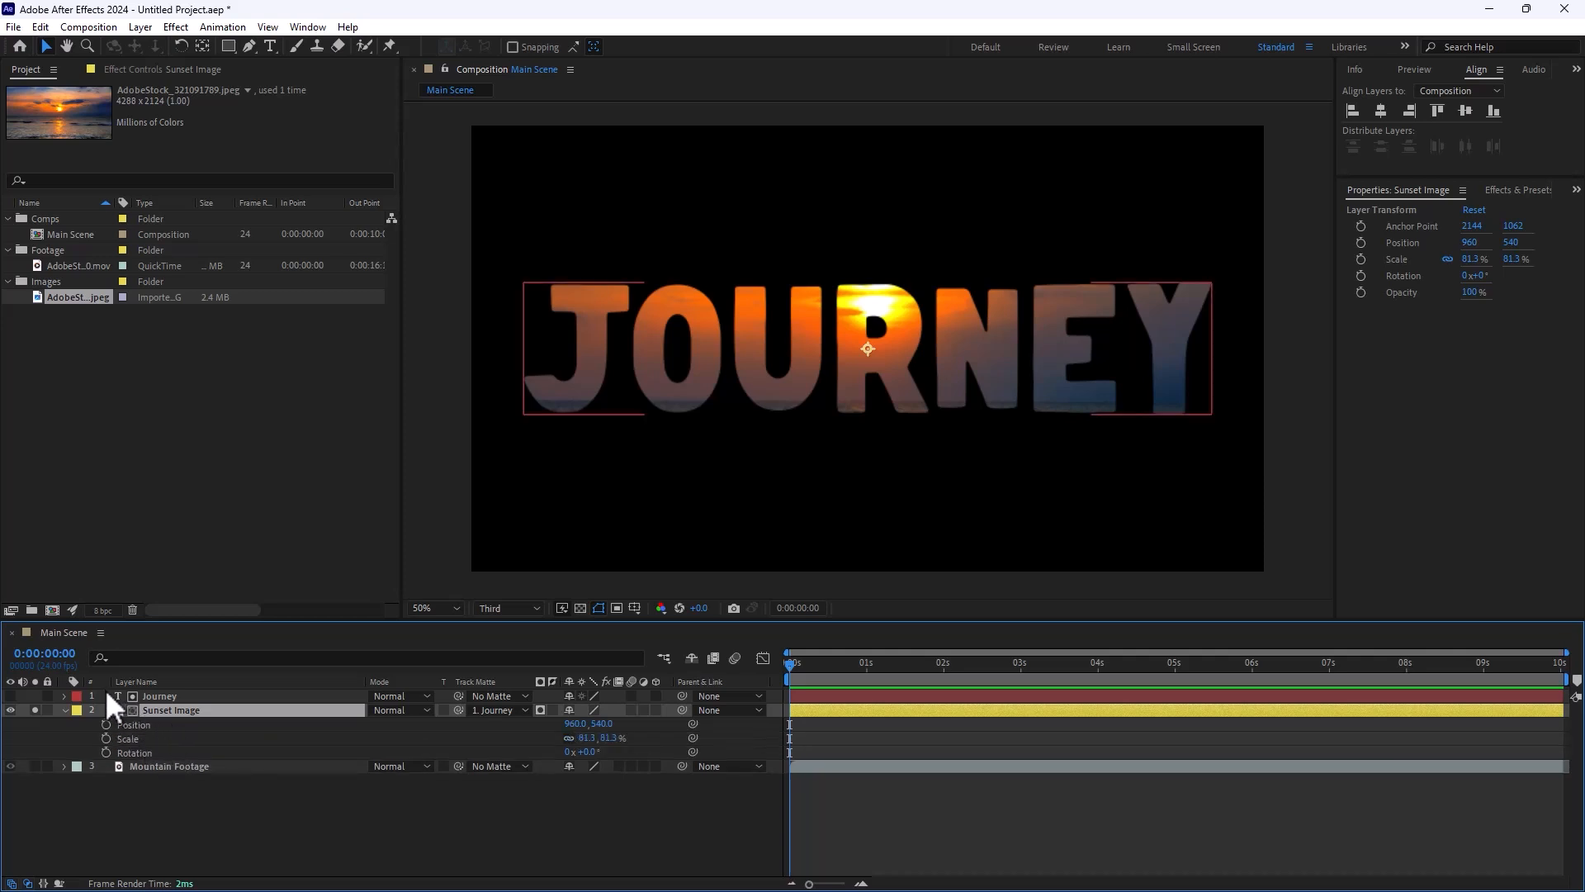
left_click(64, 710)
left_click(64, 710)
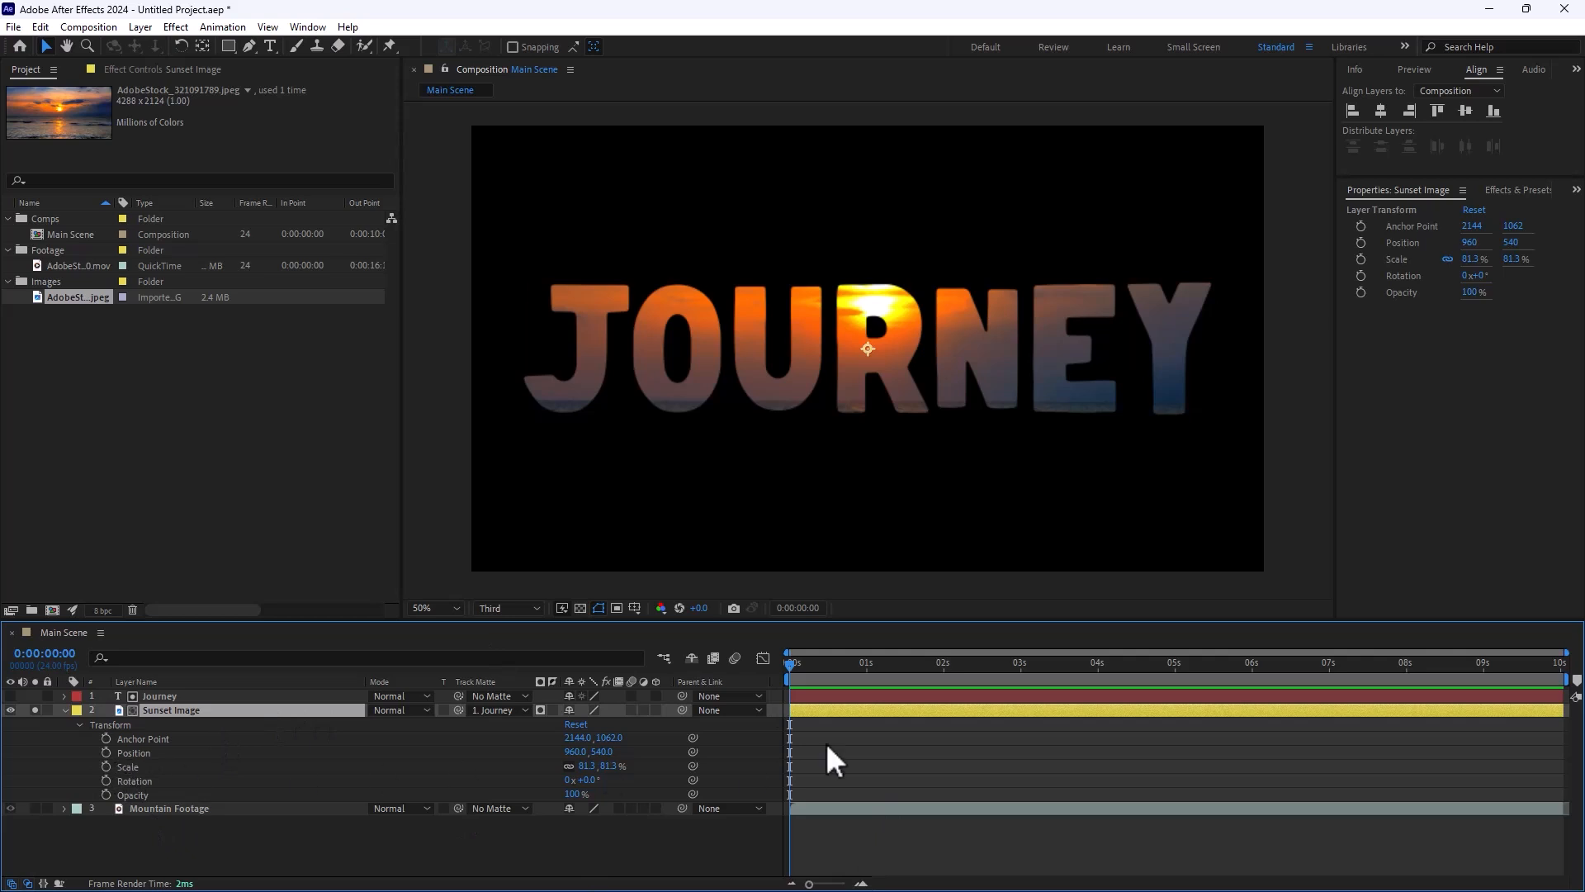
- Keyframe the Sunset Image layer's scale at 39.3% at 0 seconds and 325.3% at 5 seconds
left_click_drag(795, 665, 736, 695)
left_click(105, 767)
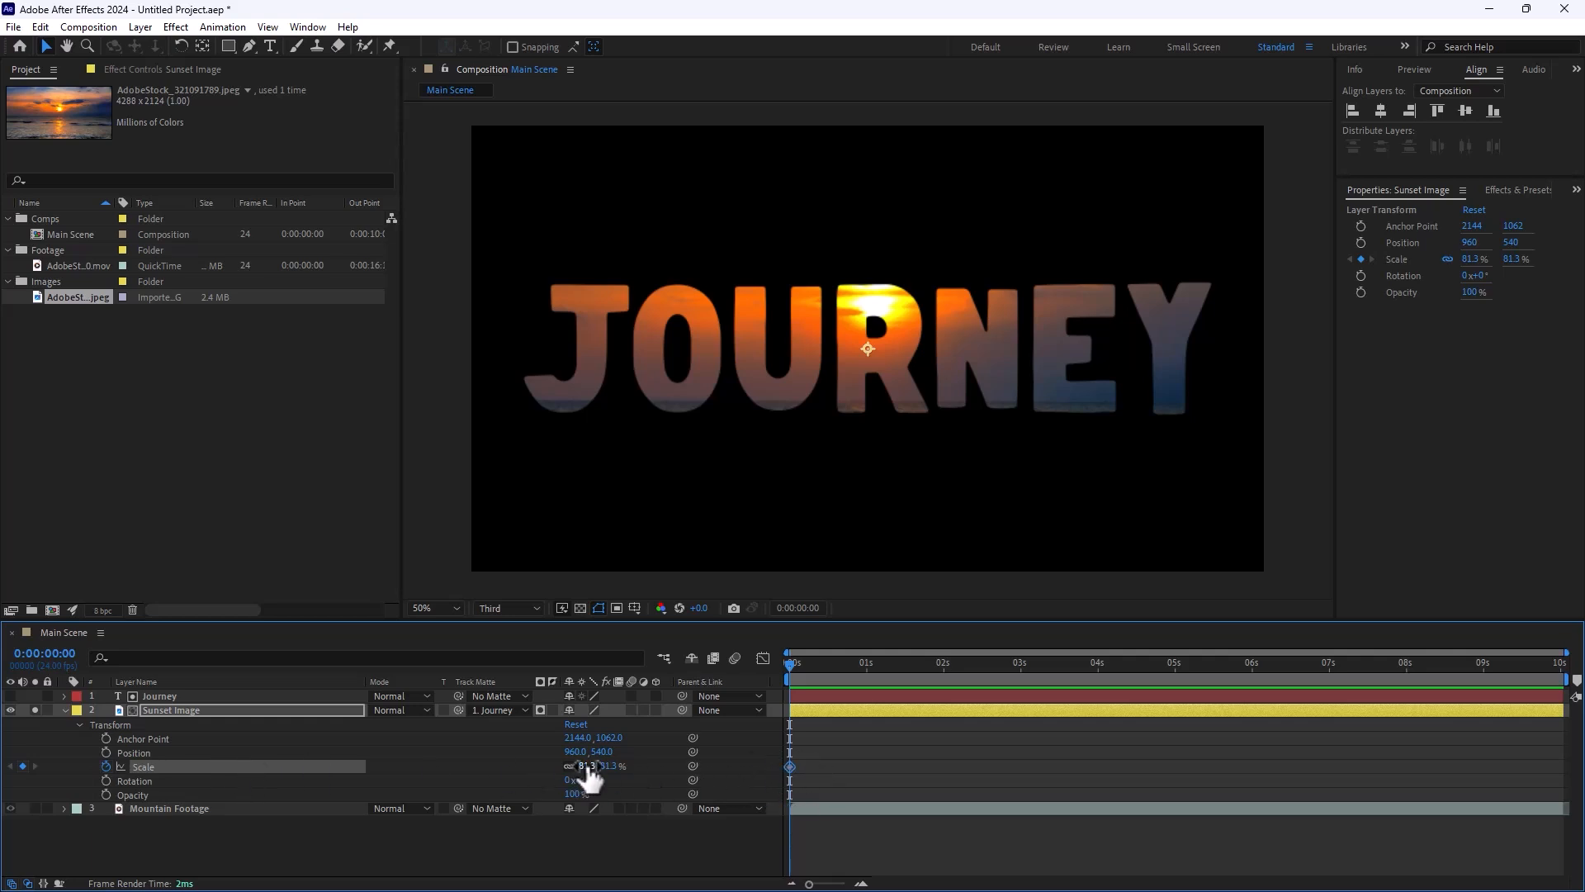
left_click_drag(587, 765, 555, 766)
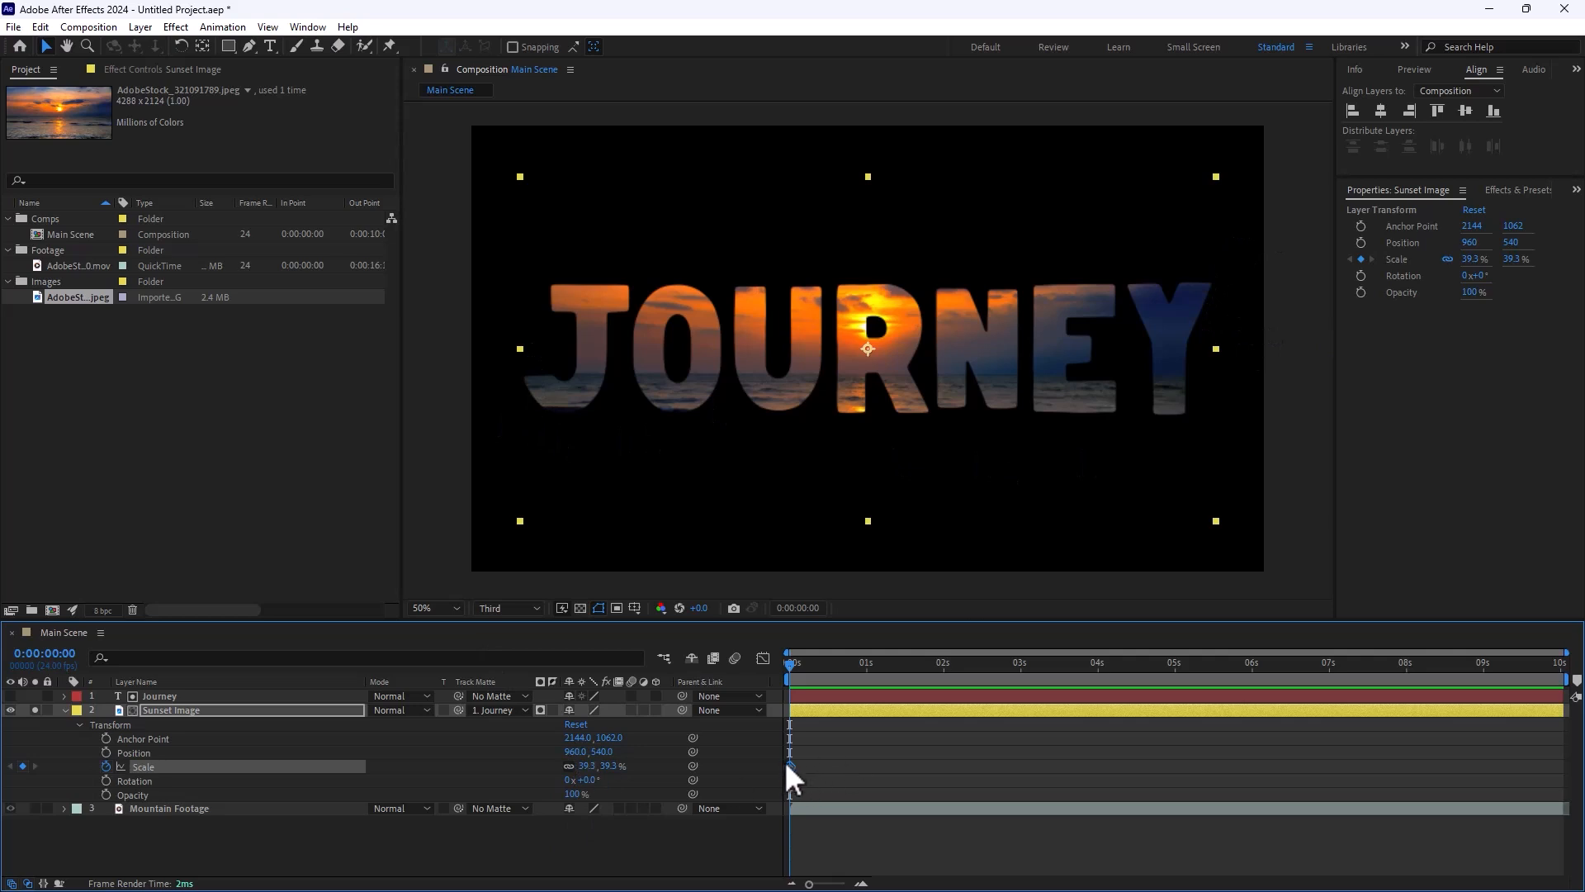
left_click_drag(815, 664, 1176, 675)
left_click_drag(584, 767, 817, 767)
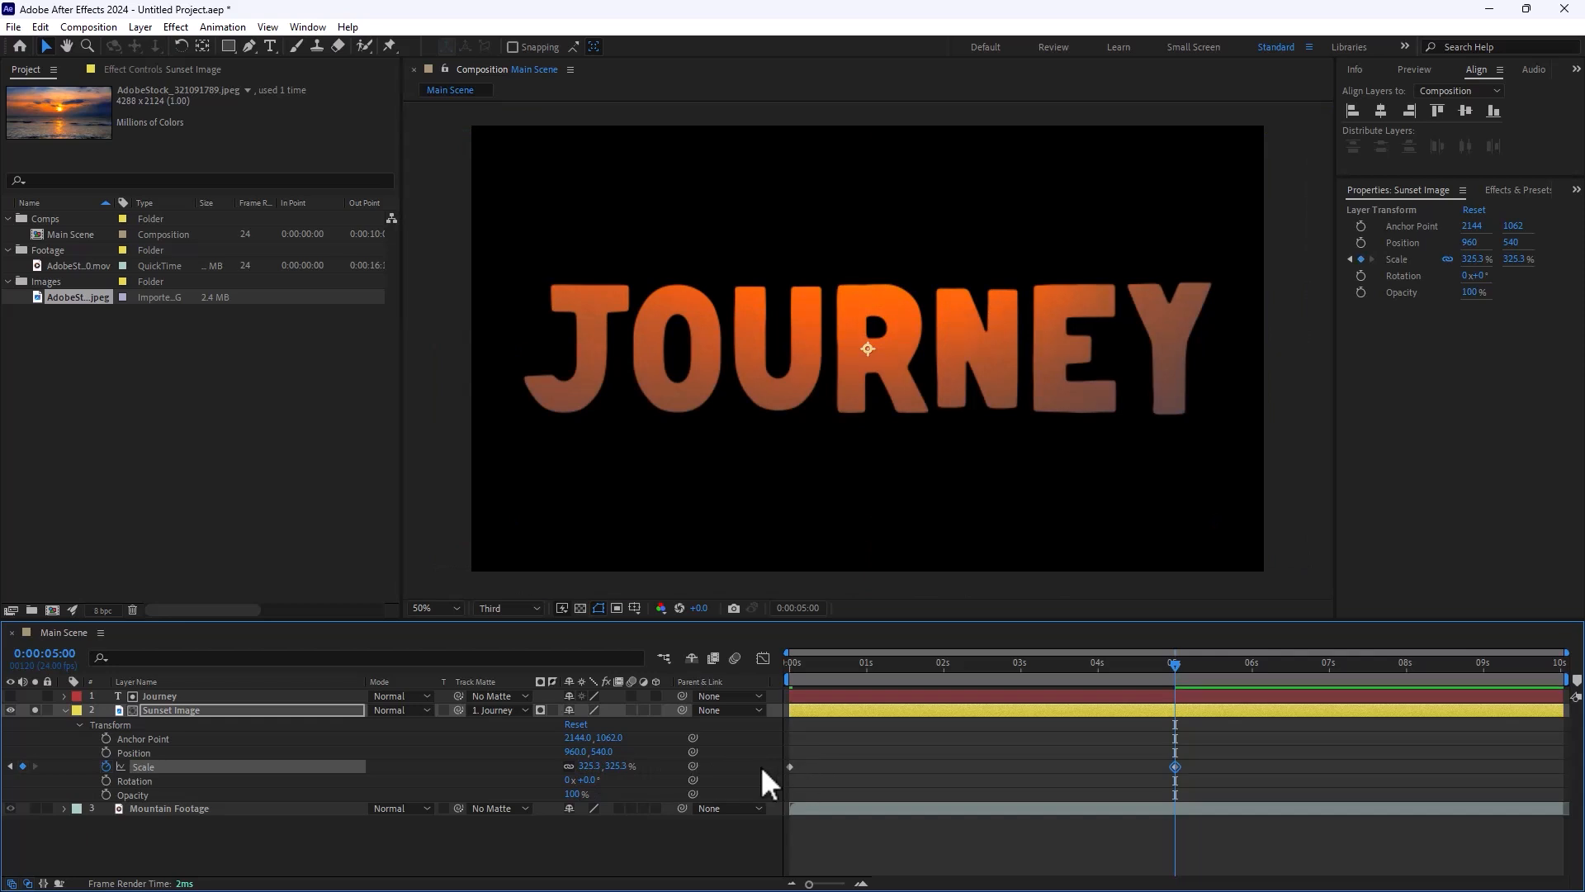
- Set the Sunset Image layer to No Matte, scrub through its scale animation, and reassign Journey as its matte
left_click(525, 710)
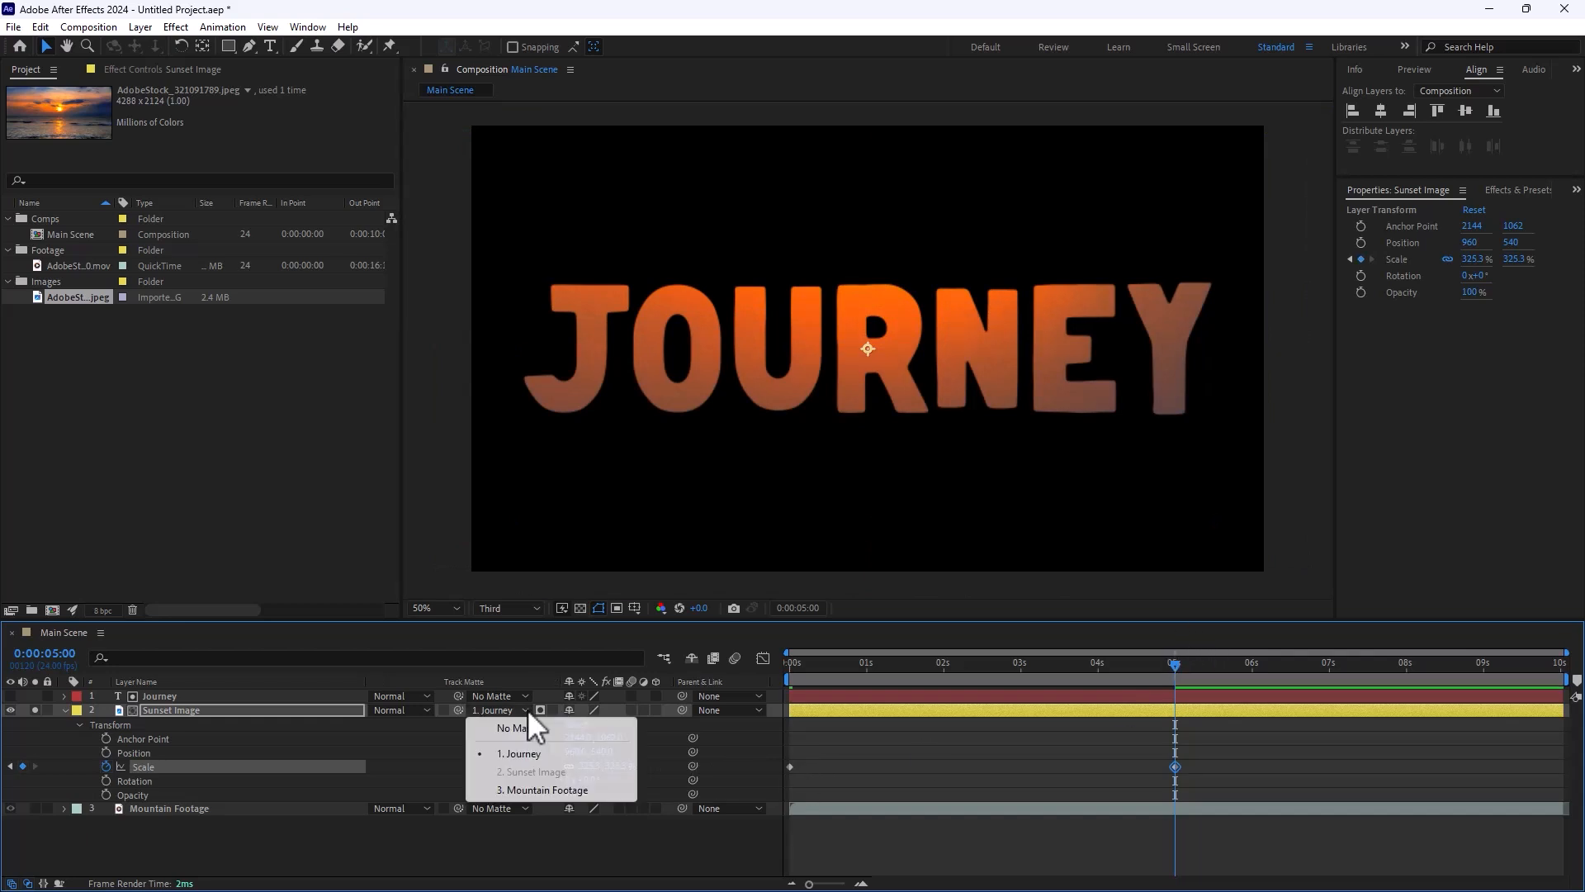
left_click(524, 728)
left_click_drag(870, 665, 1182, 669)
left_click(525, 710)
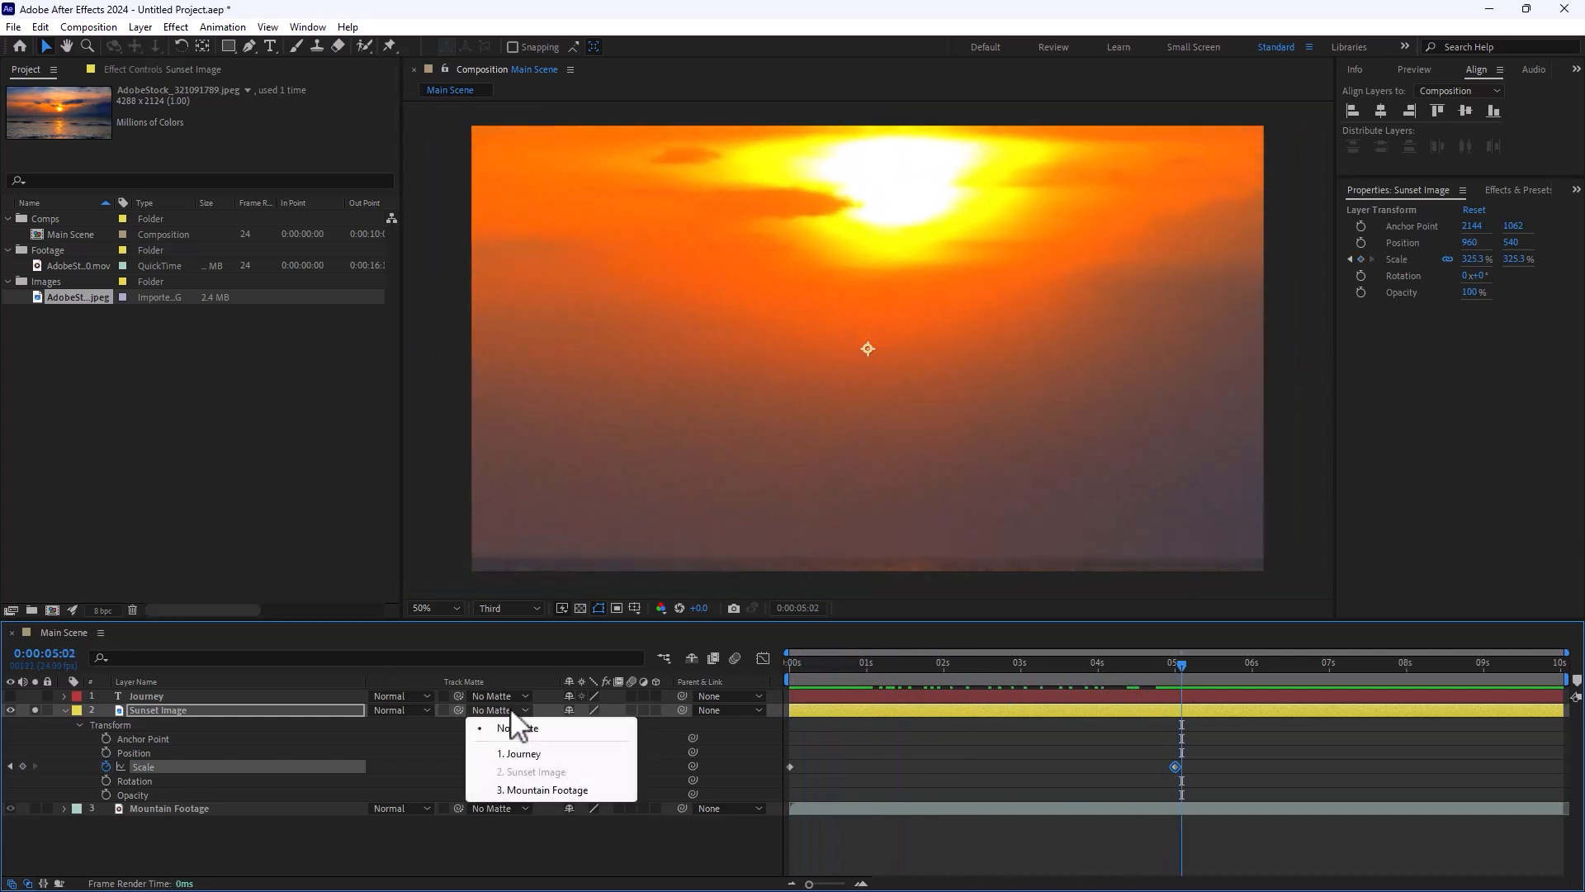
left_click(547, 757)
- Return to the start of the composition and preview the scale animation inside the Journey text
left_click(831, 660)
left_click_drag(830, 660, 763, 664)
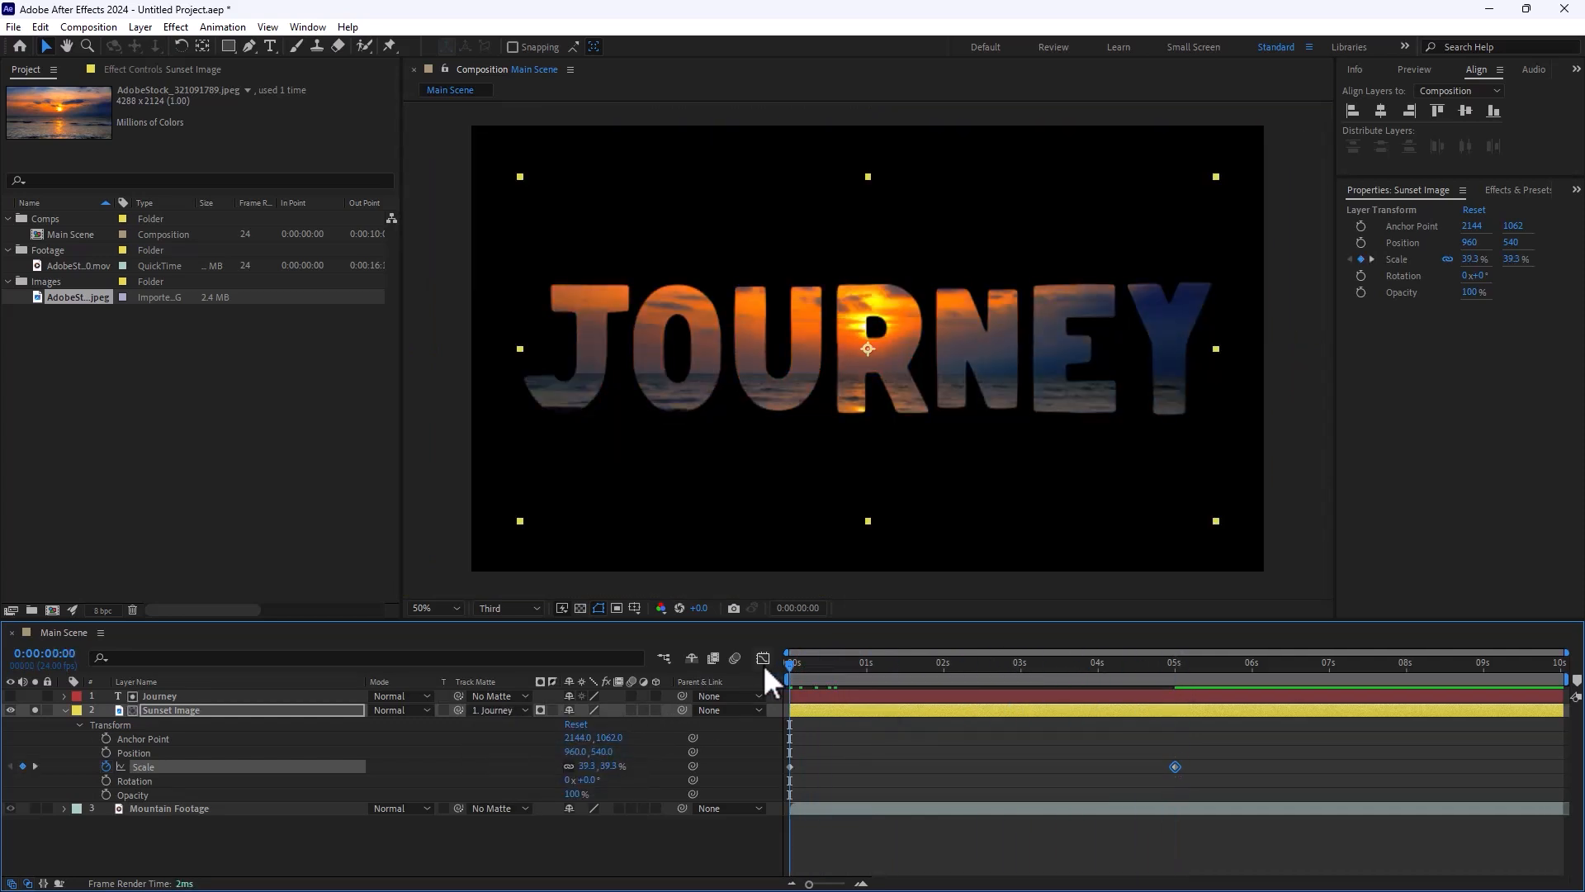
key("space")
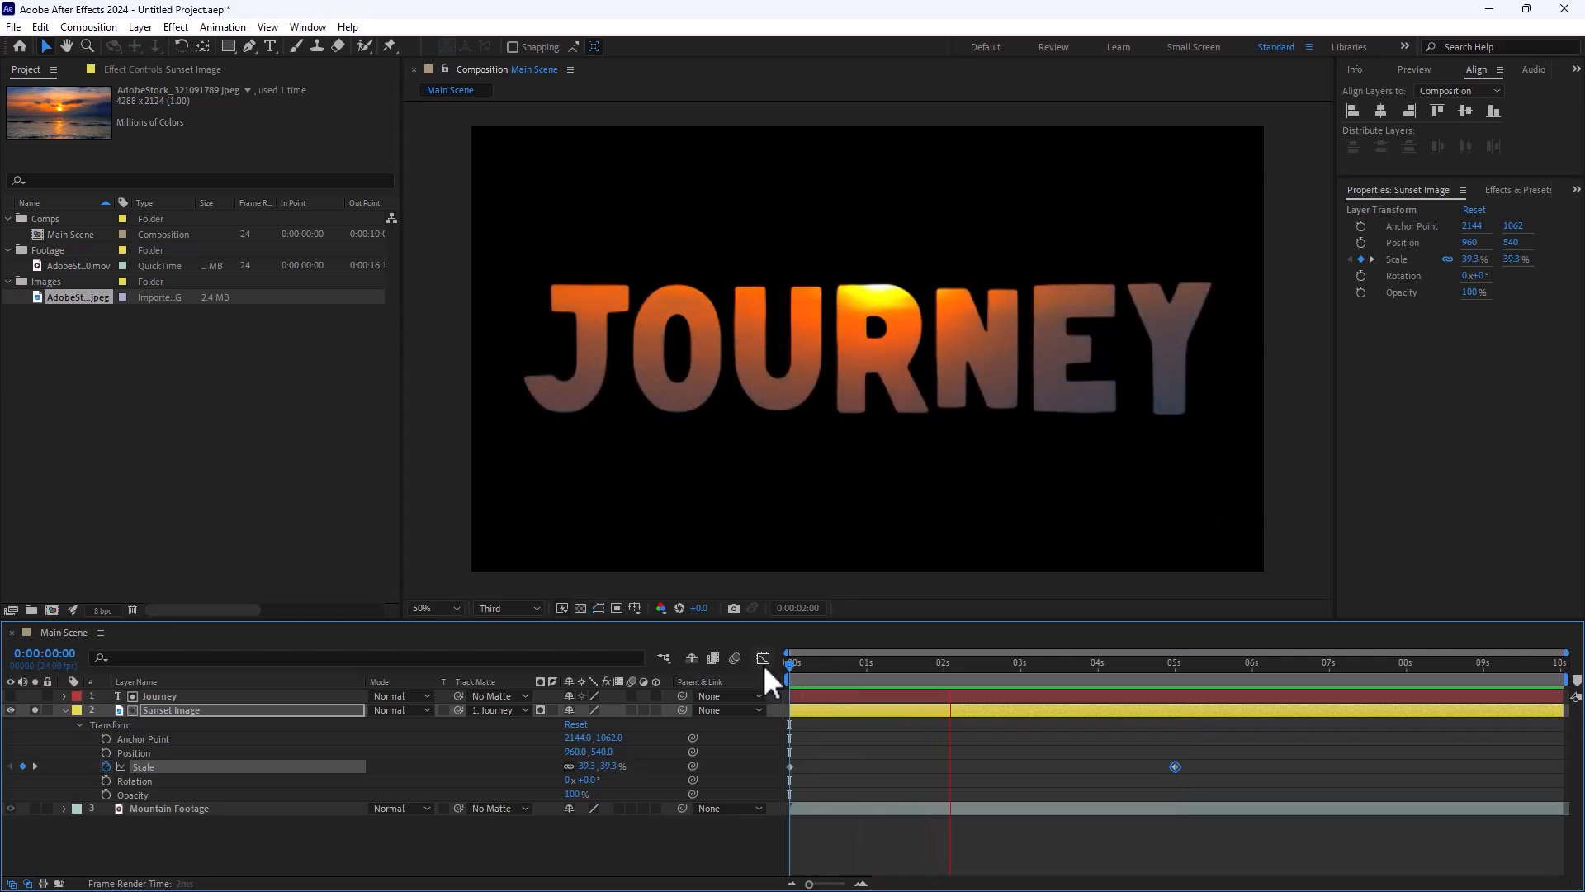
key("space")
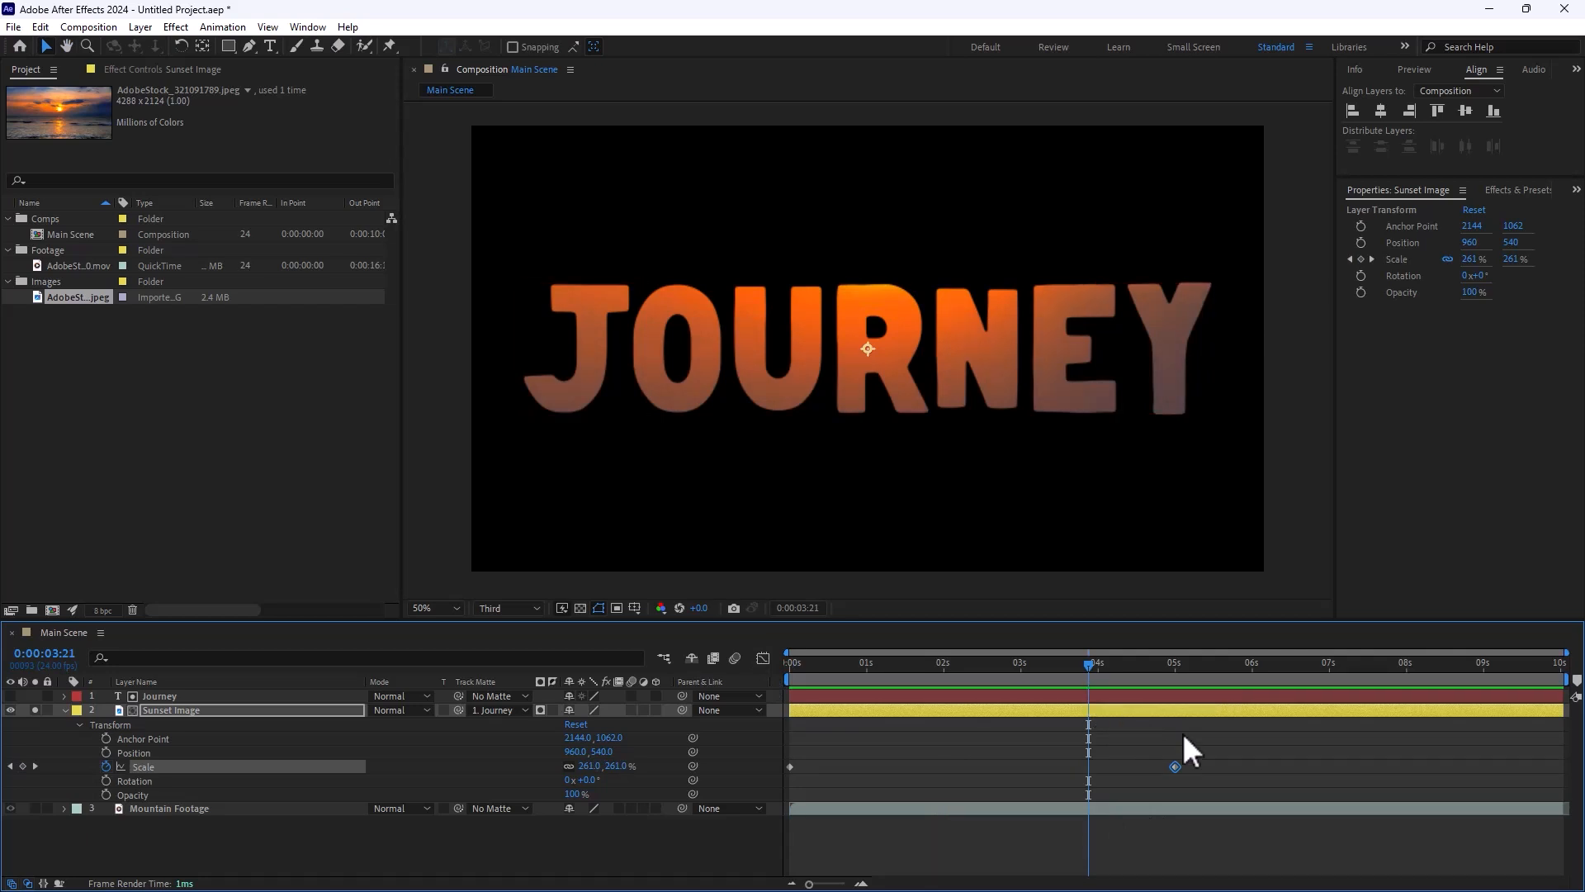
- Apply Easy Ease to both scale keyframes of the Sunset Image layer
left_click_drag(1233, 734, 746, 805)
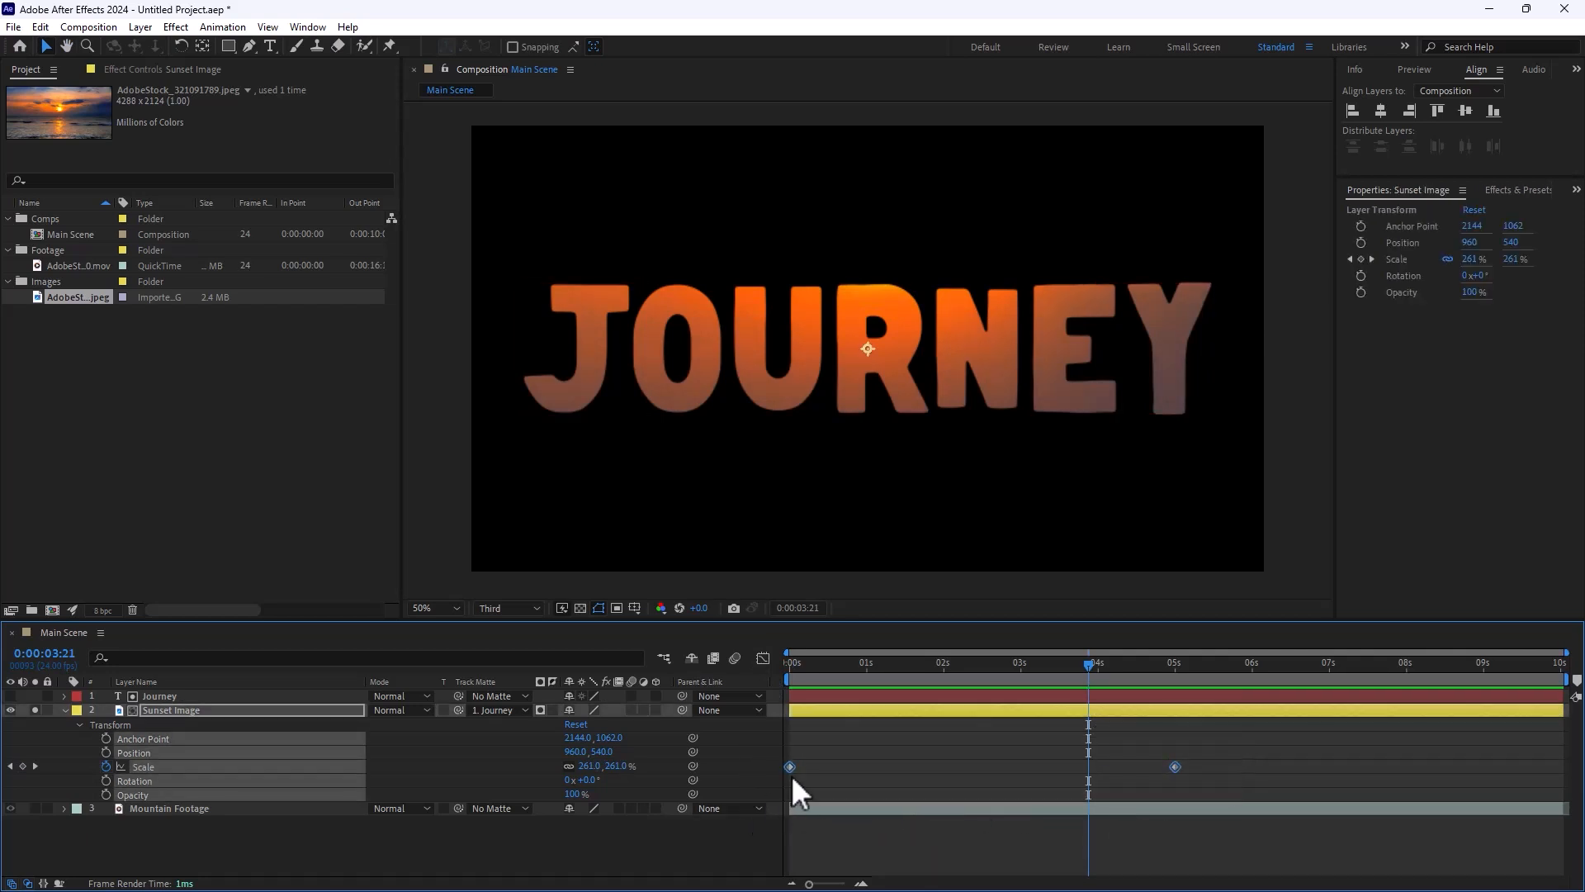
right_click(787, 766)
mouse_move(948, 754)
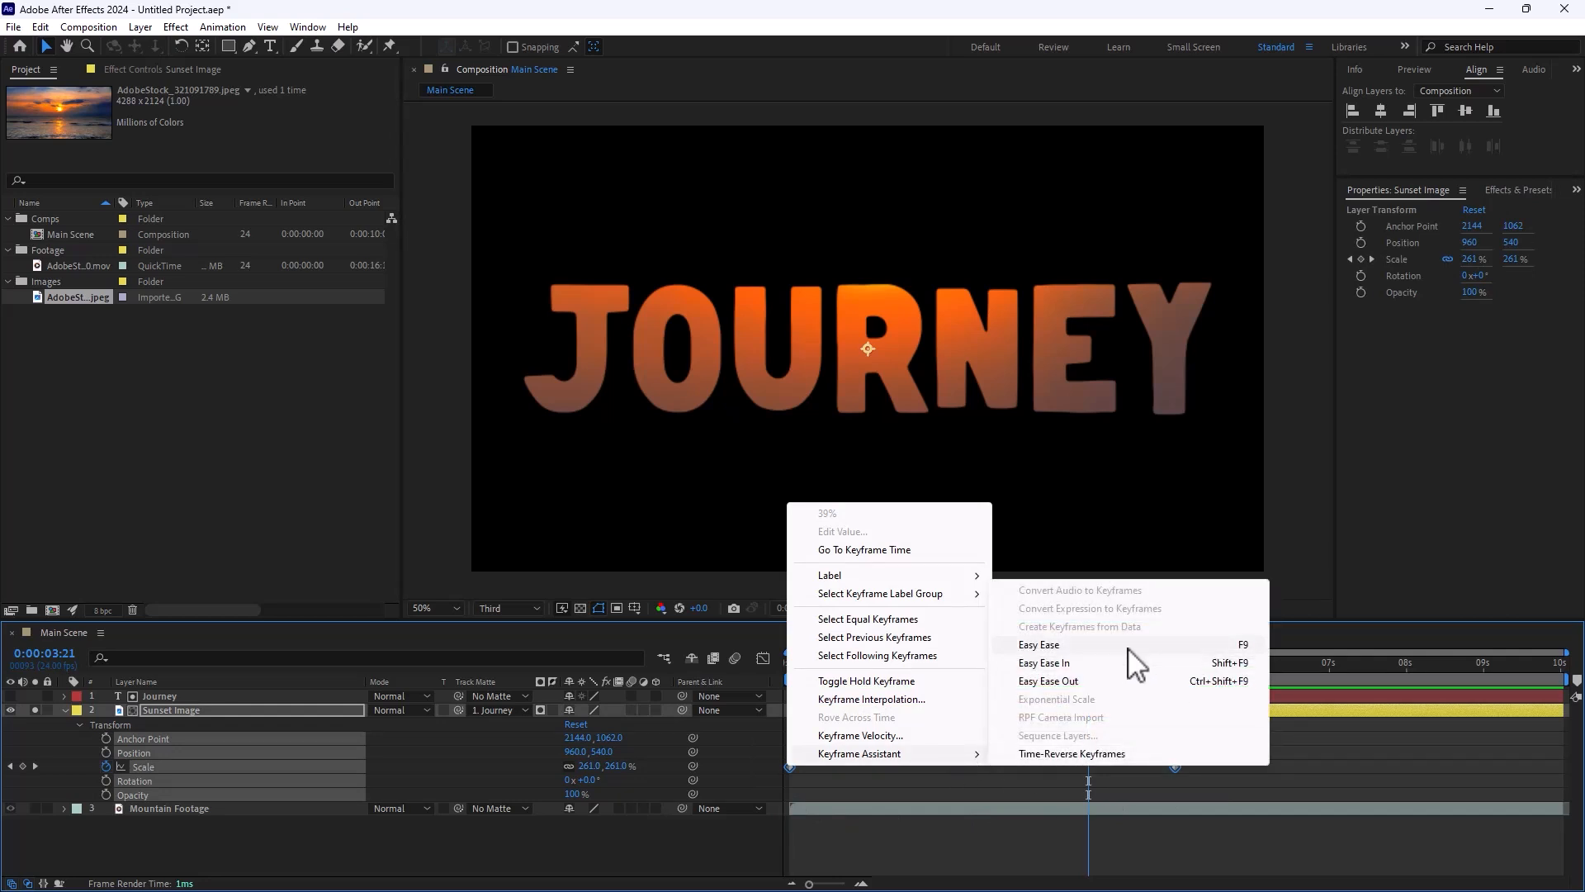
left_click(1039, 645)
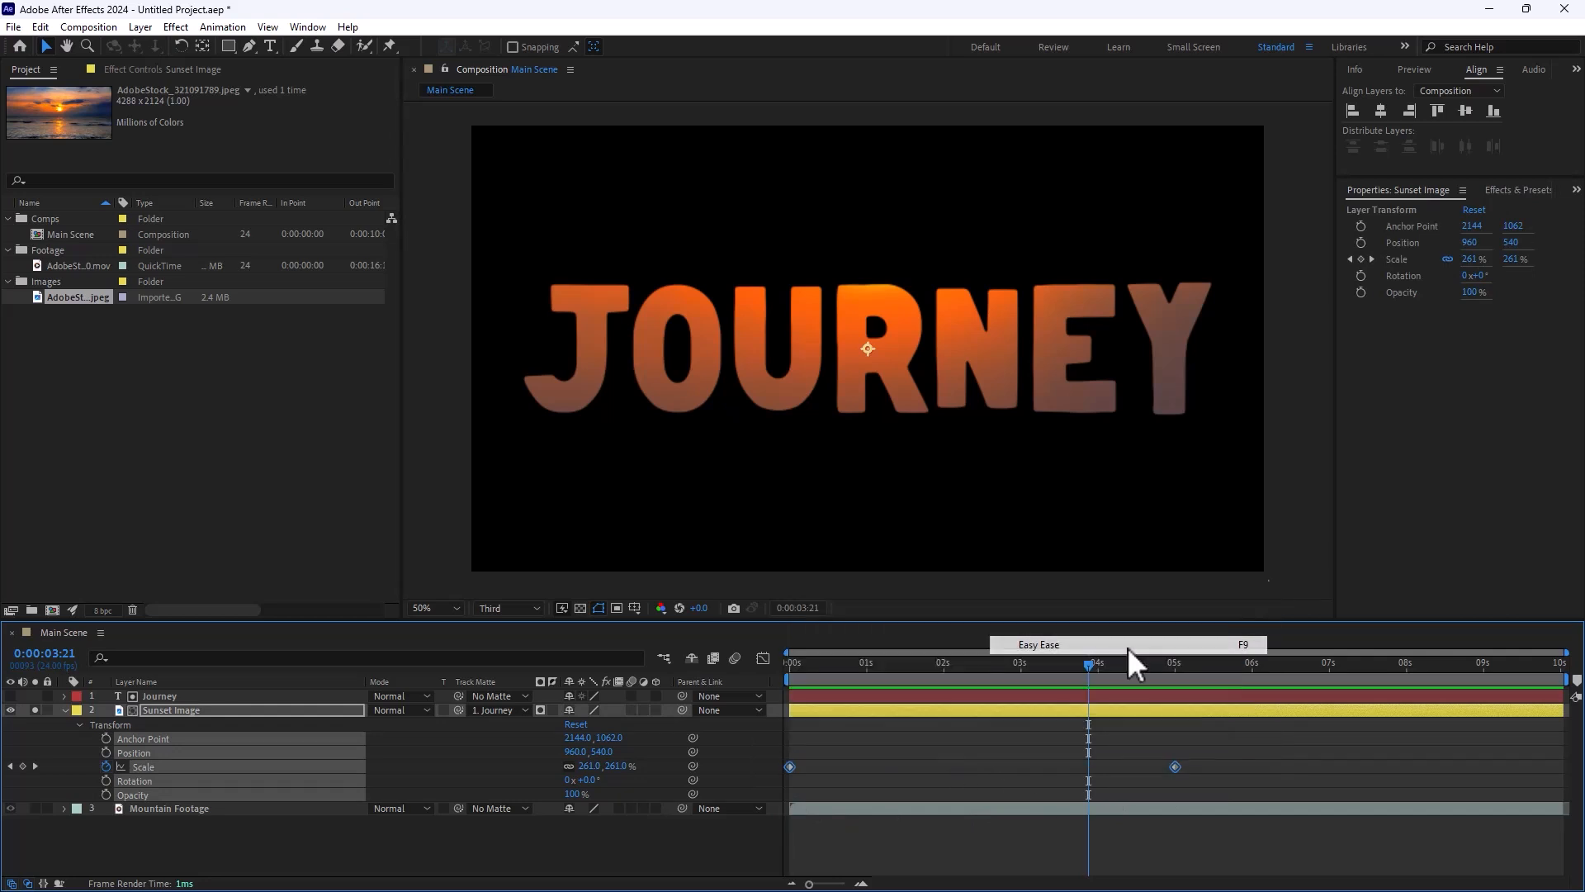
- Preview the eased scale animation inside the Journey text from the start of the composition
left_click_drag(834, 664, 744, 668)
key("space")
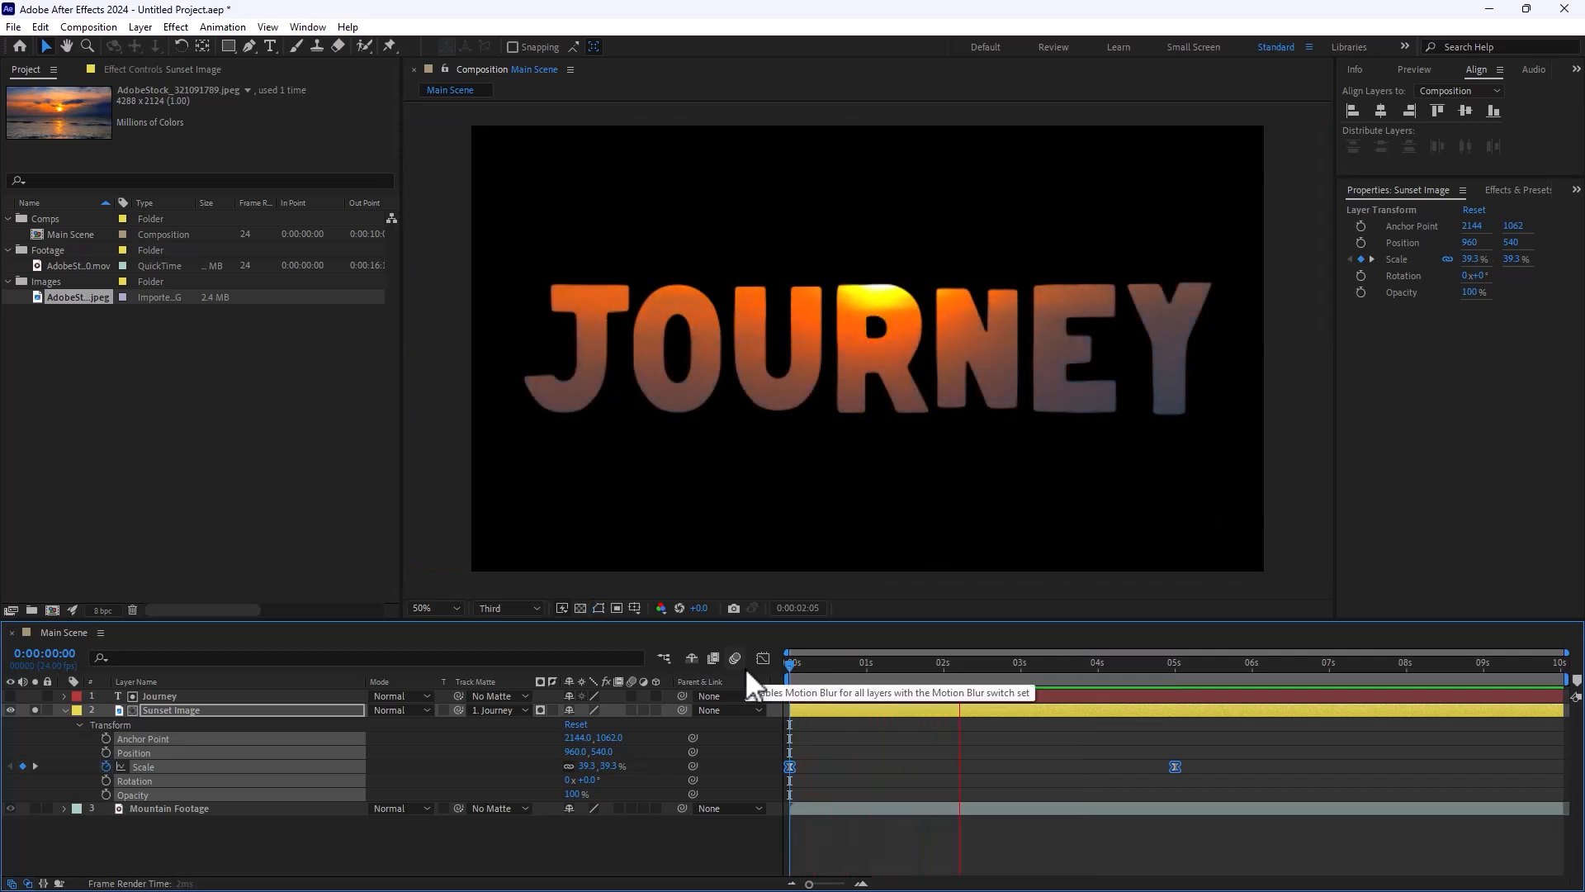
key("space")
- Move the second scale keyframe of the Sunset Image layer to about 8 seconds and preview the animation from the start
left_click(1175, 766)
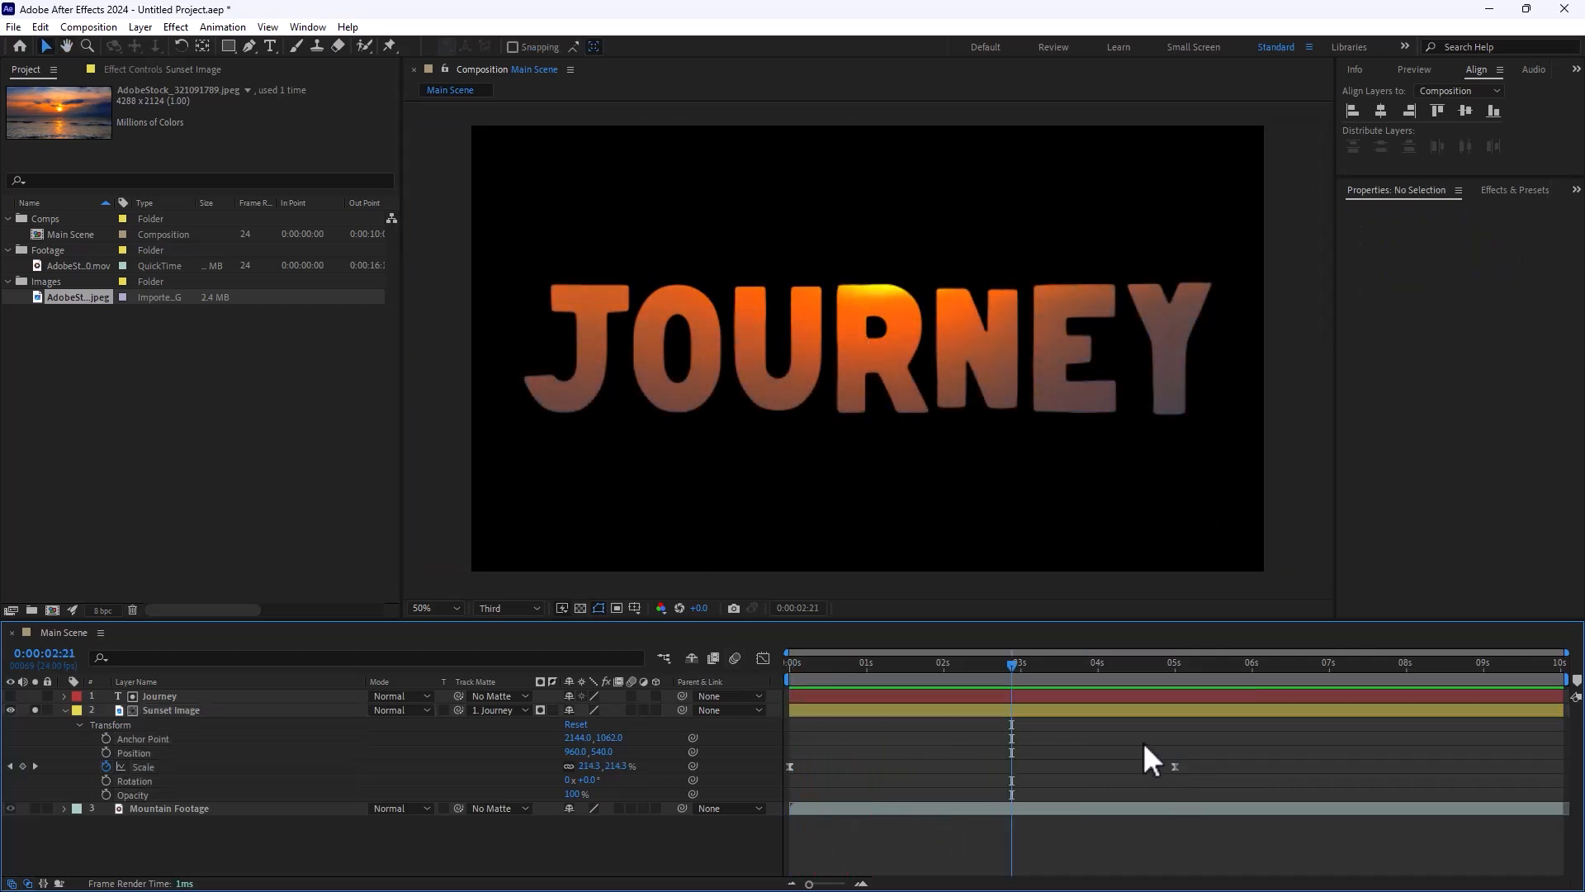
left_click(1172, 662)
key("Caps_Lock")
left_click(1172, 662)
key("Caps_Lock")
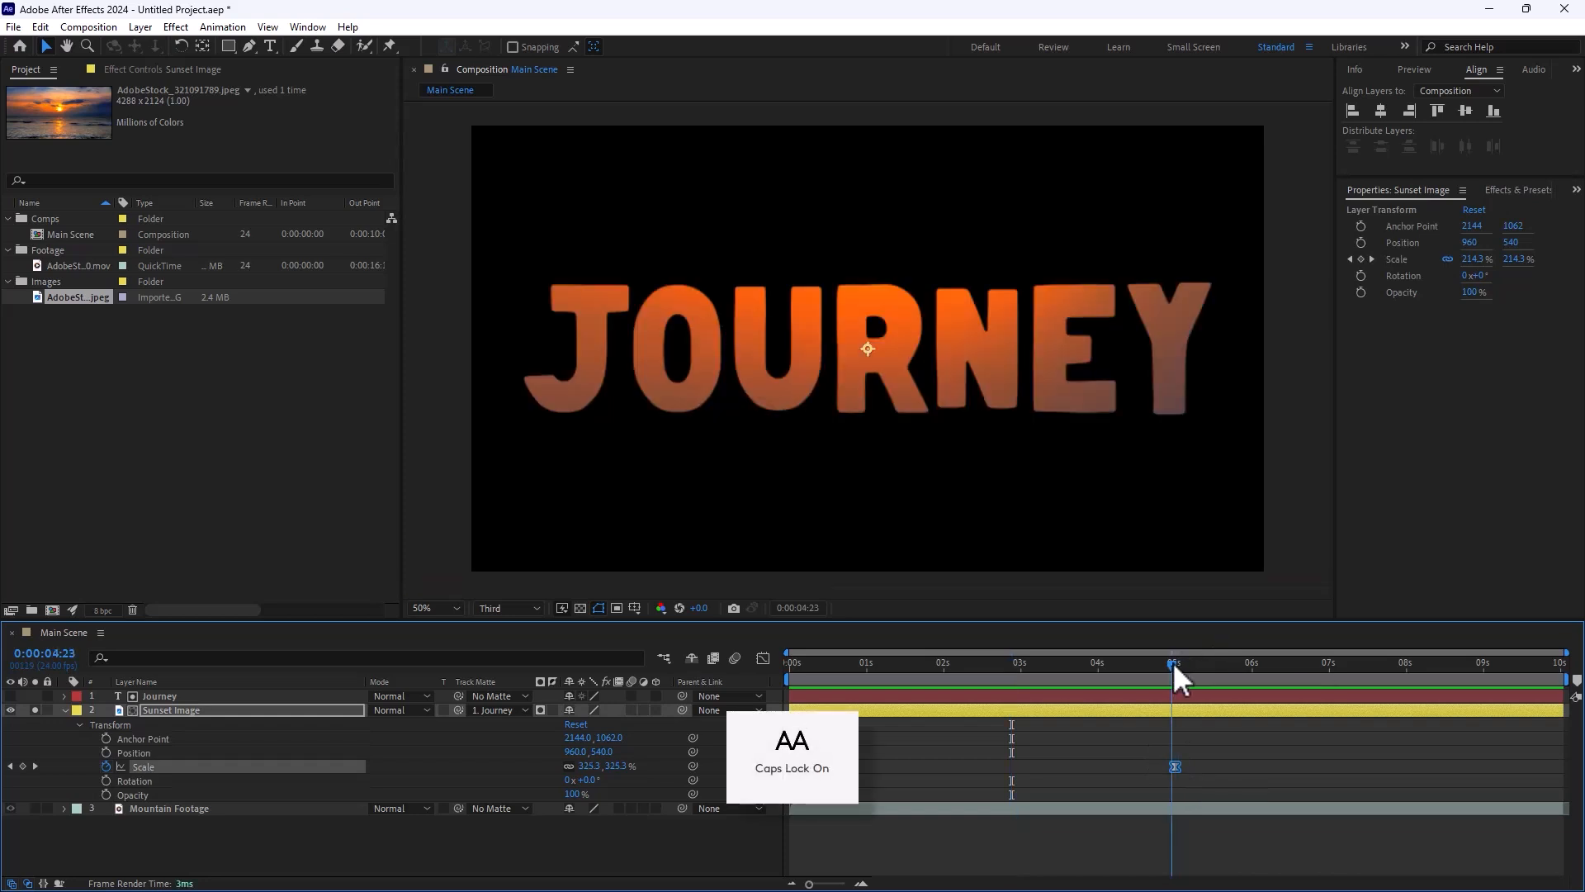
key("Caps_Lock")
left_click_drag(1173, 662, 1179, 661)
left_click_drag(1142, 749, 1182, 770)
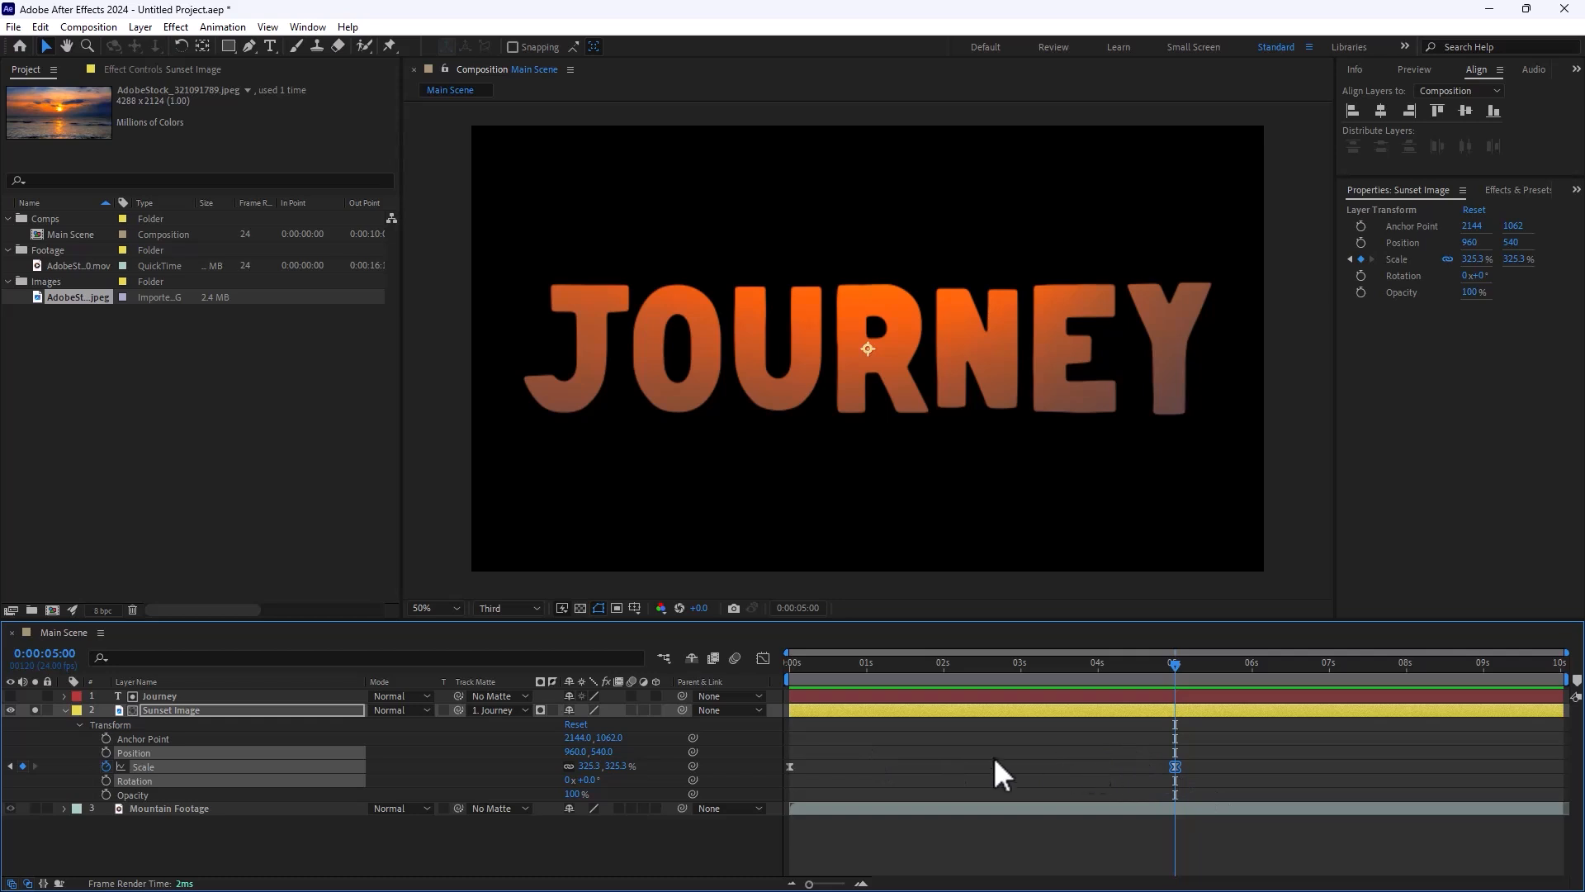
left_click_drag(1147, 736, 1404, 767)
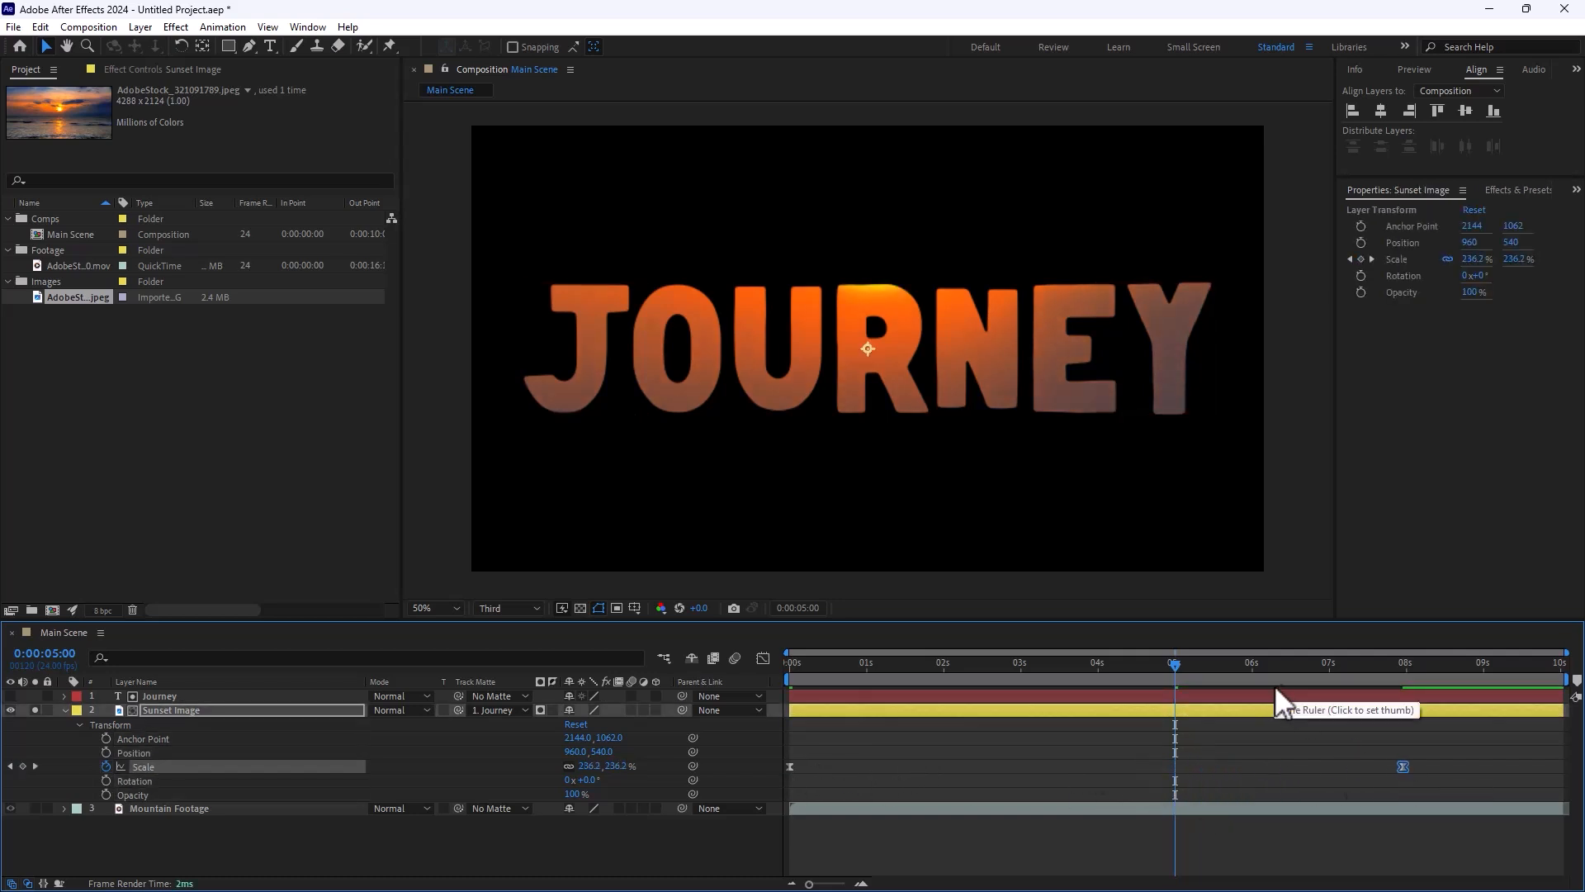
left_click(1297, 670)
key("Home")
key("space")
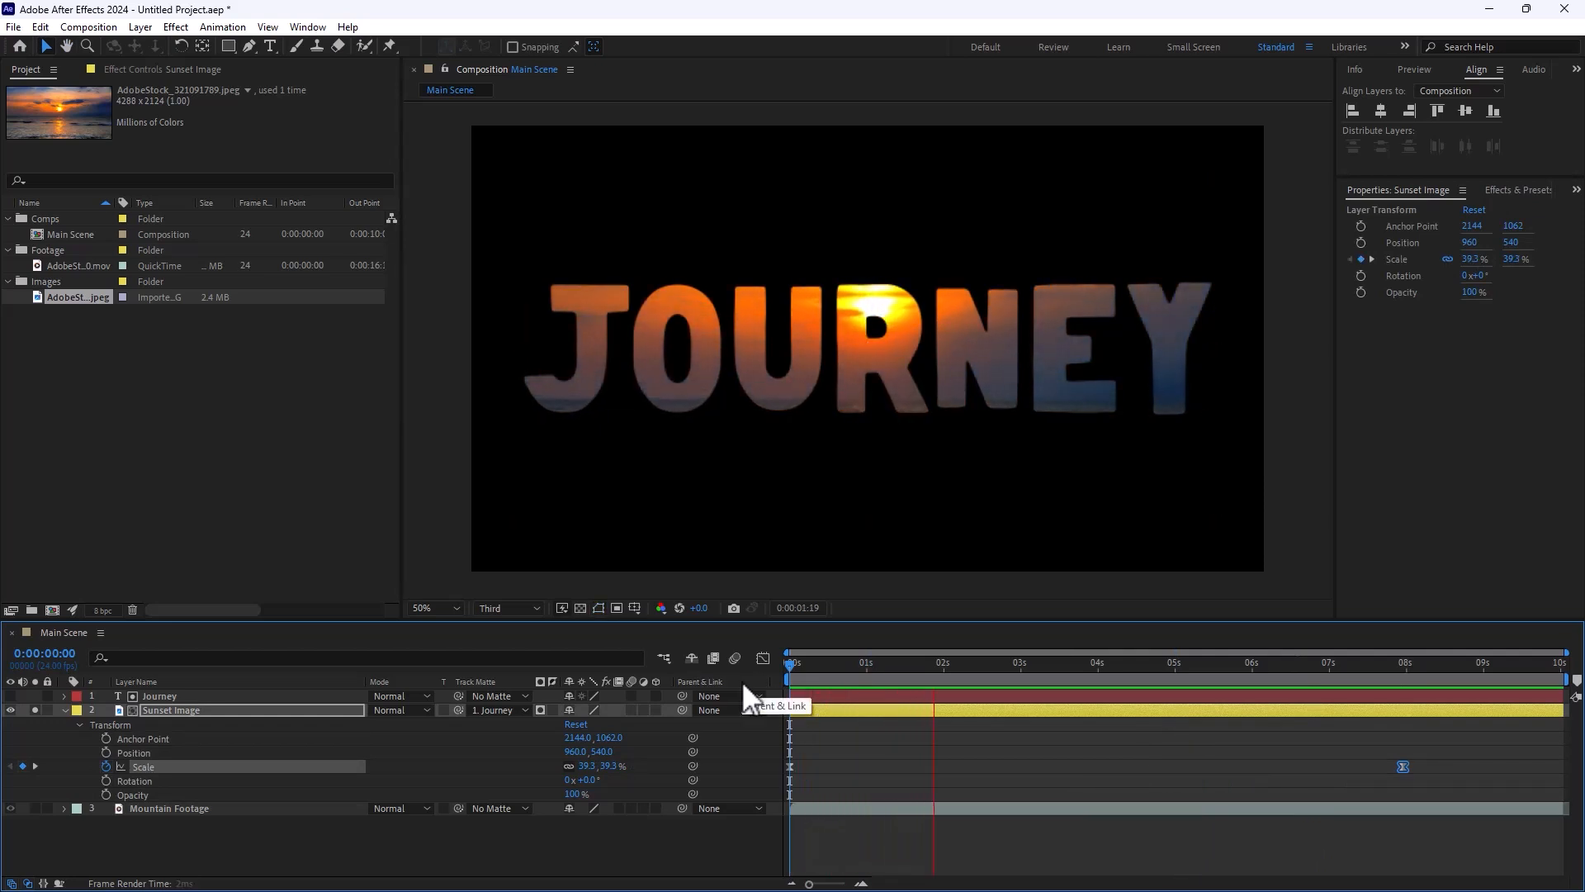
- Move the second scale keyframe to about half a second and preview the faster animation from the start
left_click_drag(1403, 767, 828, 767)
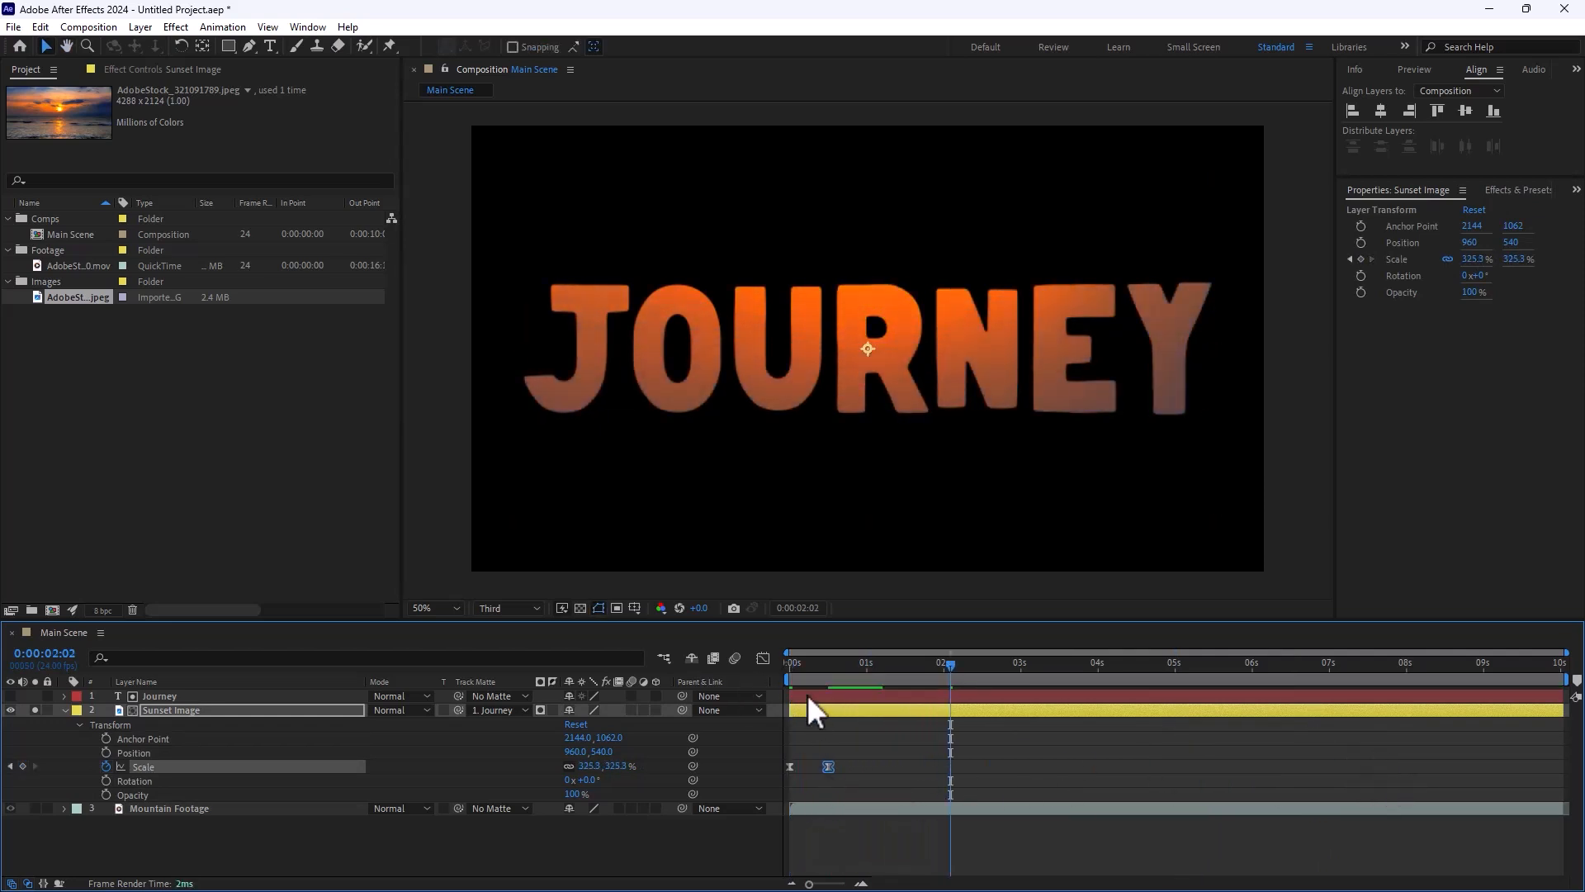
left_click(789, 665)
key("space")
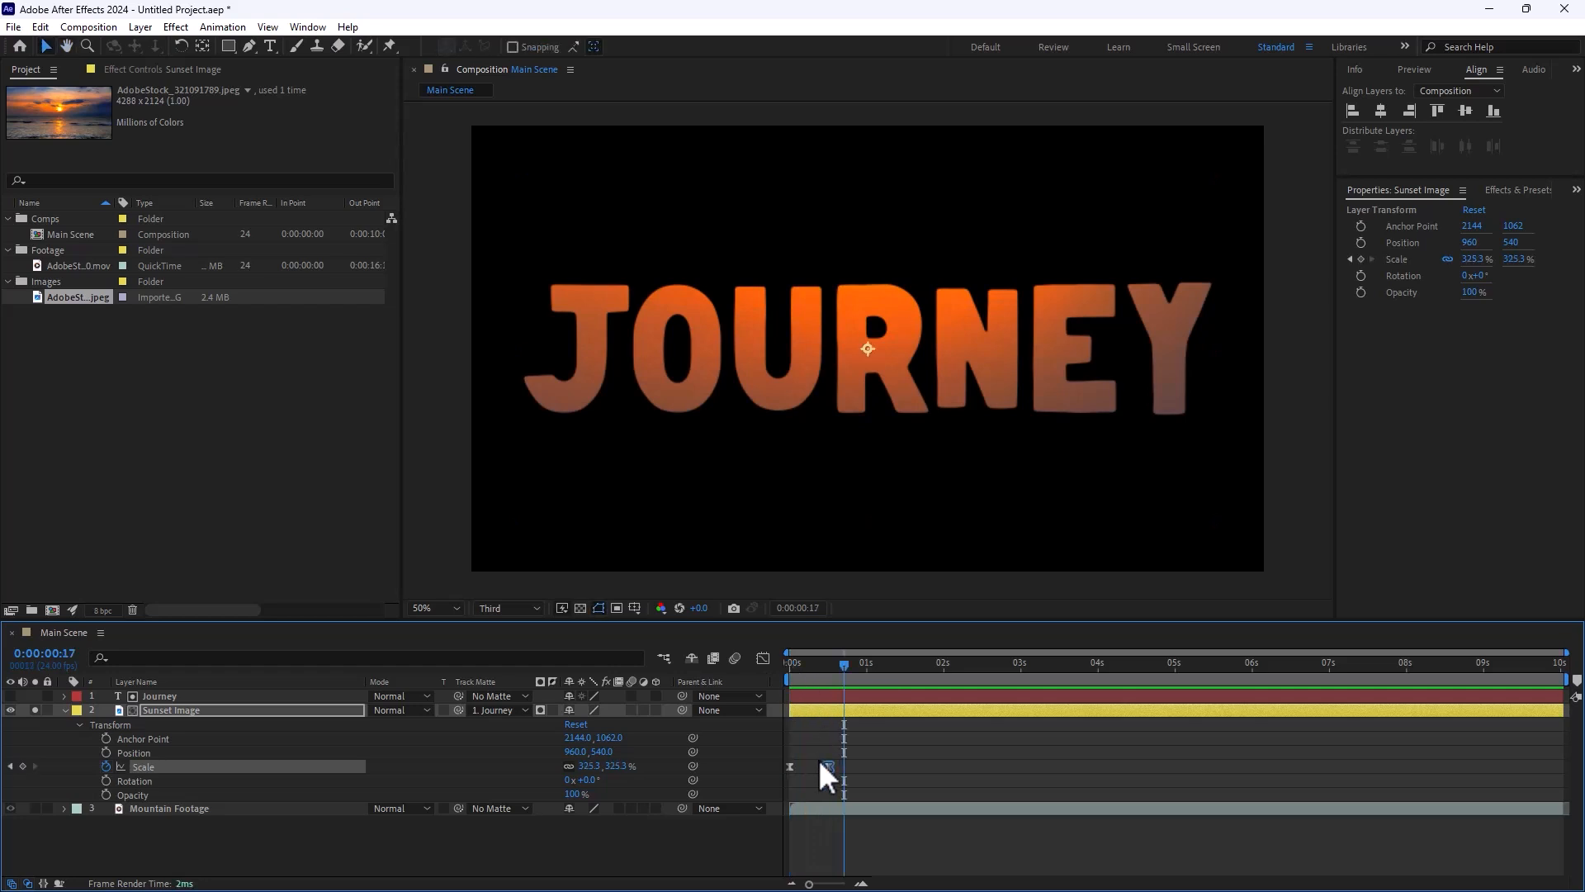
- Move the second scale keyframe of the Sunset Image layer to 7 seconds and preview the animation from the start
left_click_drag(819, 759, 1331, 770)
left_click(1332, 670)
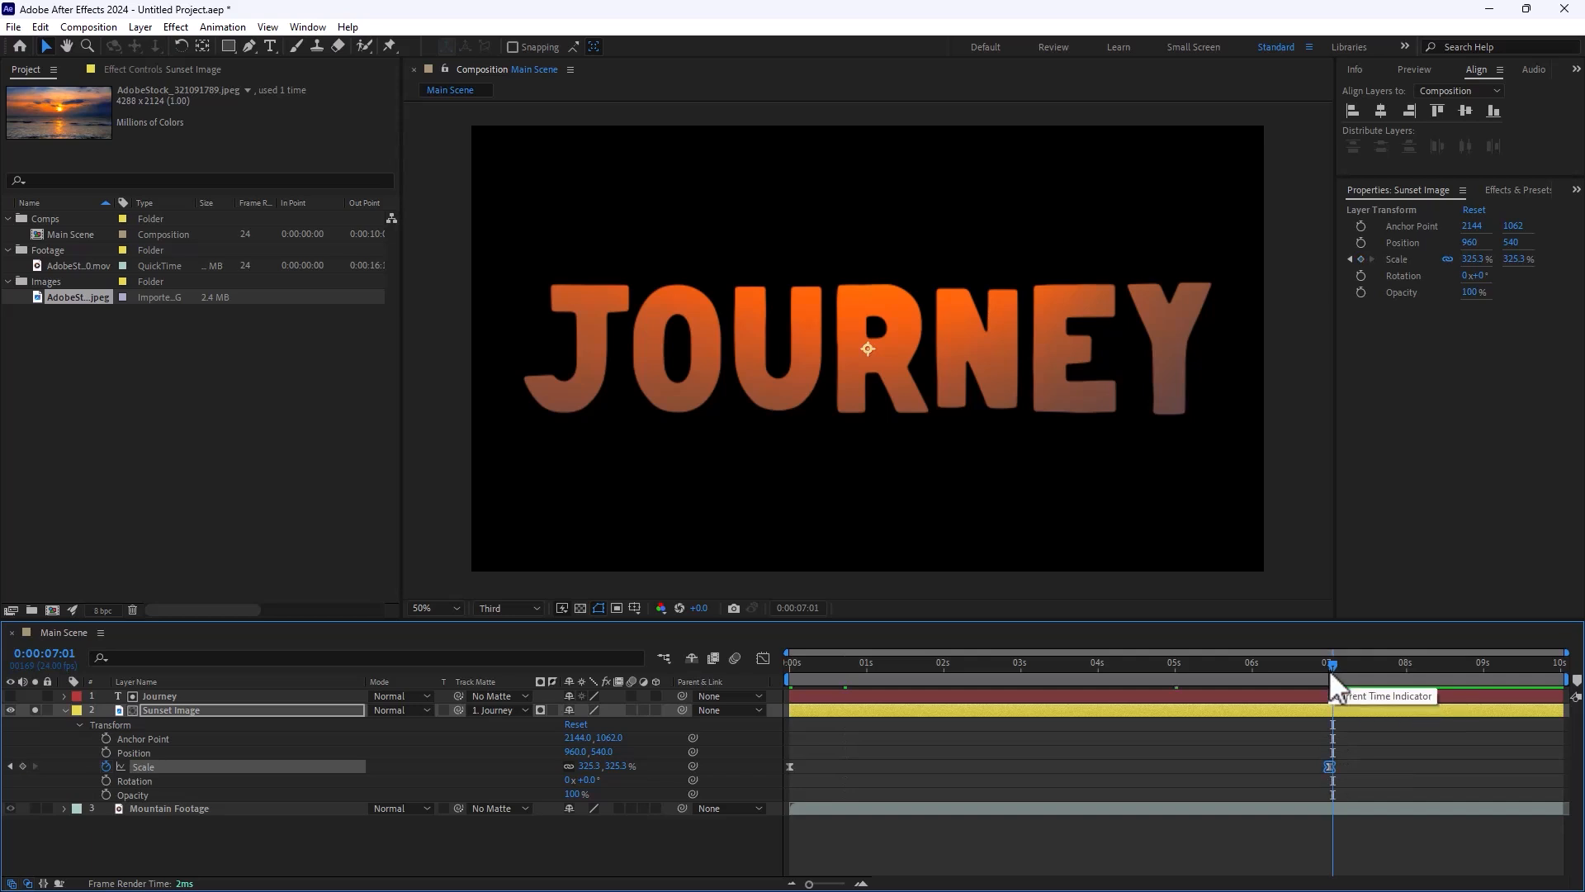
left_click(1327, 663)
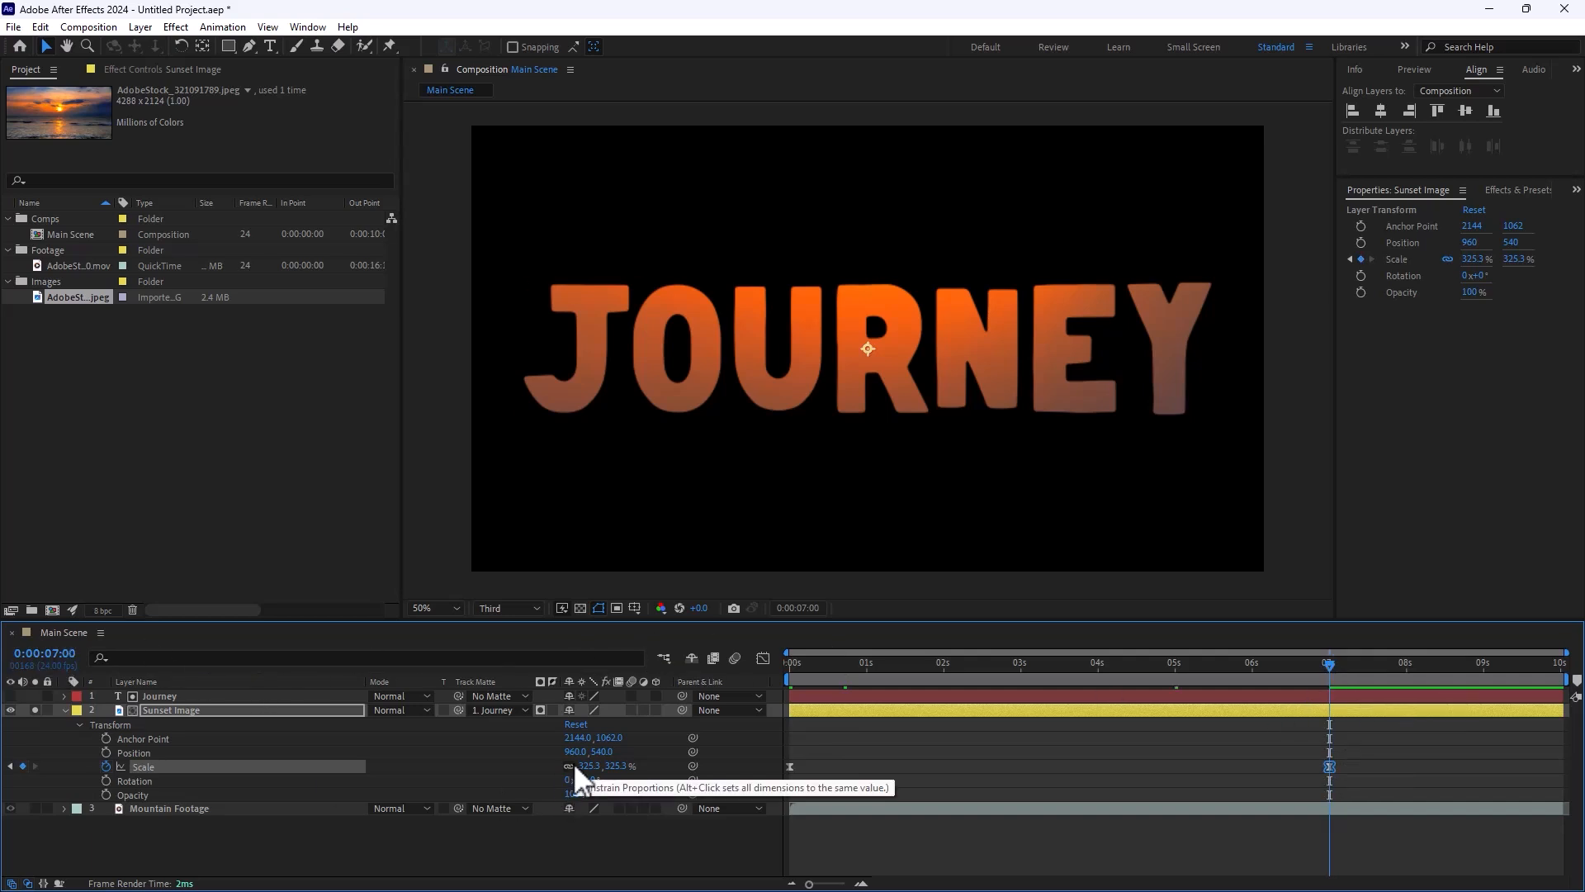
left_click(1294, 753)
key("Home")
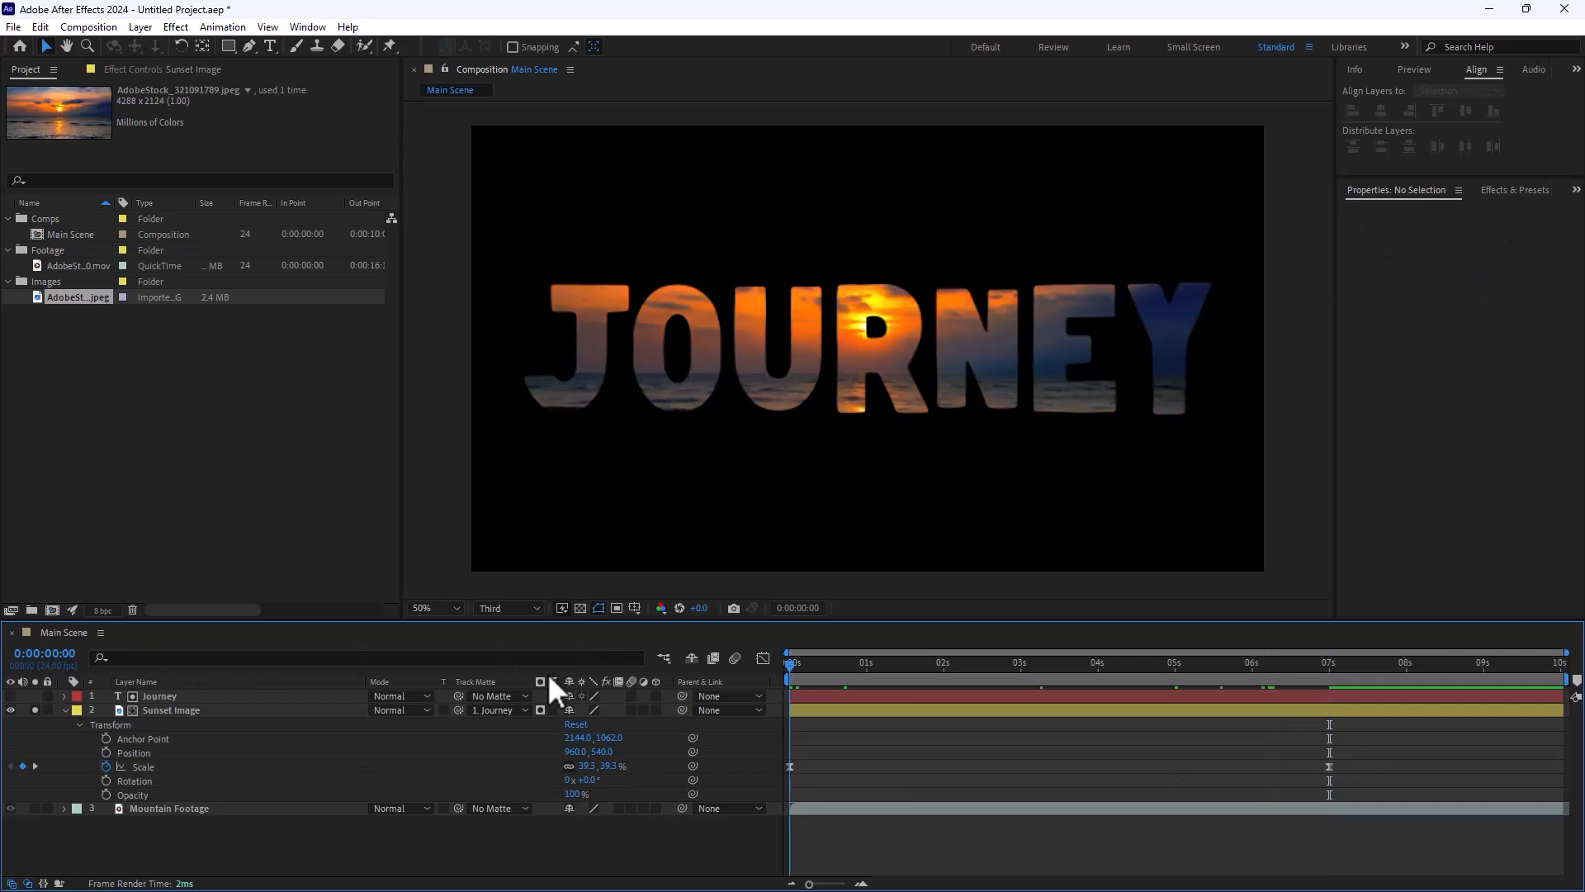
key("space")
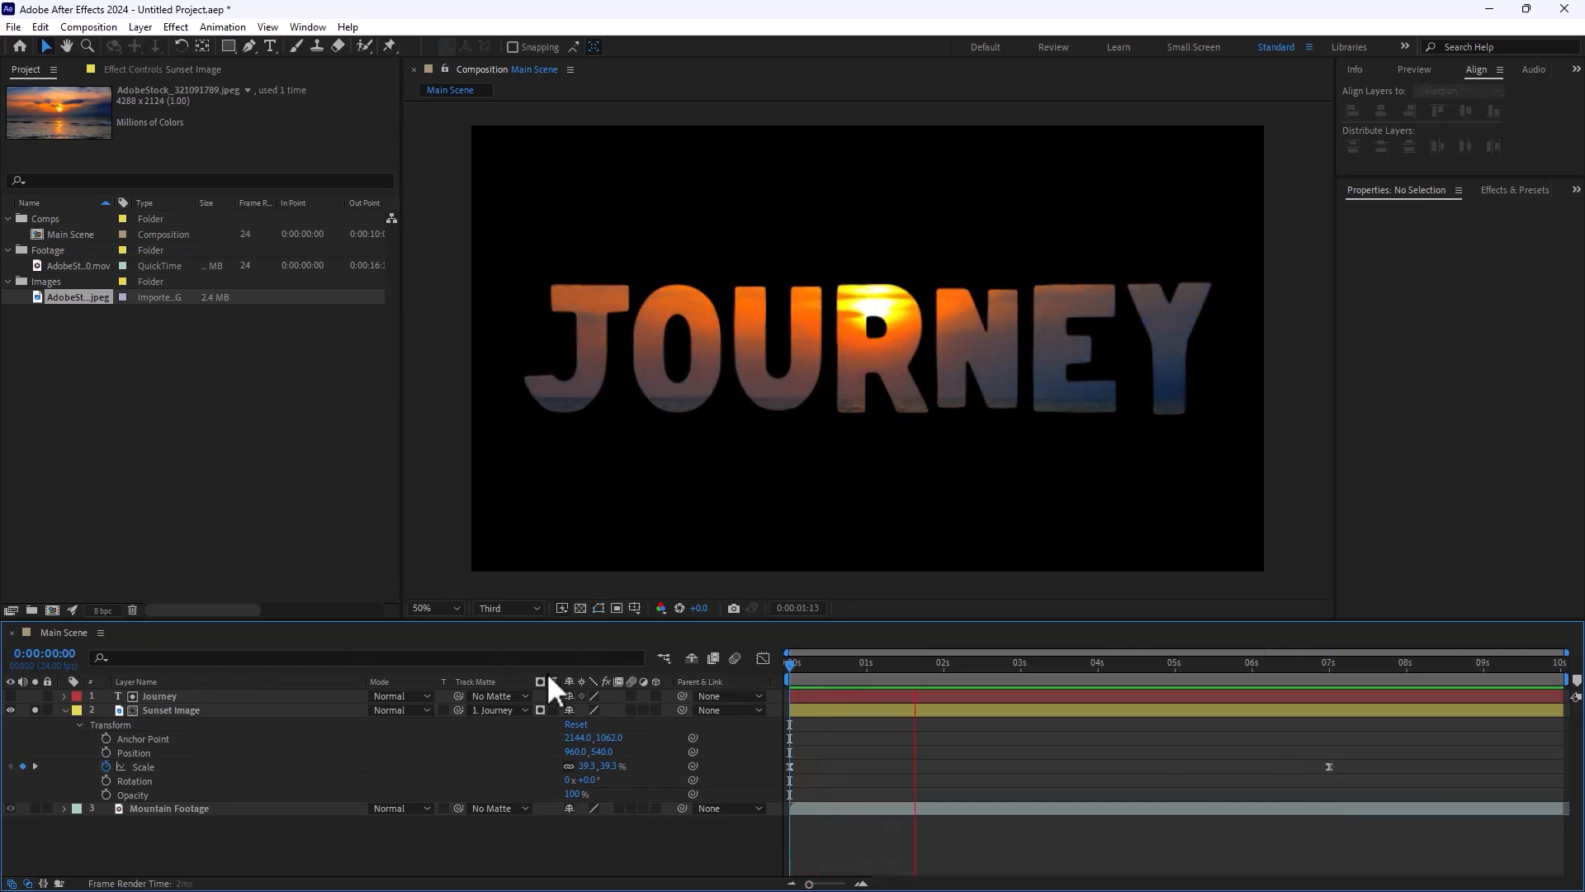
key("space")
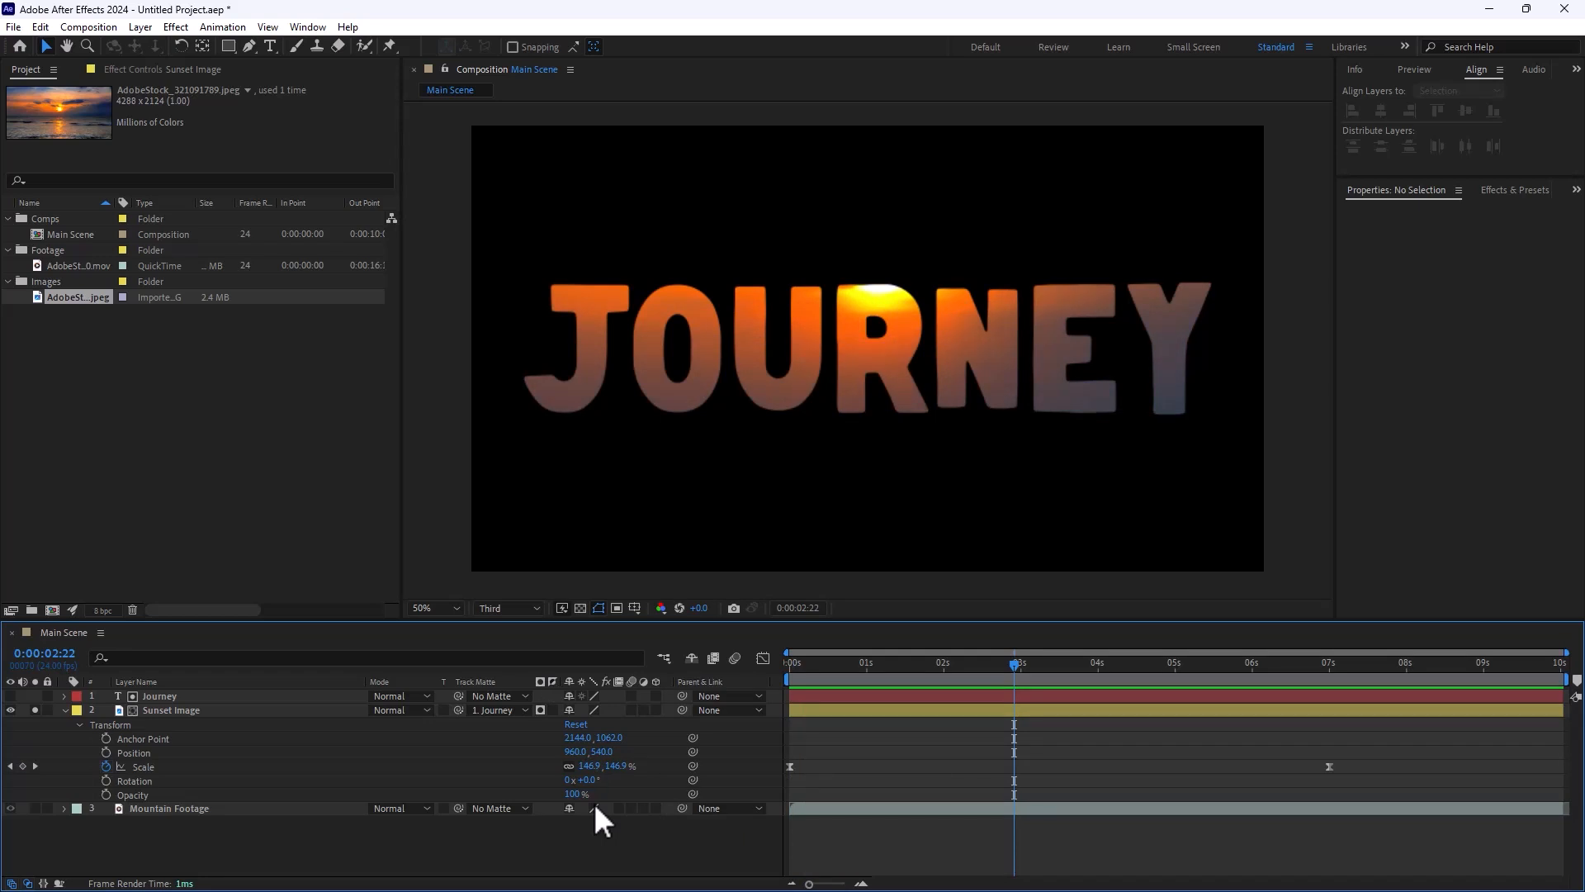
- Turn off scale keyframing on the Sunset Image layer, check another point in time, and undo the keyframe removal
left_click(105, 765)
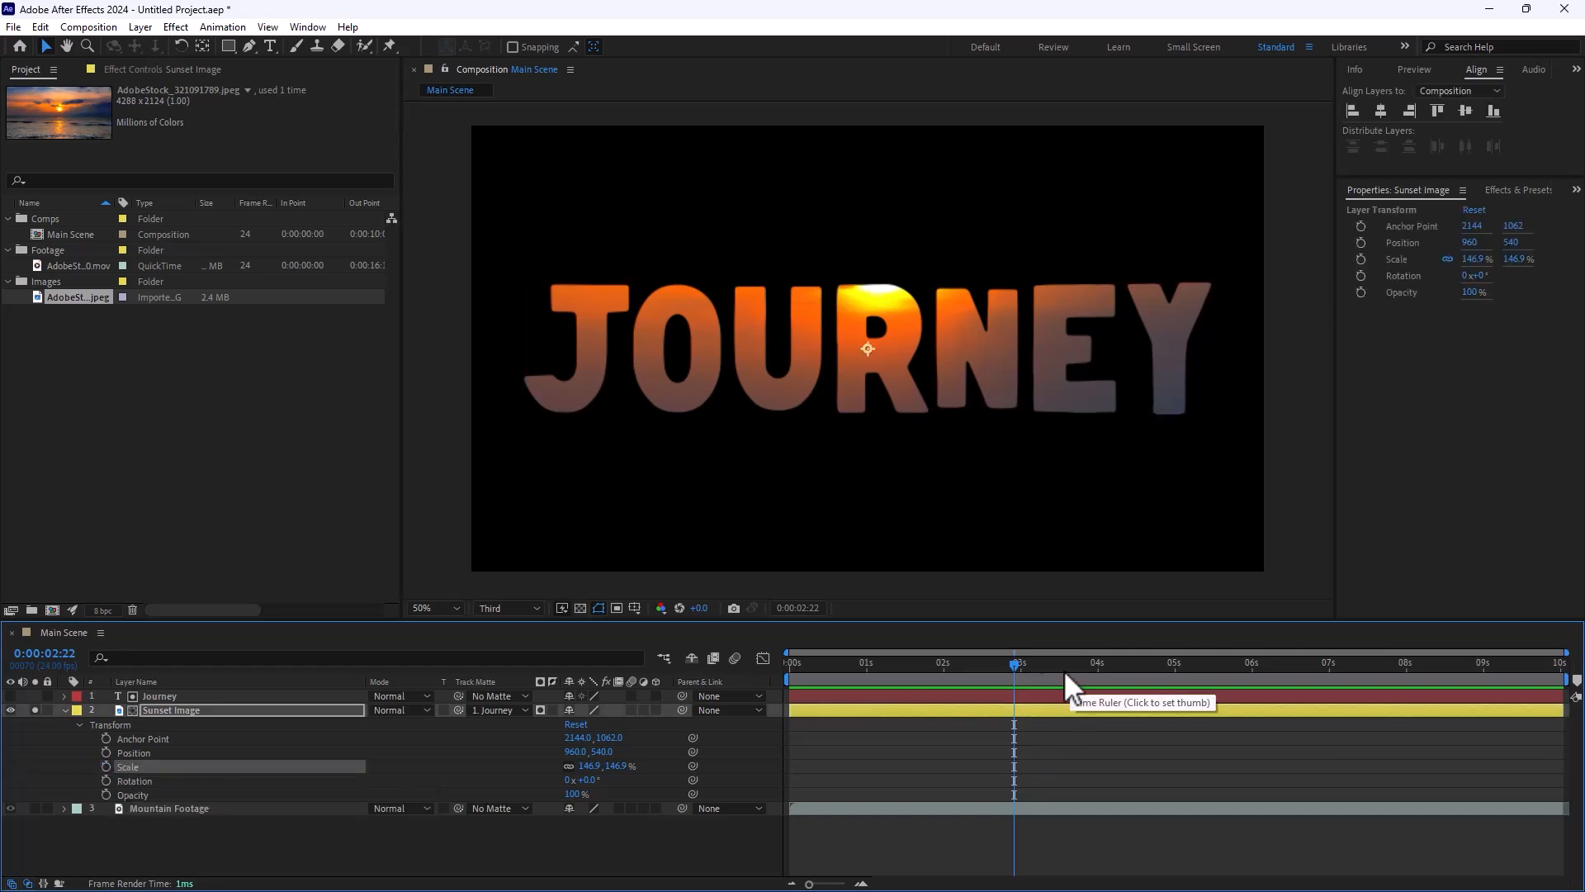
left_click_drag(1064, 670, 1132, 691)
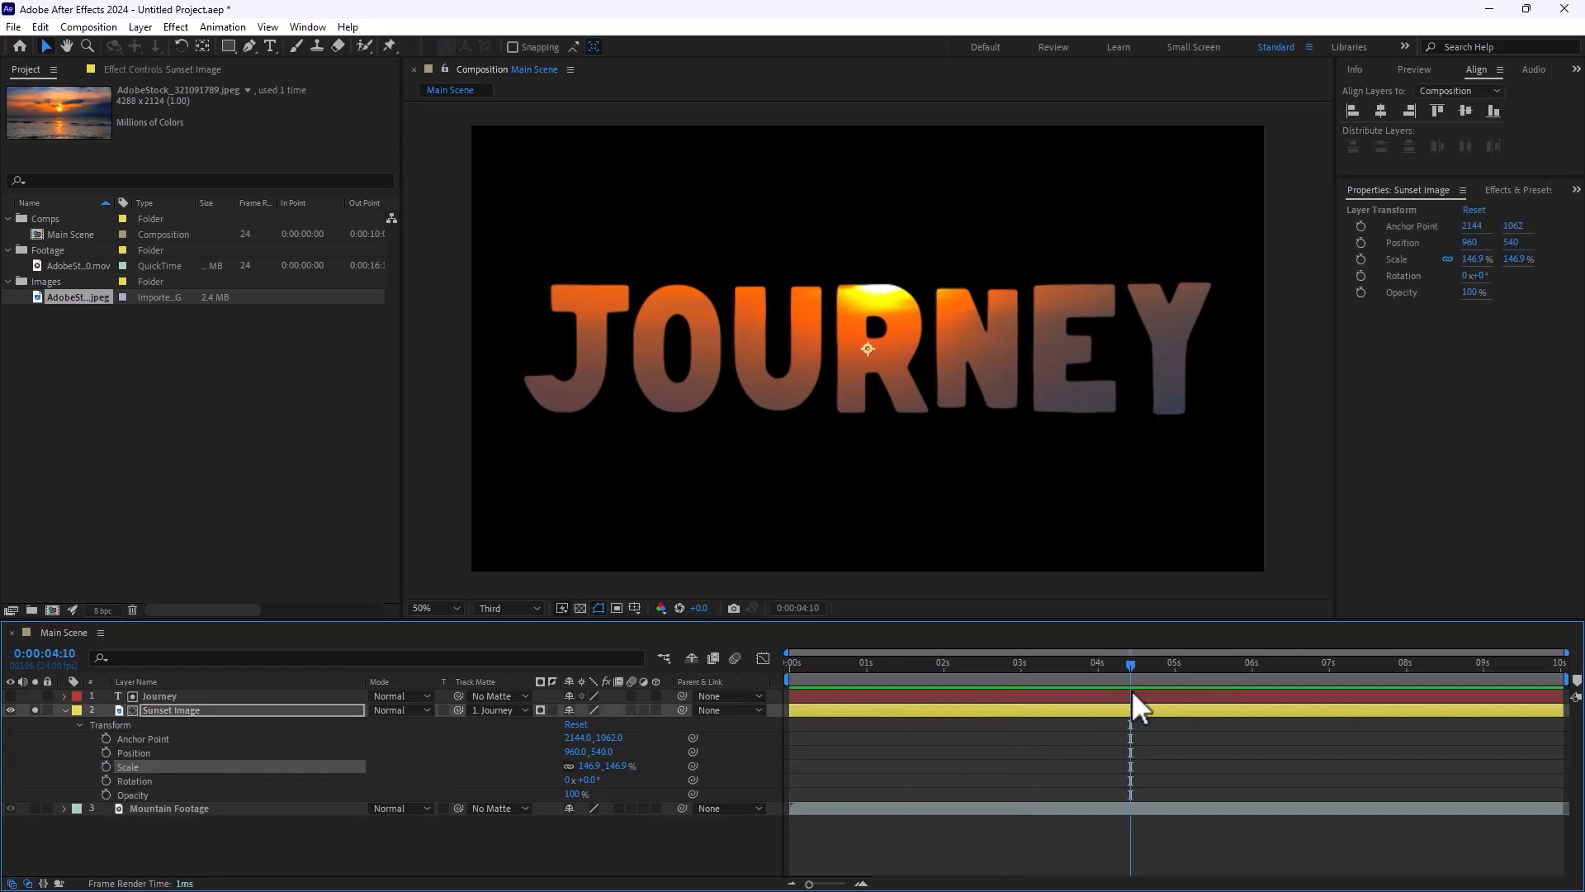
key("ctrl+z")
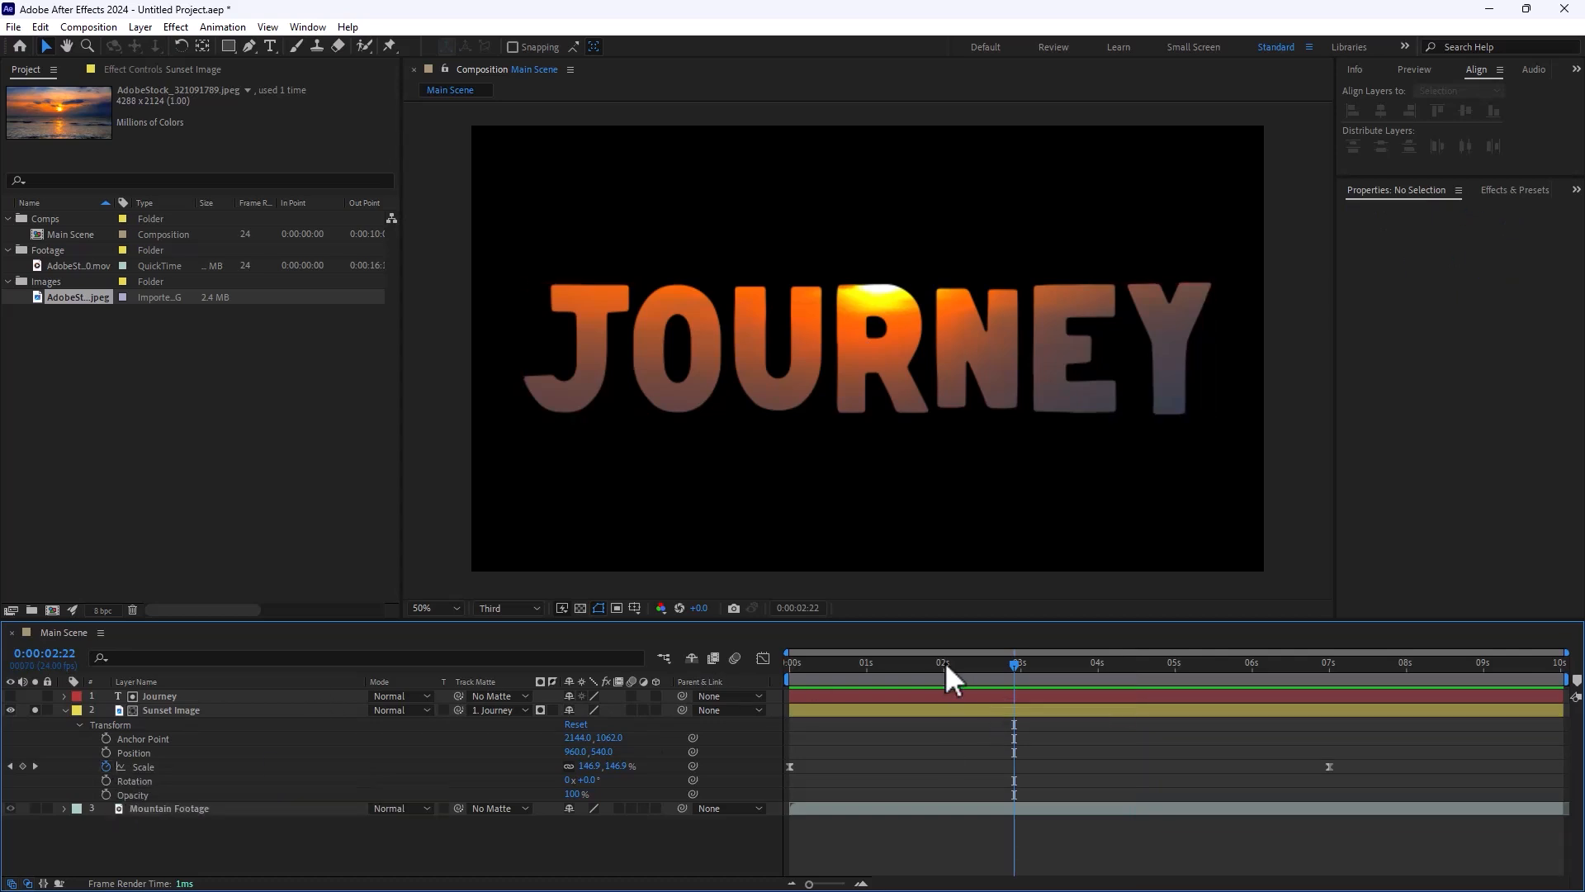
- Paste a copy of the first scale keyframe at 0:00:00:16 and undo the paste
left_click_drag(944, 661, 842, 672)
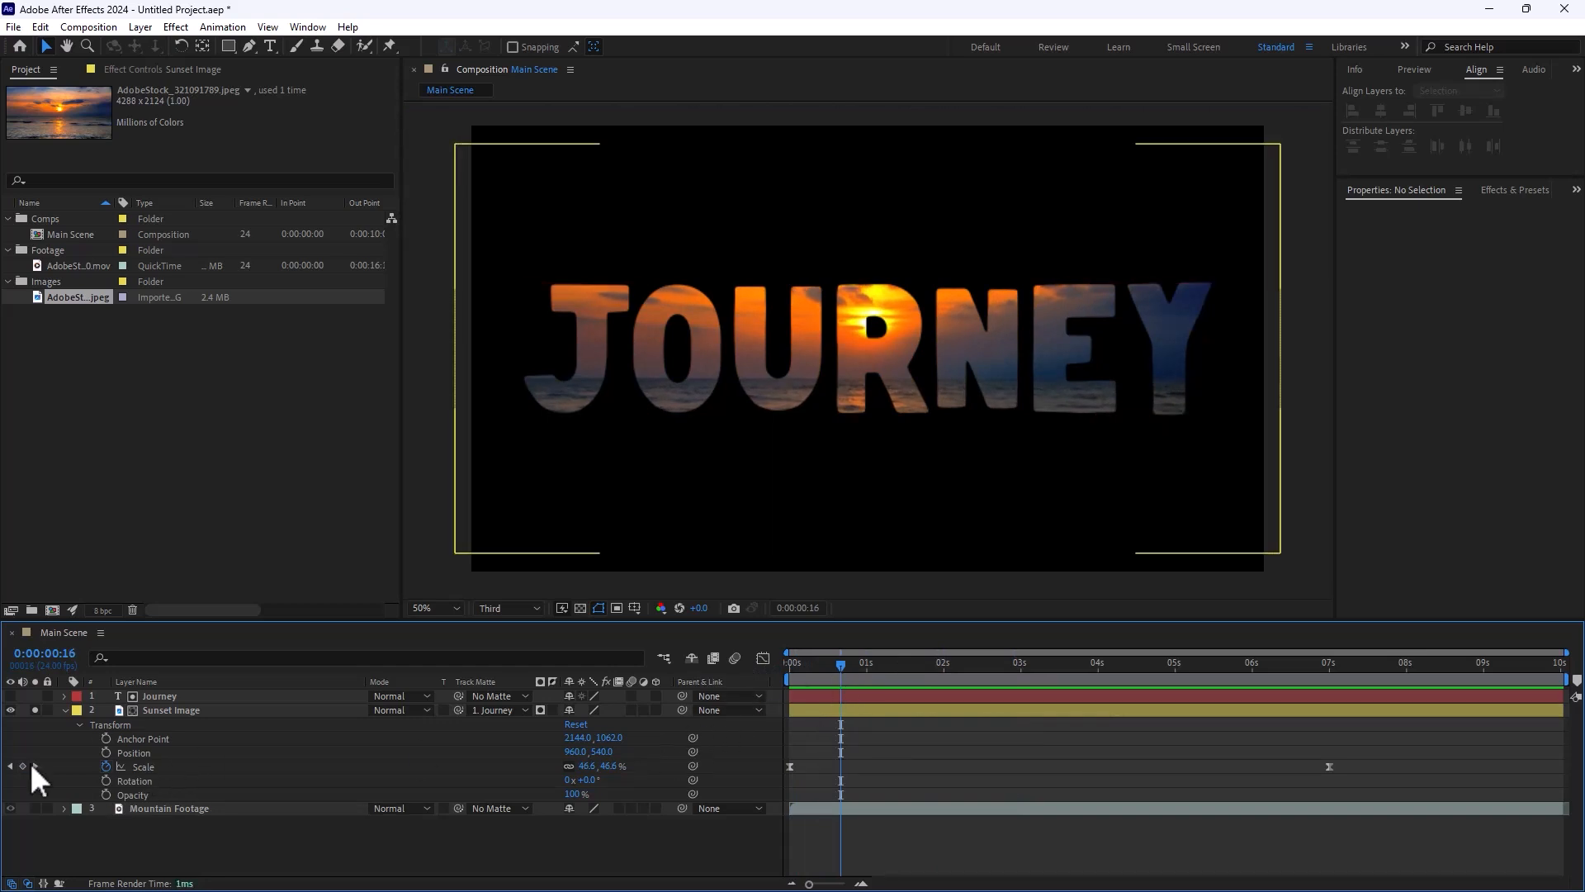
left_click_drag(820, 740, 780, 790)
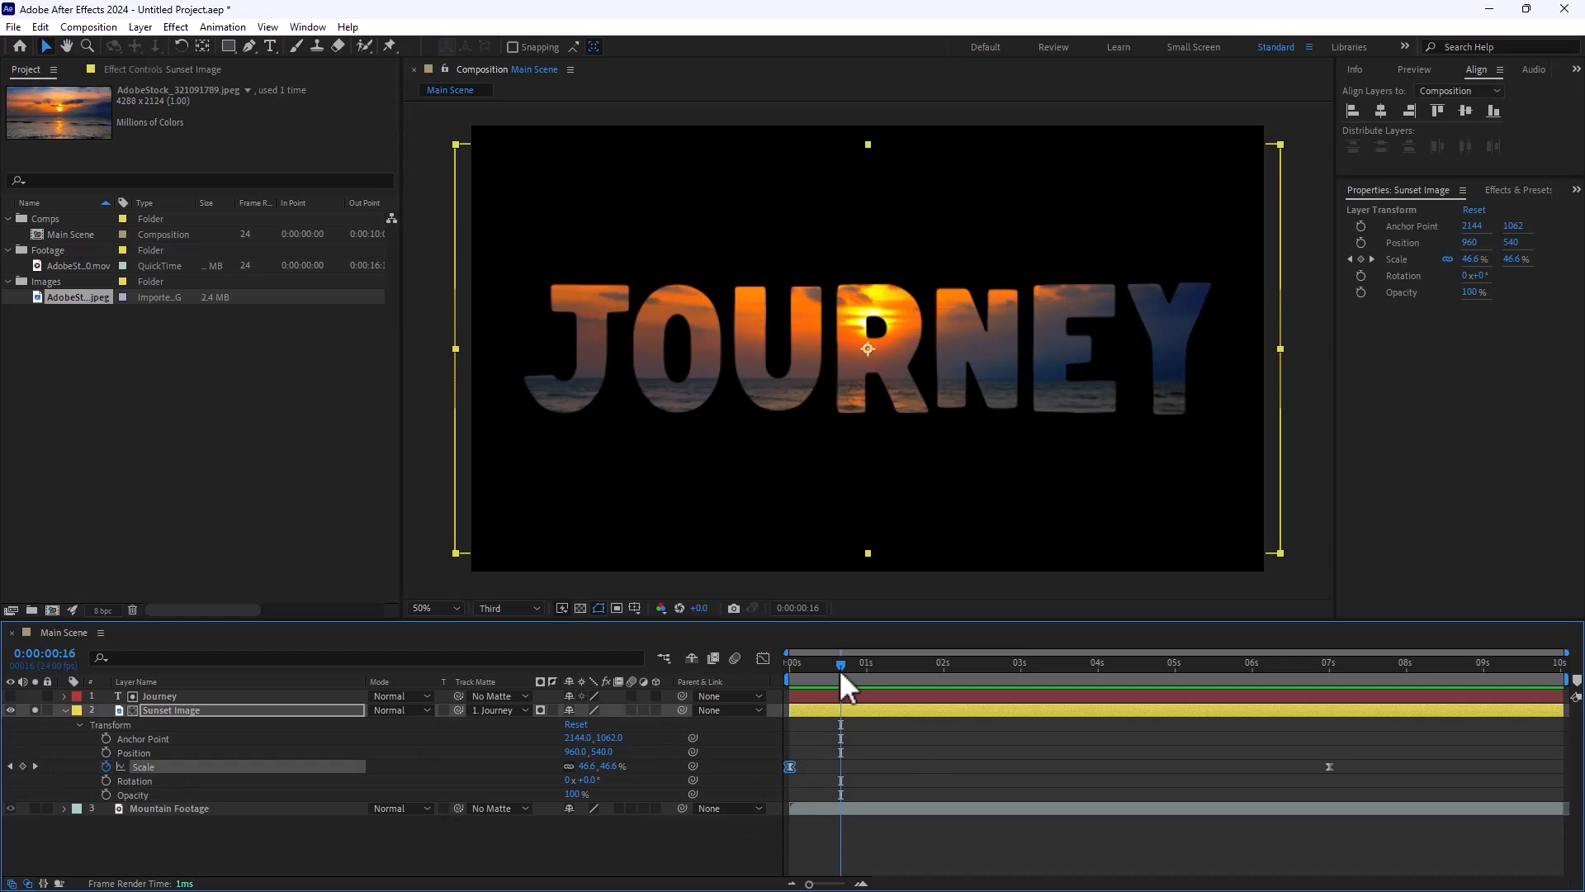
key("ctrl+v")
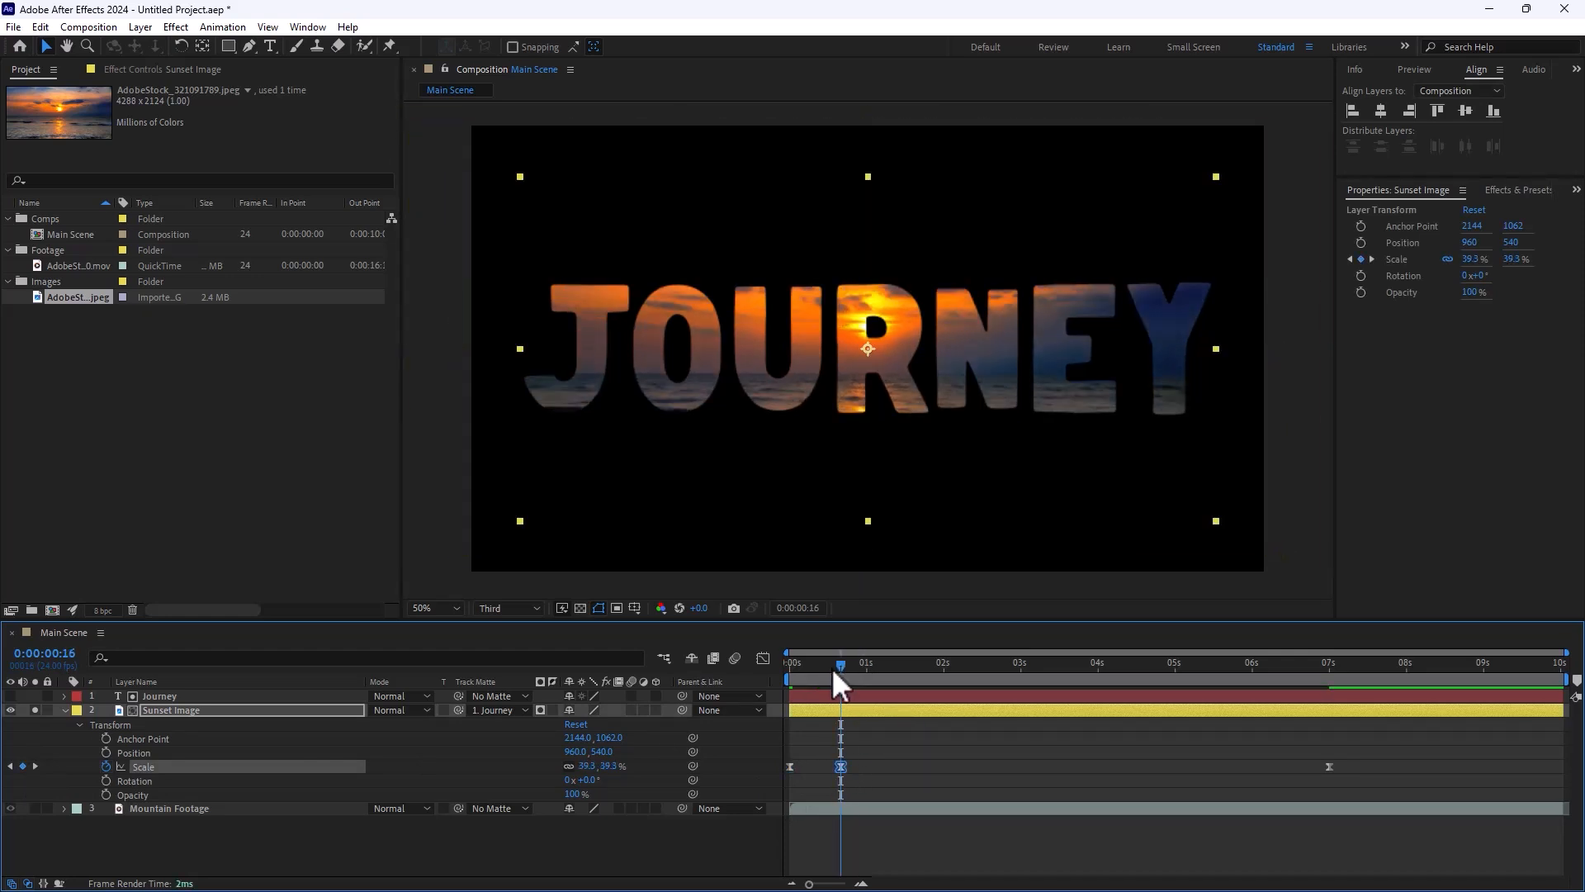
key("ctrl+z")
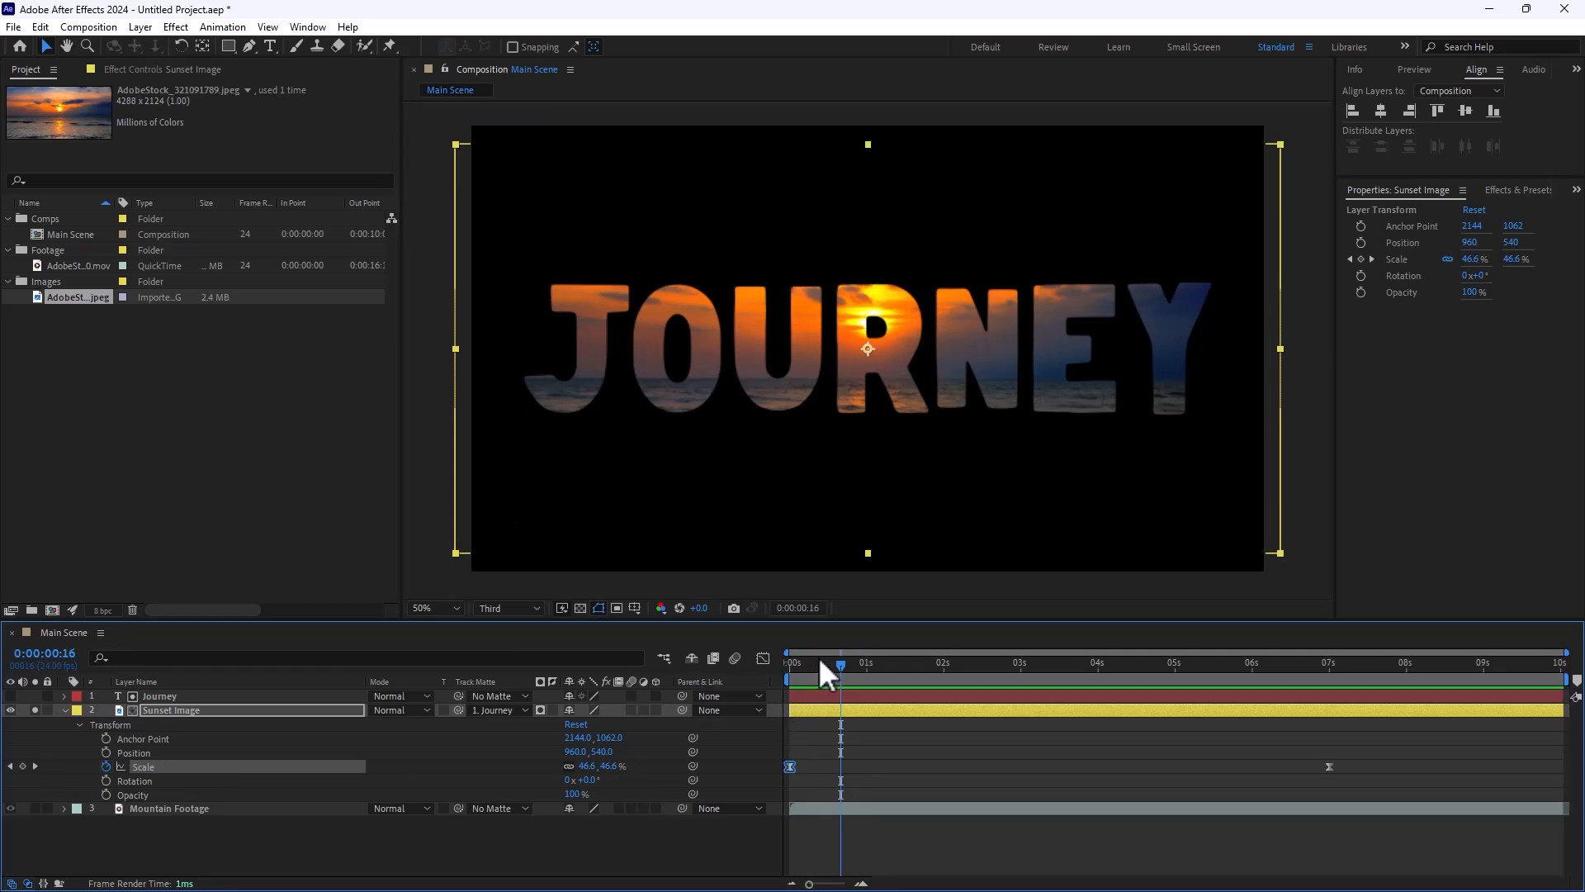
- Add a scale keyframe at 0:00:00:15 on the Sunset Image layer, scrub around it, and remove it again
left_click(838, 662)
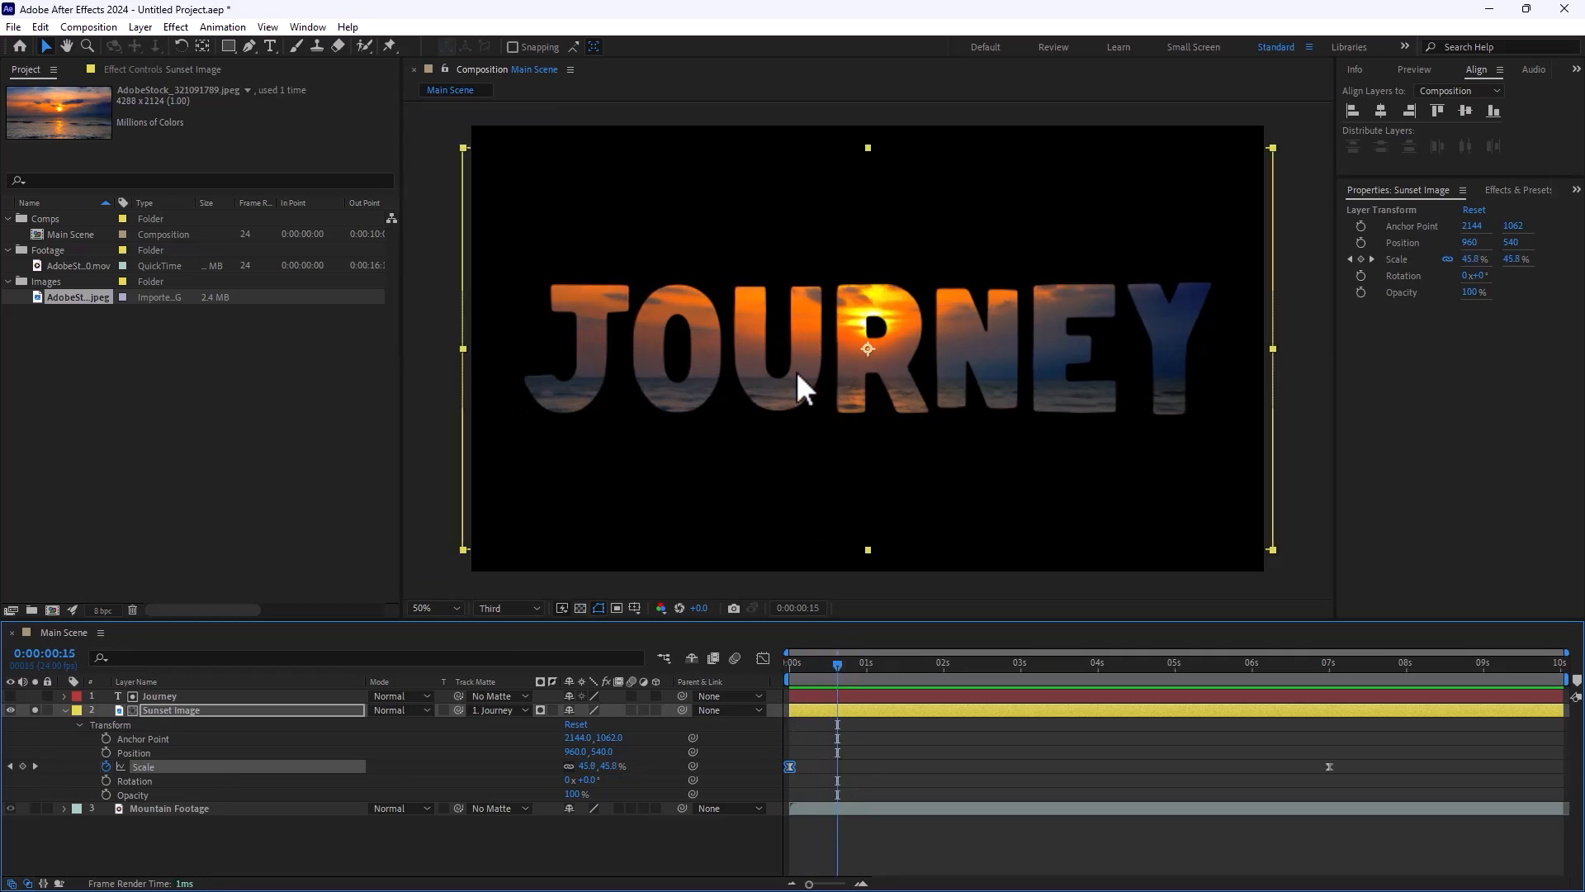
left_click(24, 767)
mouse_move(809, 660)
left_mouse_down()
mouse_move(785, 666)
mouse_move(922, 669)
mouse_move(837, 673)
left_mouse_up()
left_click(846, 668)
left_click_drag(835, 666, 796, 672)
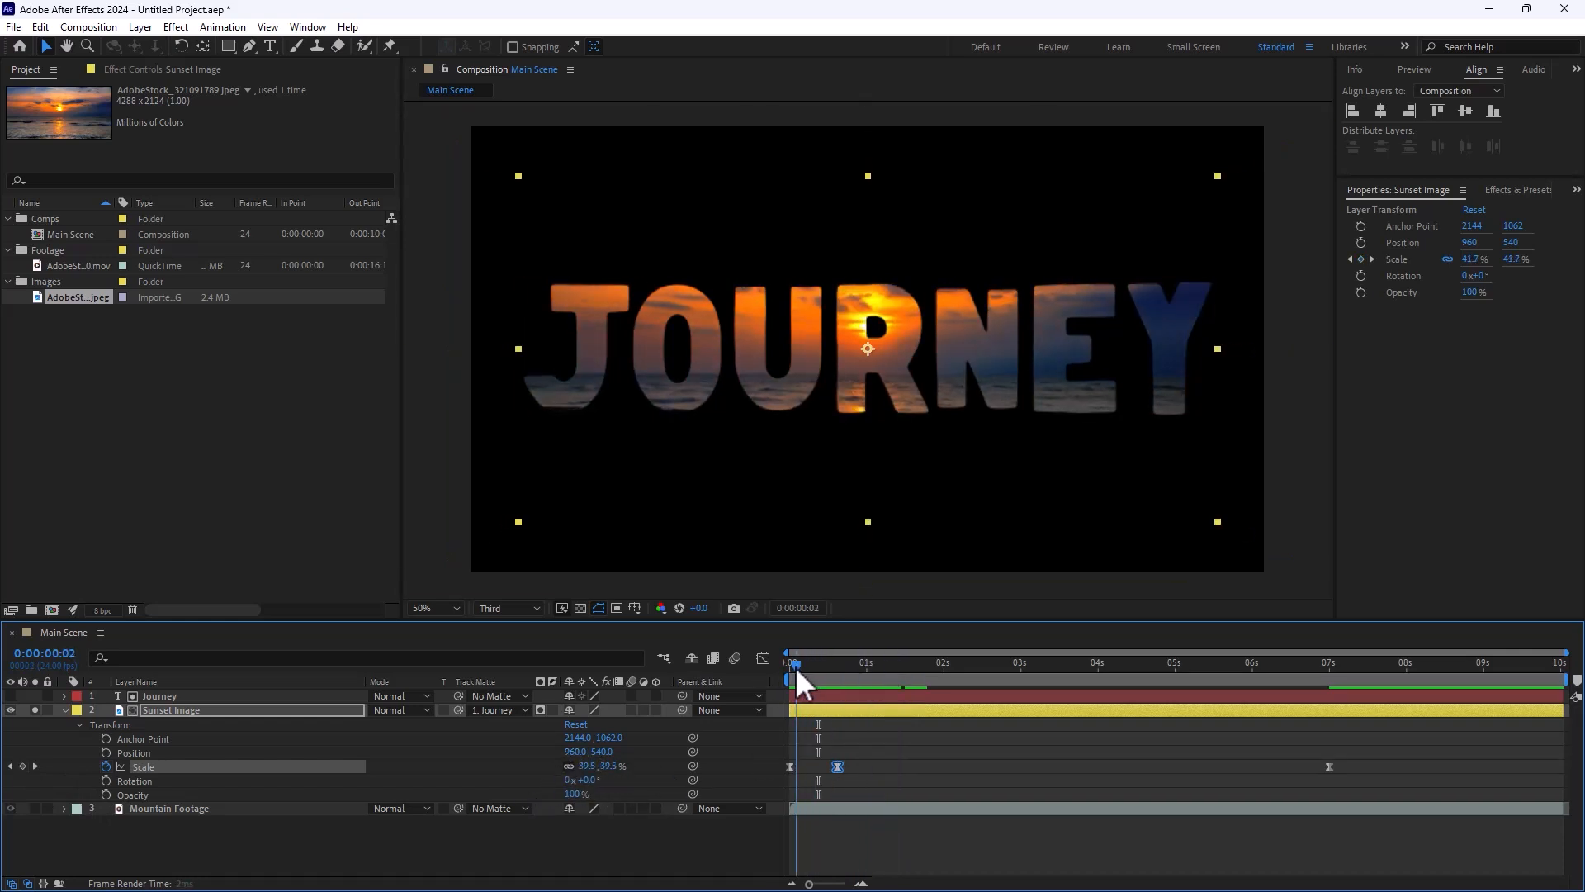
left_click(35, 767)
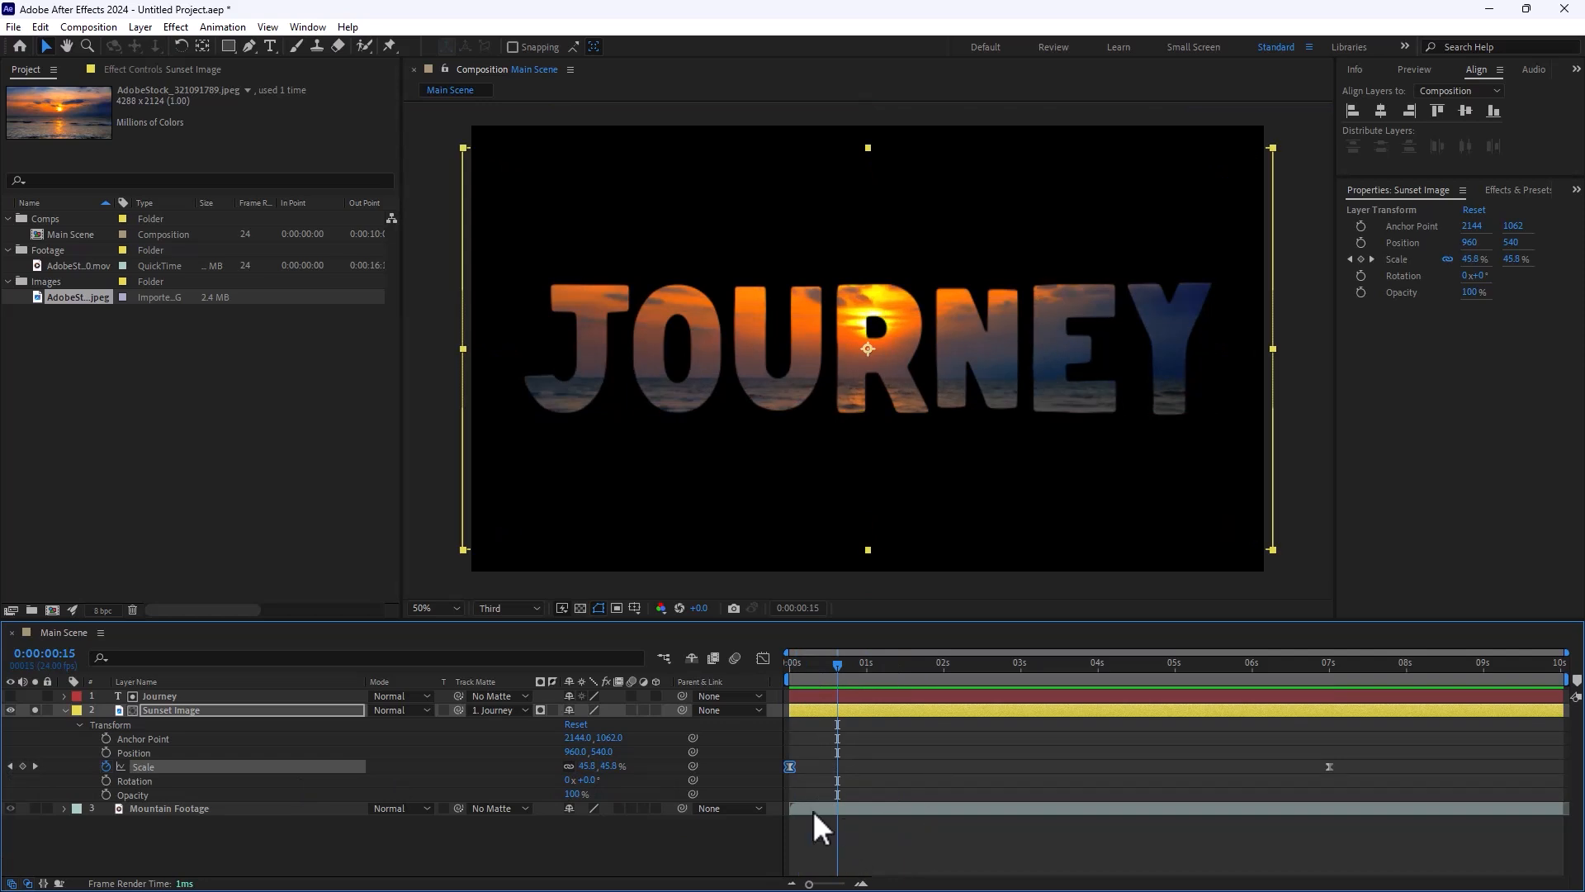
- Unsolo the Sunset Image layer and preview the Journey text over the mountain footage from the start
left_click(783, 665)
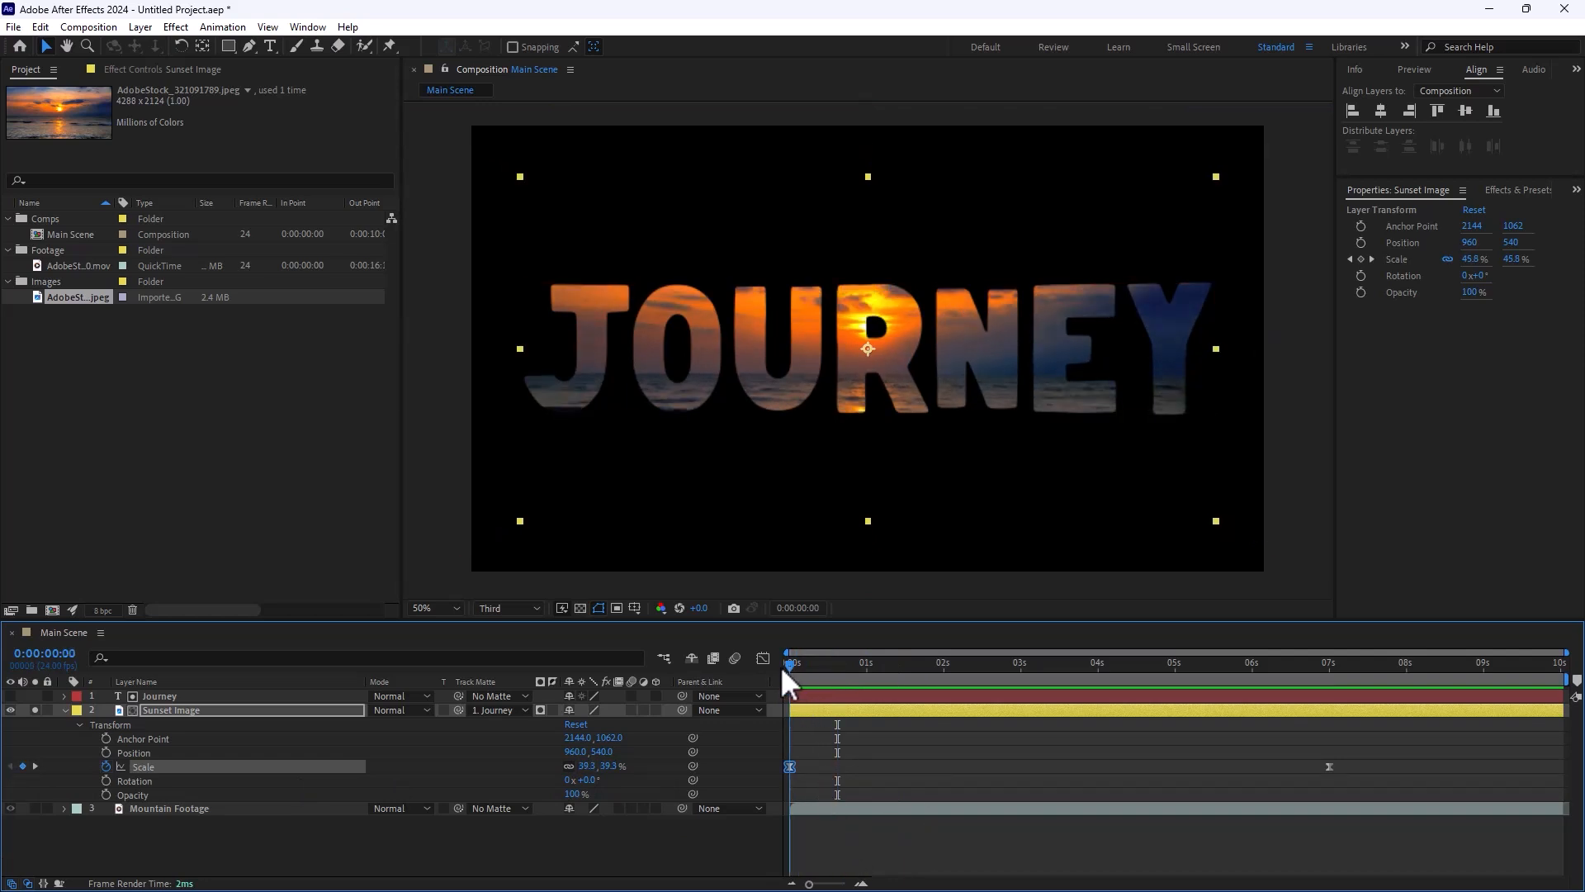
left_click(35, 710)
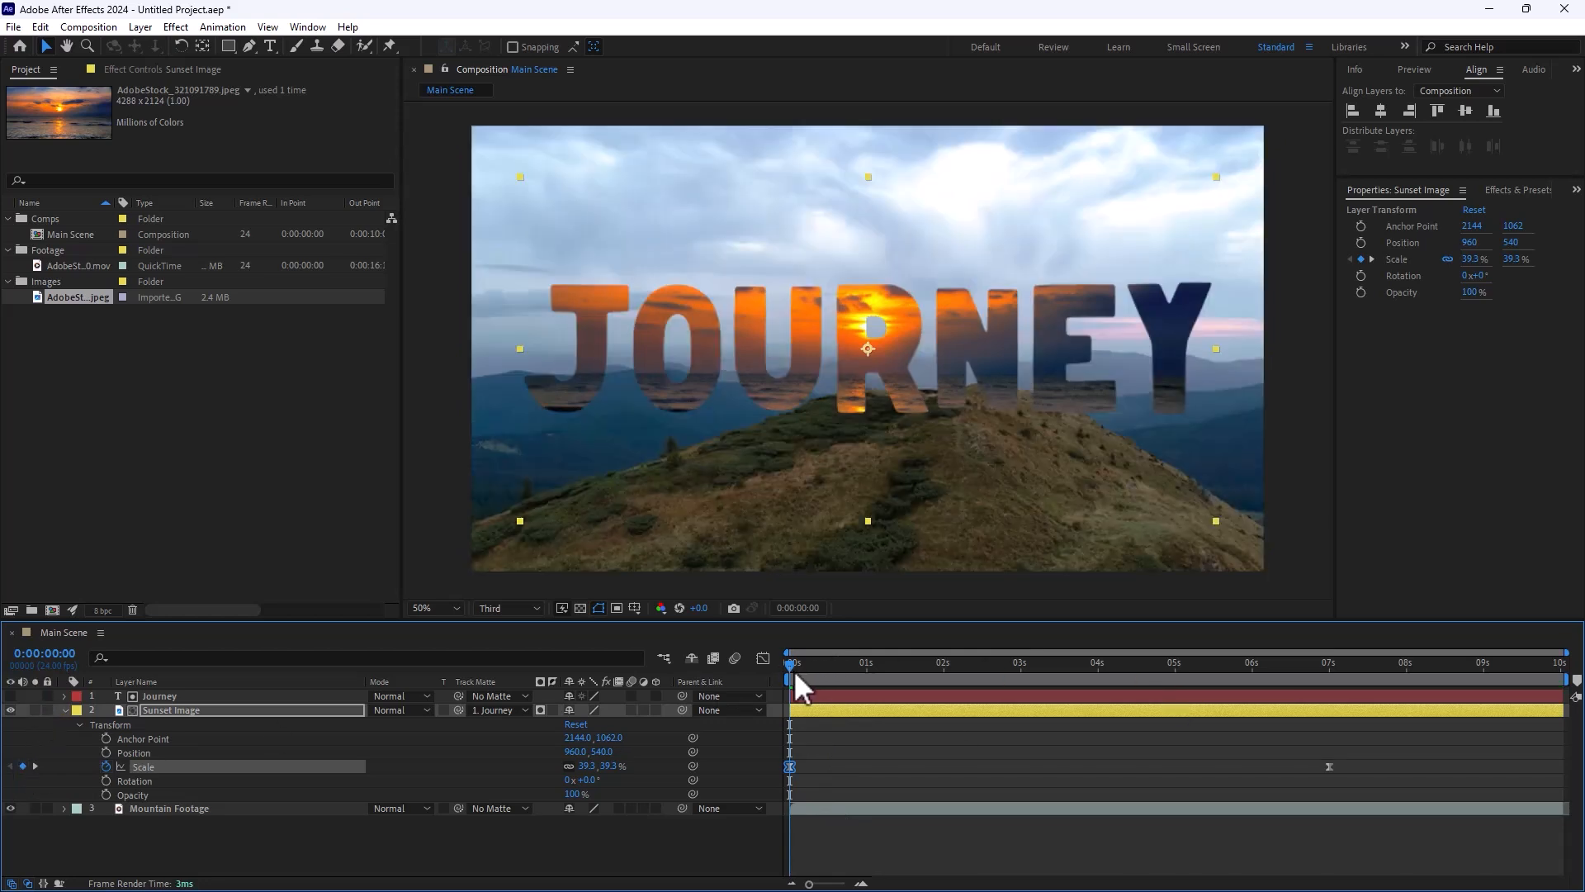
key("space")
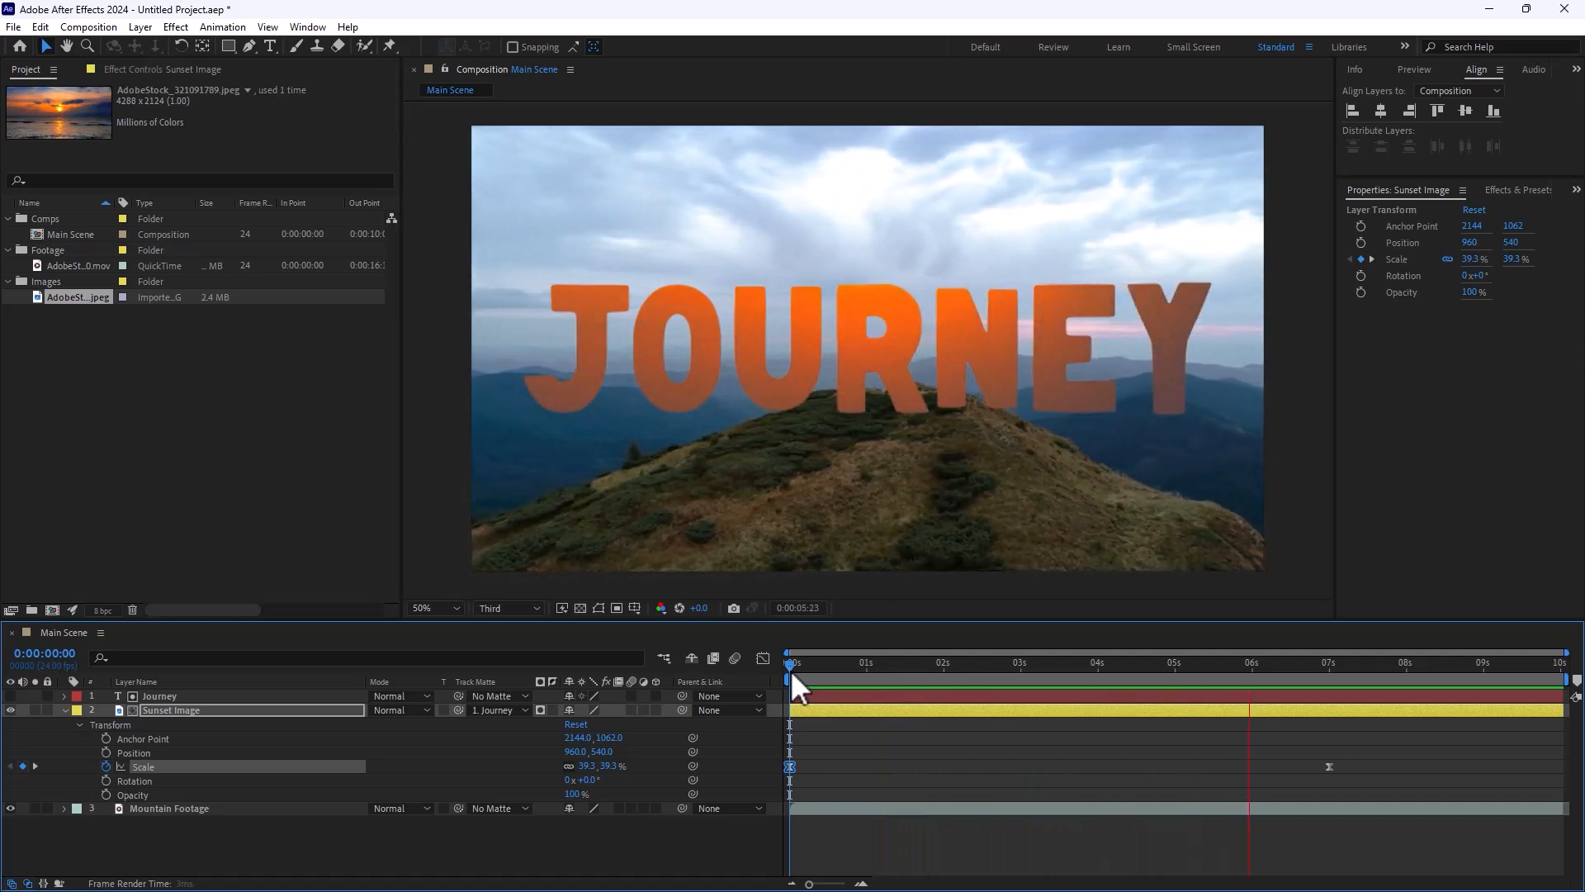
key("space")
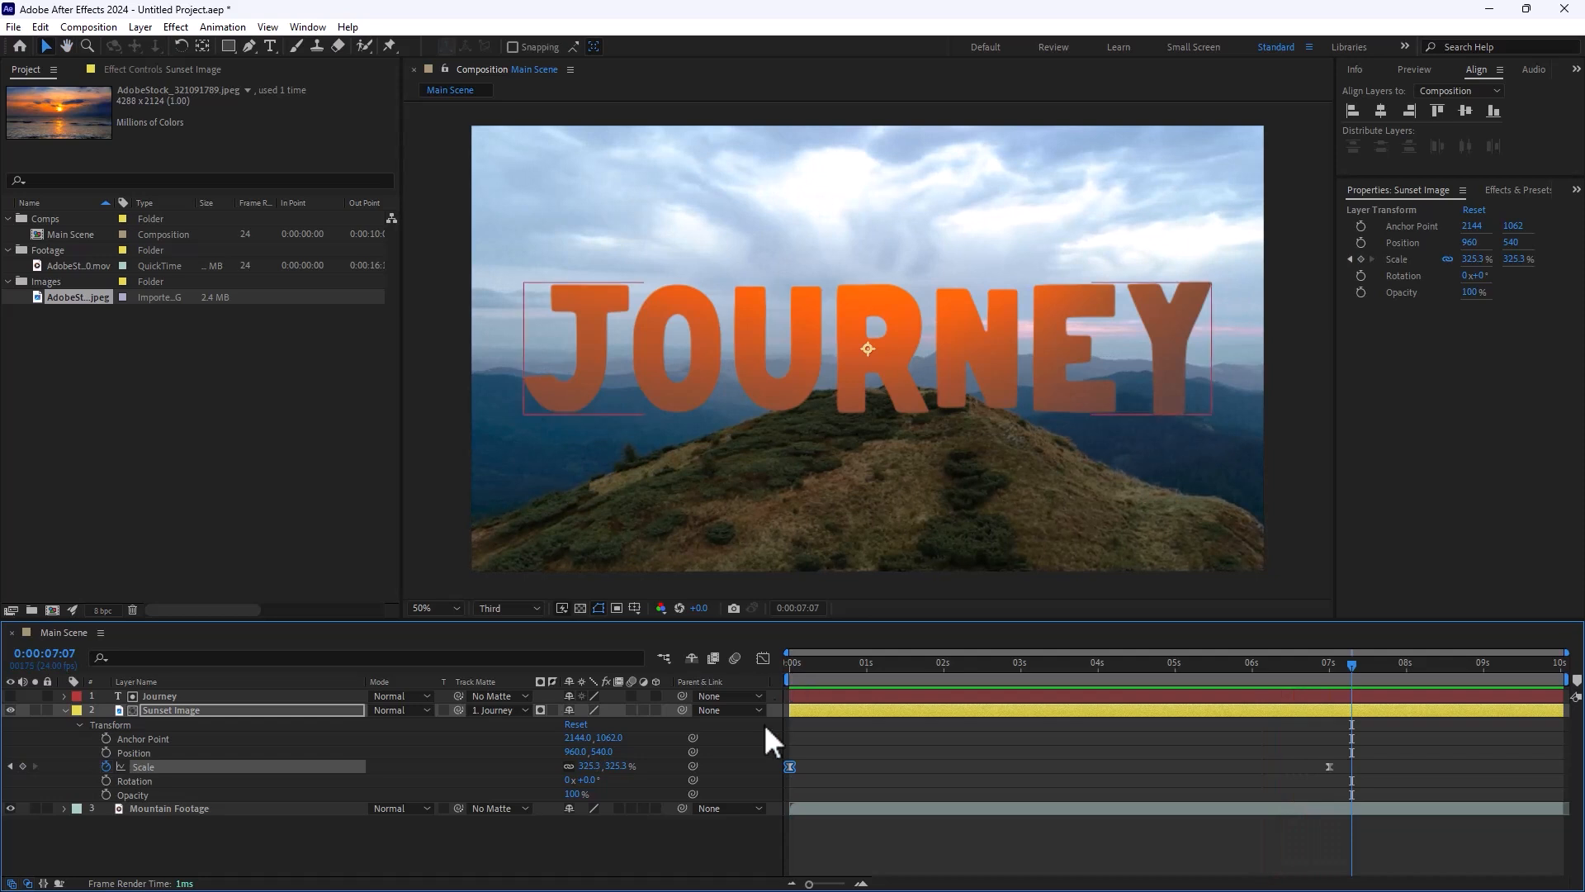
- Invert the Sunset Image layer's track matte and preview the composition from the start
left_click(551, 709)
left_click_drag(805, 663, 756, 662)
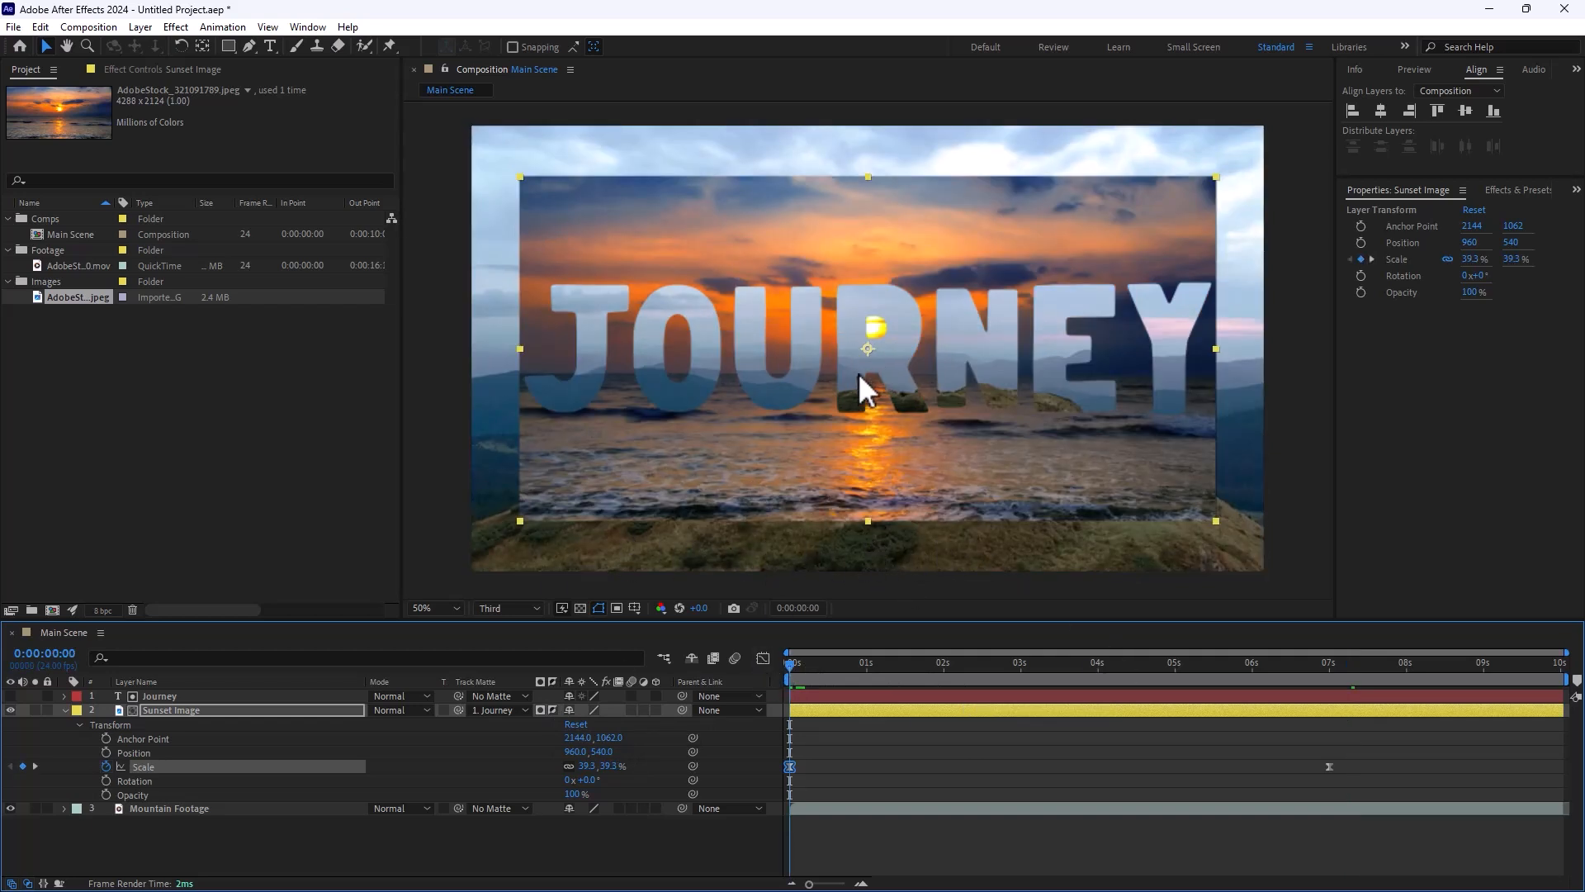
key("space")
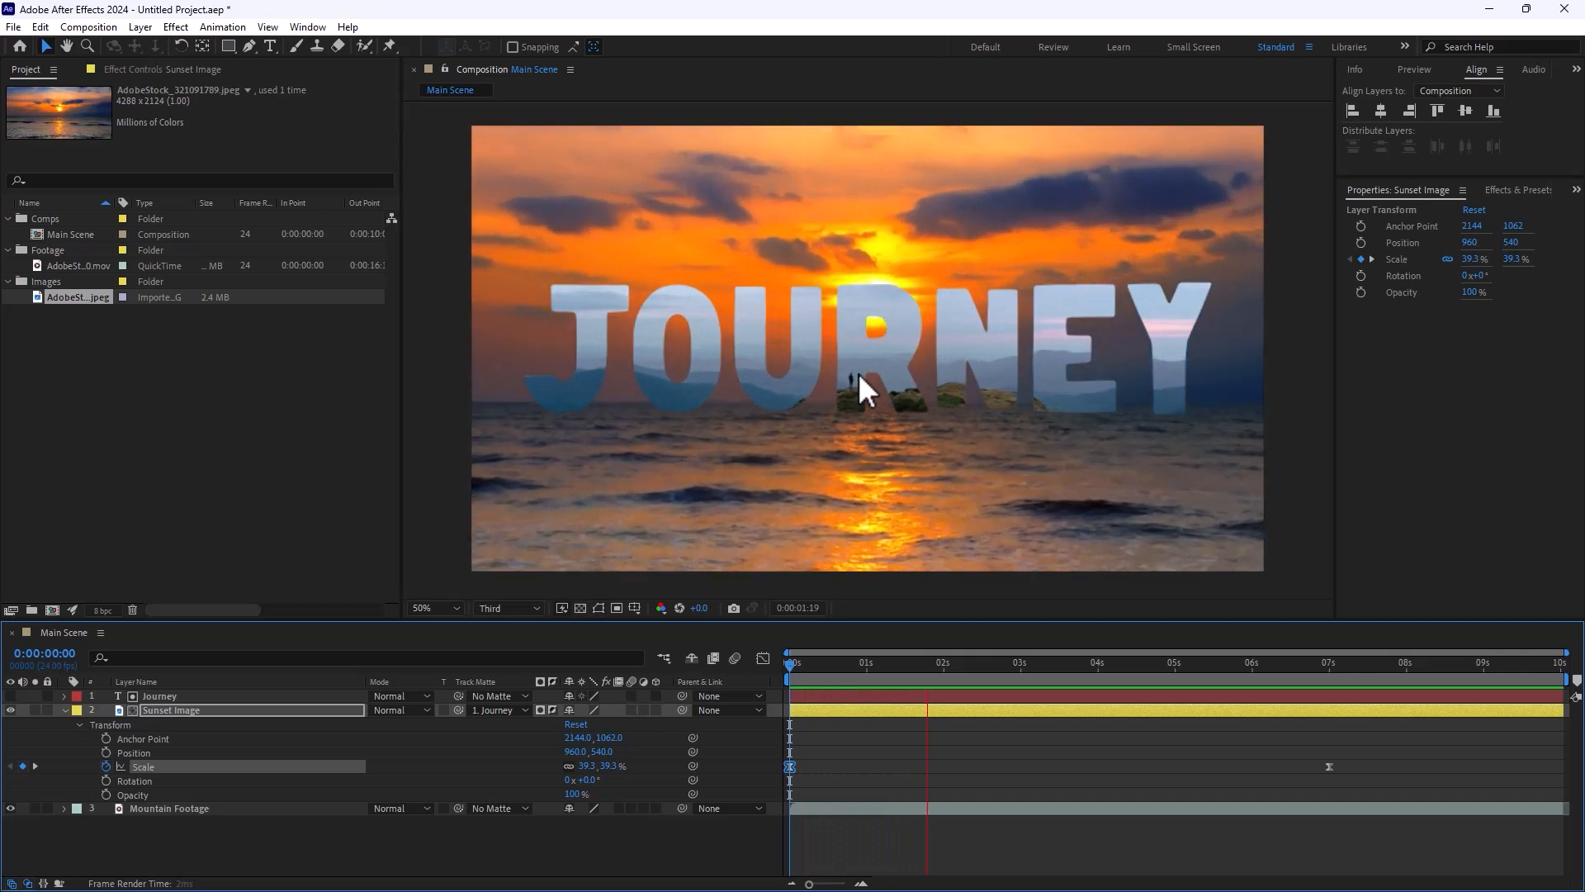
key("space")
- Set the Sunset Image layer's scale keyframes to 55.3% at 0 seconds and 707.3% at 7 seconds
left_click_drag(820, 661, 756, 664)
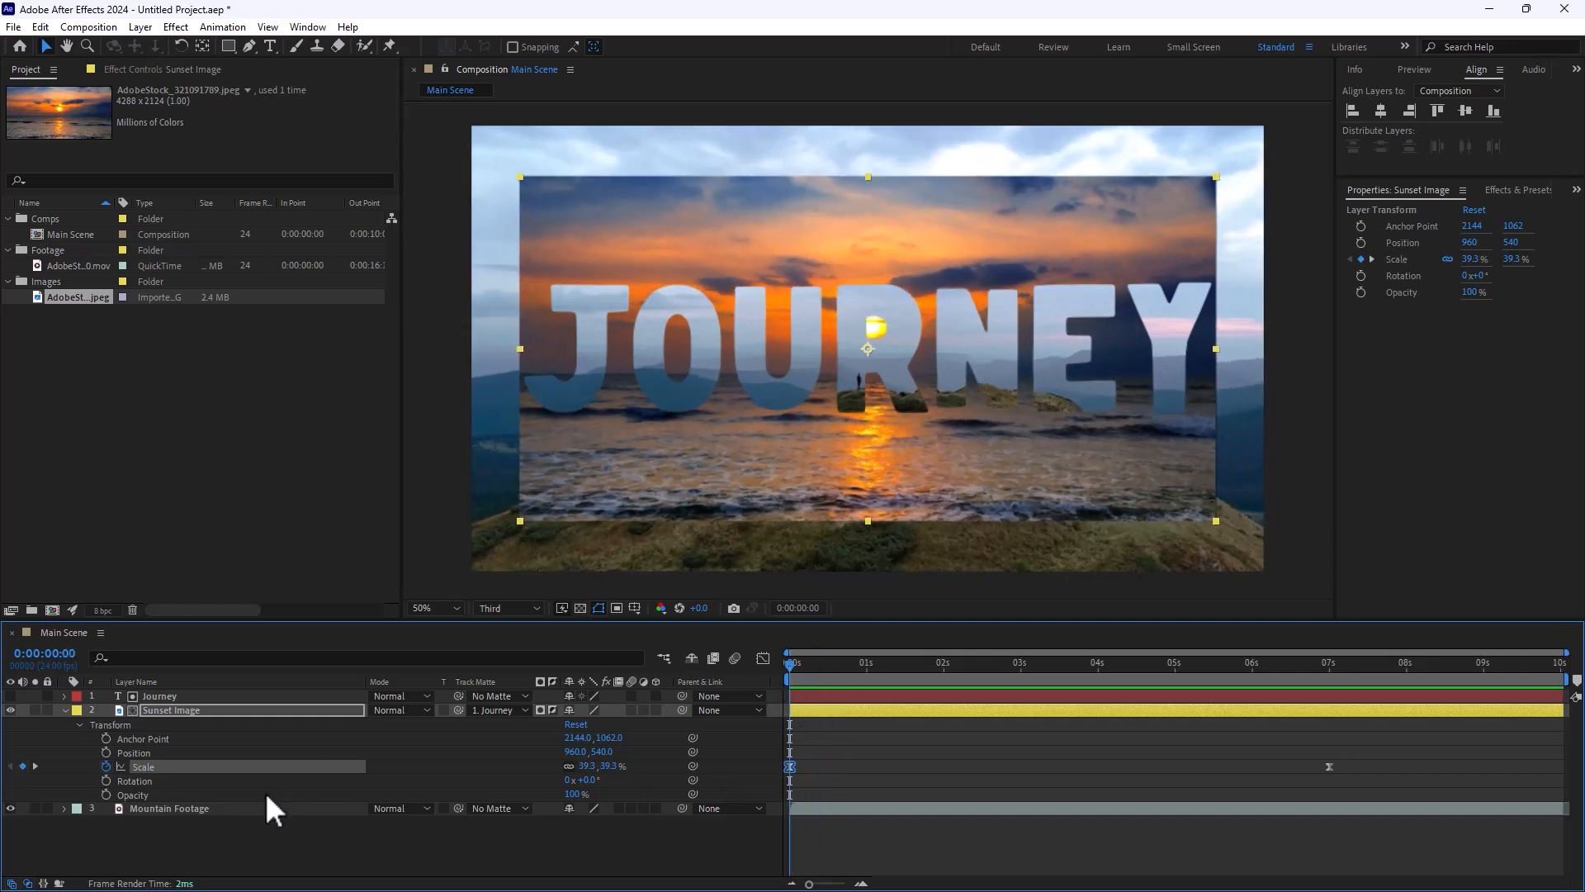
left_click_drag(586, 769, 601, 767)
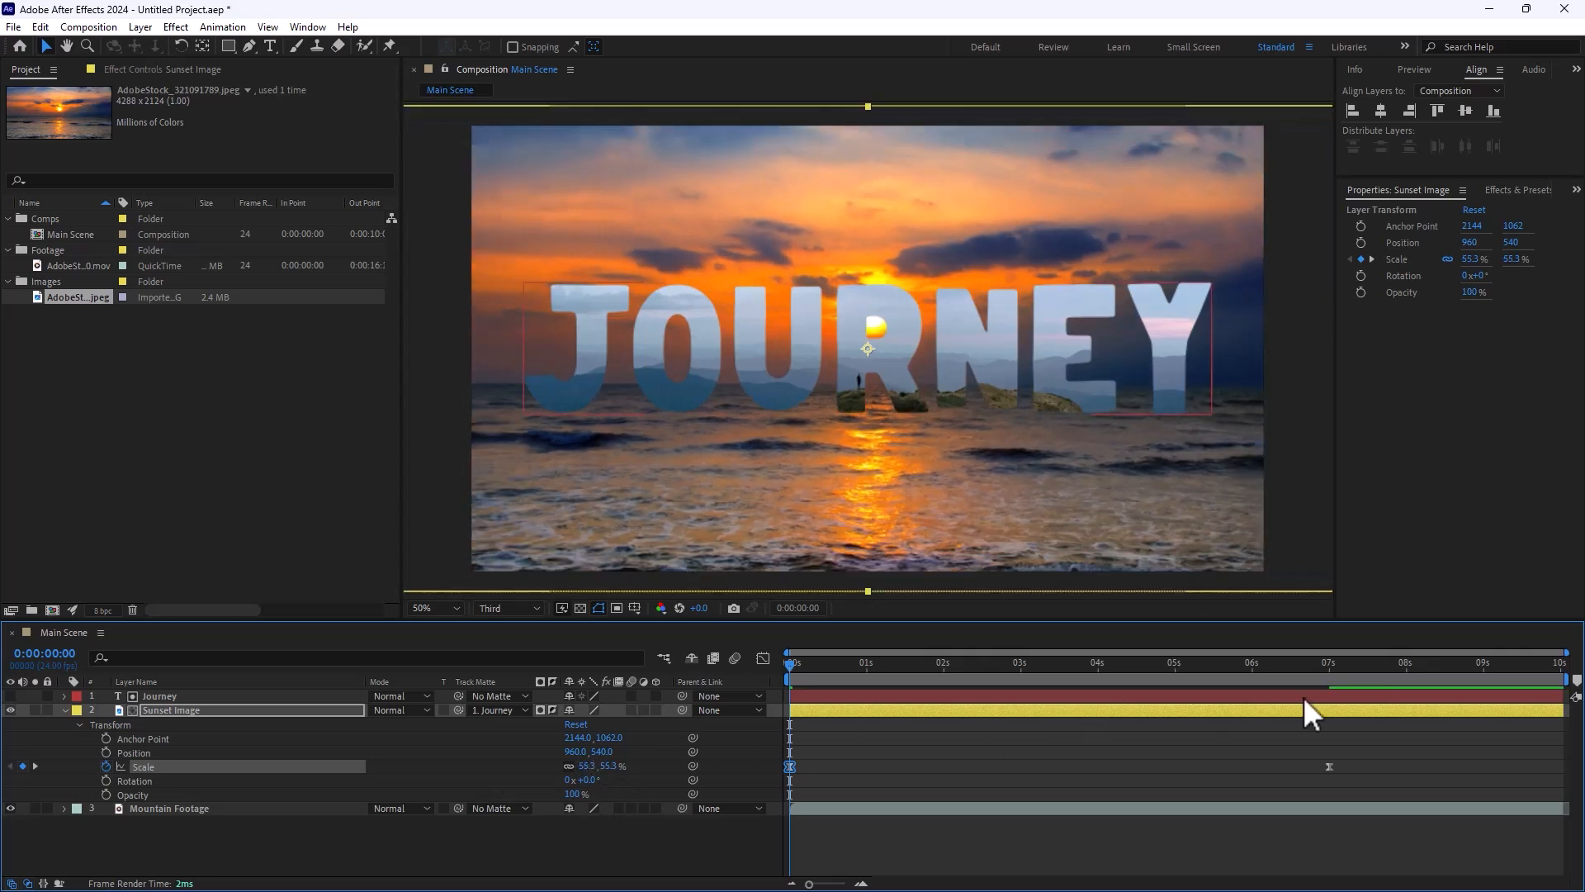
left_click(1327, 665)
left_click_drag(1309, 733, 1340, 785)
left_click(1307, 675)
left_click_drag(1277, 673, 1323, 679)
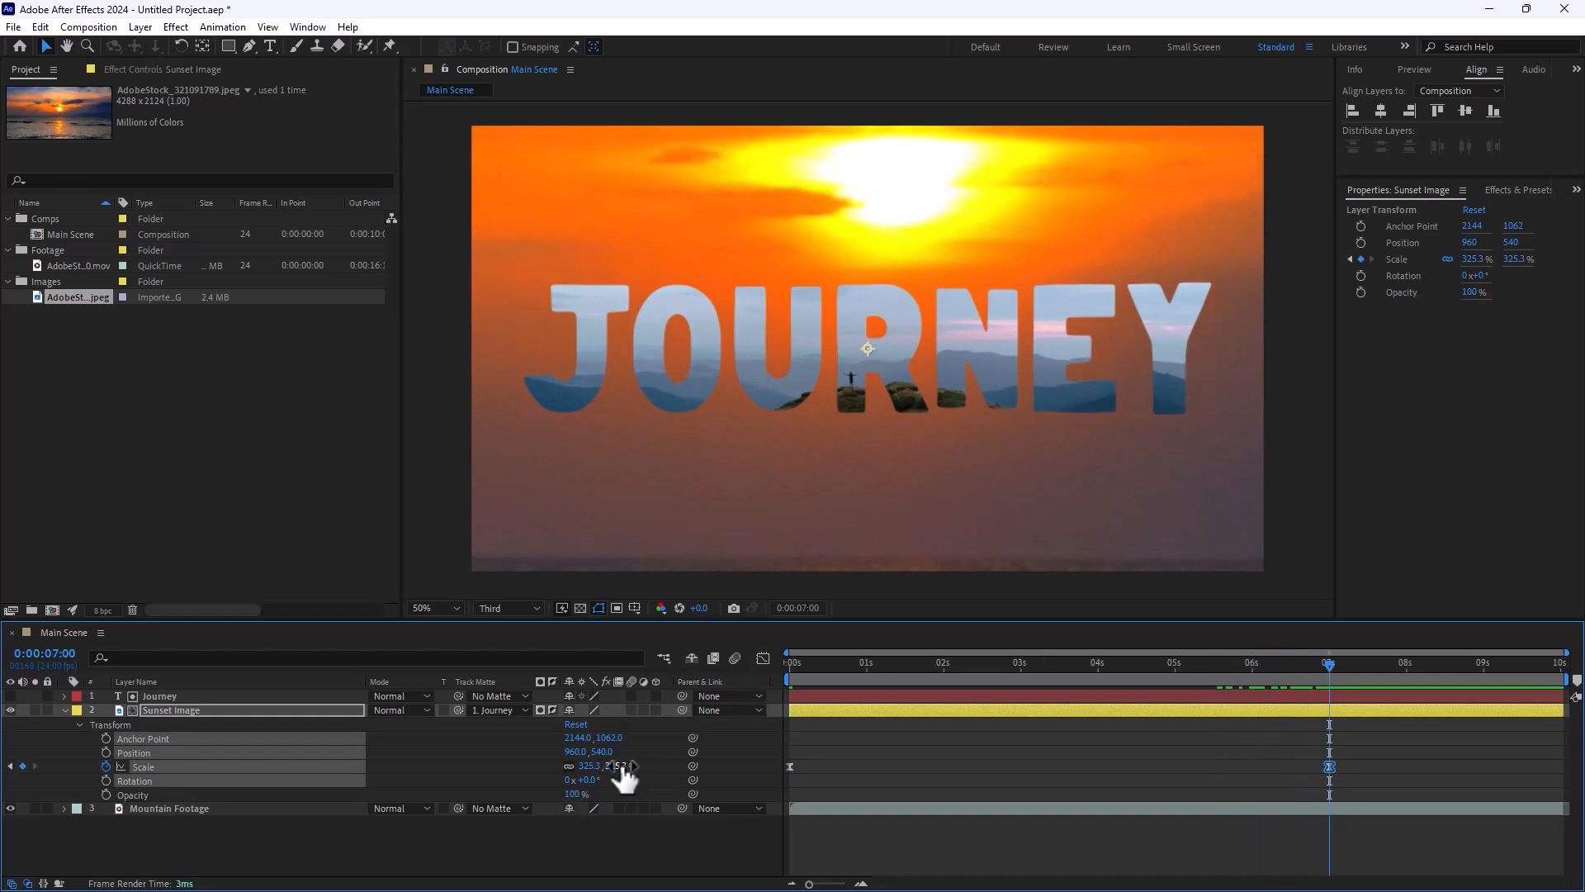
left_click_drag(618, 766, 927, 754)
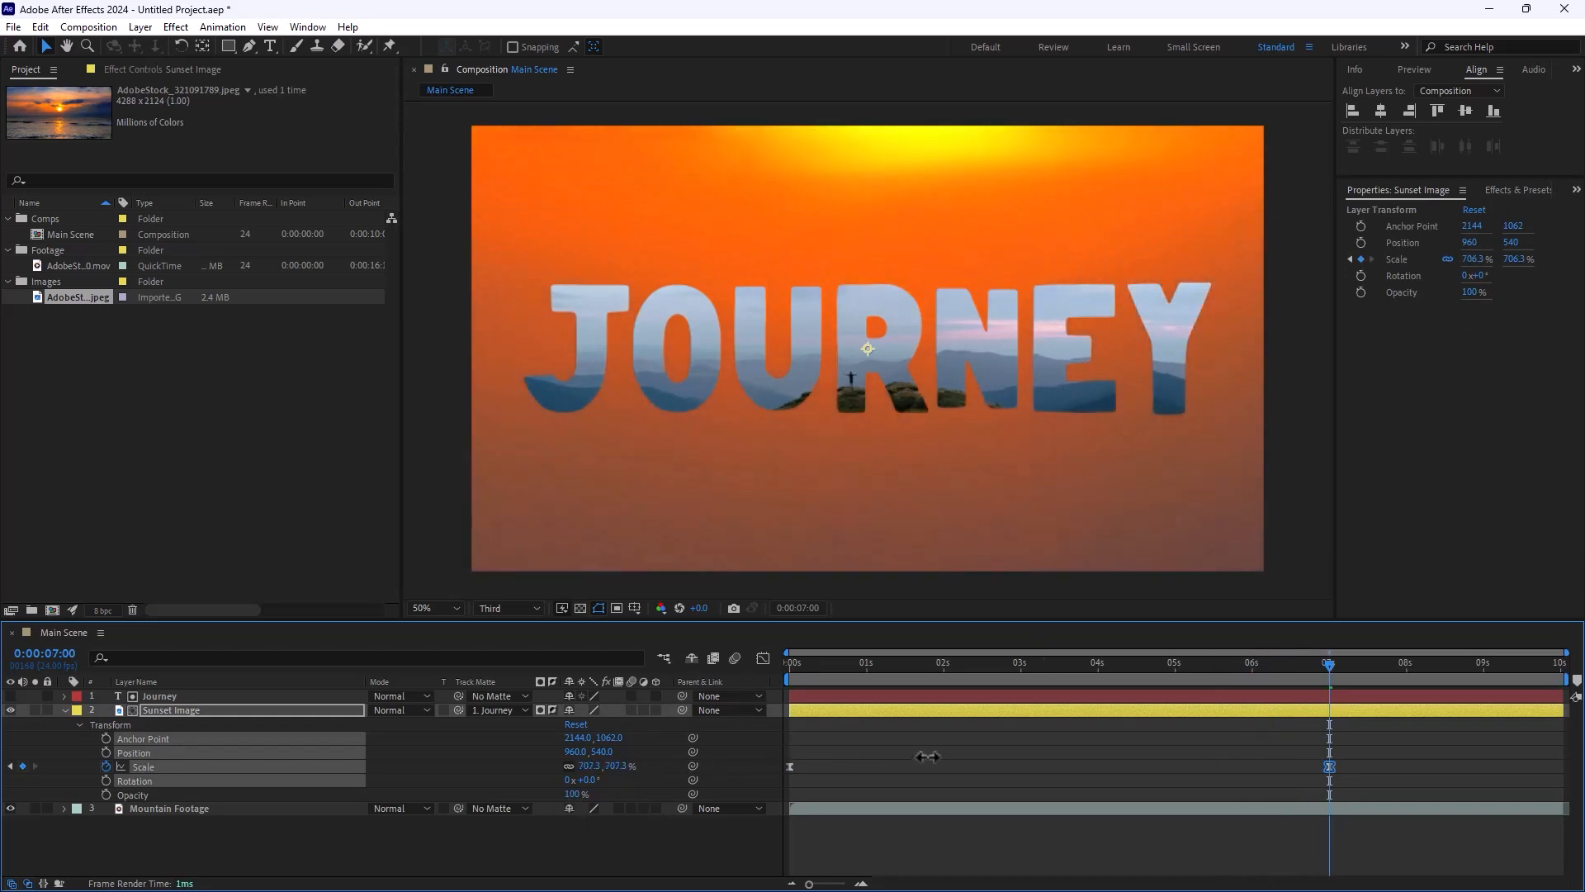
- Preview the scale animation from the start and move the second scale keyframe to the end of the composition, about 10 seconds
left_click(1312, 666)
left_click_drag(1309, 662, 784, 657)
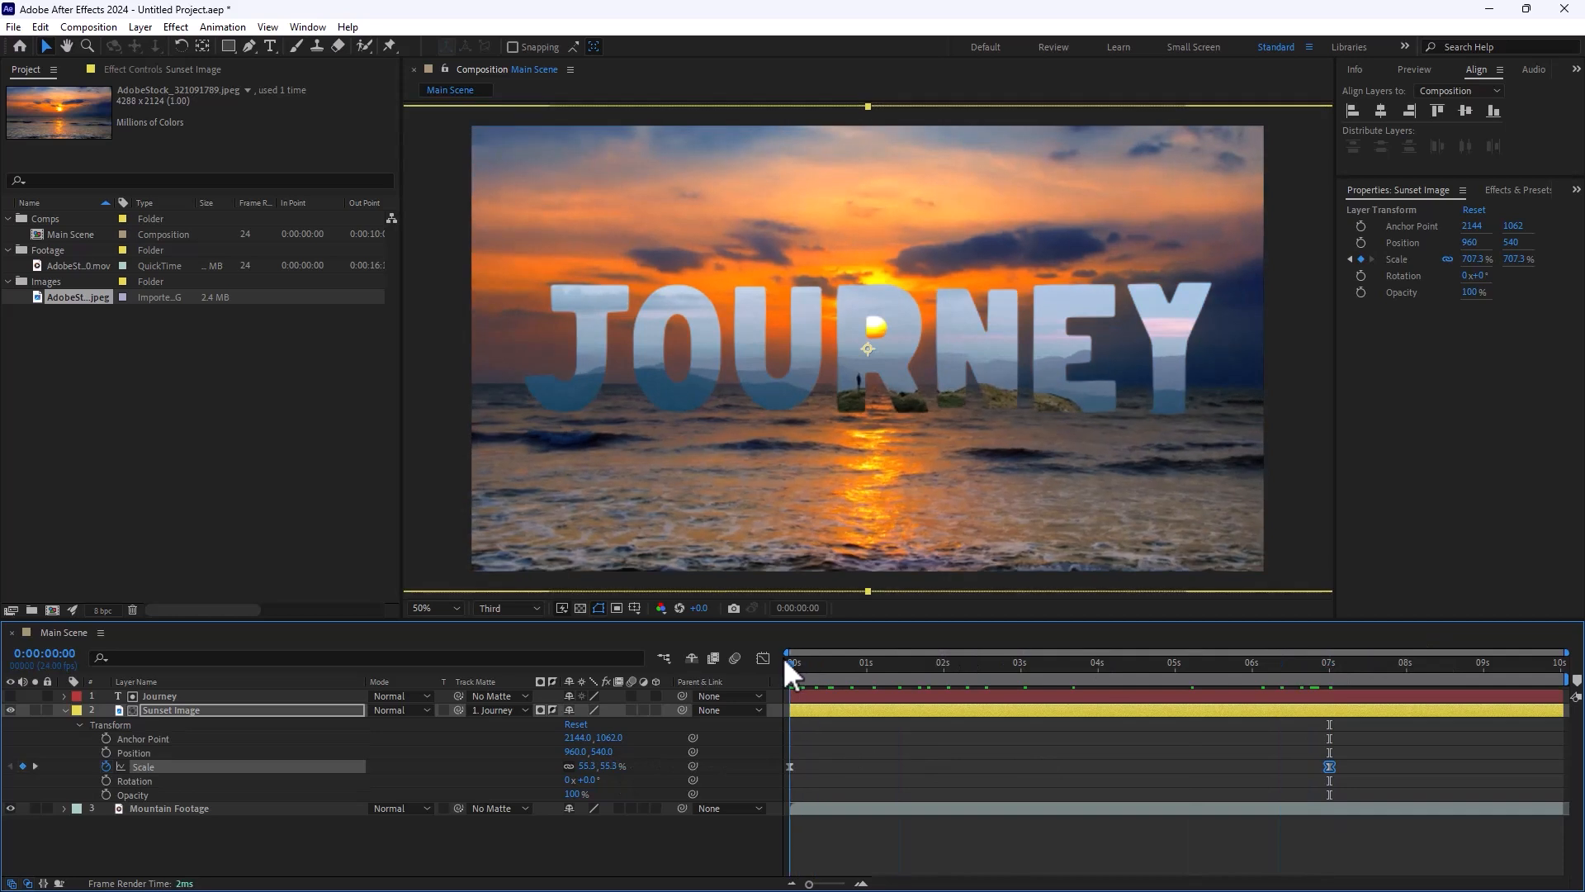
key("space")
left_click_drag(1210, 711, 1563, 768)
key("ctrl+z")
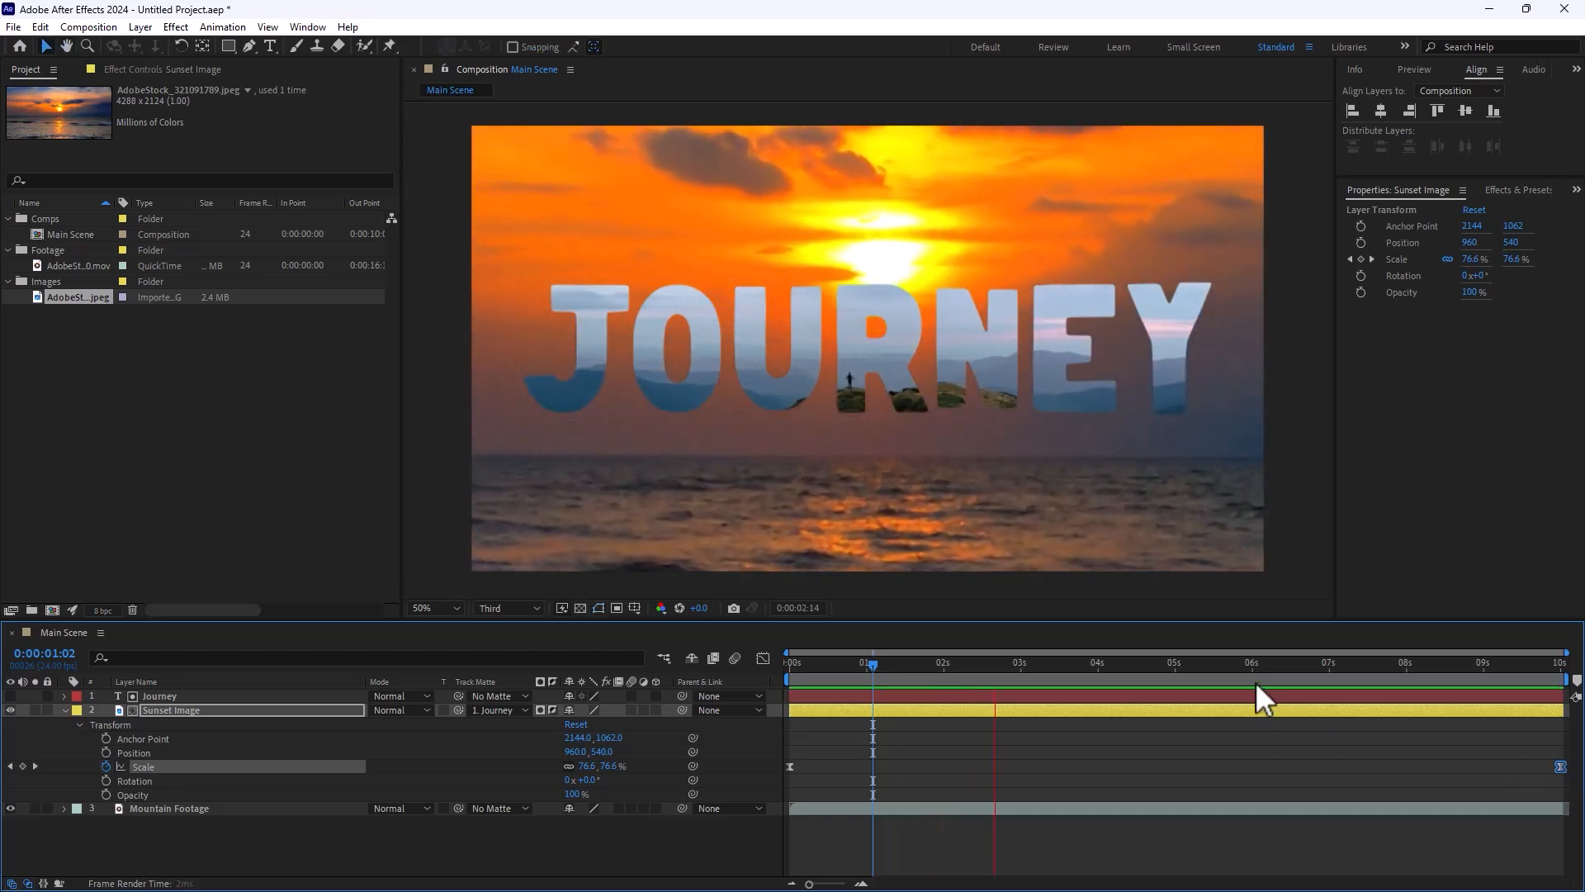
- Preview the Sunset Image scale animation from the start of the composition
key("Home")
key("space")
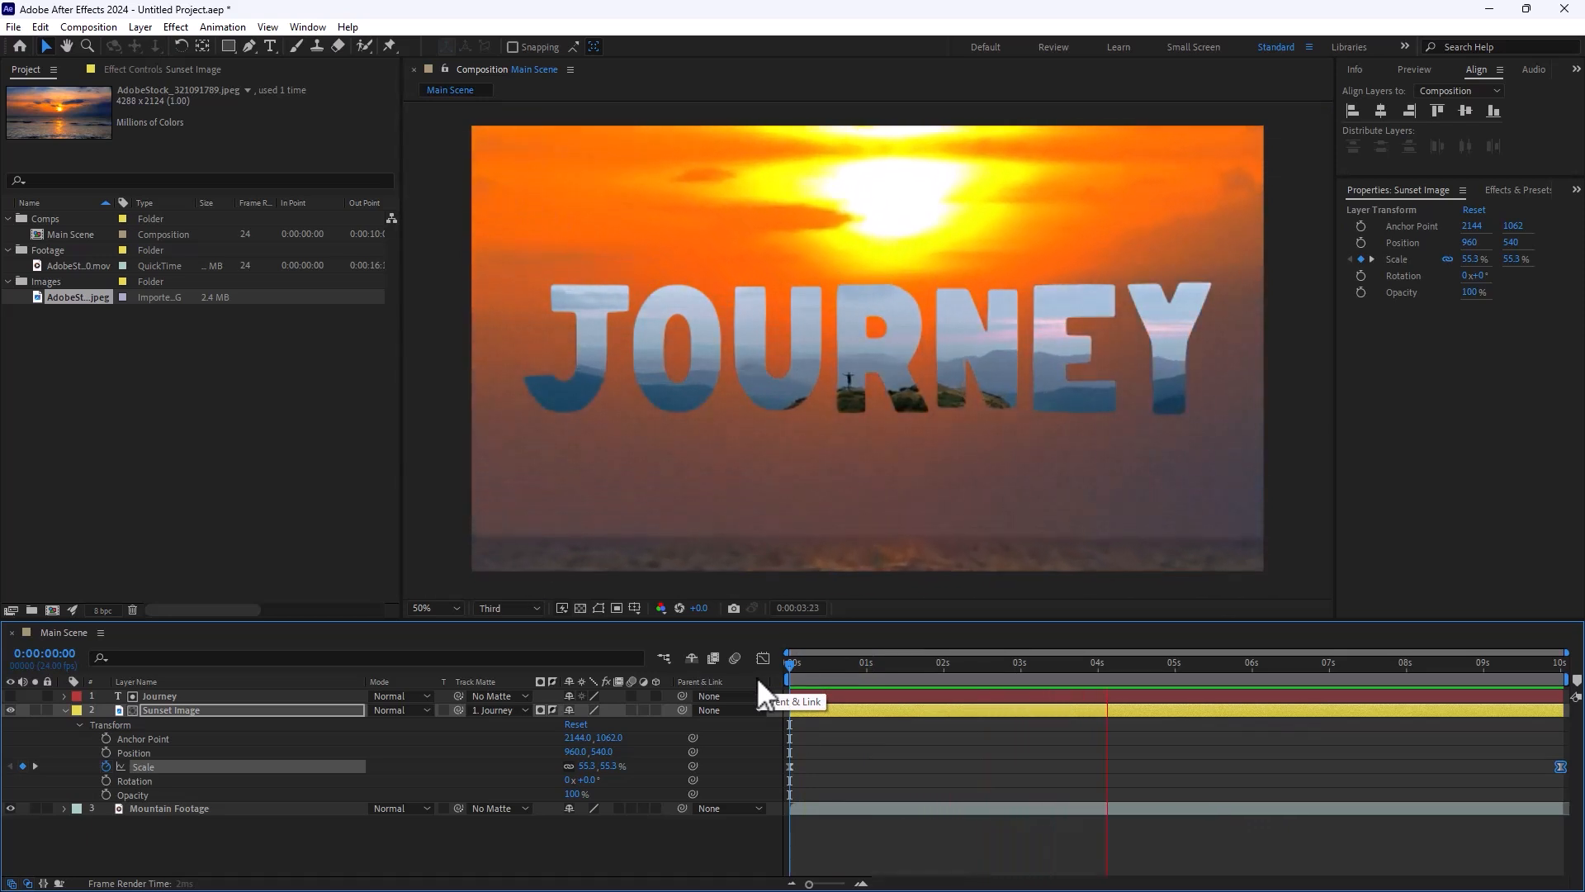
key("space")
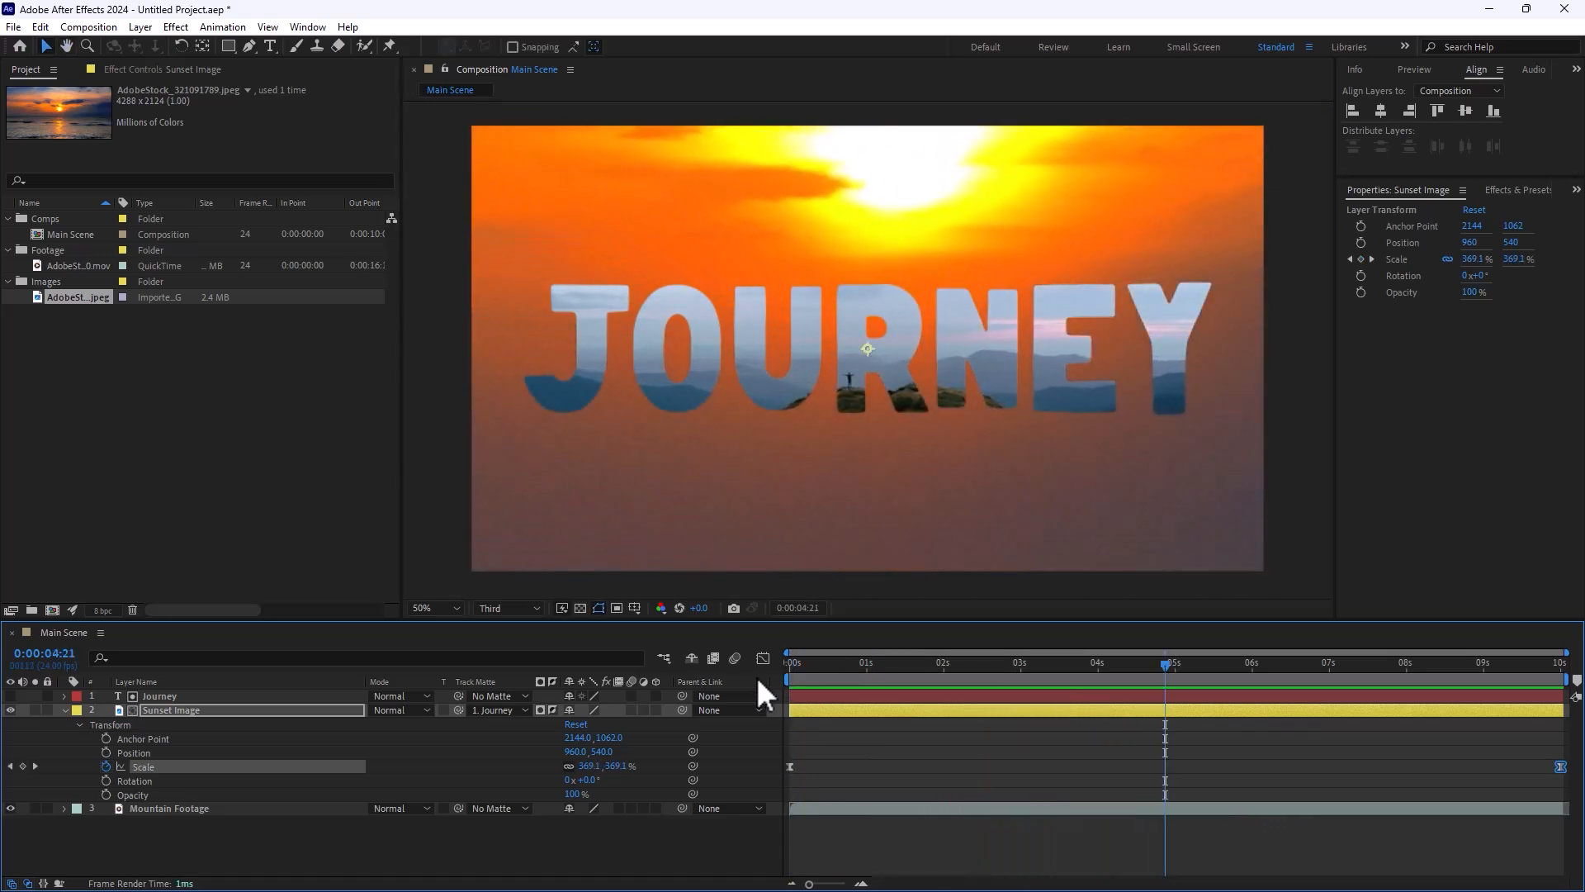
- Compare the Sunset Image layer's inverted and non-inverted track matte during a preview from the start, restoring the inverted matte
left_click(551, 711)
left_click(551, 711)
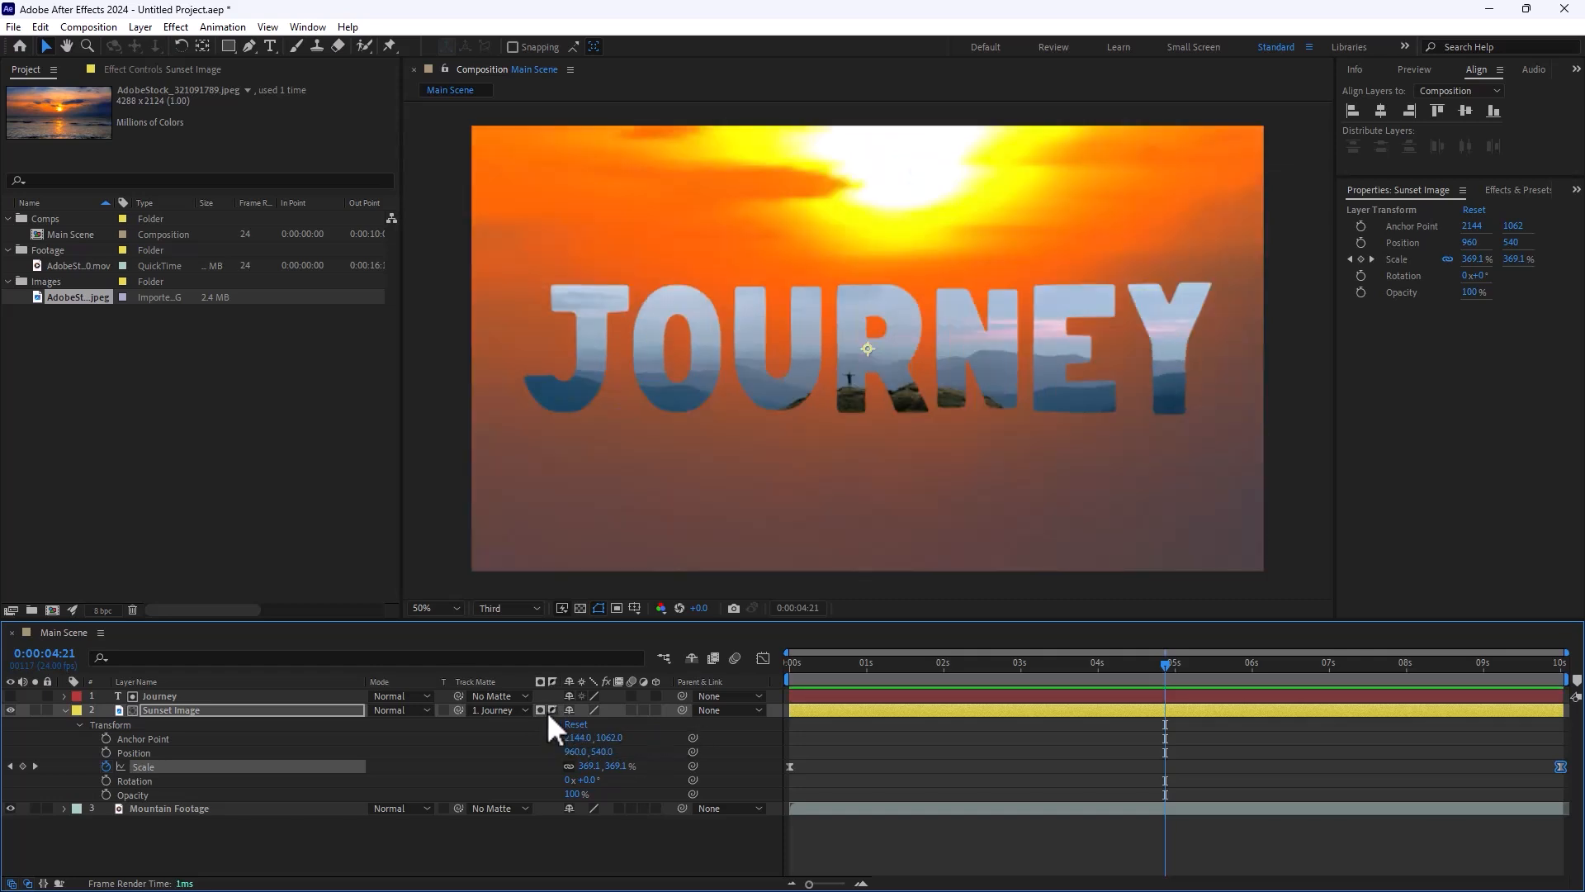
left_click(551, 711)
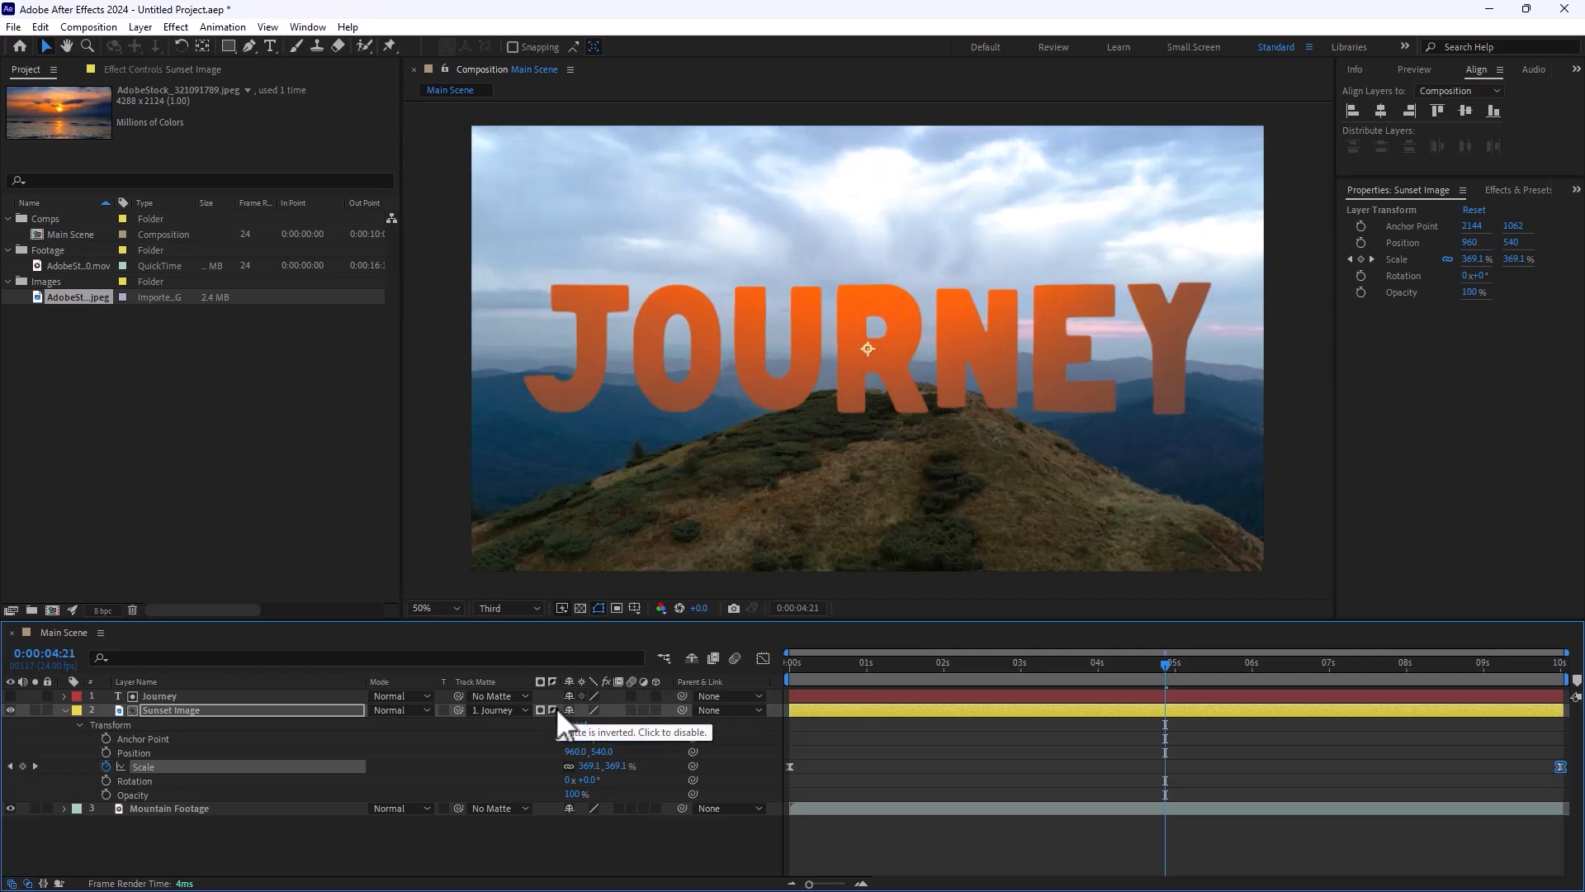
left_click(552, 710)
left_click_drag(1165, 662, 789, 661)
key("space")
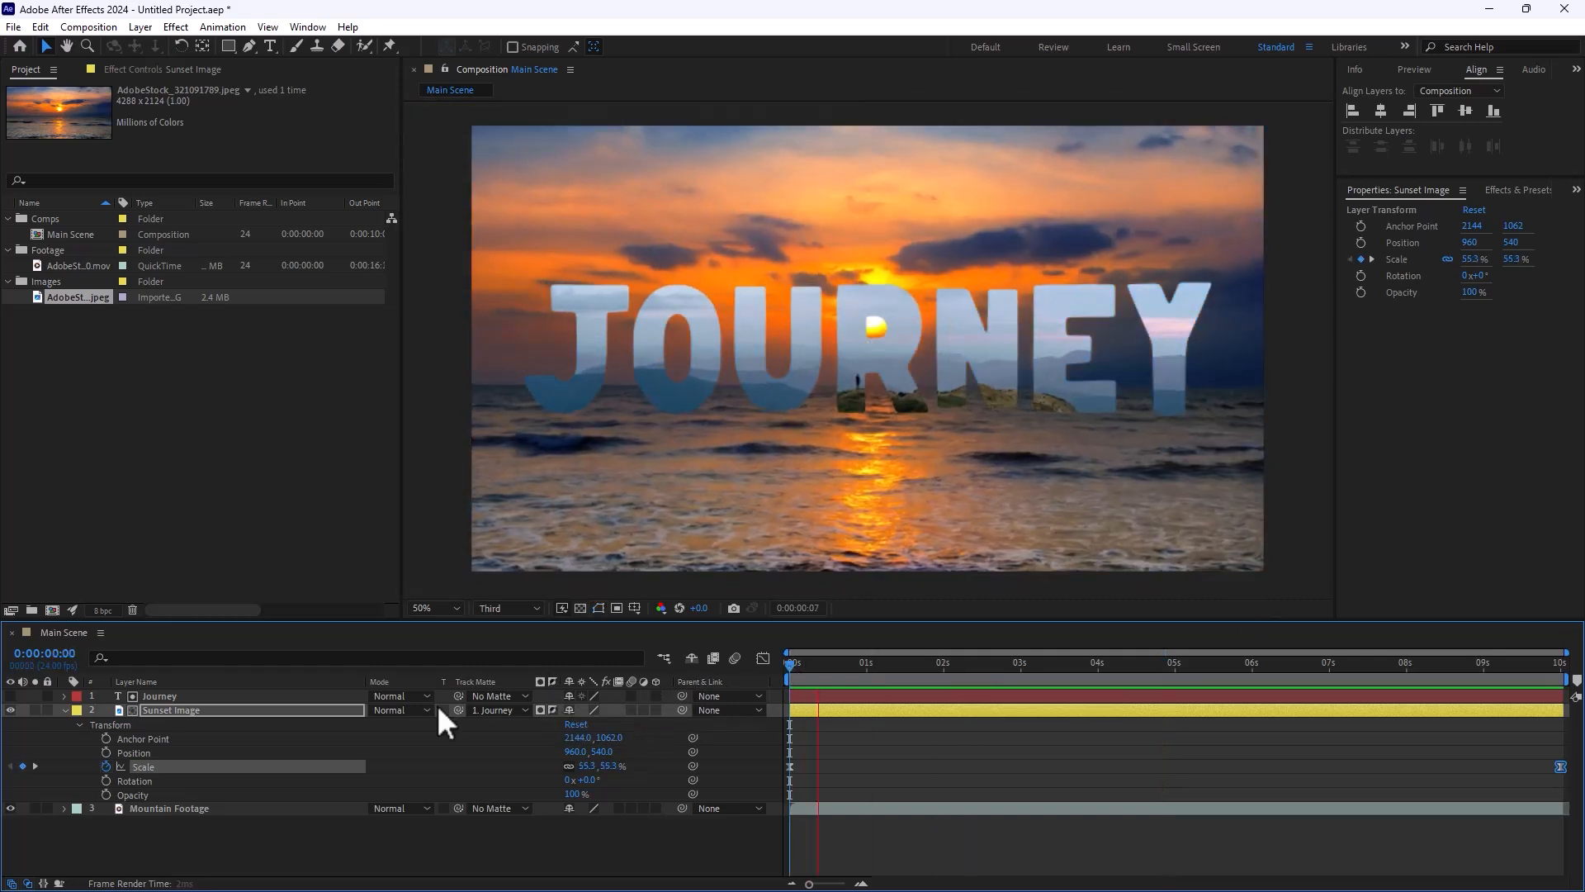
left_click(551, 710)
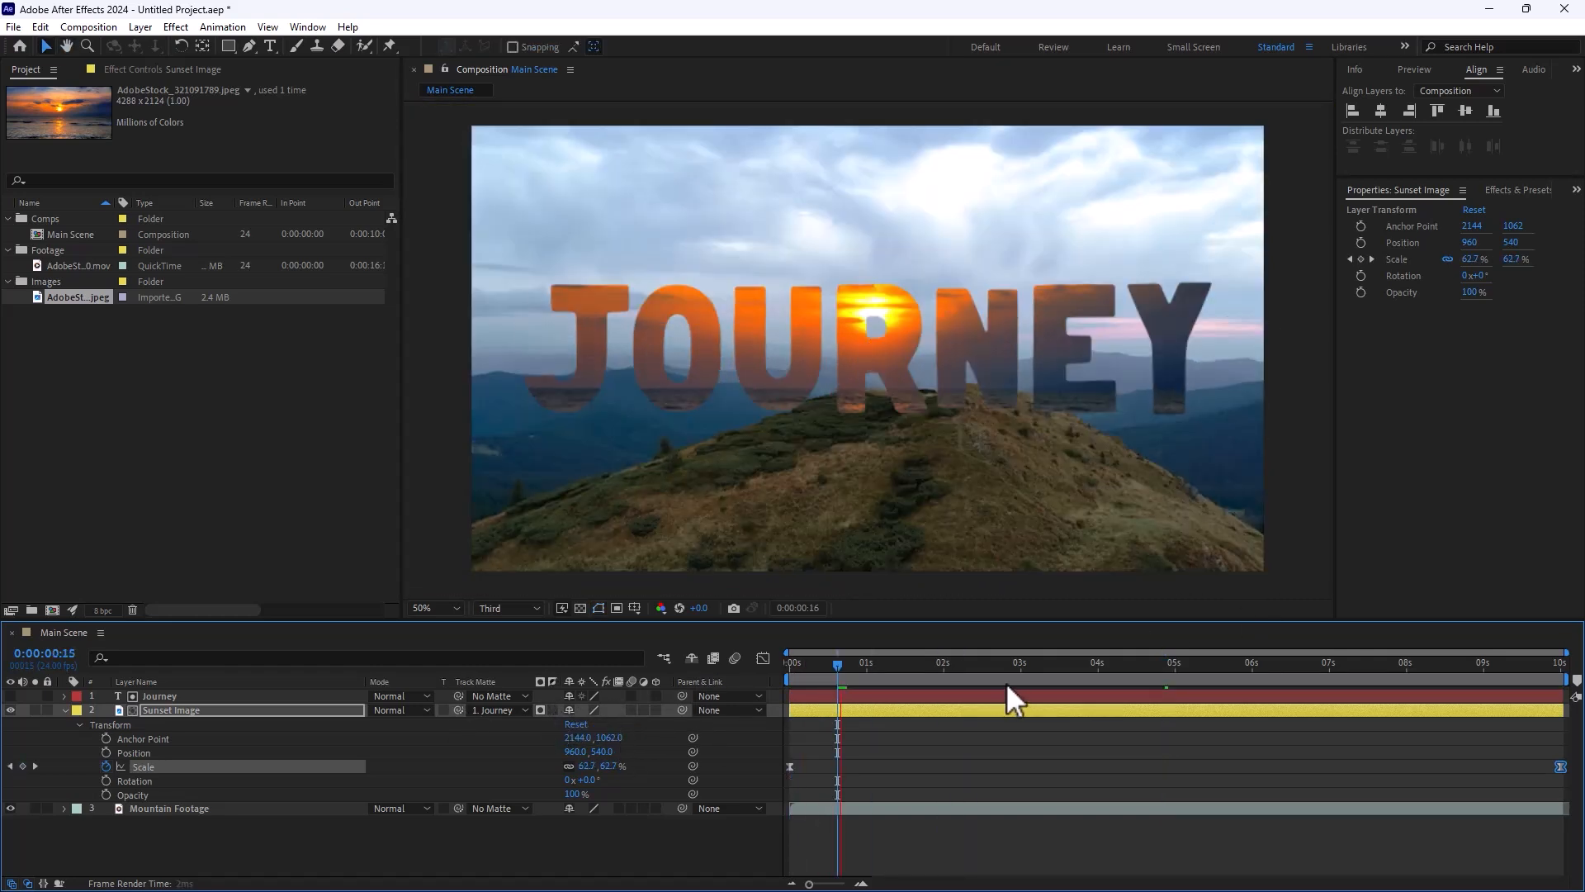
key("space")
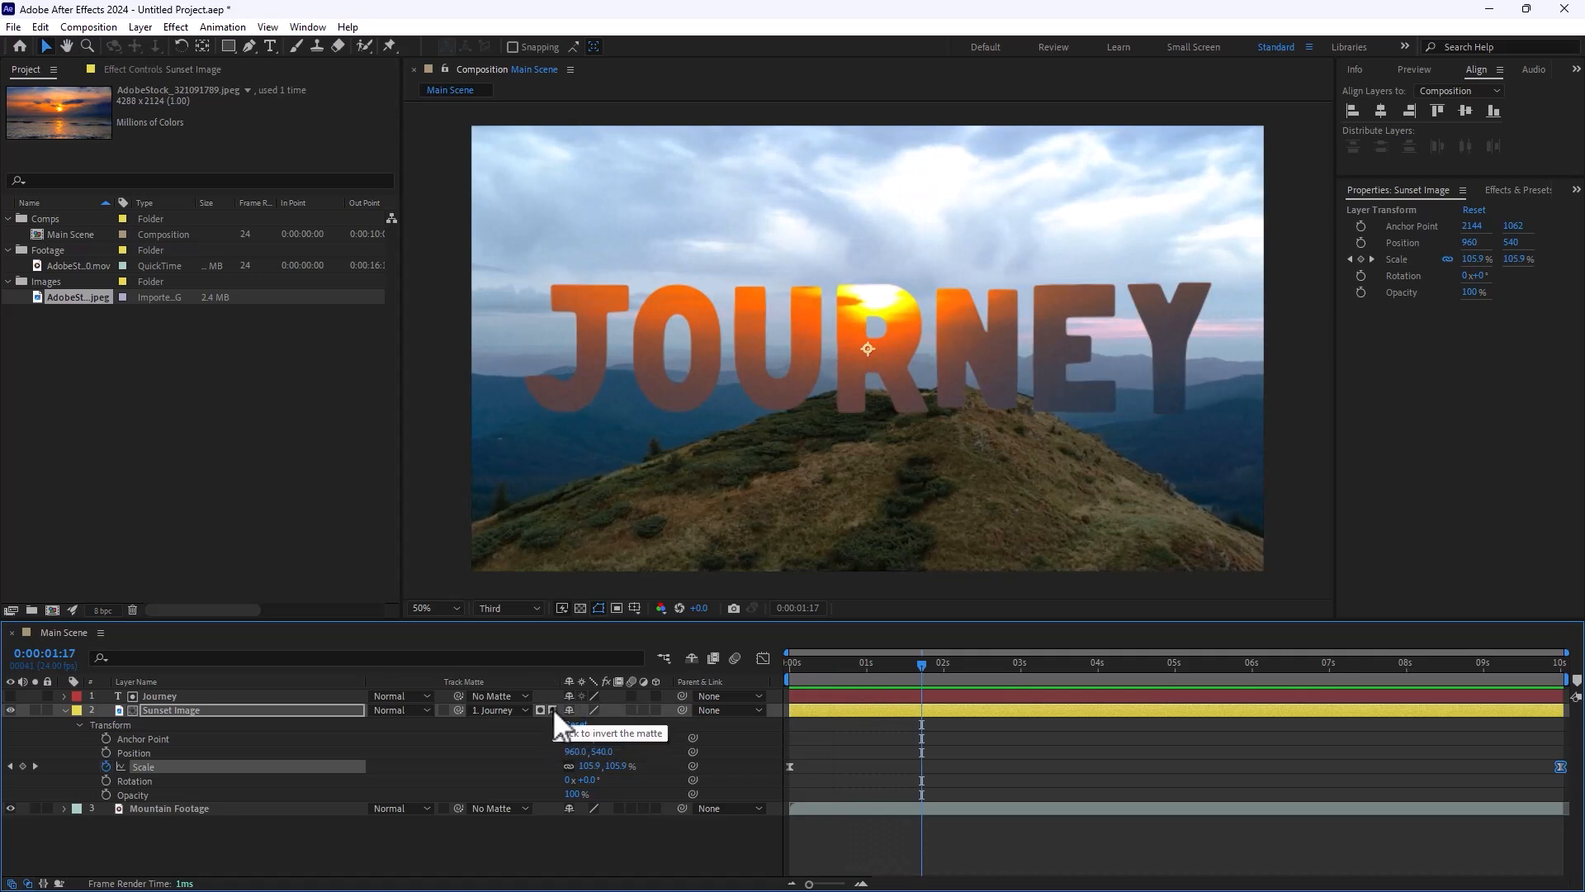
left_click(552, 710)
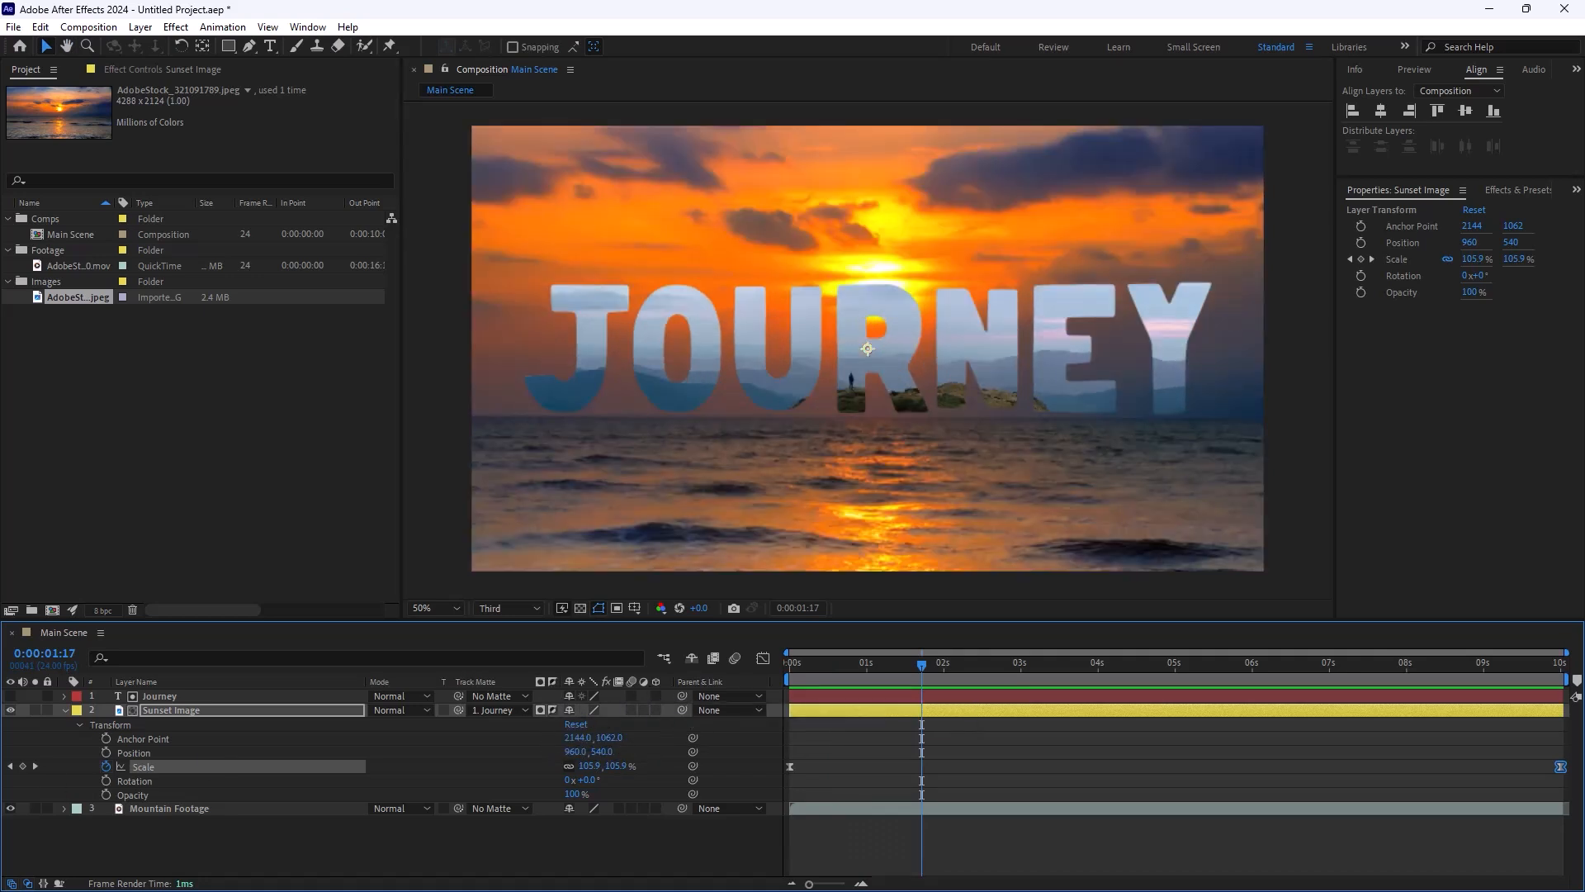
- Collapse the Sunset Image layer's properties and apply the Hue/Saturation color correction effect to that layer
key("ctrl+grave")
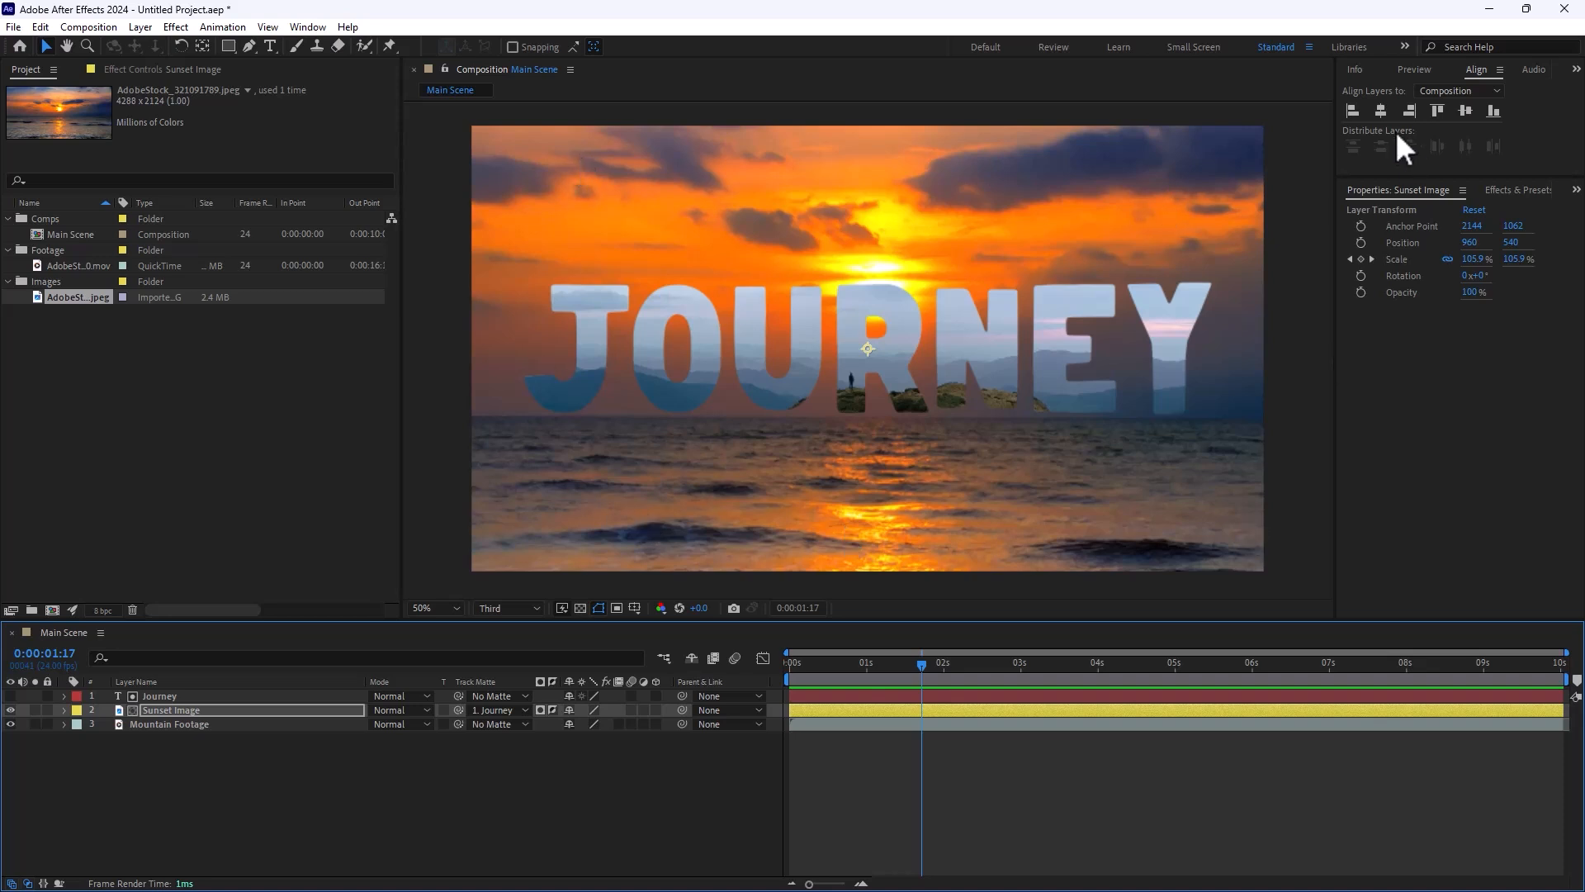
left_click(1511, 191)
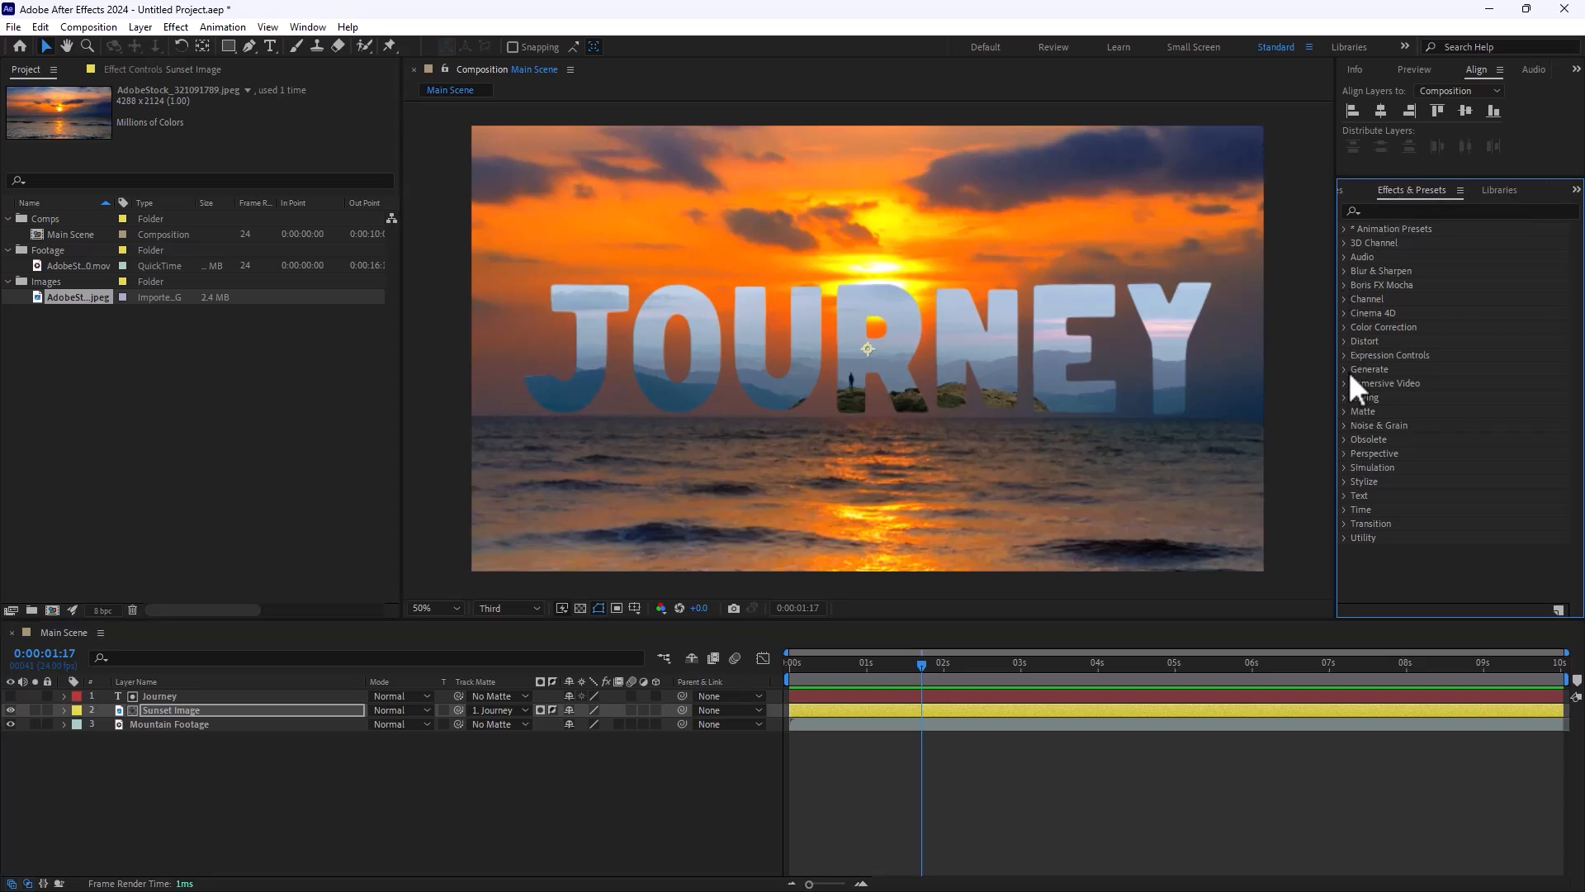
left_click(1346, 330)
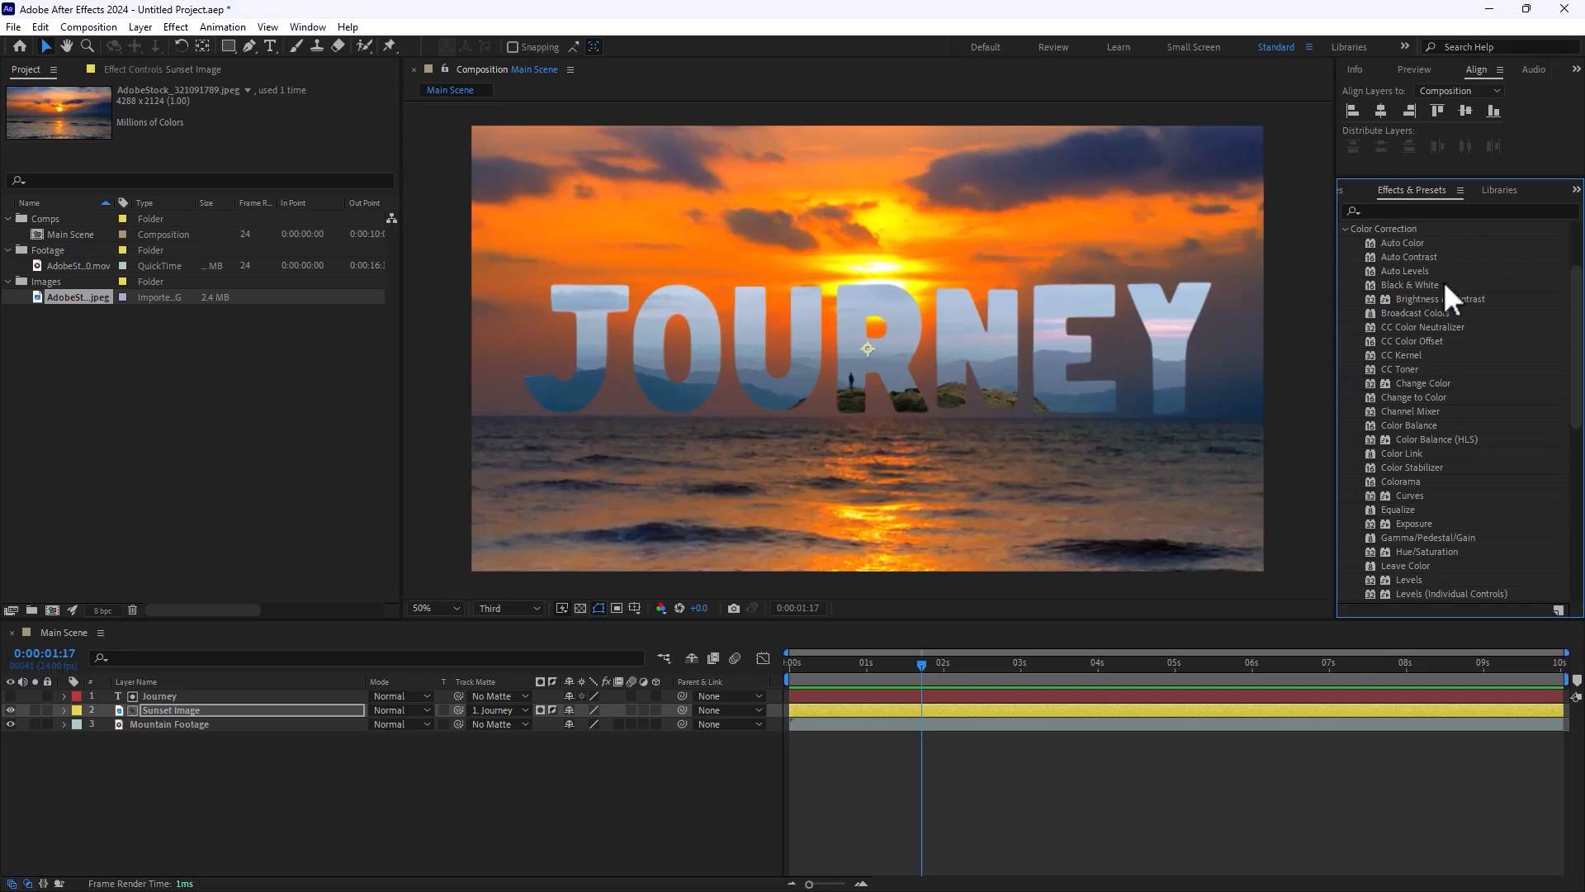
left_click(1430, 547)
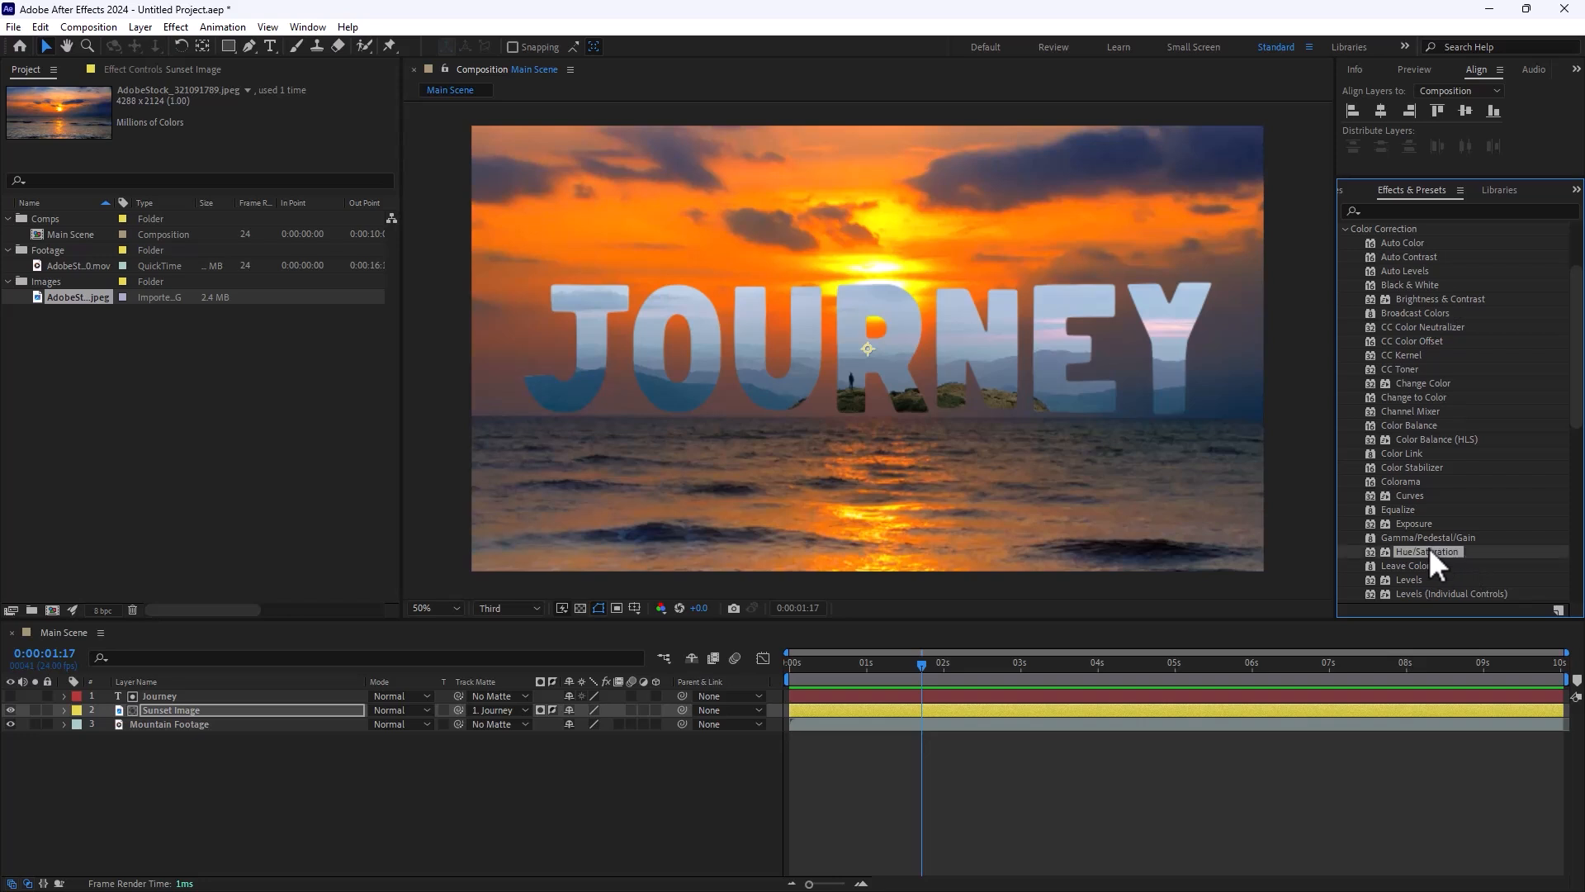
left_click_drag(1430, 547, 121, 708)
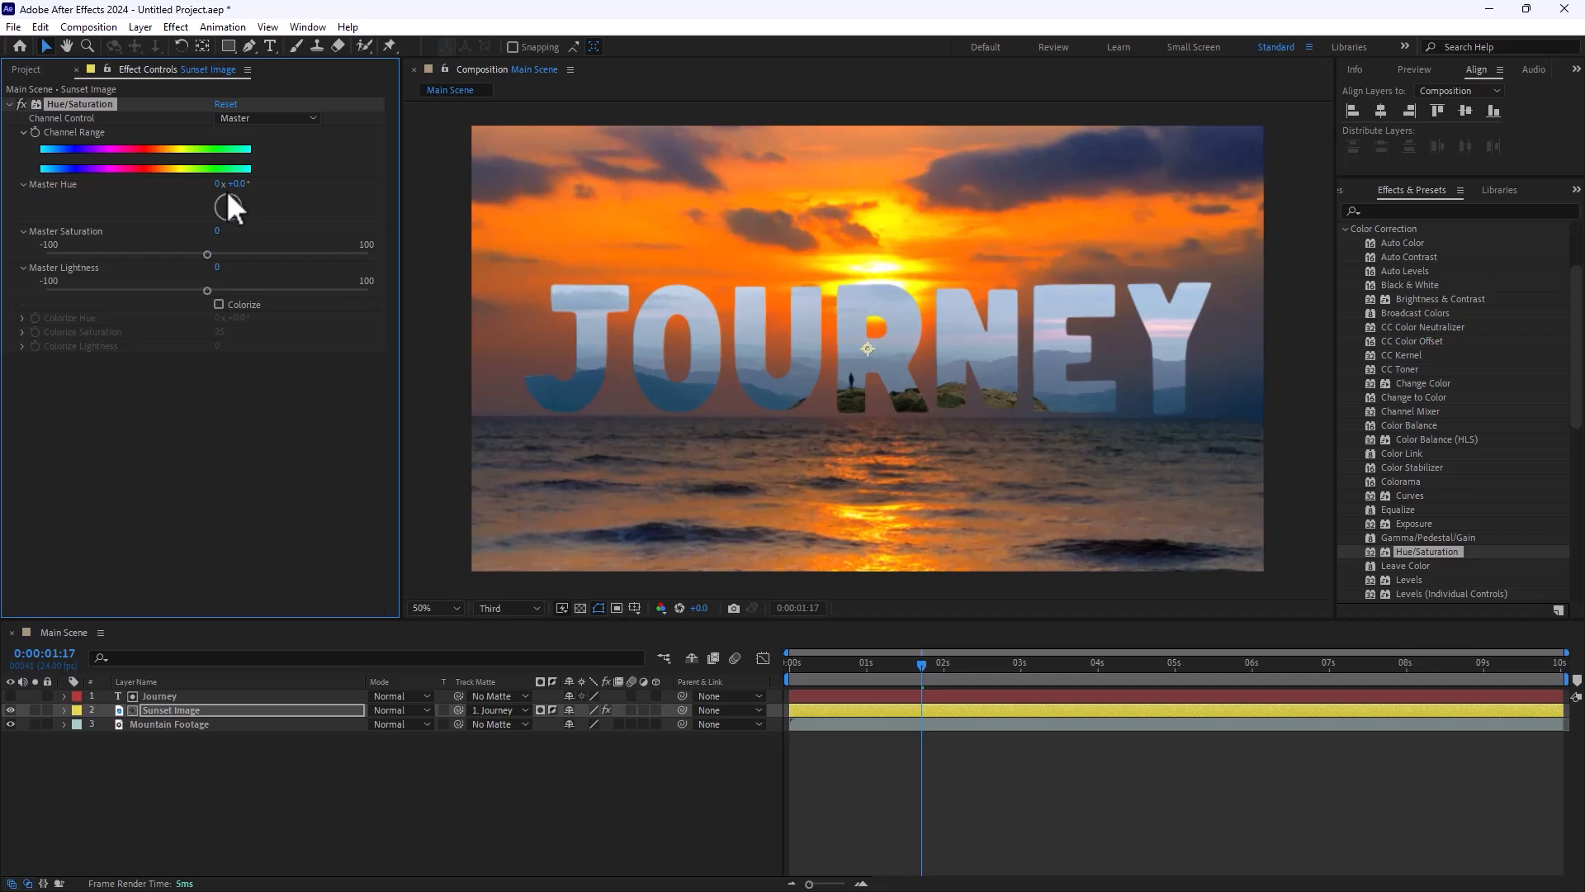
- Undo a trial master hue shift in Hue/Saturation, then raise the image's master saturation and lower its master lightness
left_click_drag(229, 195, 226, 200)
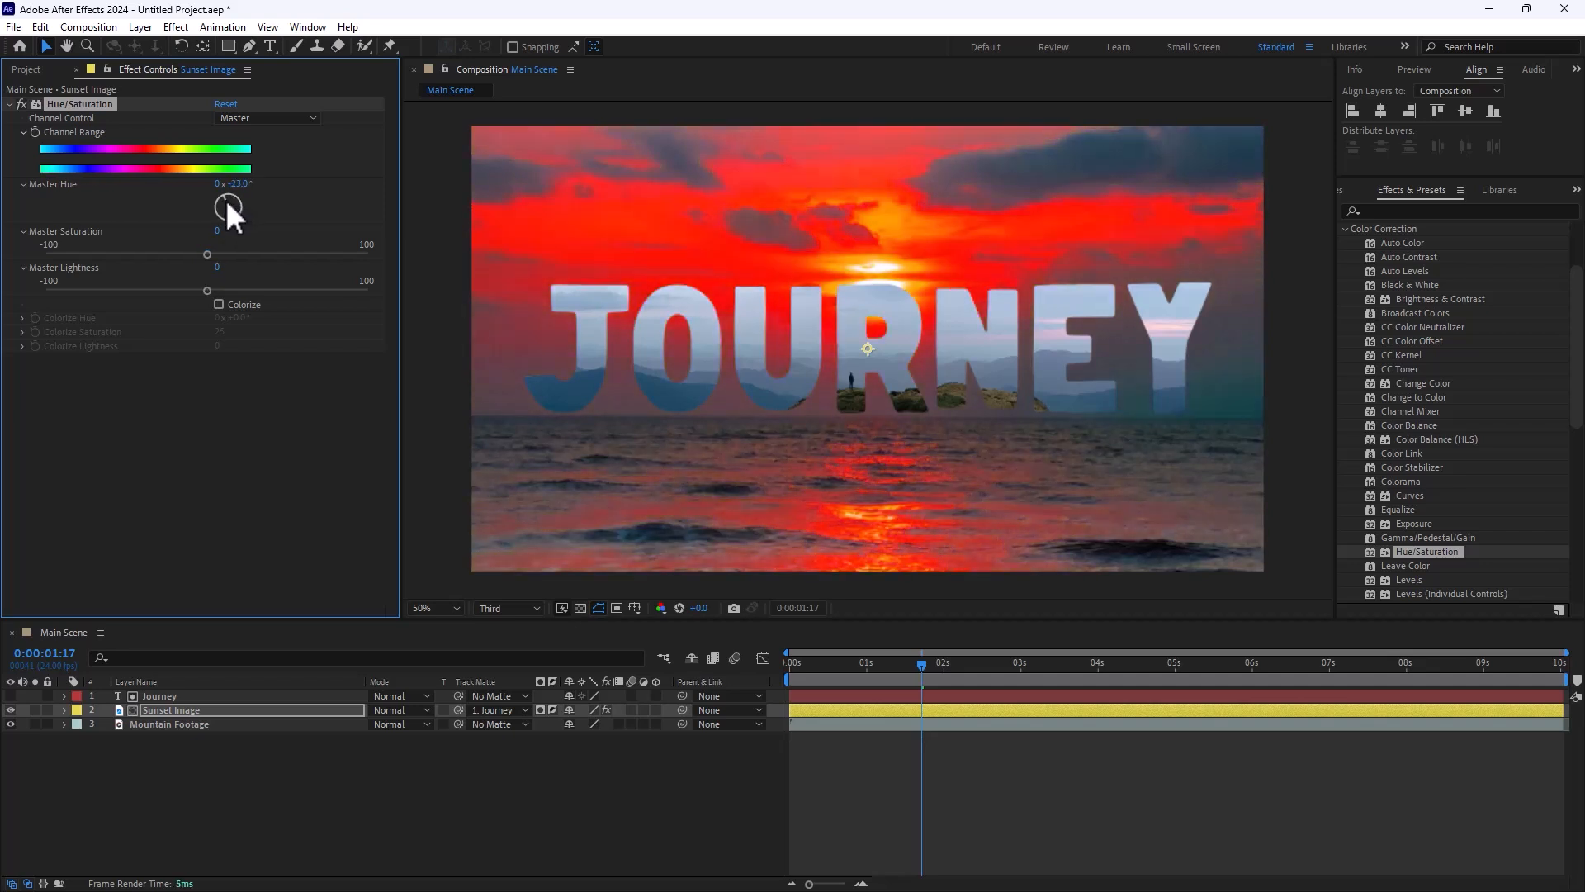
key("ctrl+z")
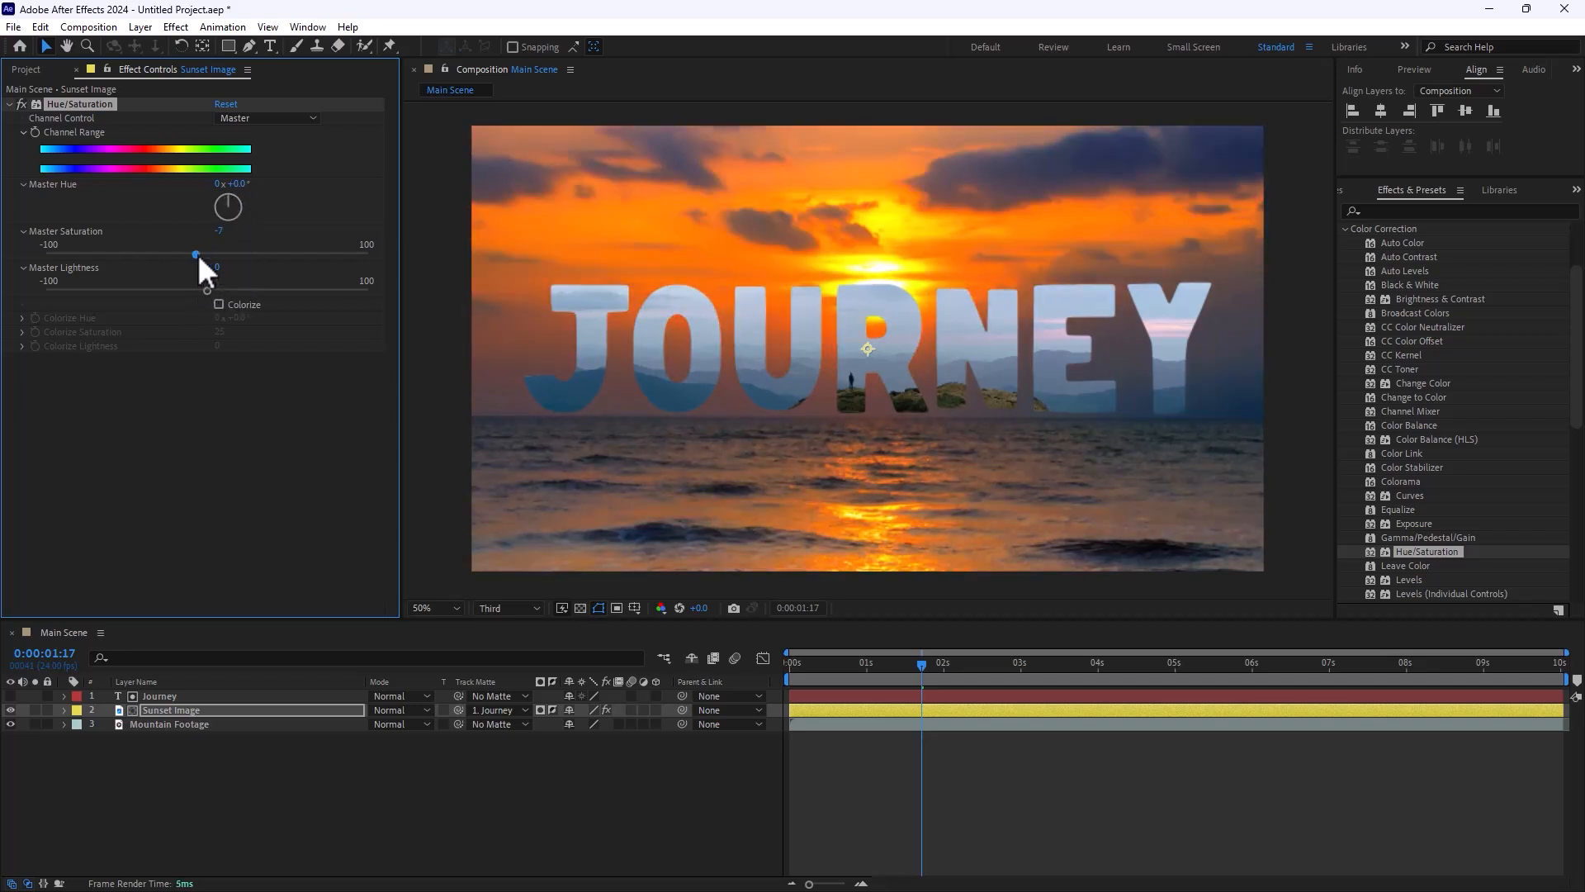
left_click_drag(197, 255, 302, 262)
left_click_drag(205, 290, 164, 291)
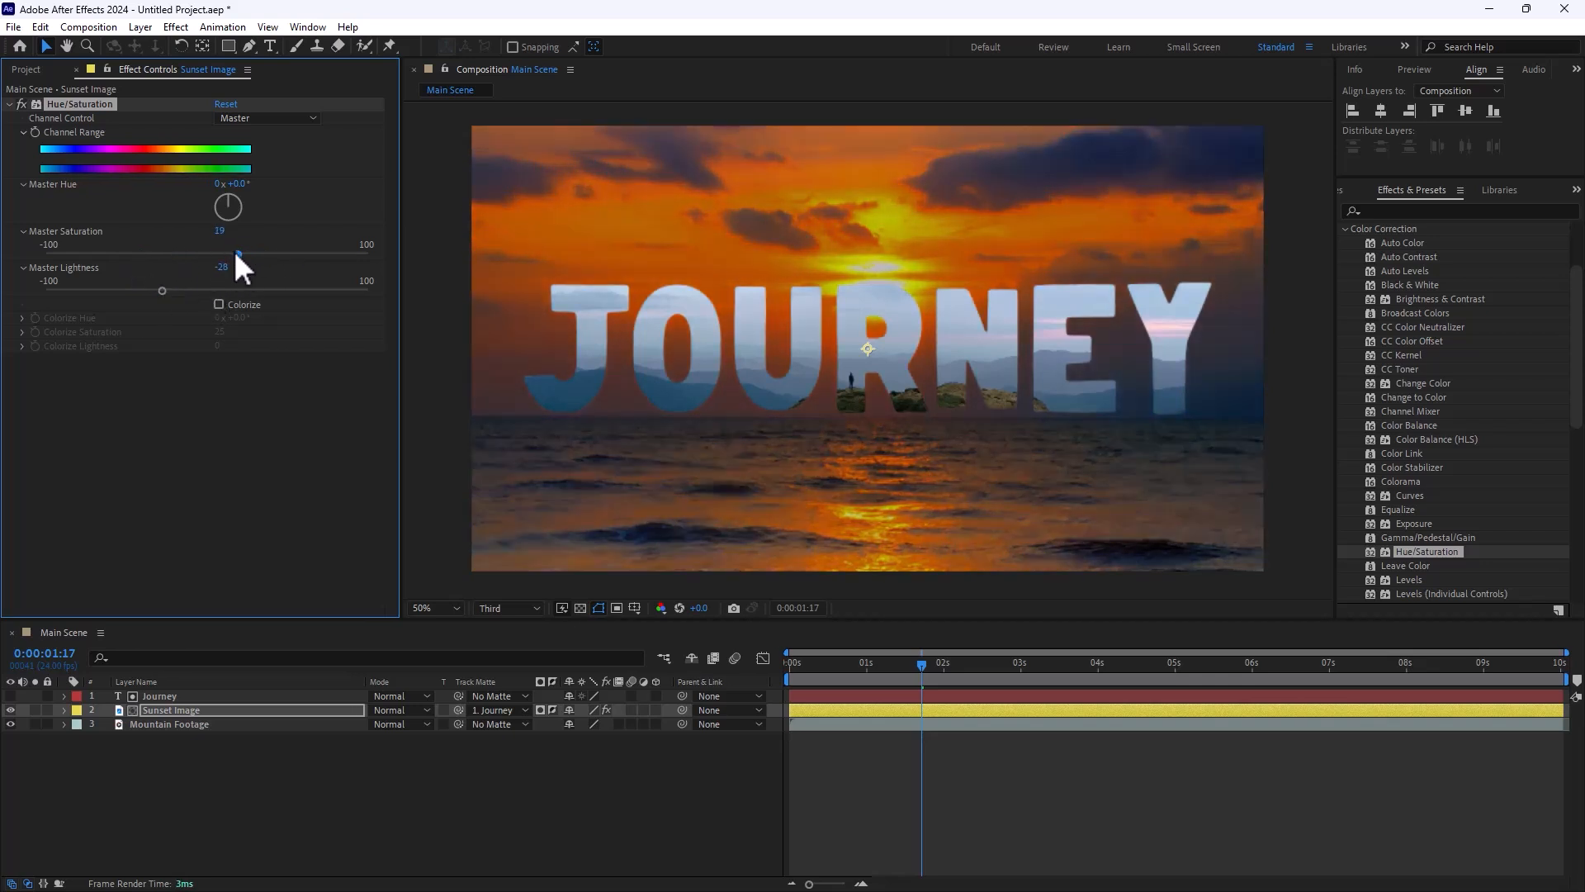
- Set the master lightness to -17 and colorize the Sunset Image with a hue of -4° and a saturation of 34
left_click(219, 304)
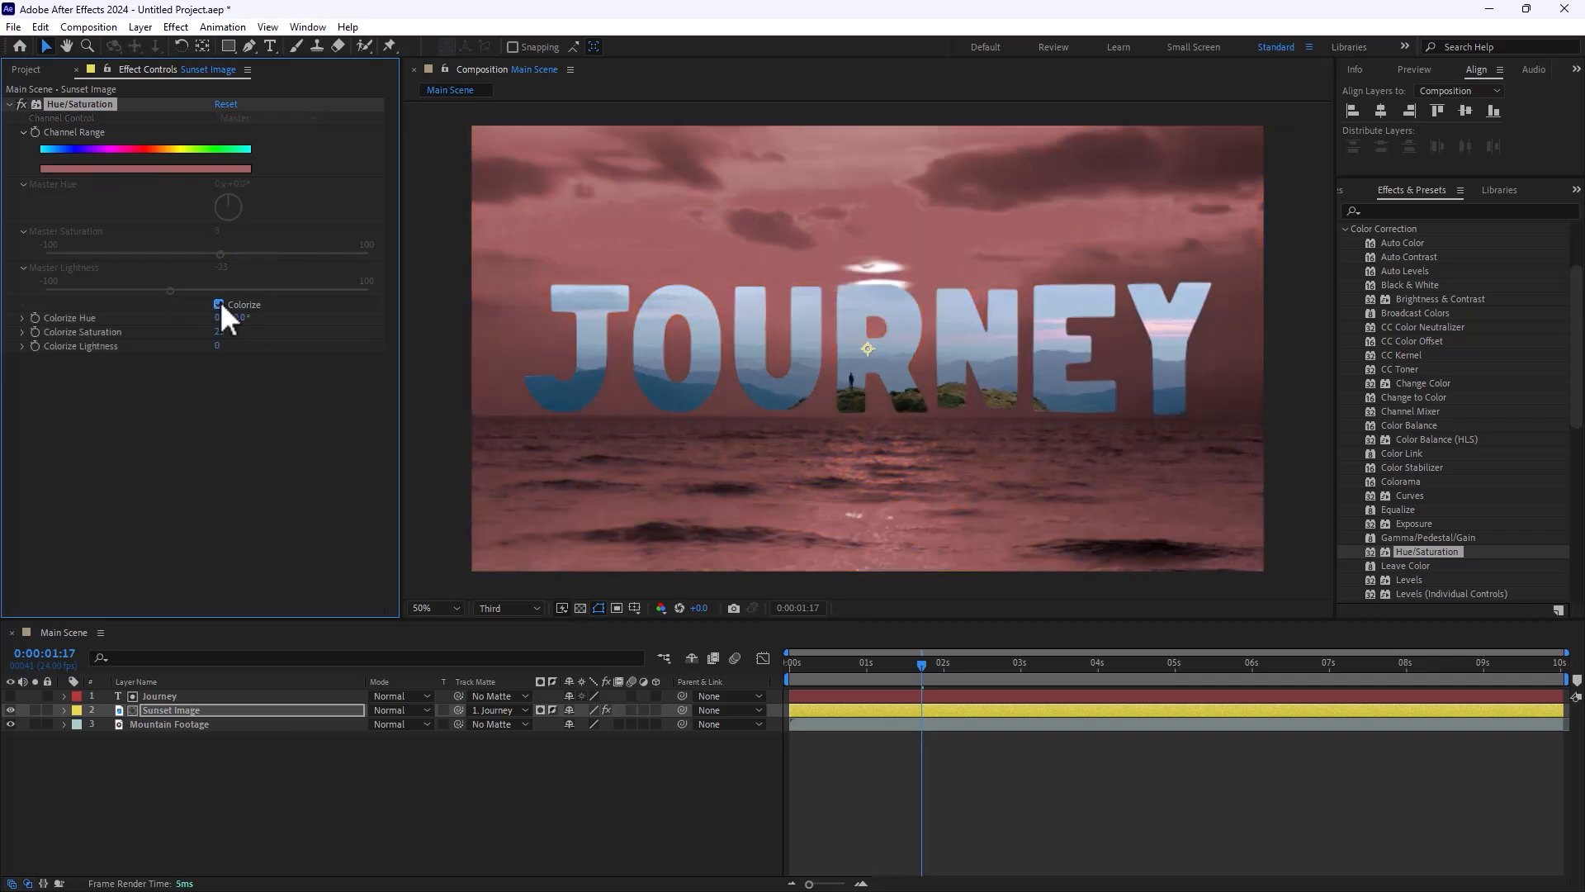
left_click(219, 304)
left_click_drag(172, 291, 237, 315)
left_click(219, 303)
- Preview the colorized Sunset Image from the start of the composition
left_click_drag(921, 664, 730, 661)
key("space")
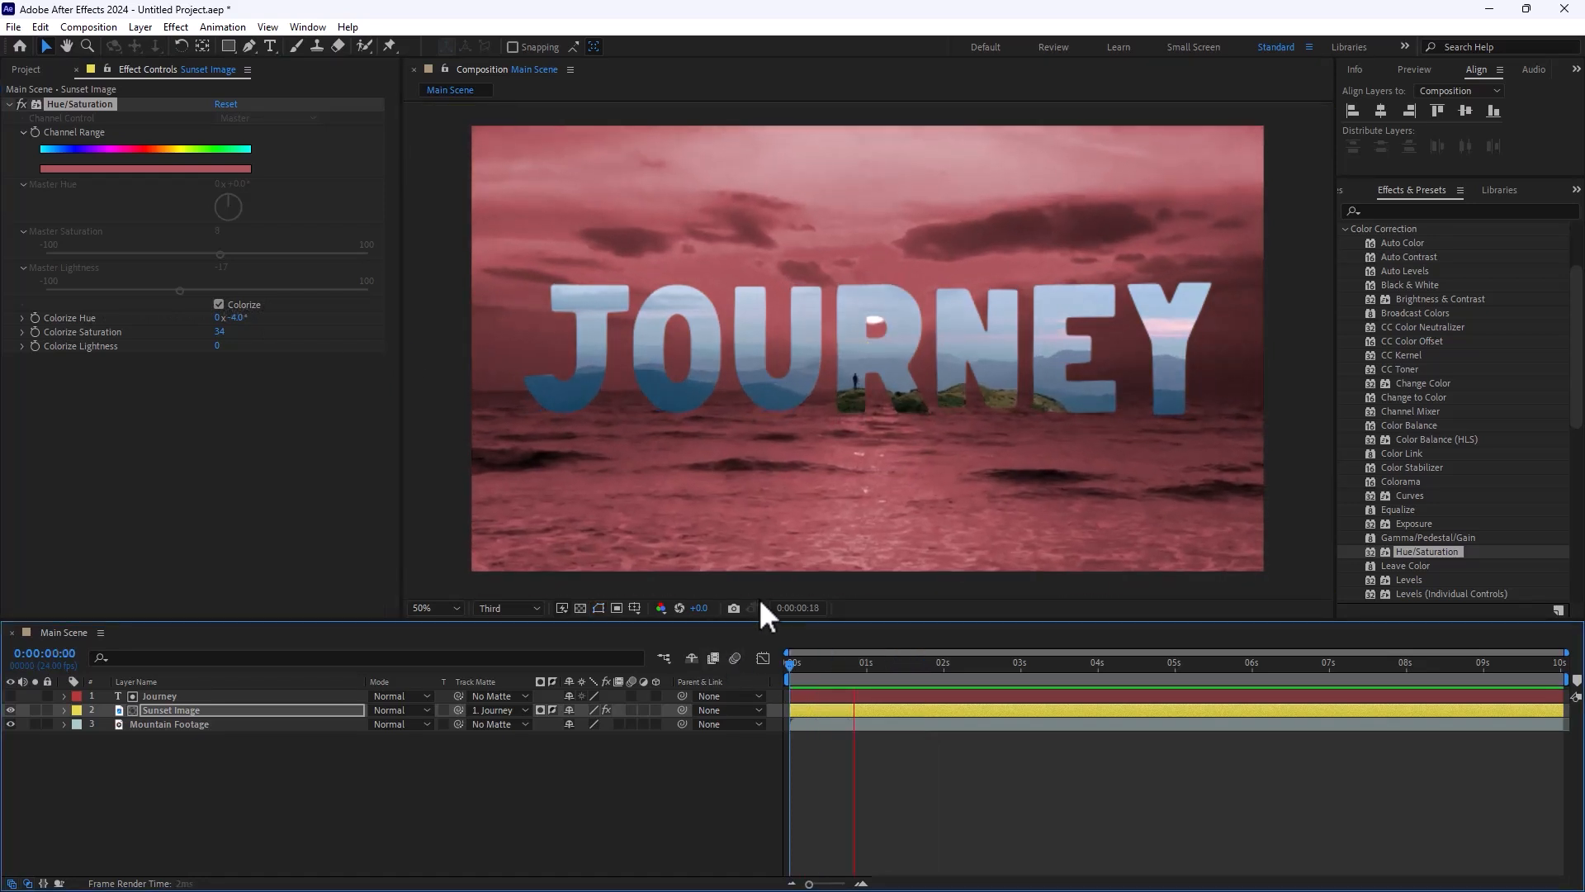
key("space")
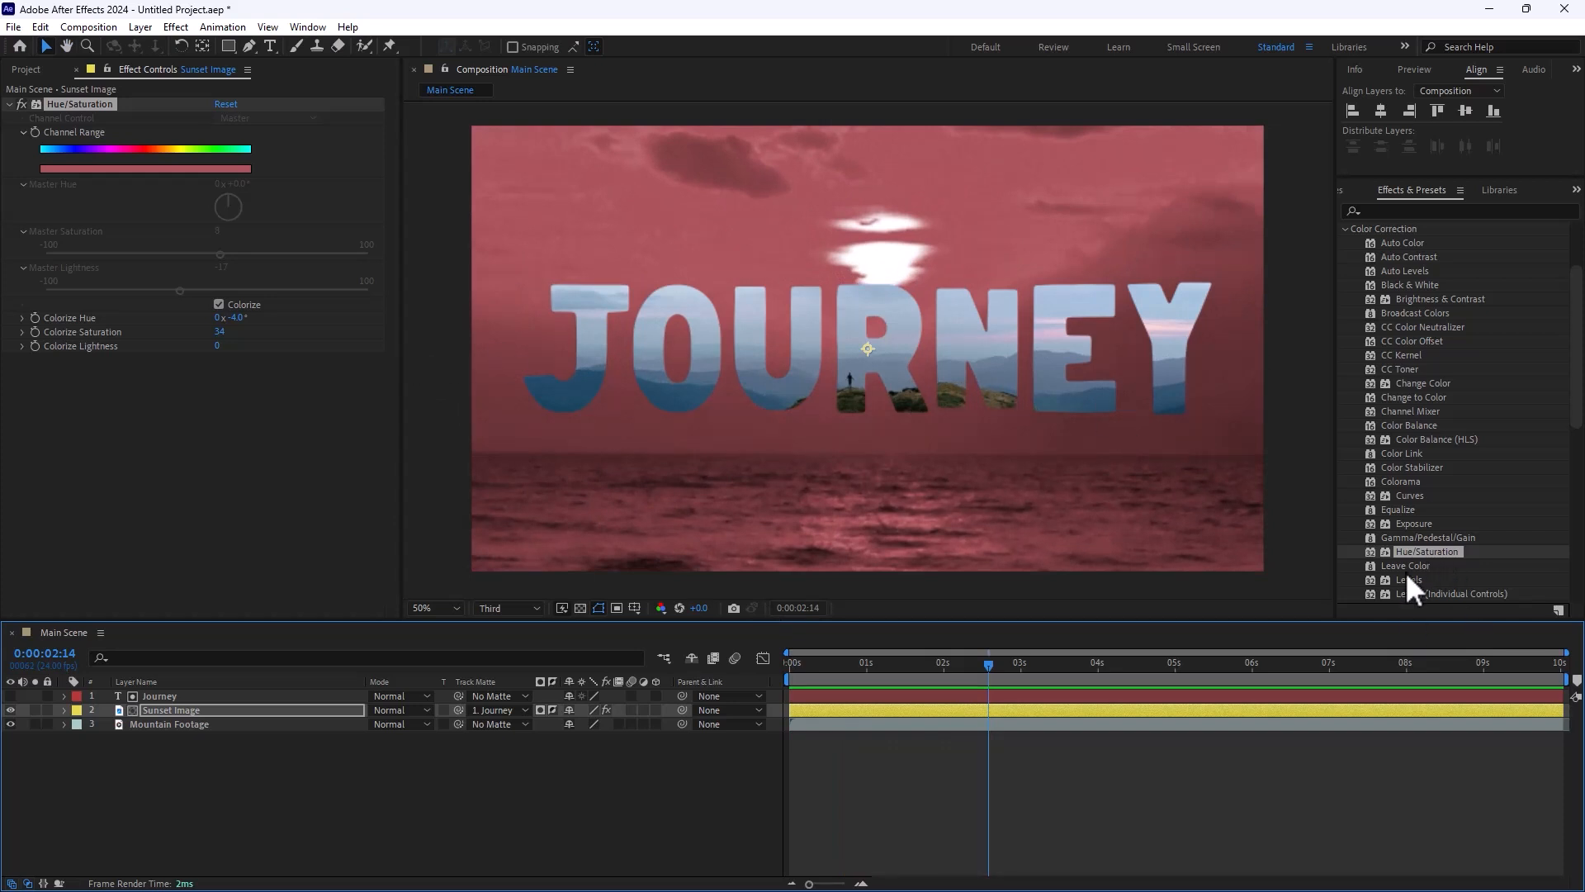
- Apply the Curves effect to the Sunset Image layer and raise the RGB curve in the highlights and shadows
scroll(1422, 518, "down", 3)
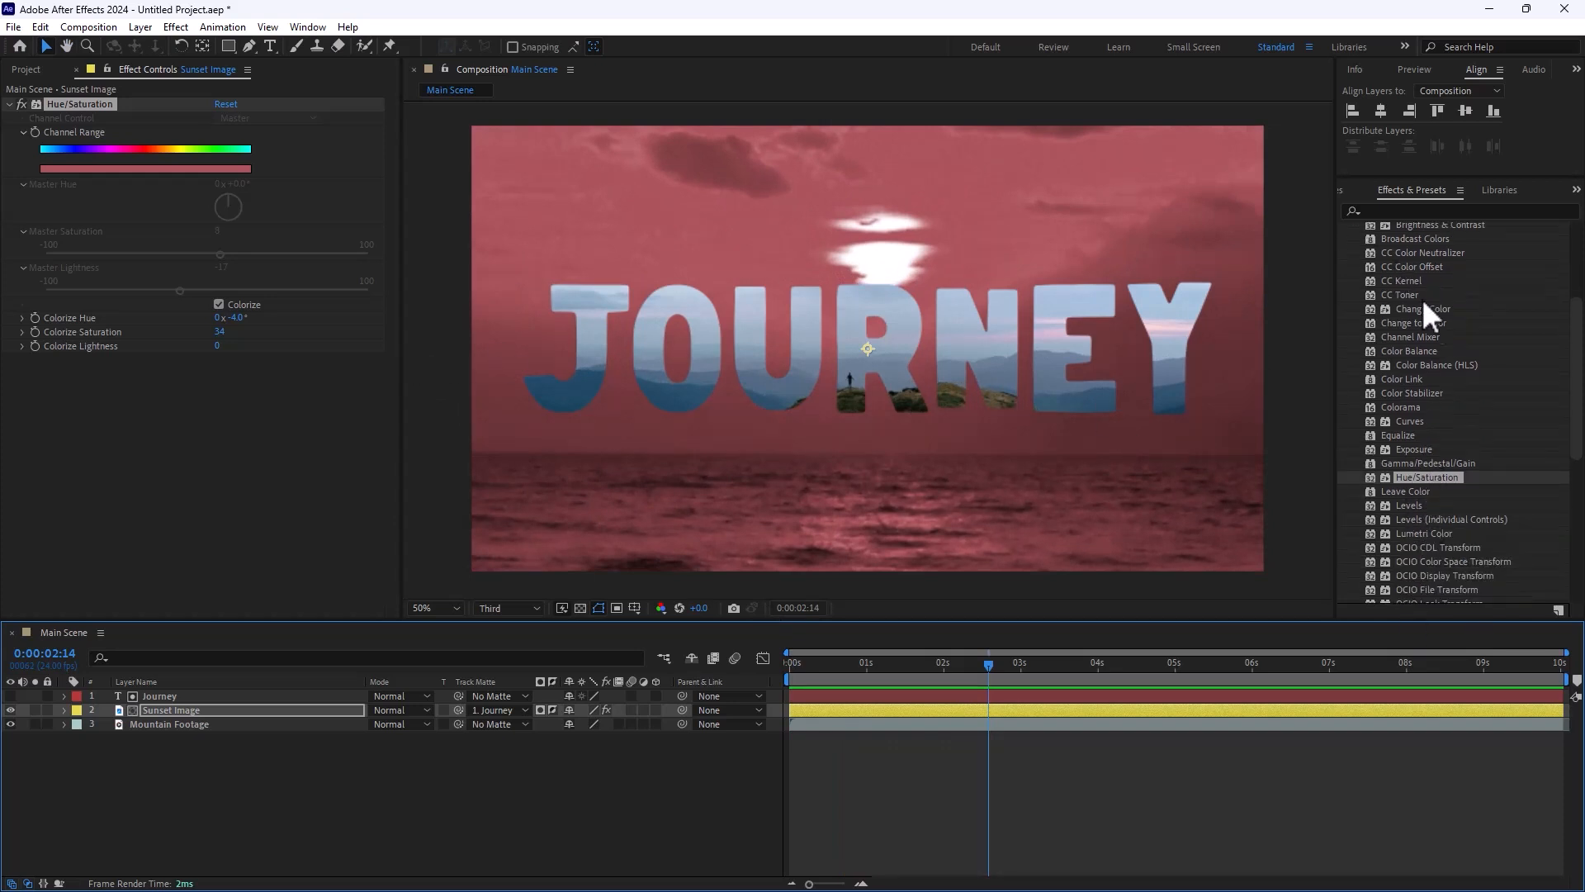
left_click_drag(1403, 421, 177, 712)
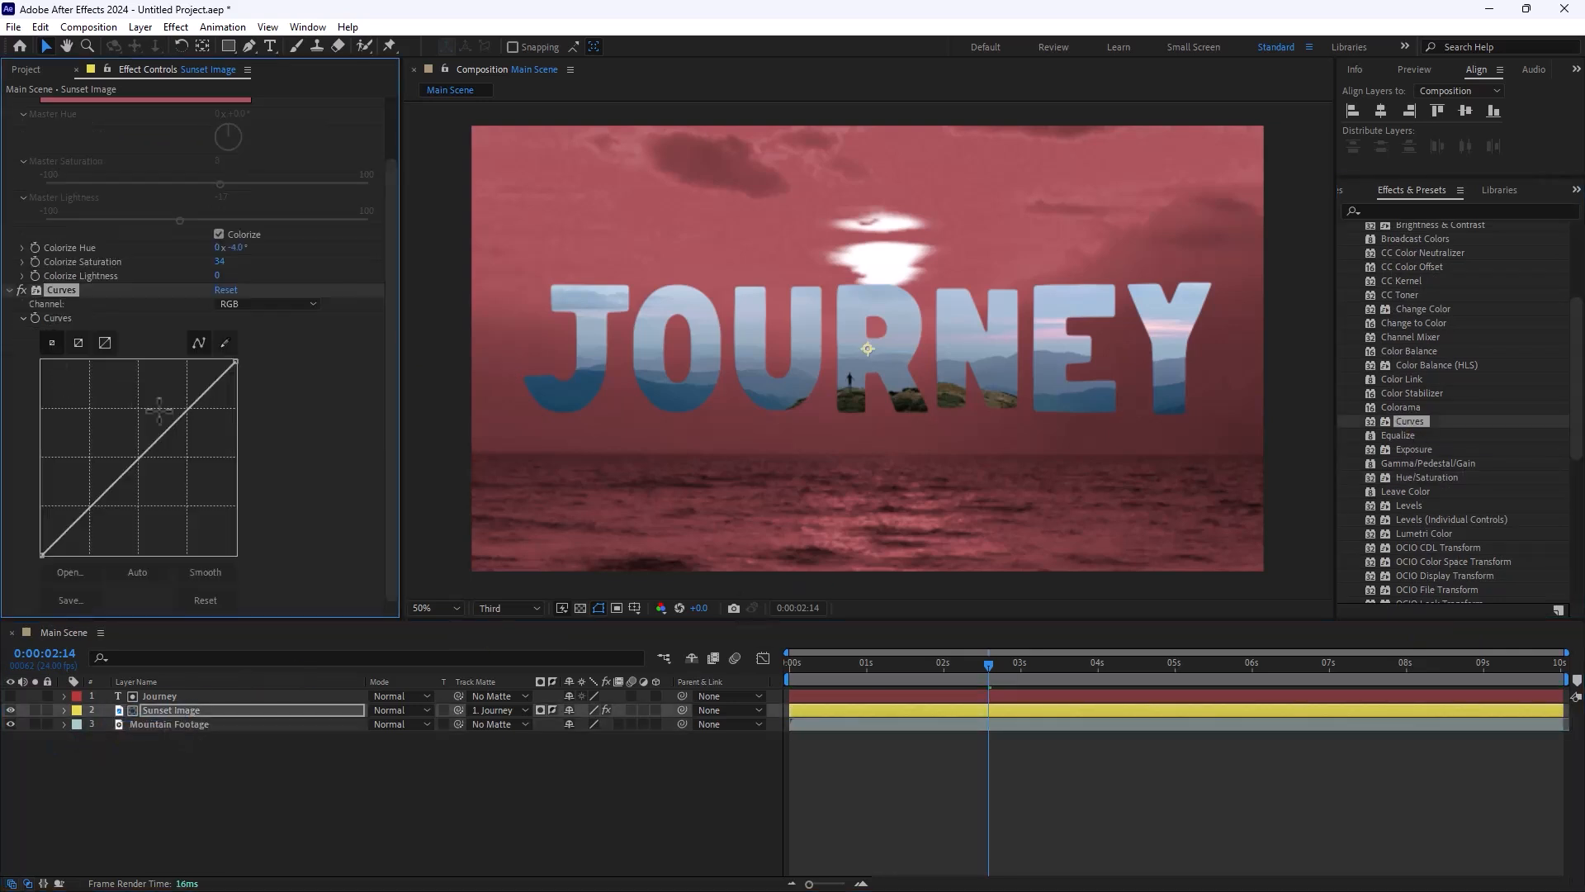
left_click_drag(187, 408, 173, 395)
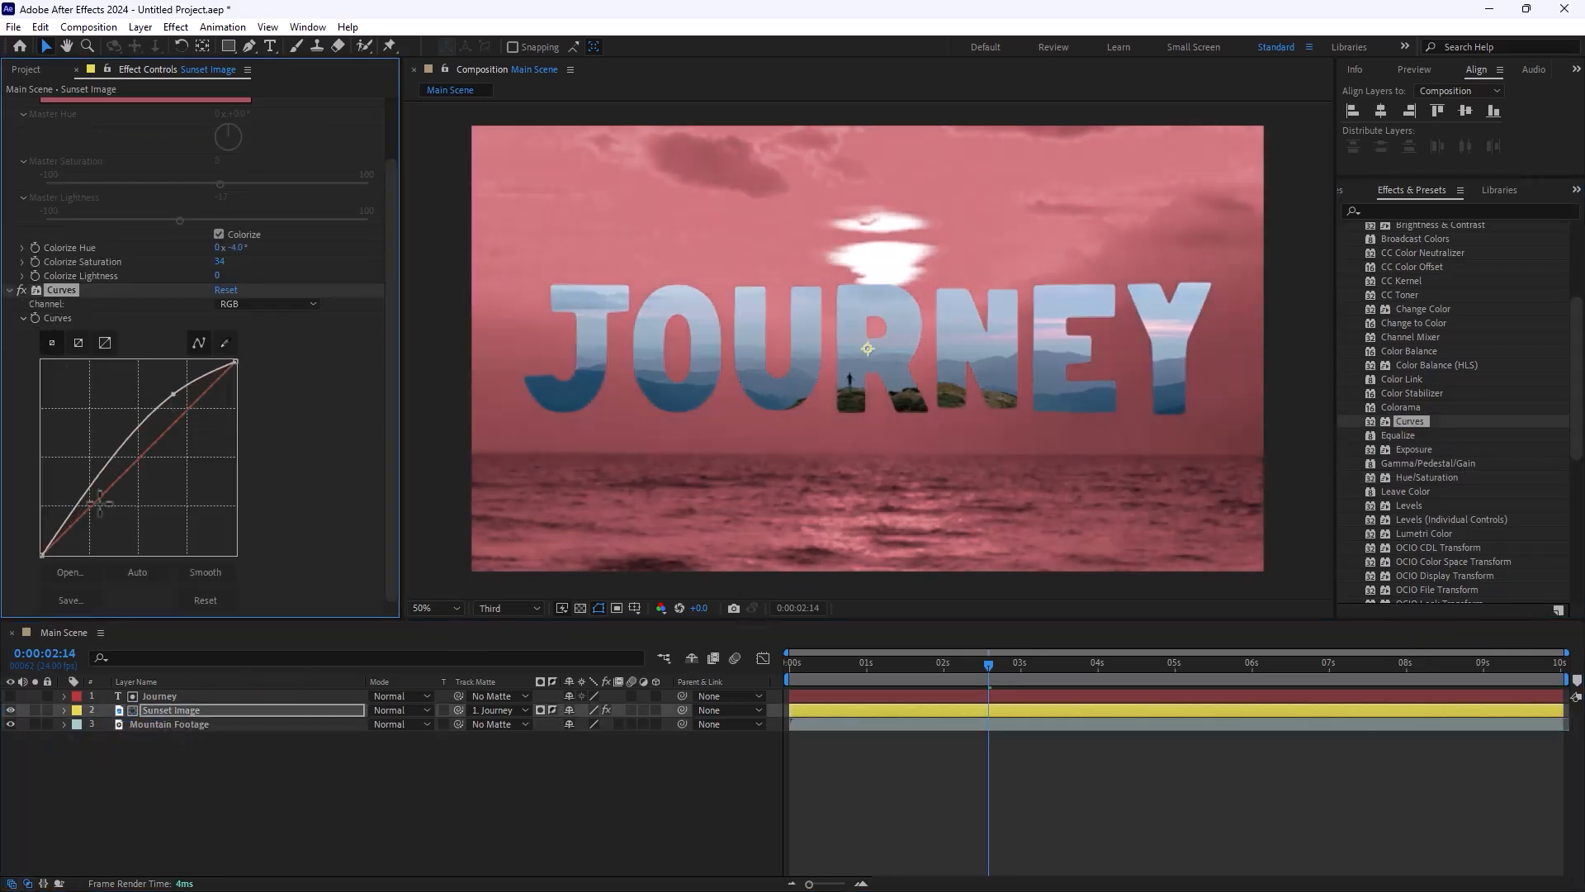
mouse_move(95, 505)
left_mouse_down()
mouse_move(91, 531)
mouse_move(76, 501)
left_mouse_up()
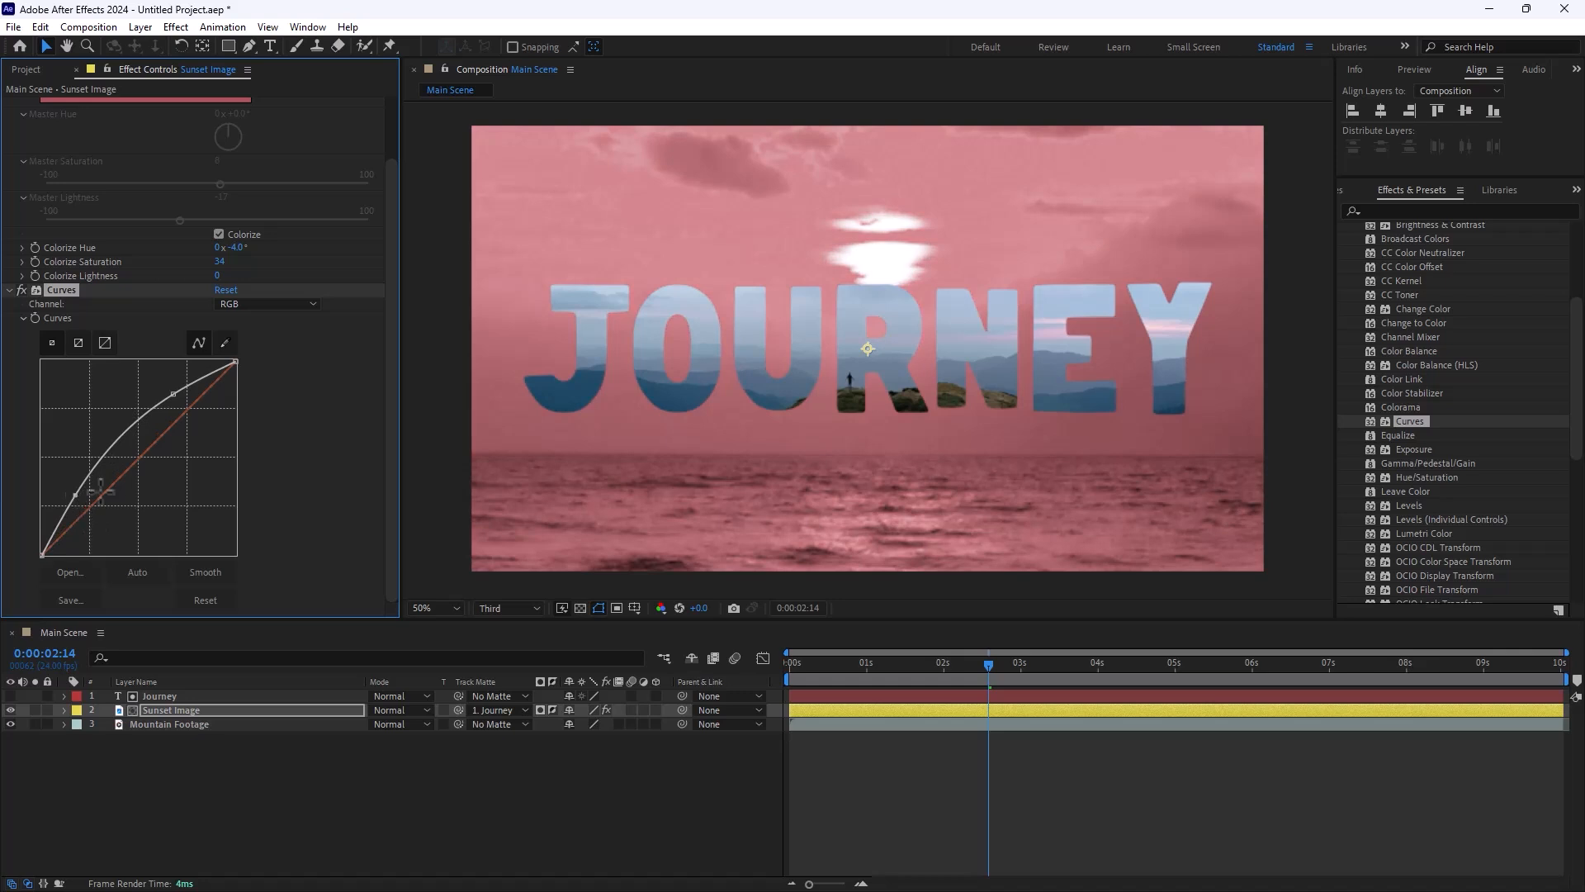
- Preview the composition from the start with the Curves adjustment applied
left_click_drag(900, 665, 756, 651)
key("space")
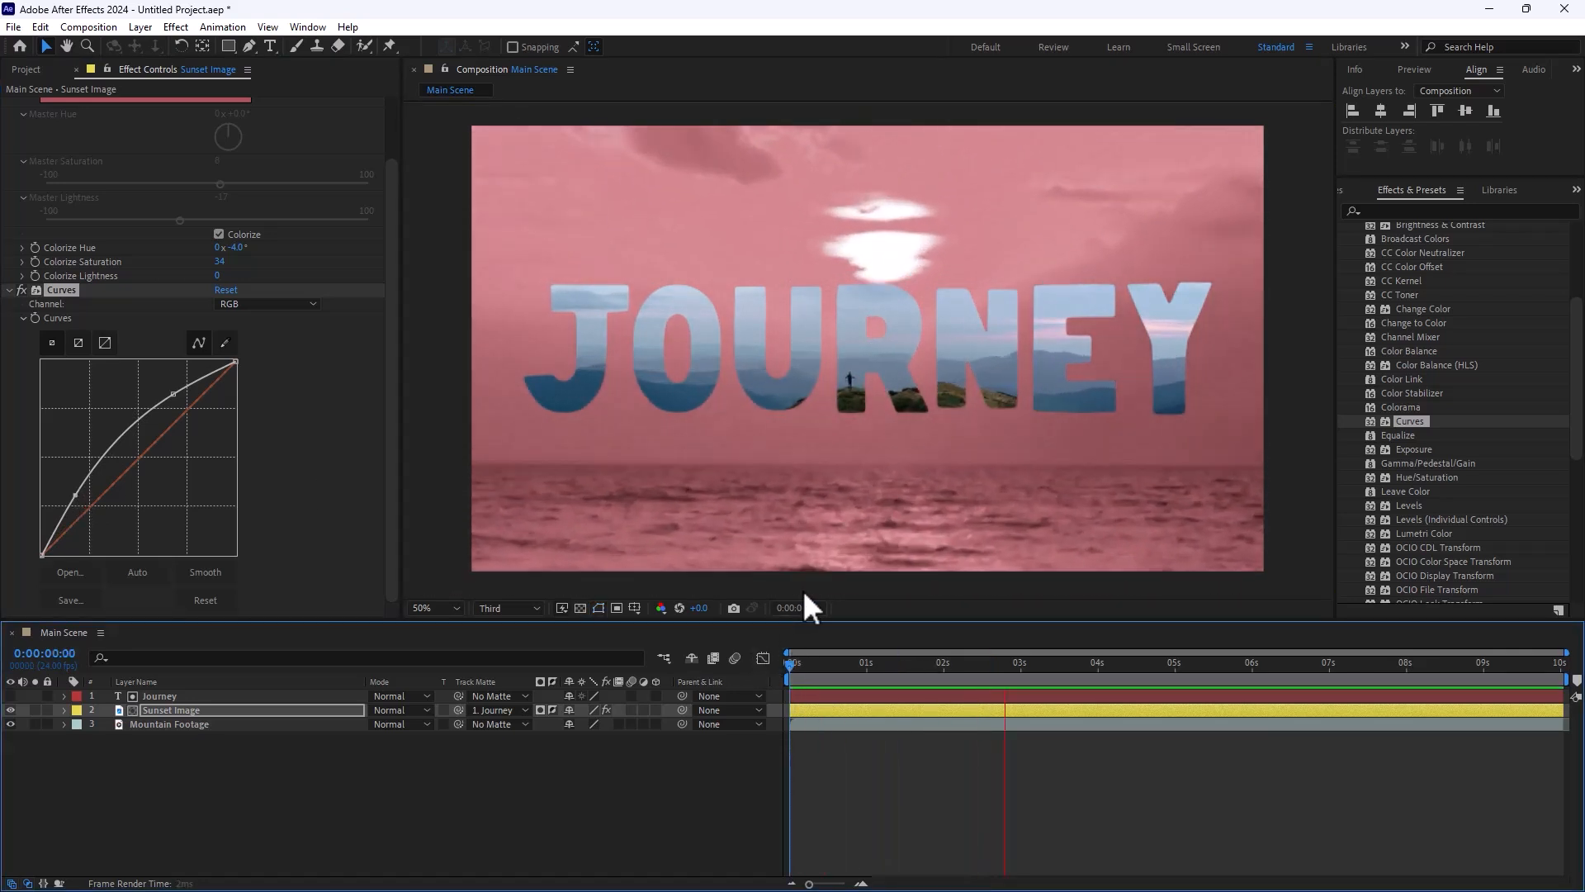
key("space")
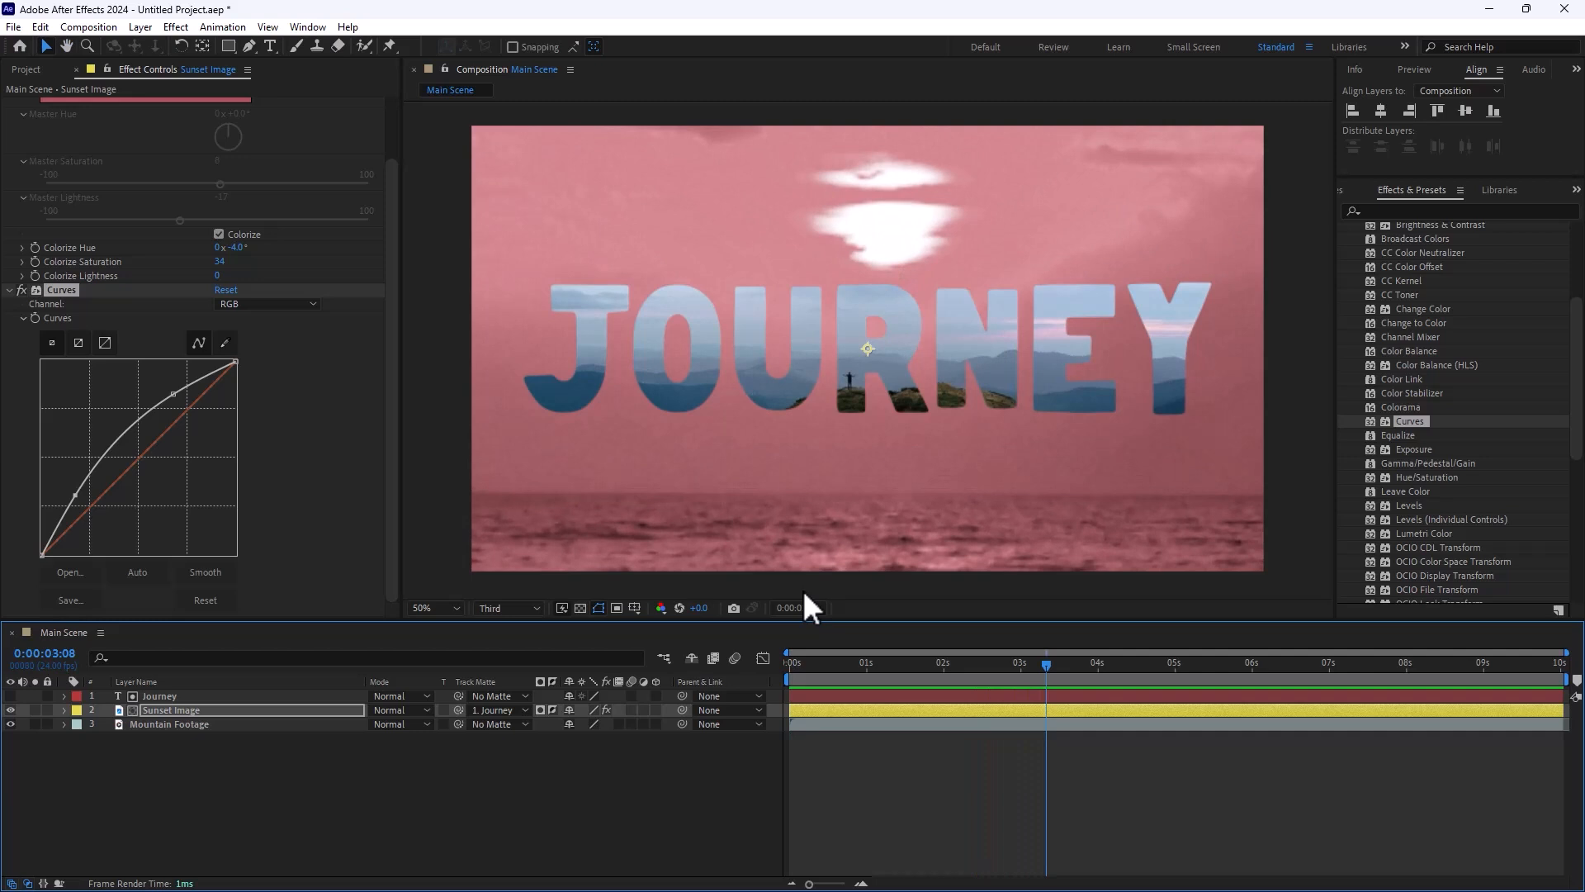
- Select the Journey text layer, return to 0 seconds, and review the layer's transform properties
left_click(137, 696, "shift")
left_click(119, 696)
left_click(834, 666)
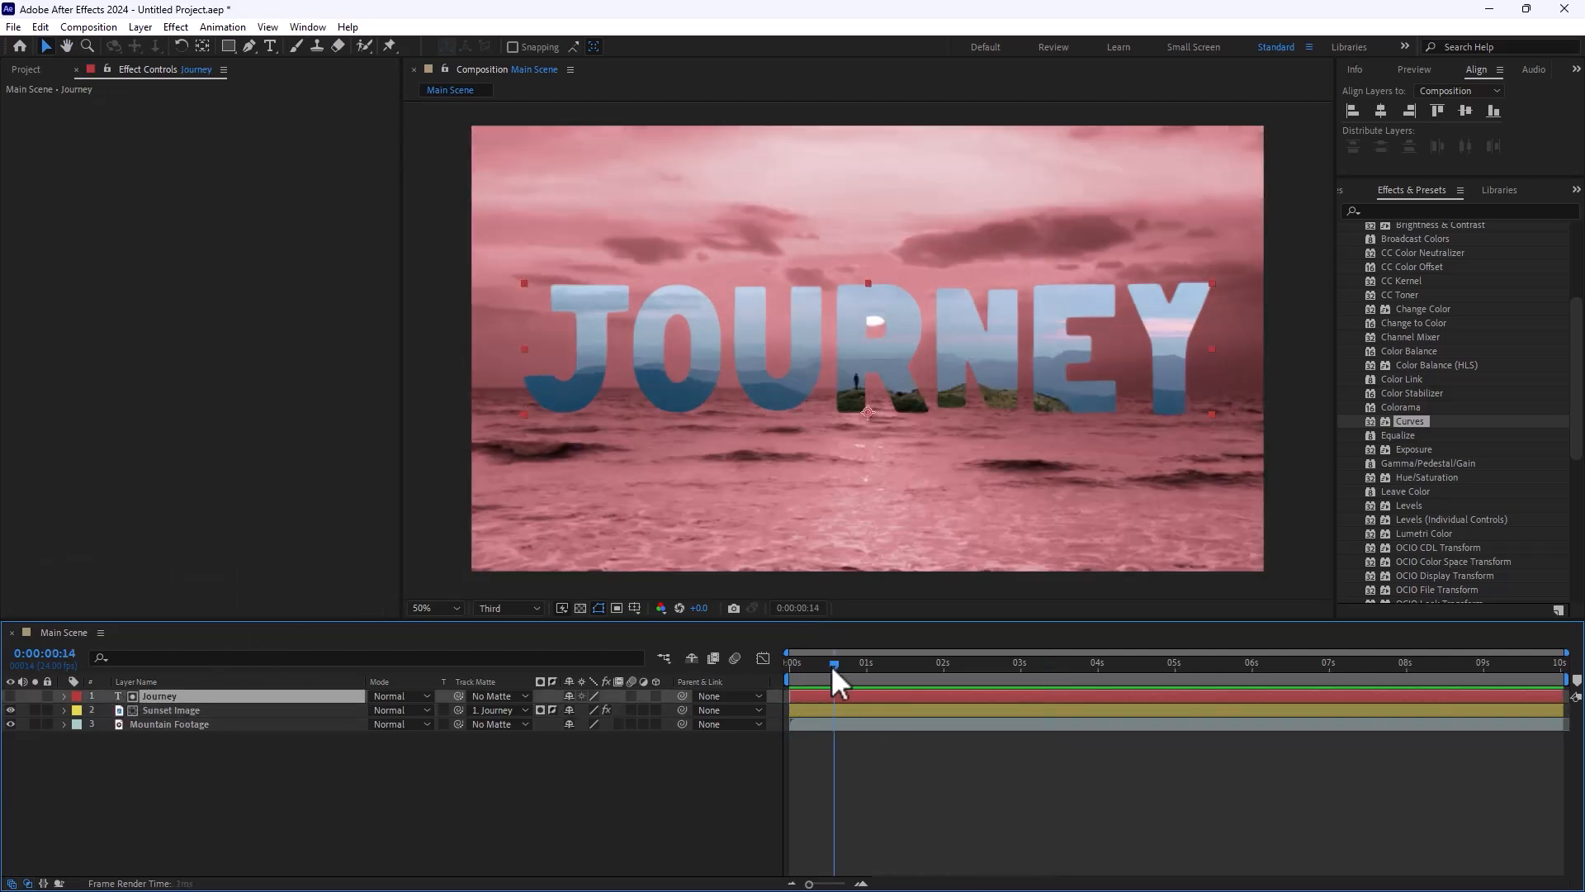
left_click_drag(832, 665, 766, 666)
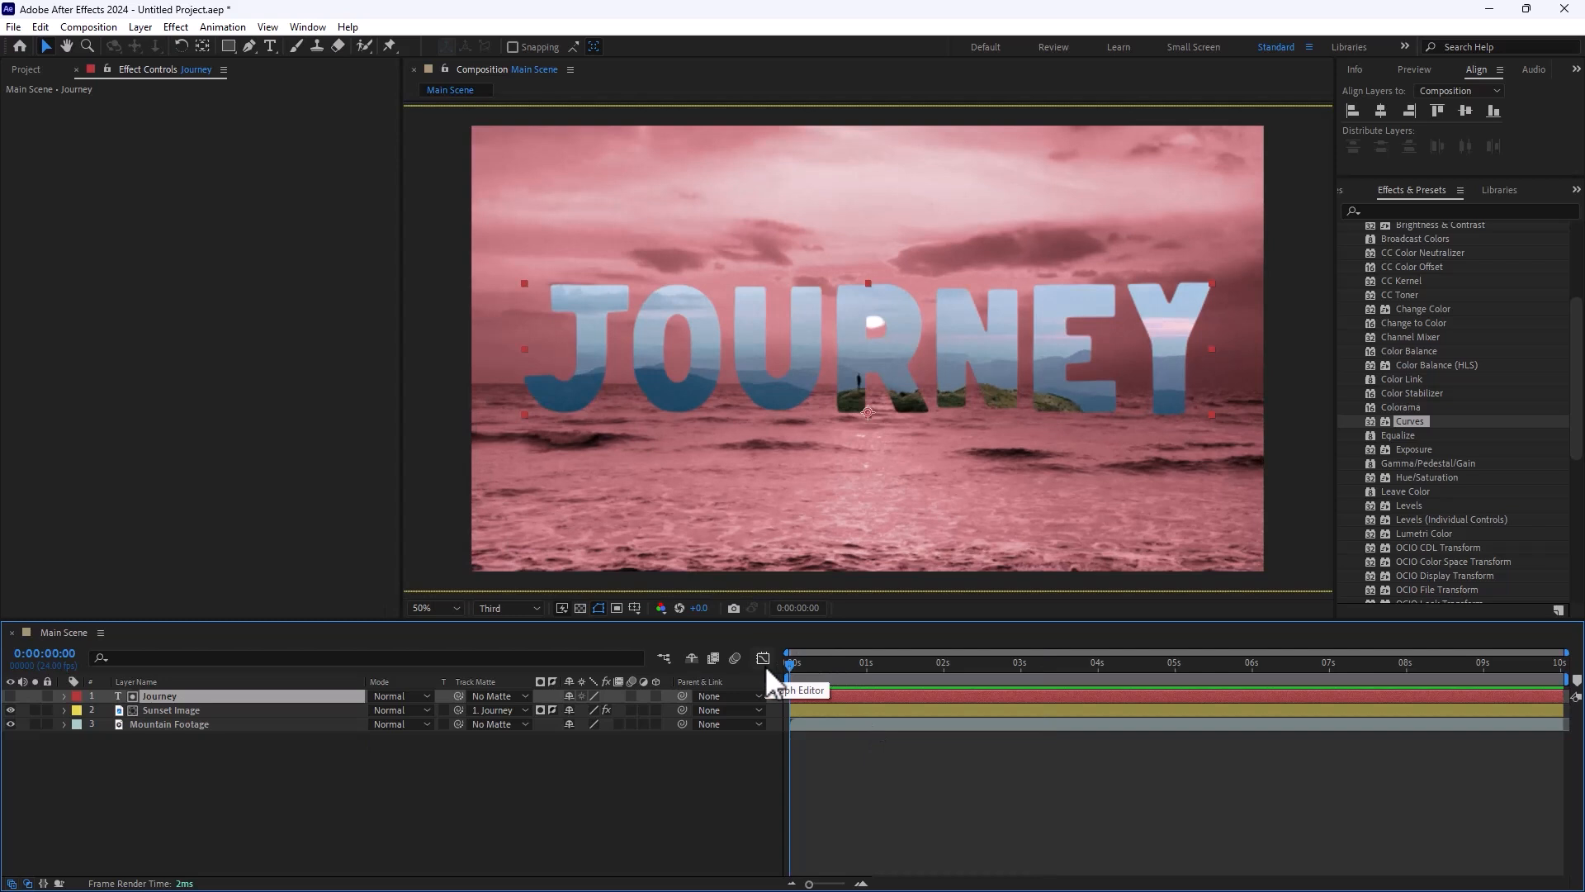
left_click(65, 696)
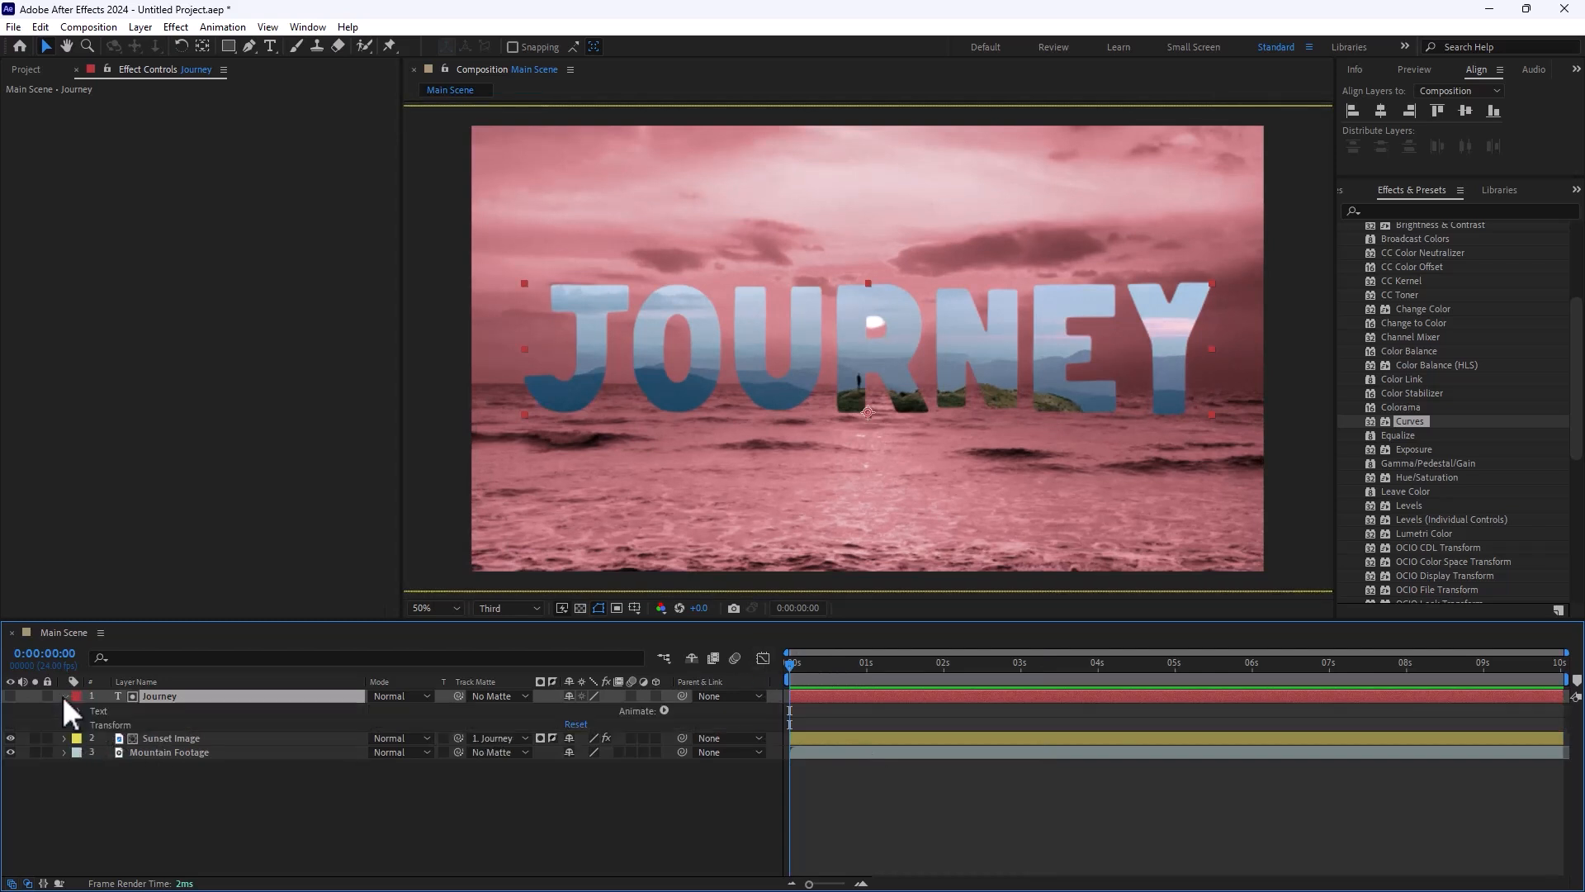
left_click(80, 725)
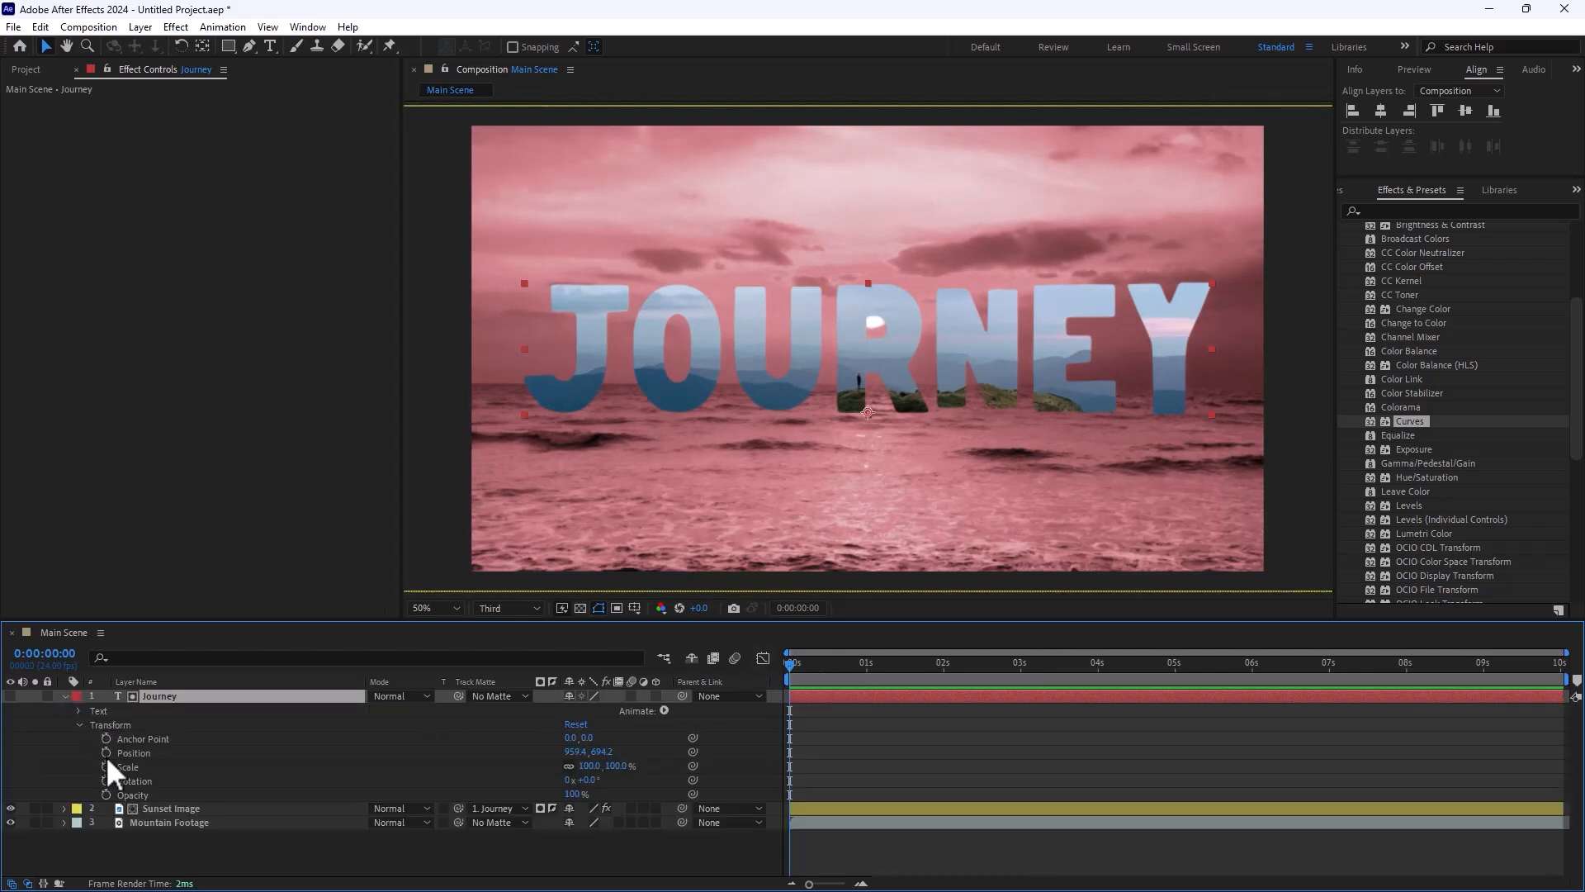
left_click(64, 696)
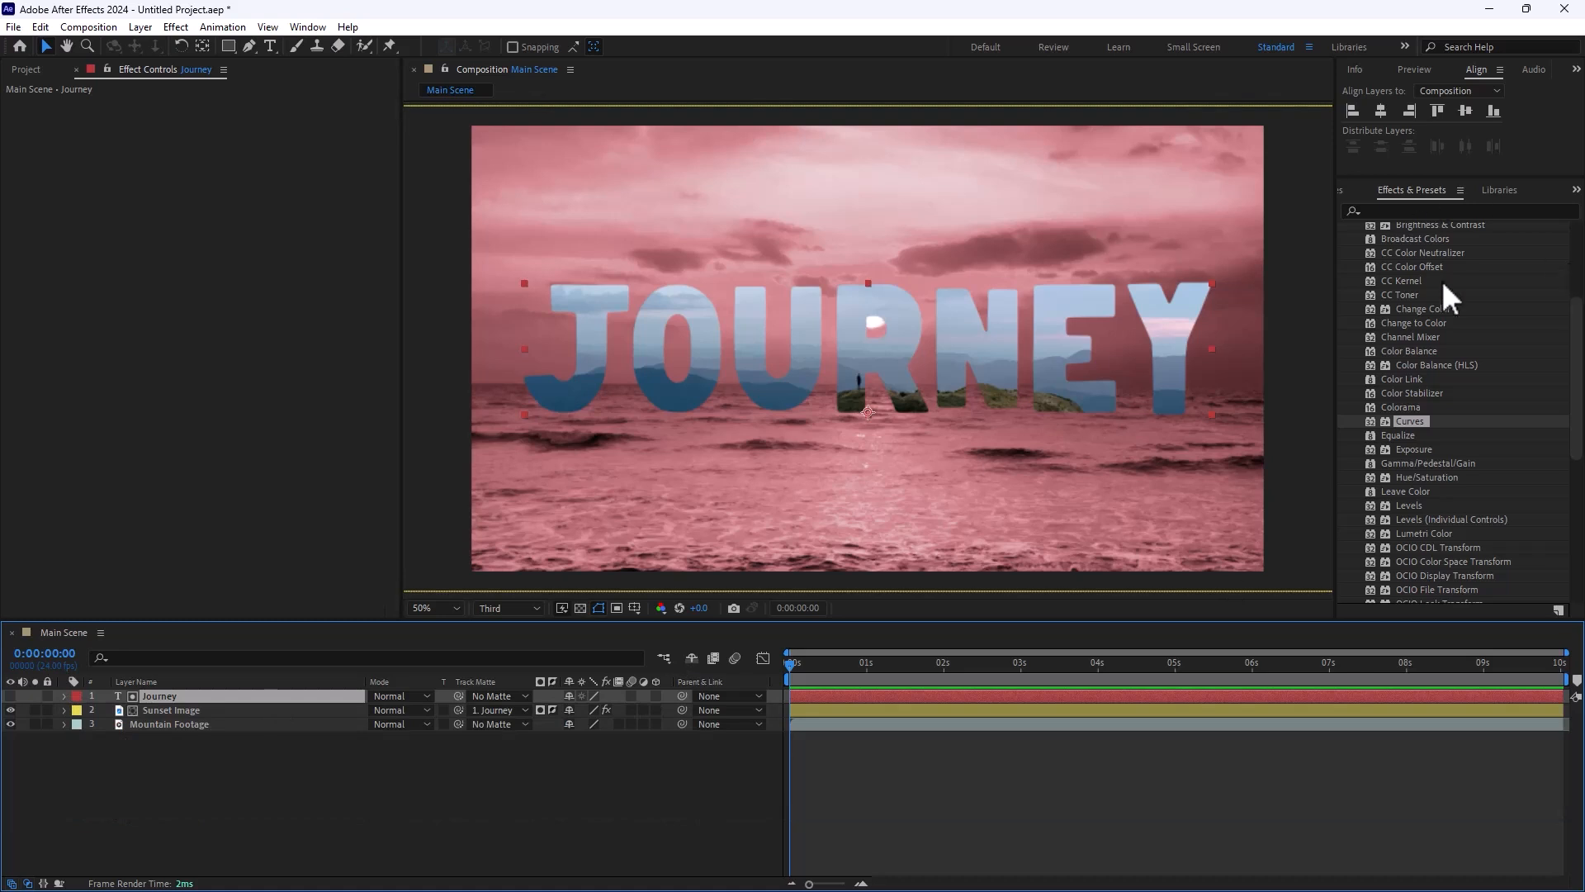
- Apply the Pop In animation preset from the Adobe Express In presets to the Journey layer at 0 seconds
scroll(1443, 284, "up", 4)
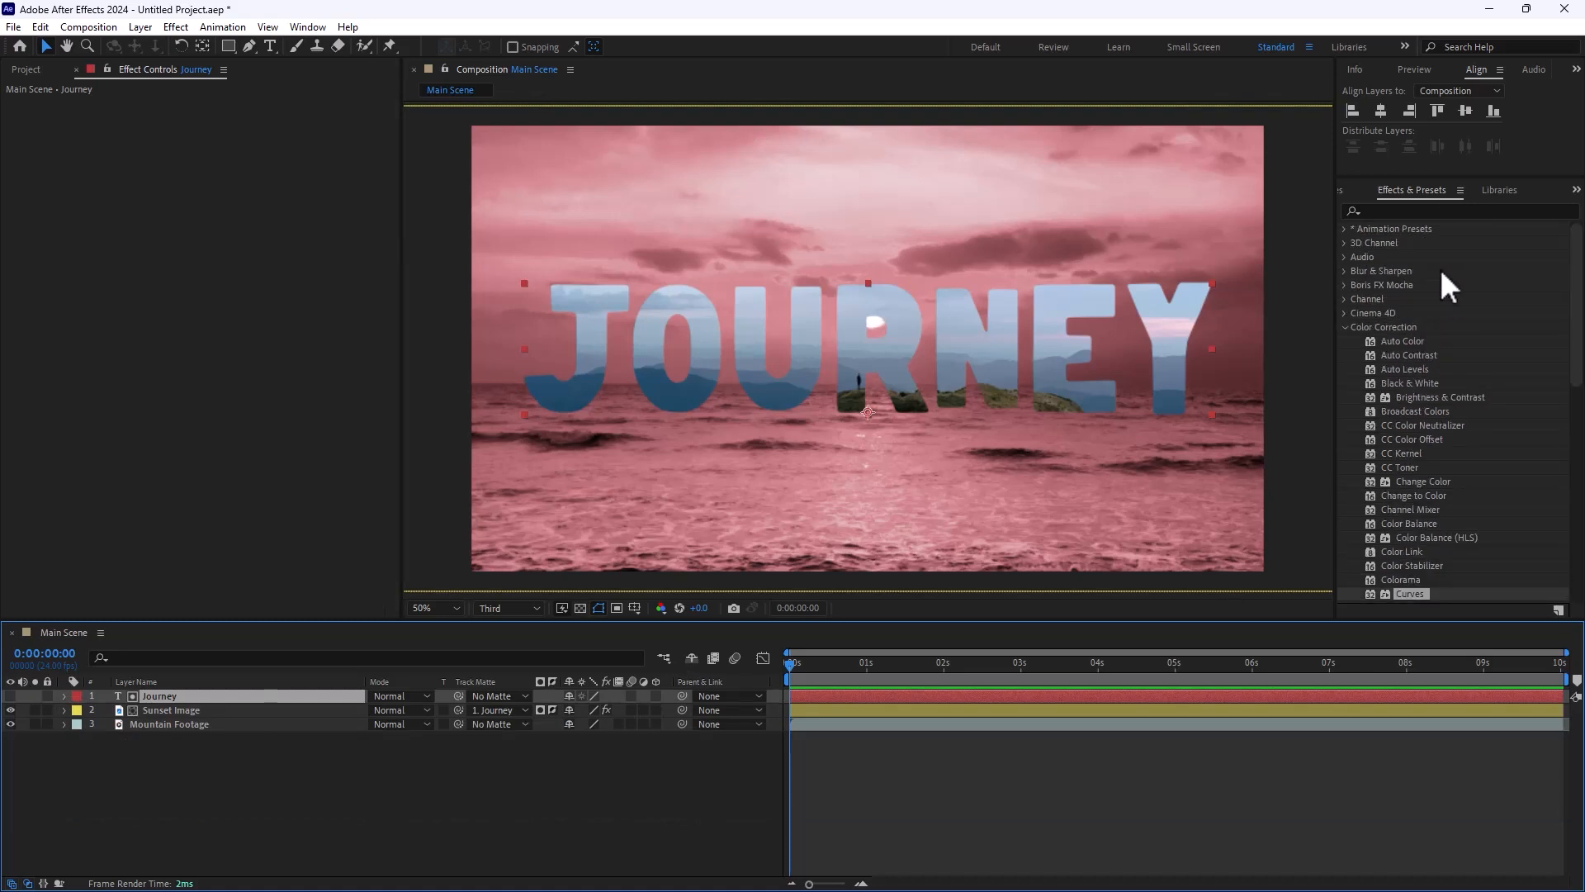
left_click(1345, 327)
left_click(1344, 228)
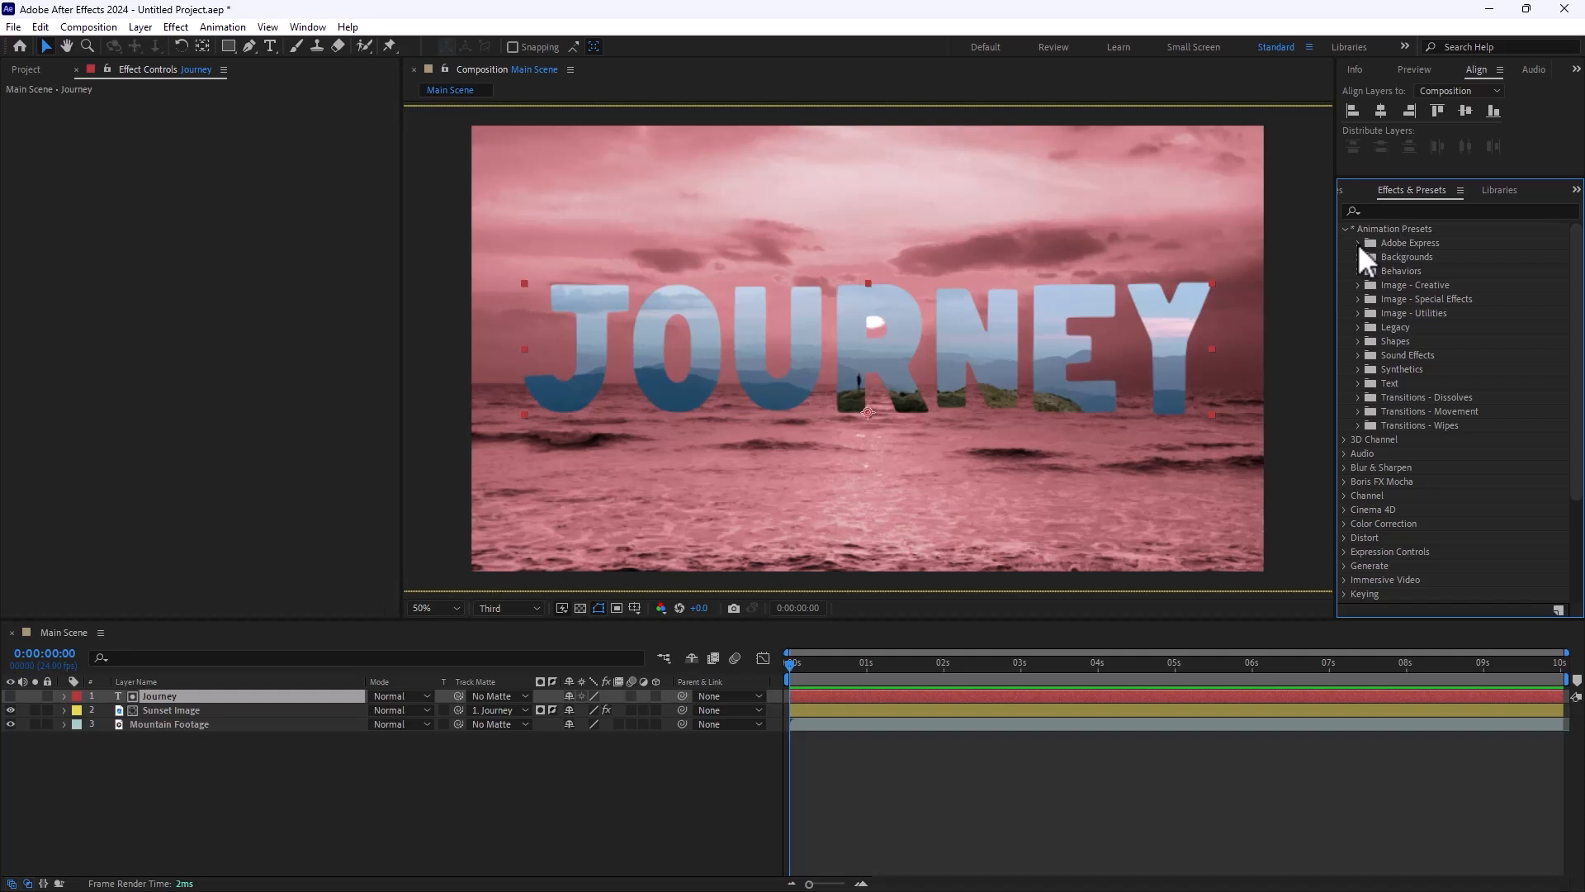
left_click(1358, 243)
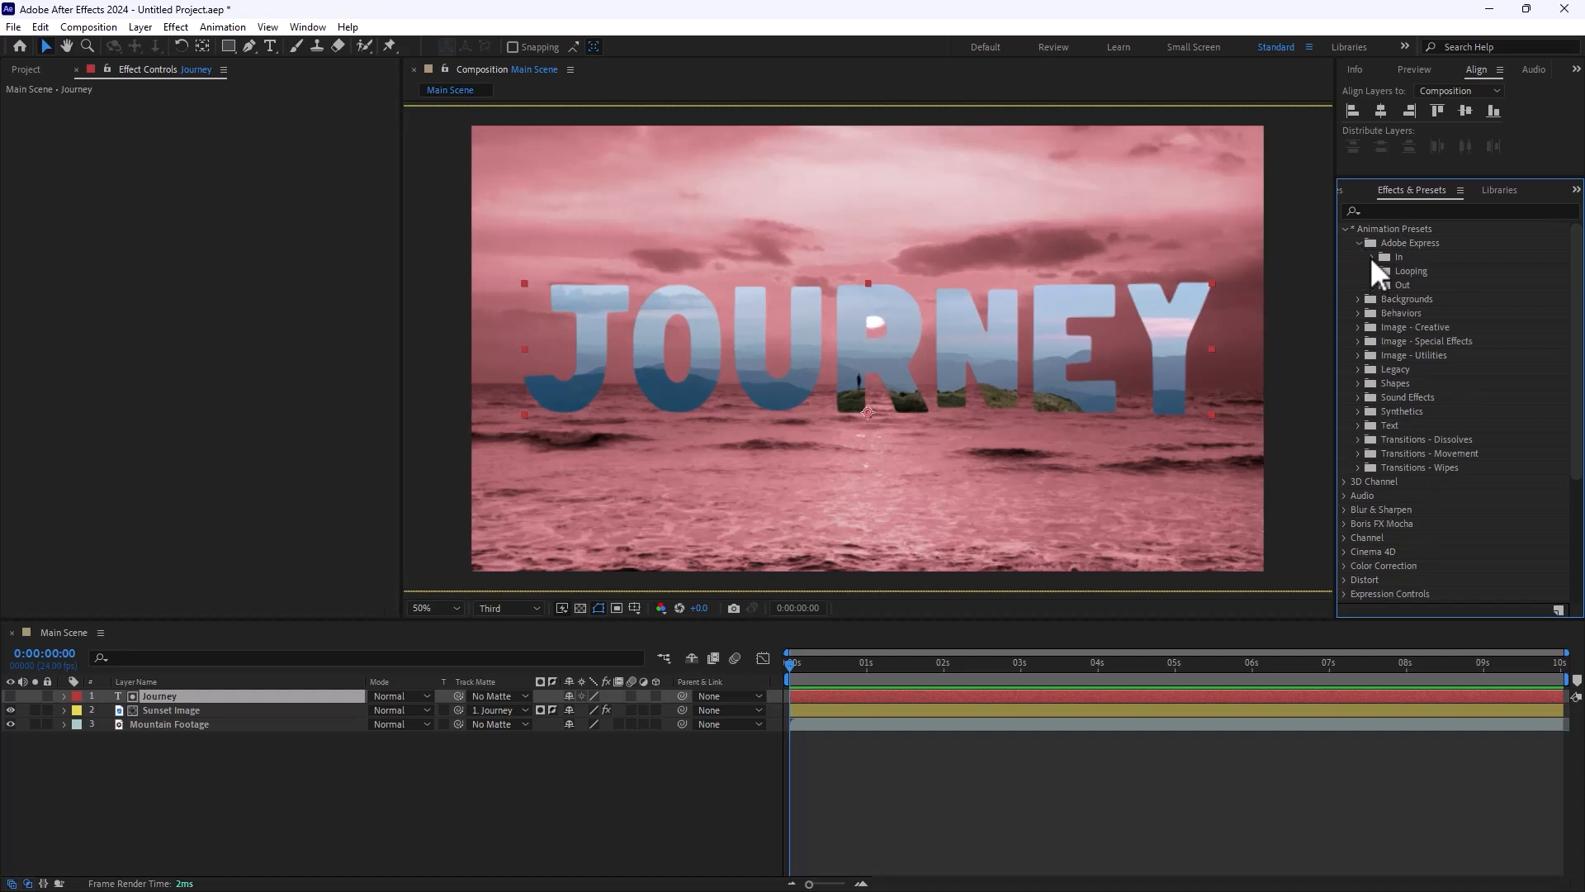
left_click(1371, 257)
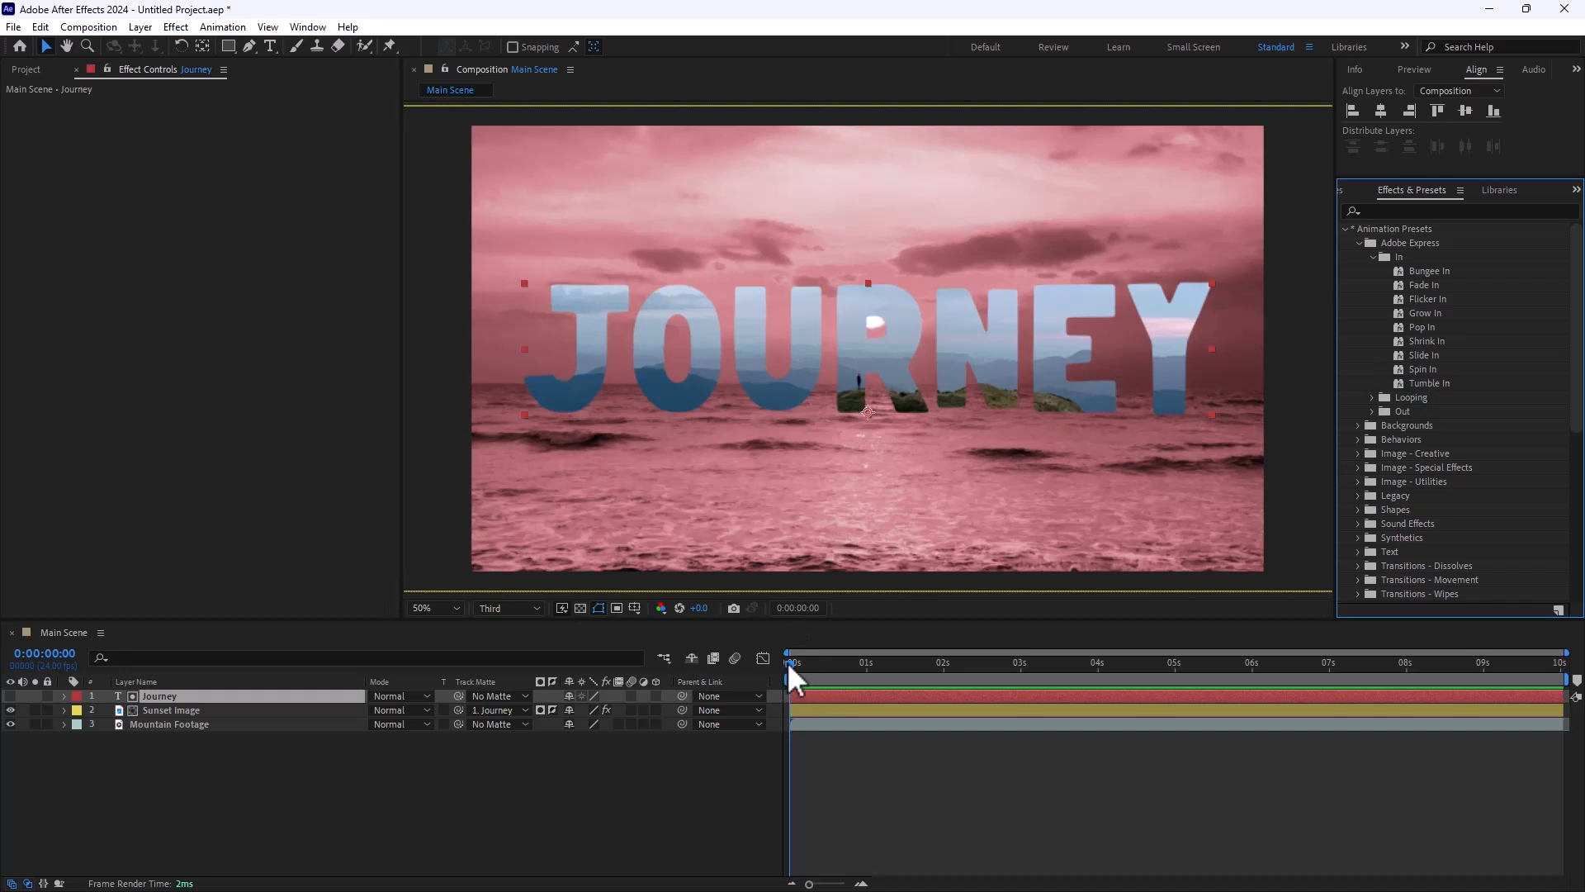
mouse_move(786, 662)
left_mouse_down()
mouse_move(811, 662)
mouse_move(756, 666)
left_mouse_up()
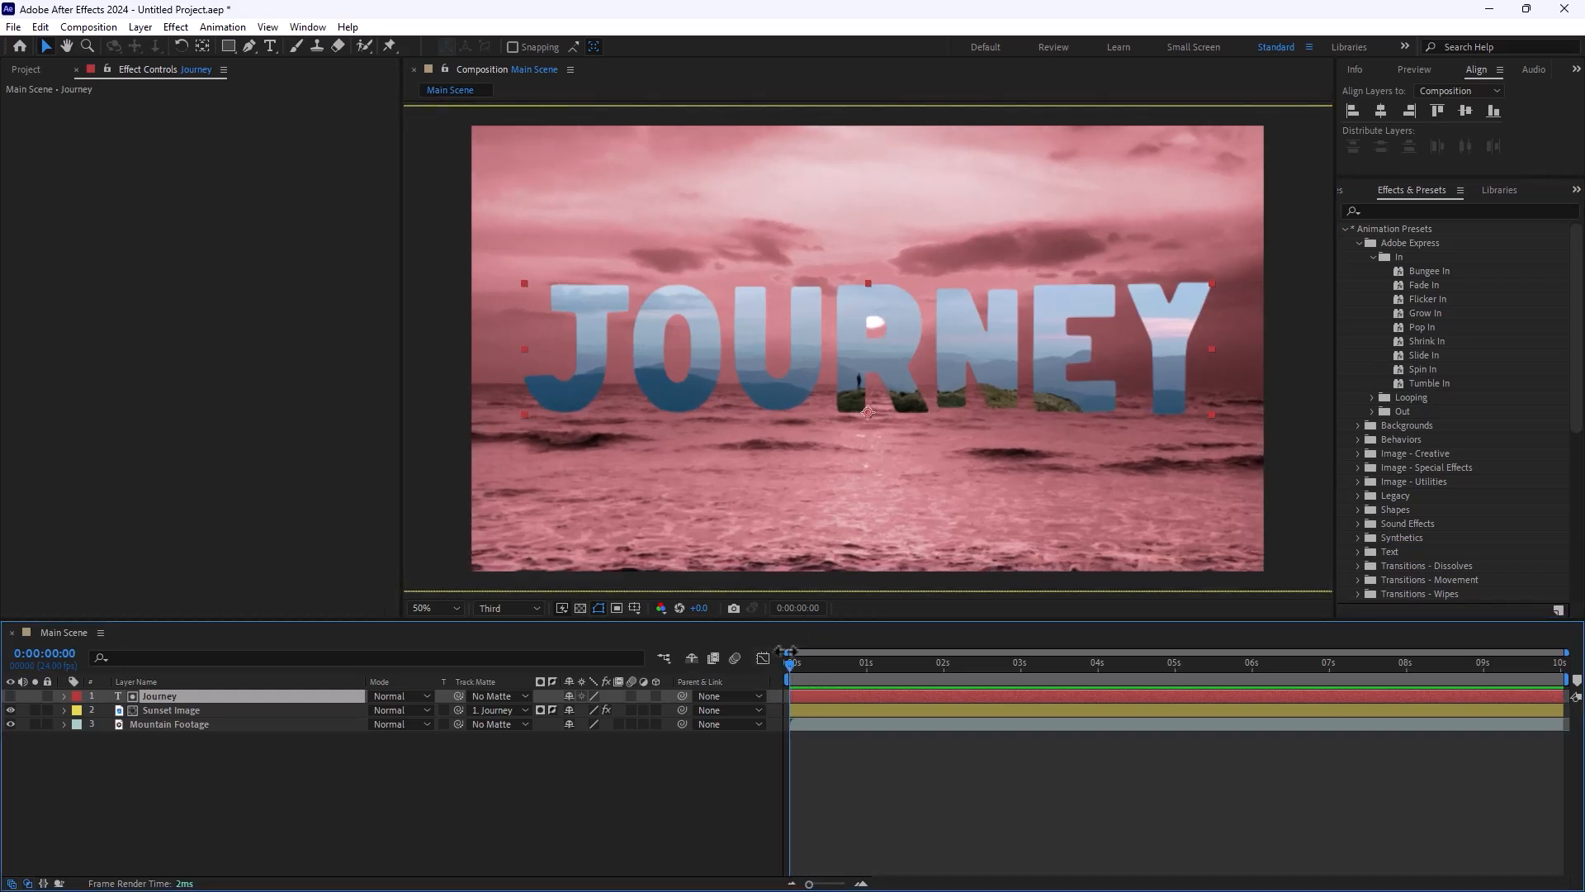
left_click_drag(1425, 332, 172, 699)
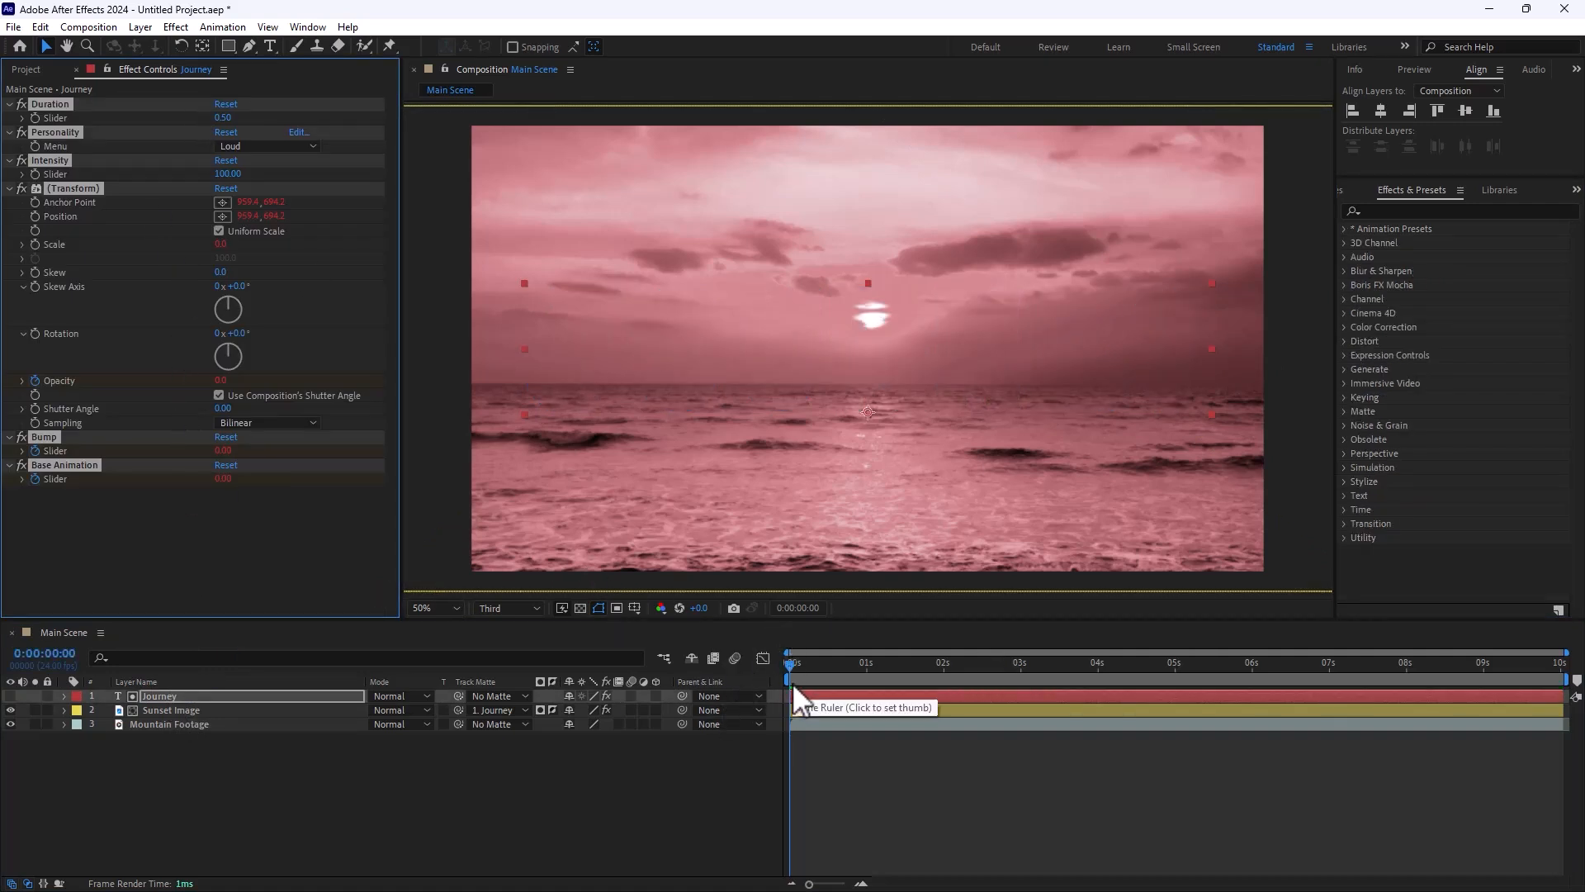
- Reveal the keyframes of the Journey and Sunset Image layers and preview the text animation from the start
key("u")
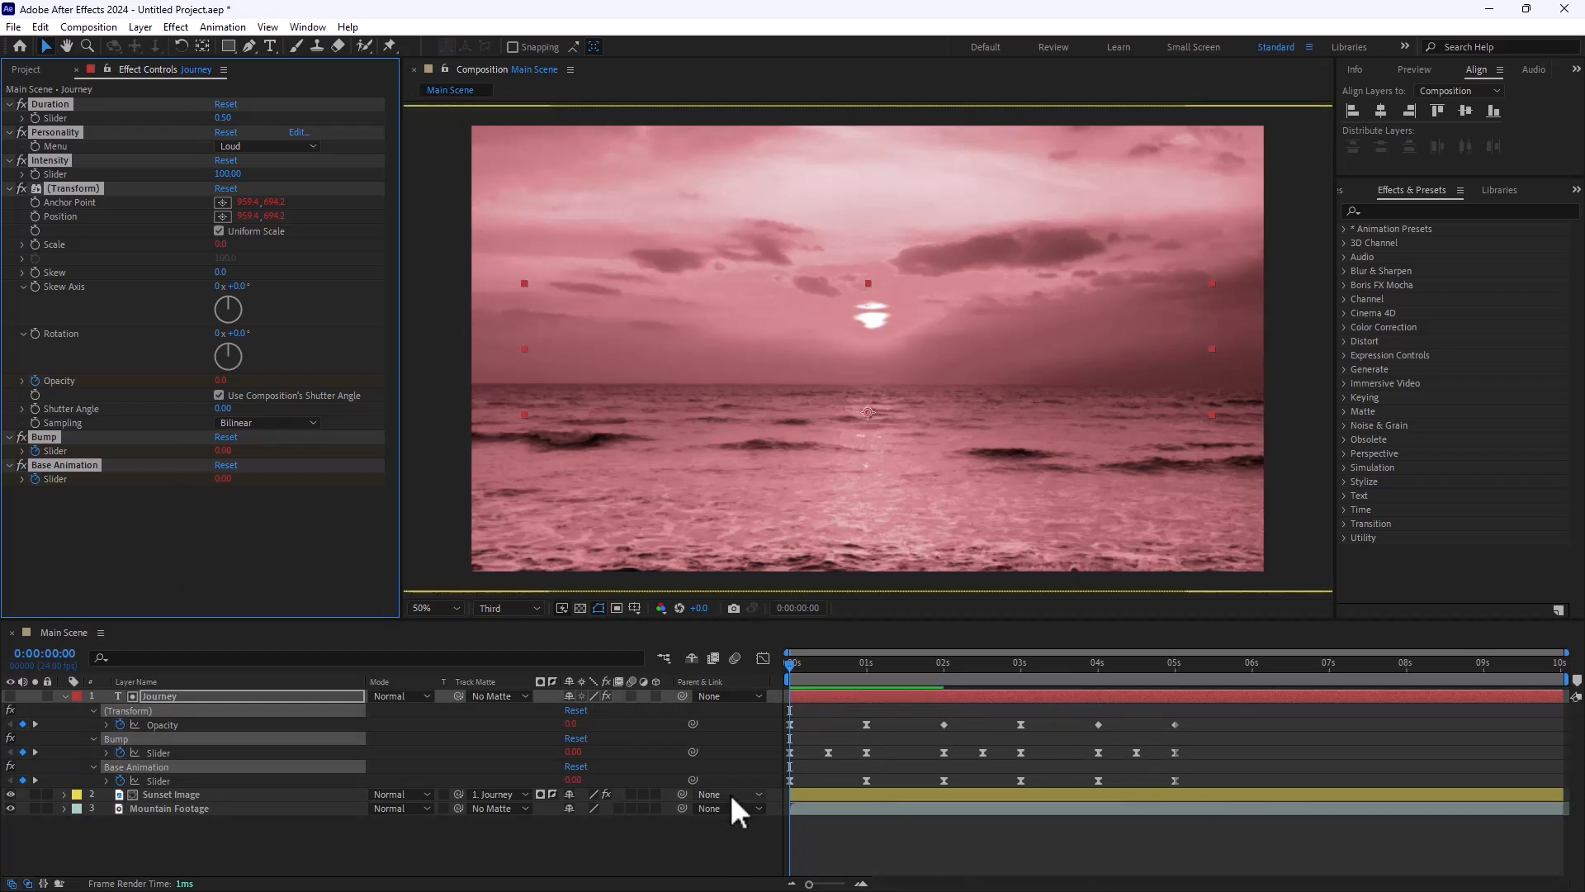
left_click(64, 696)
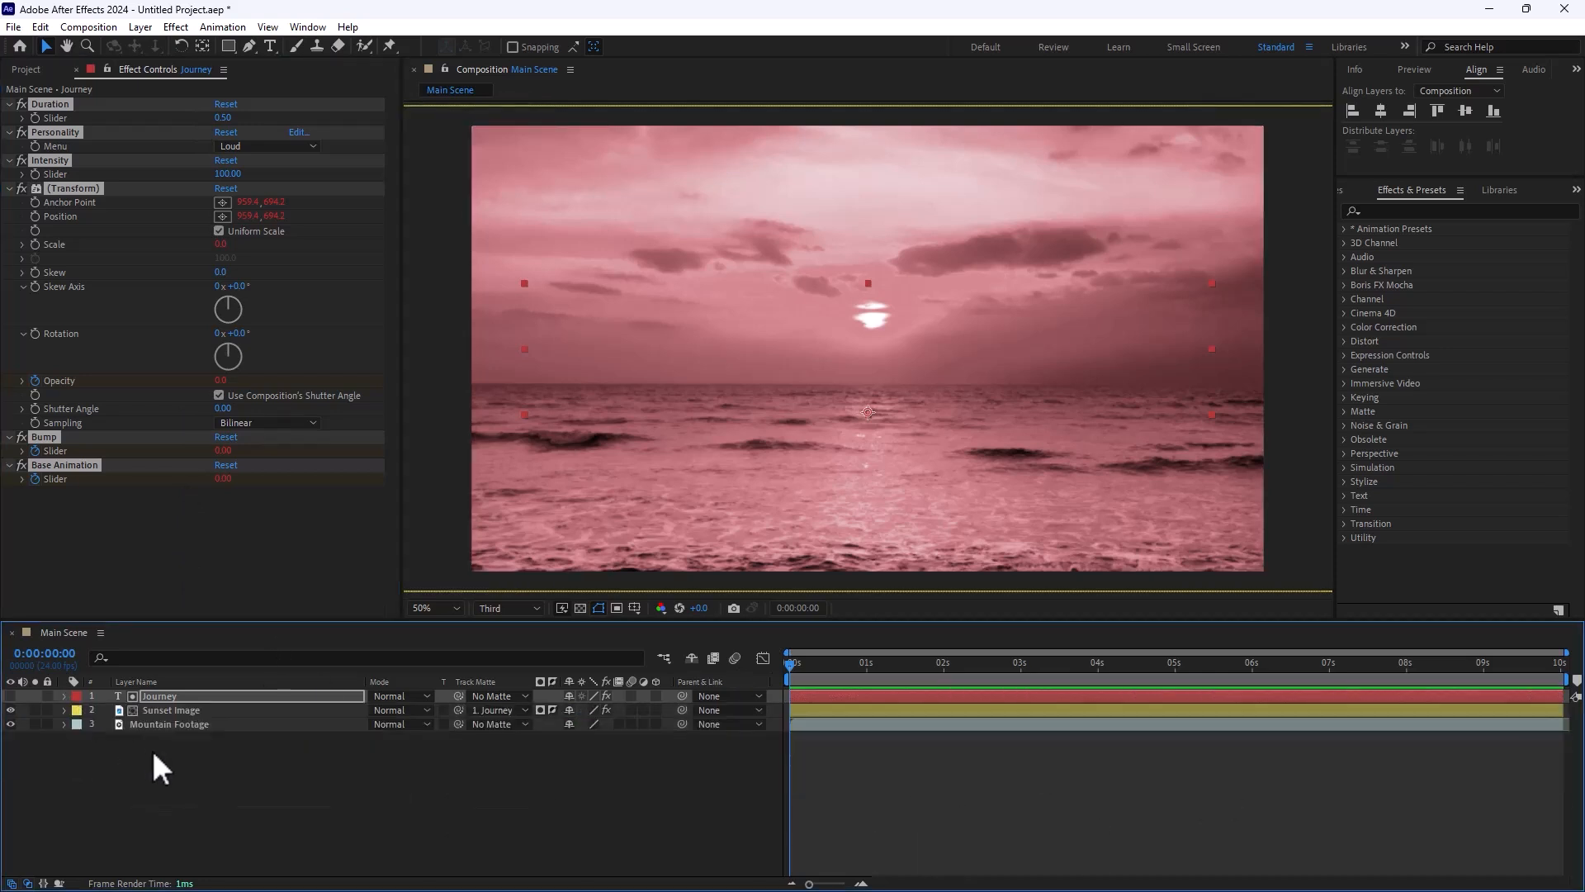
left_click(177, 710)
key("u")
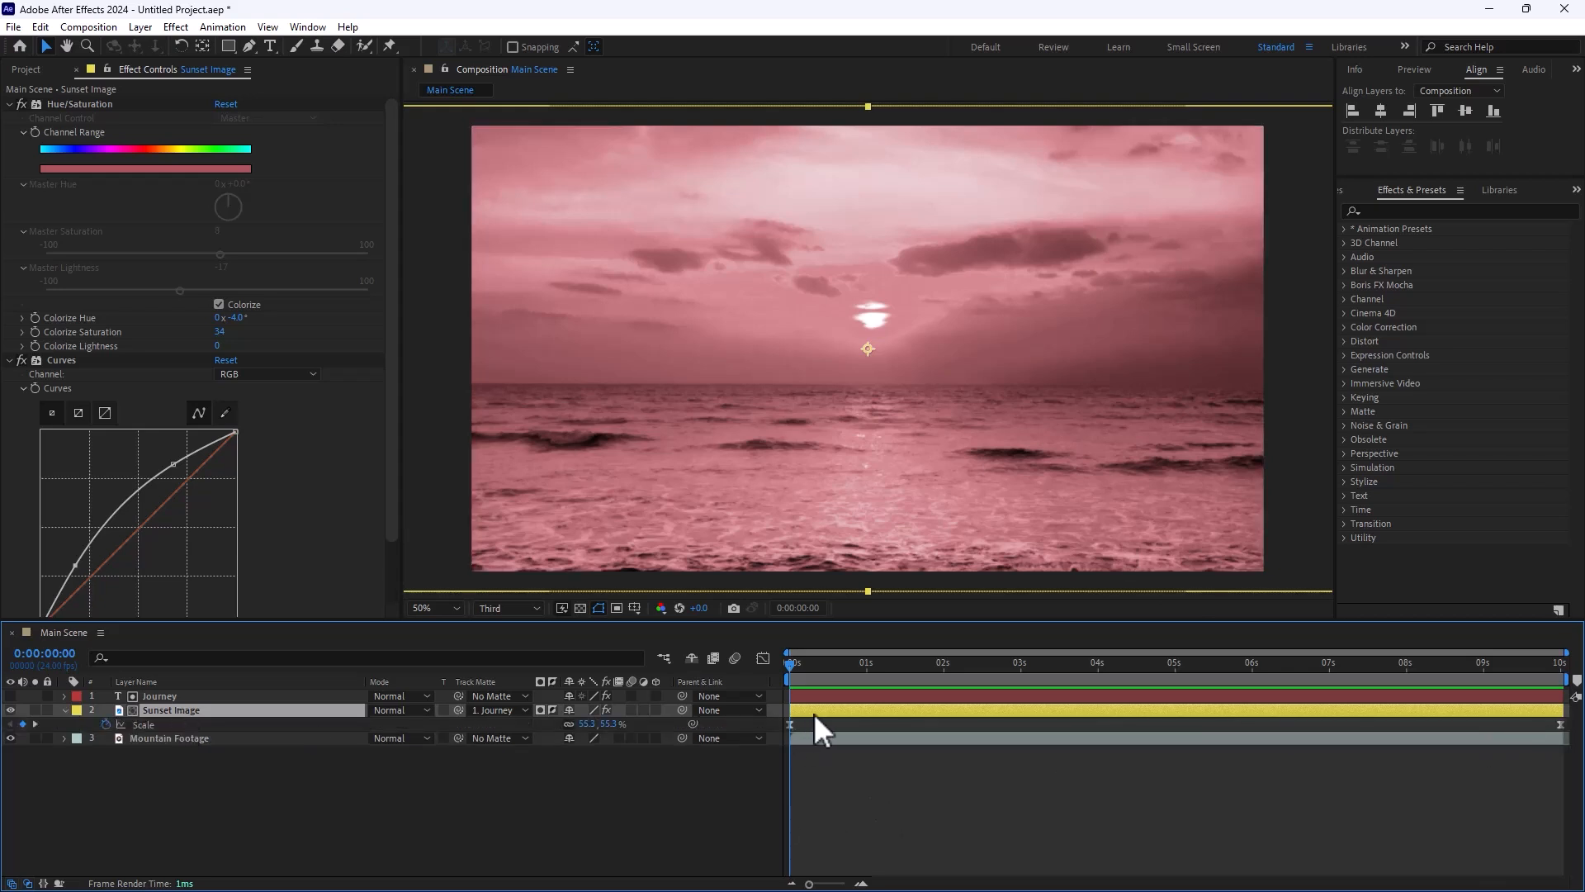
left_click(197, 696)
key("u")
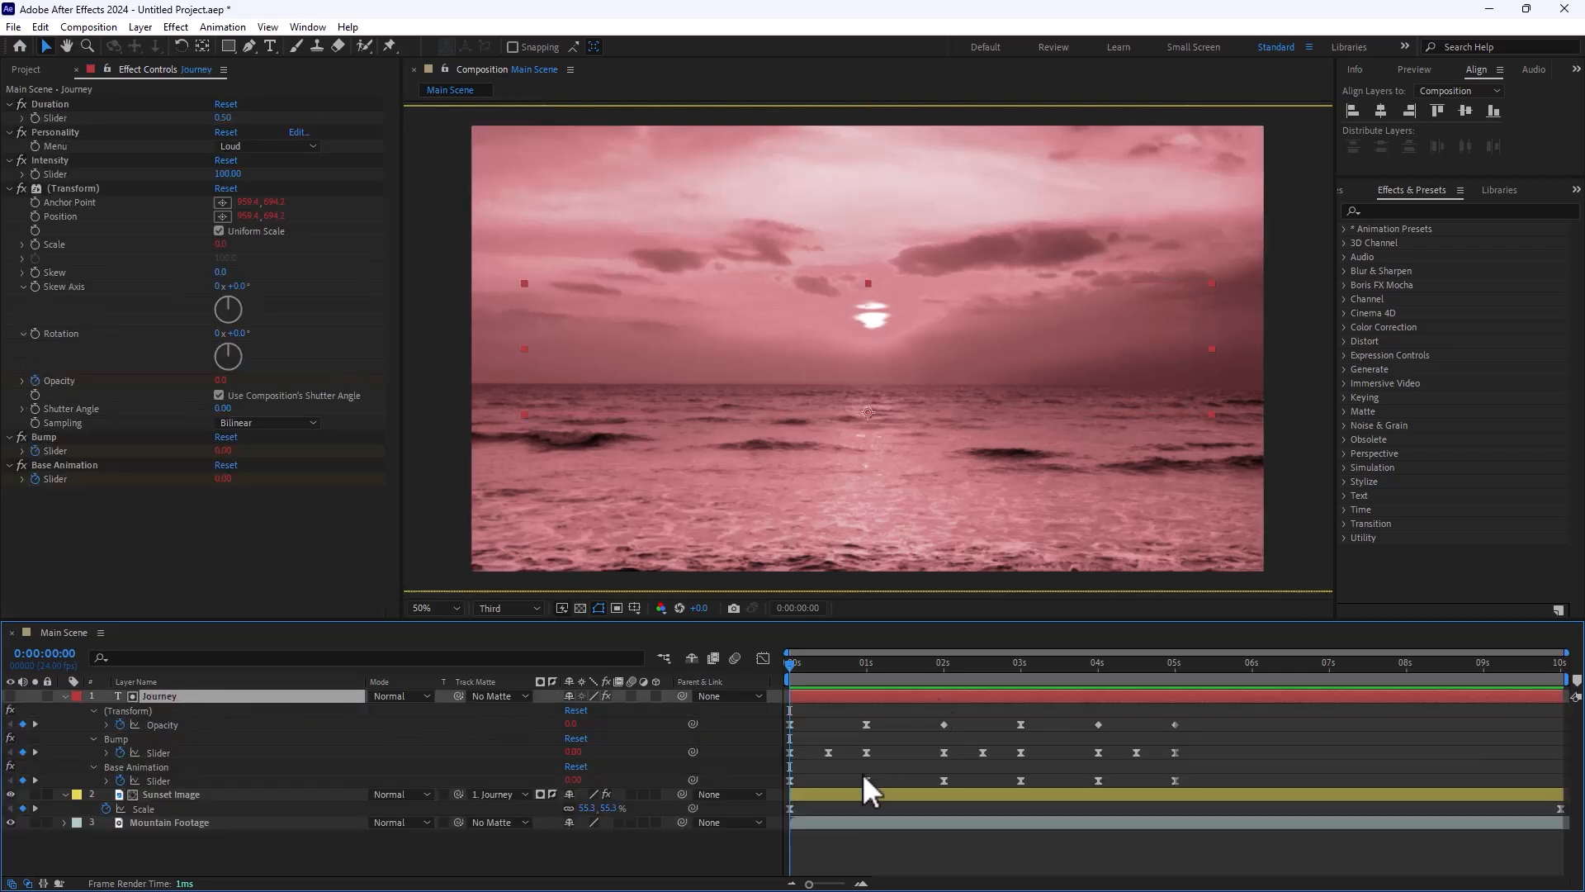
key("space")
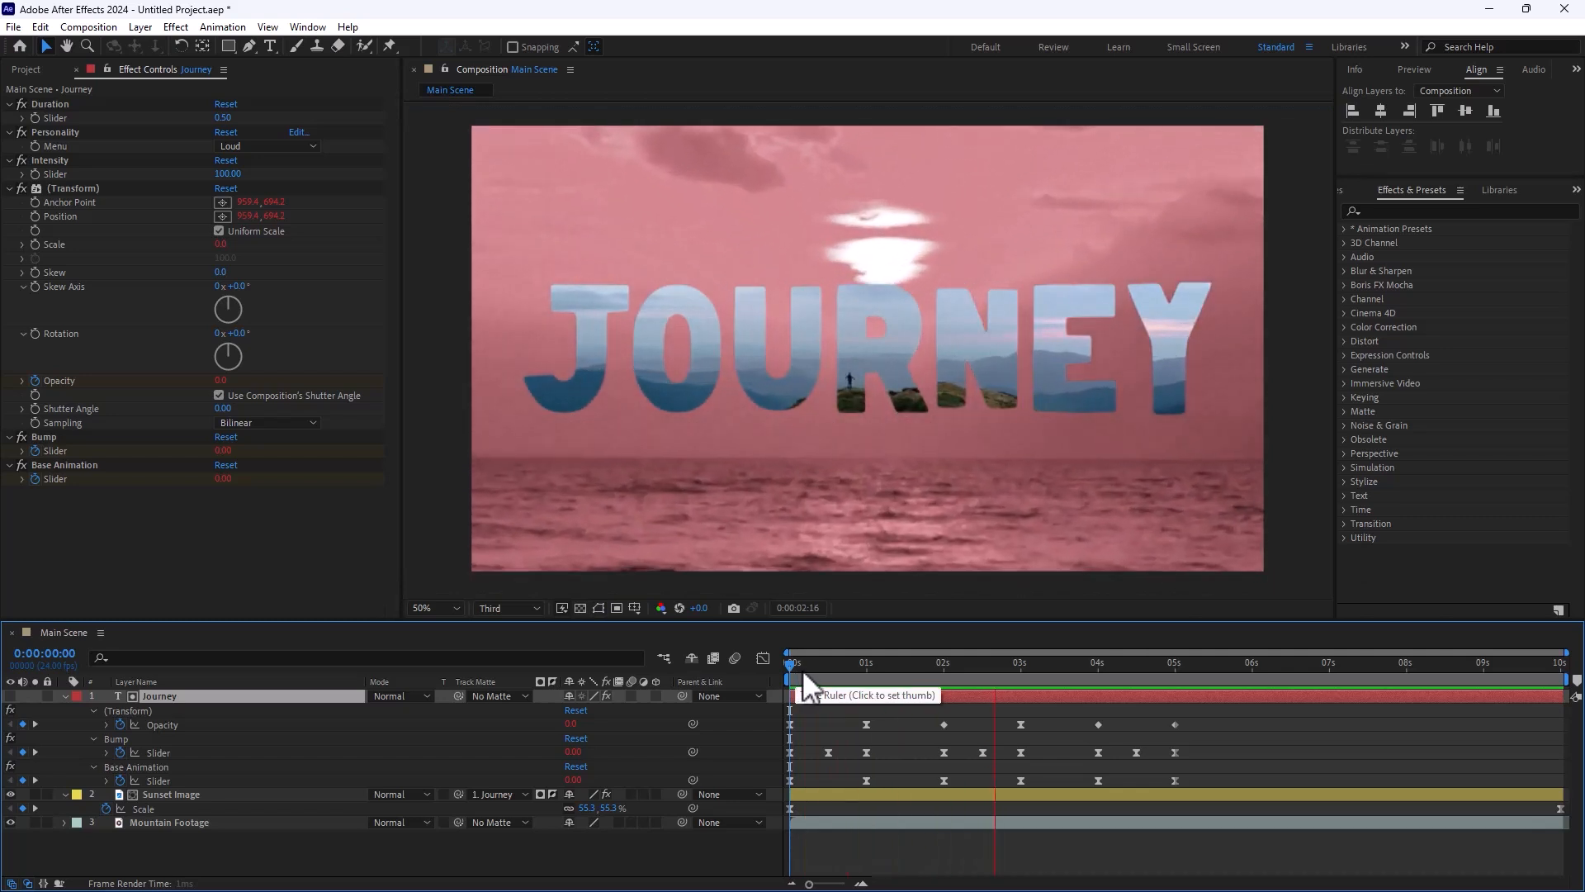
key("space")
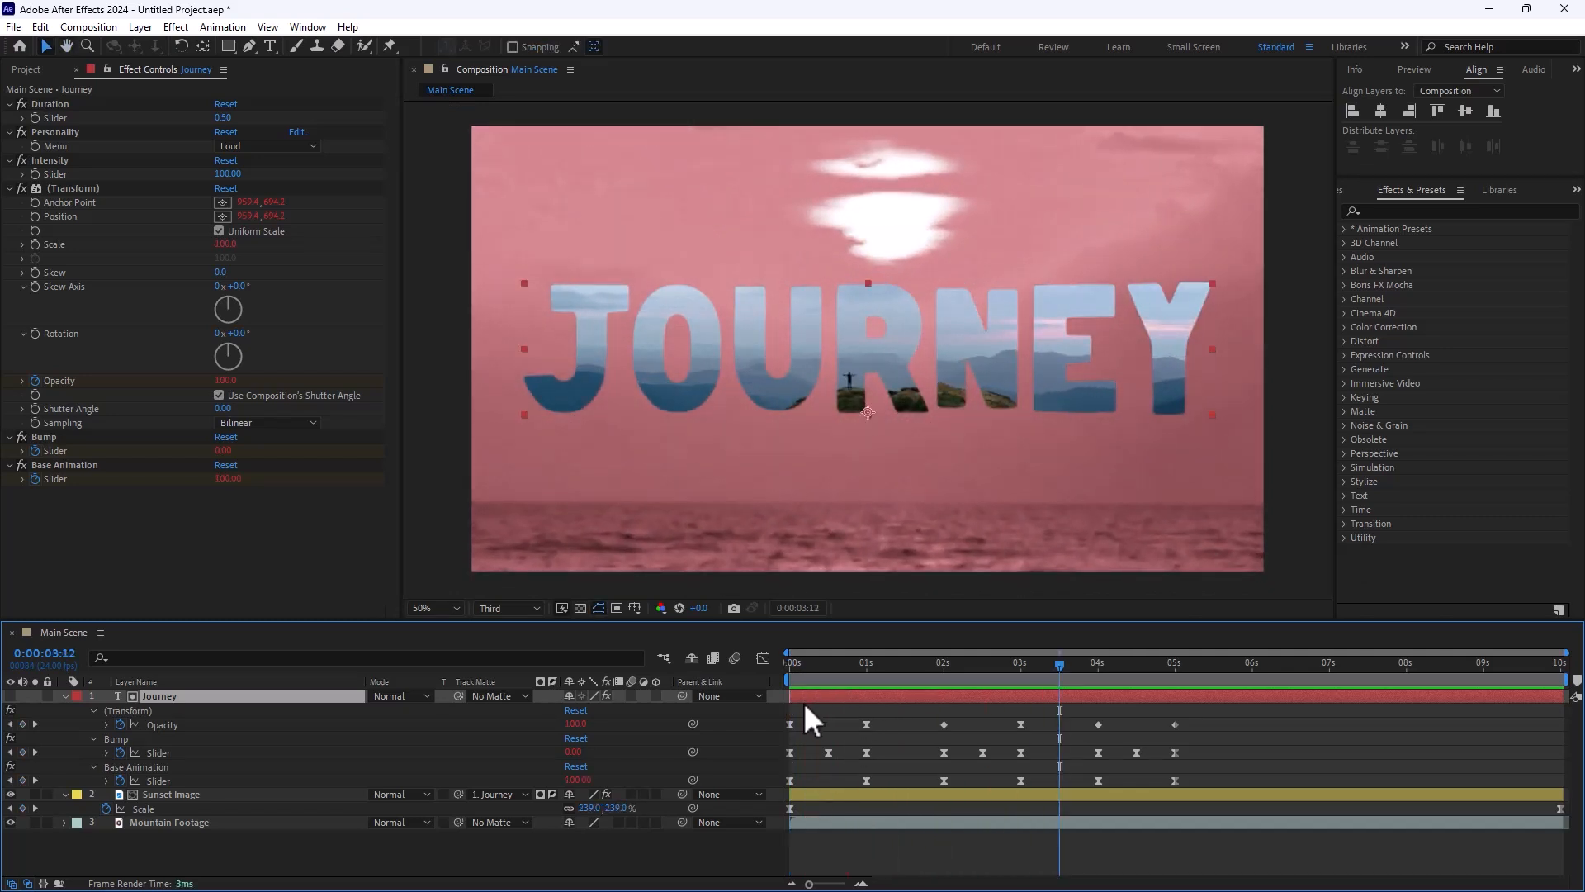
- Shift all the Journey layer's keyframes about 0.3 seconds later, preview the result, and return to 0 seconds
left_click_drag(786, 707, 1201, 780)
left_click(800, 663)
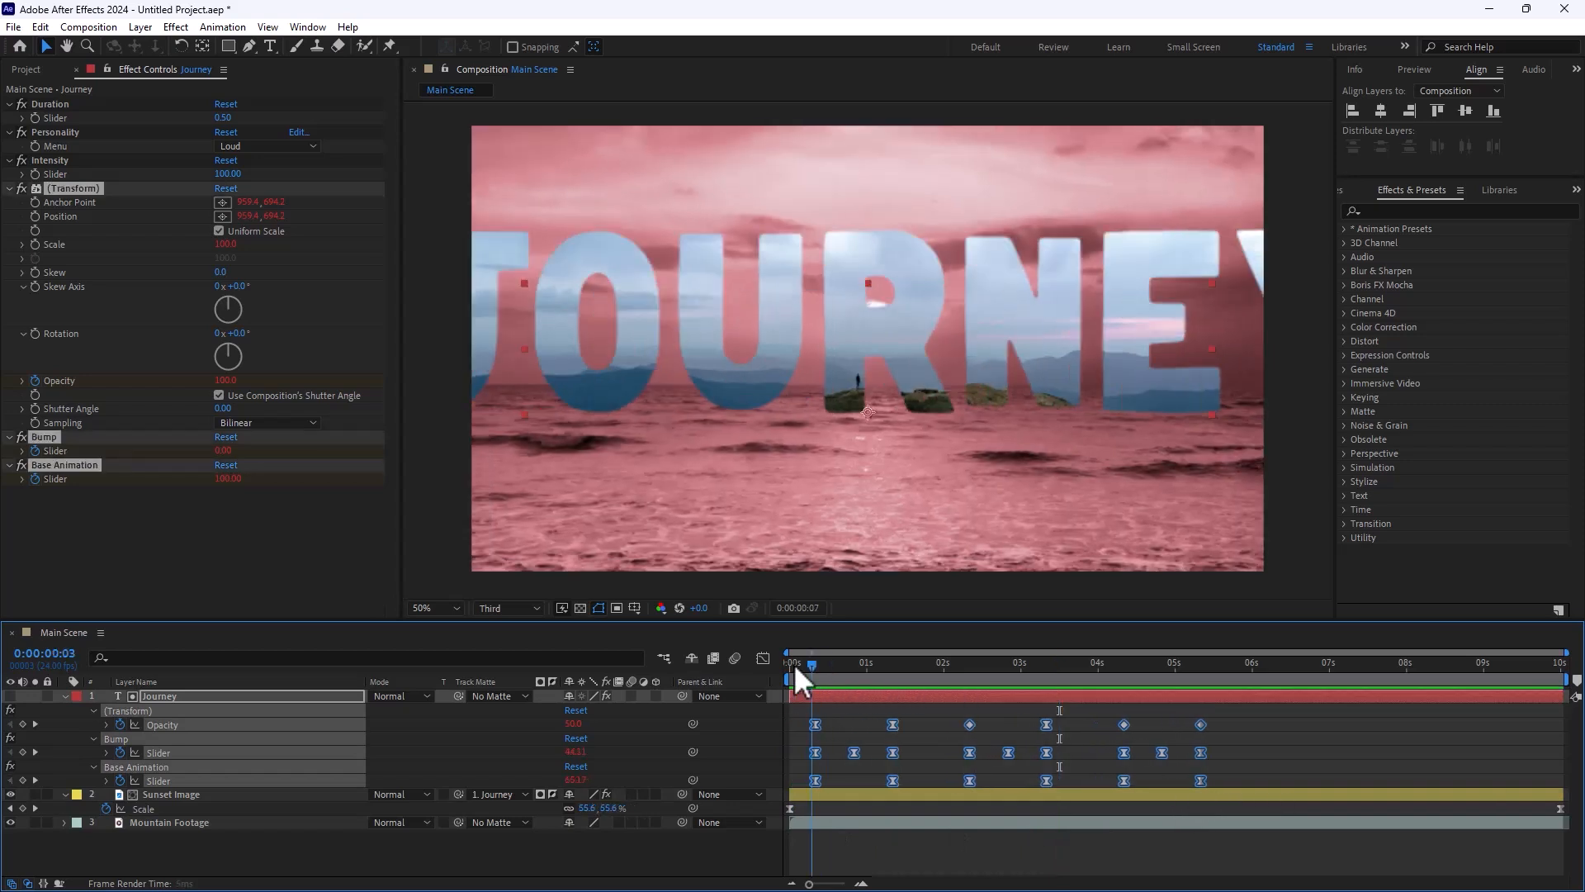
left_click_drag(794, 663, 776, 666)
key("space")
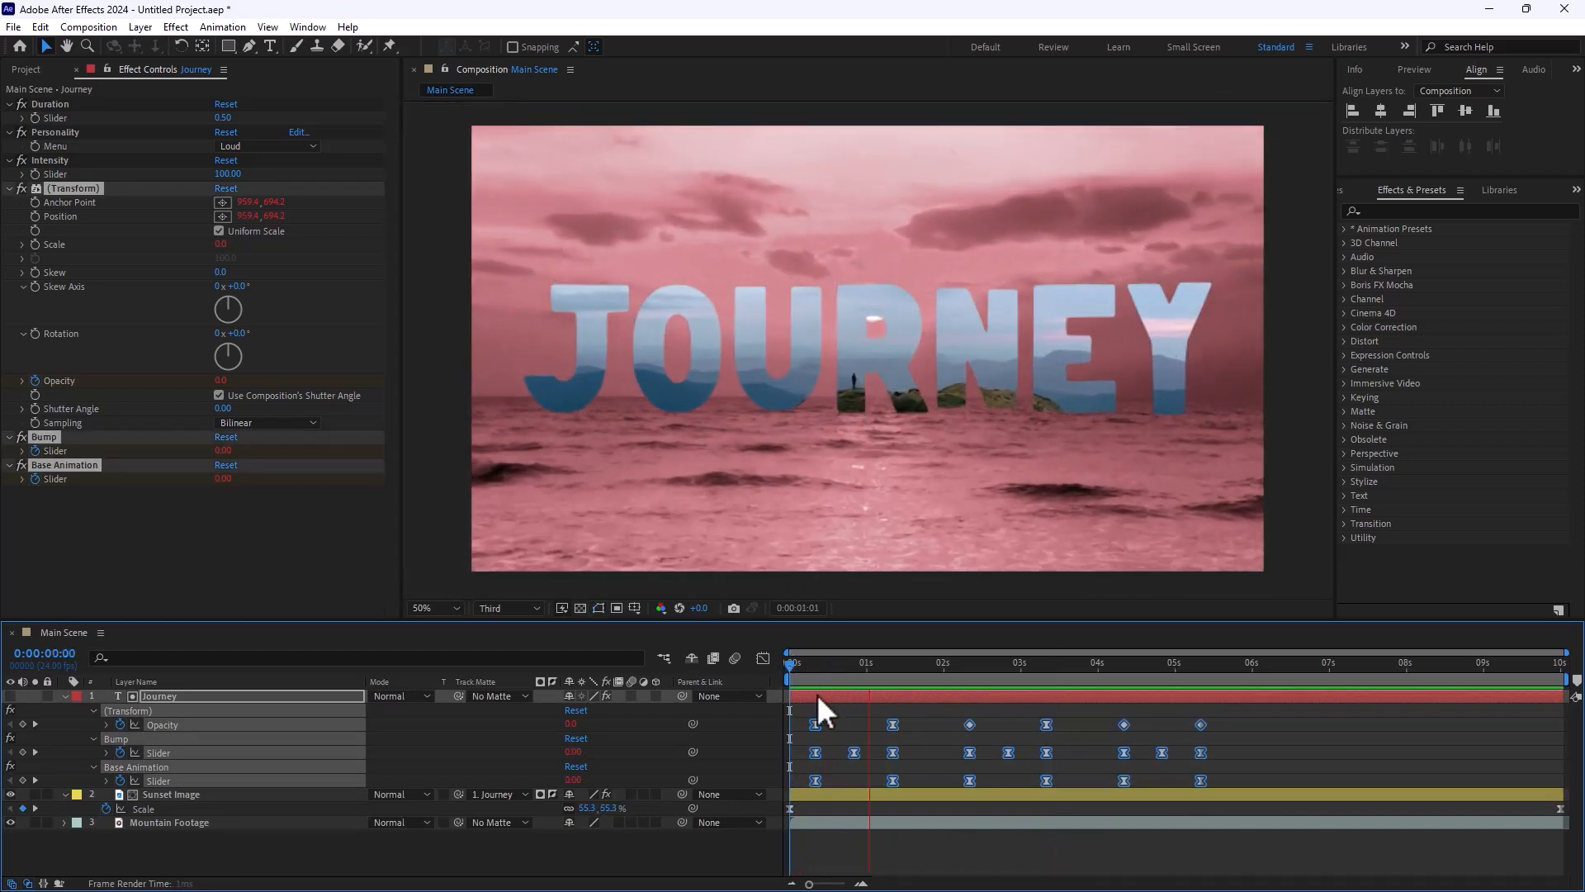
key("space")
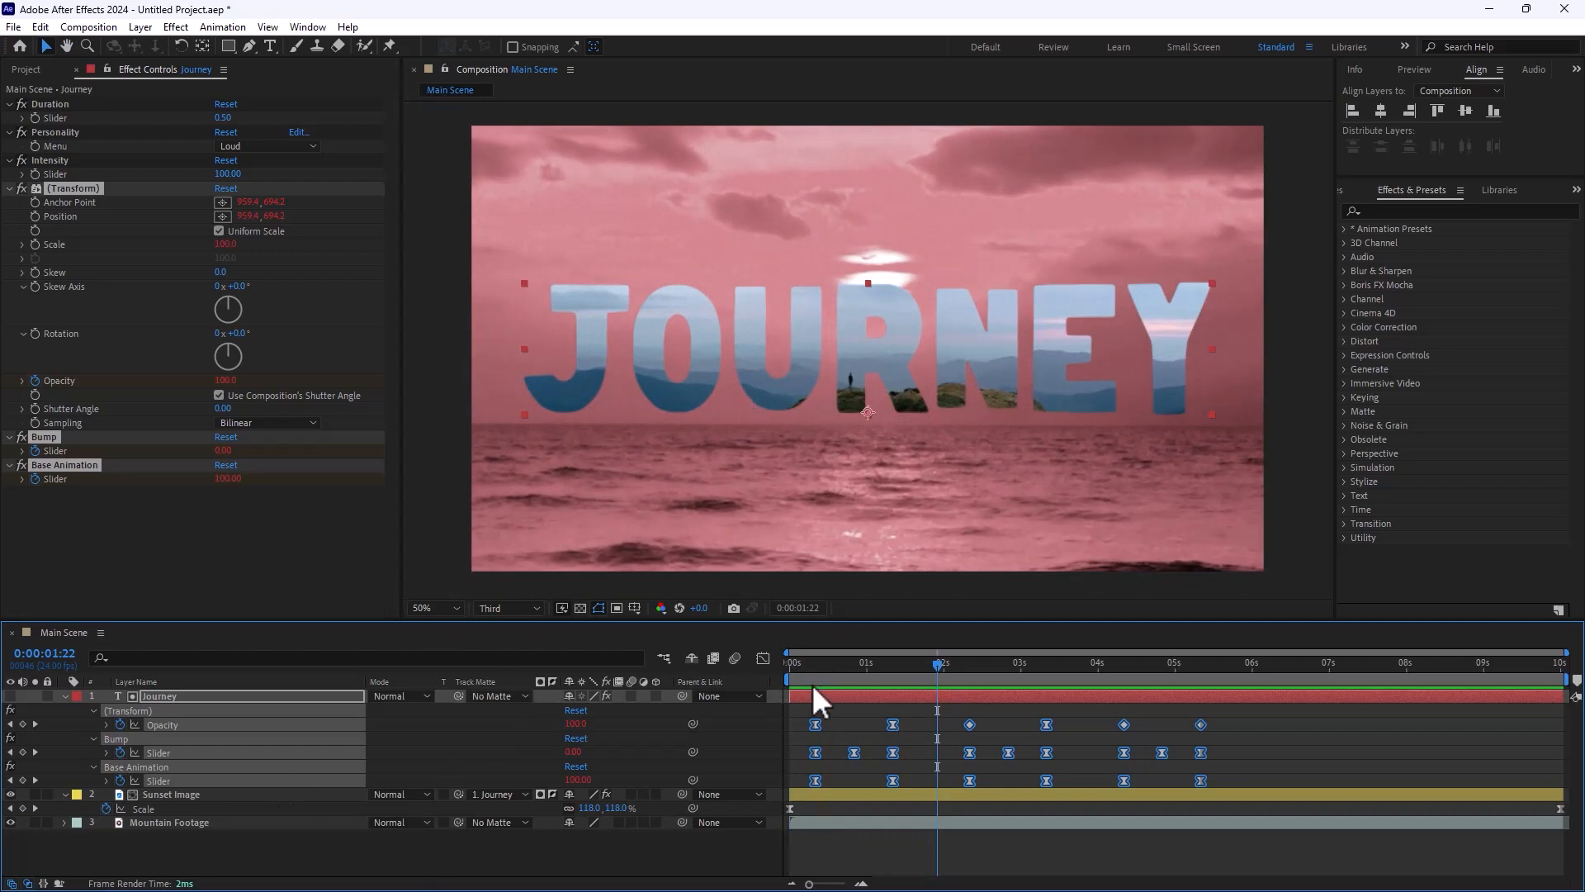
left_click(439, 477)
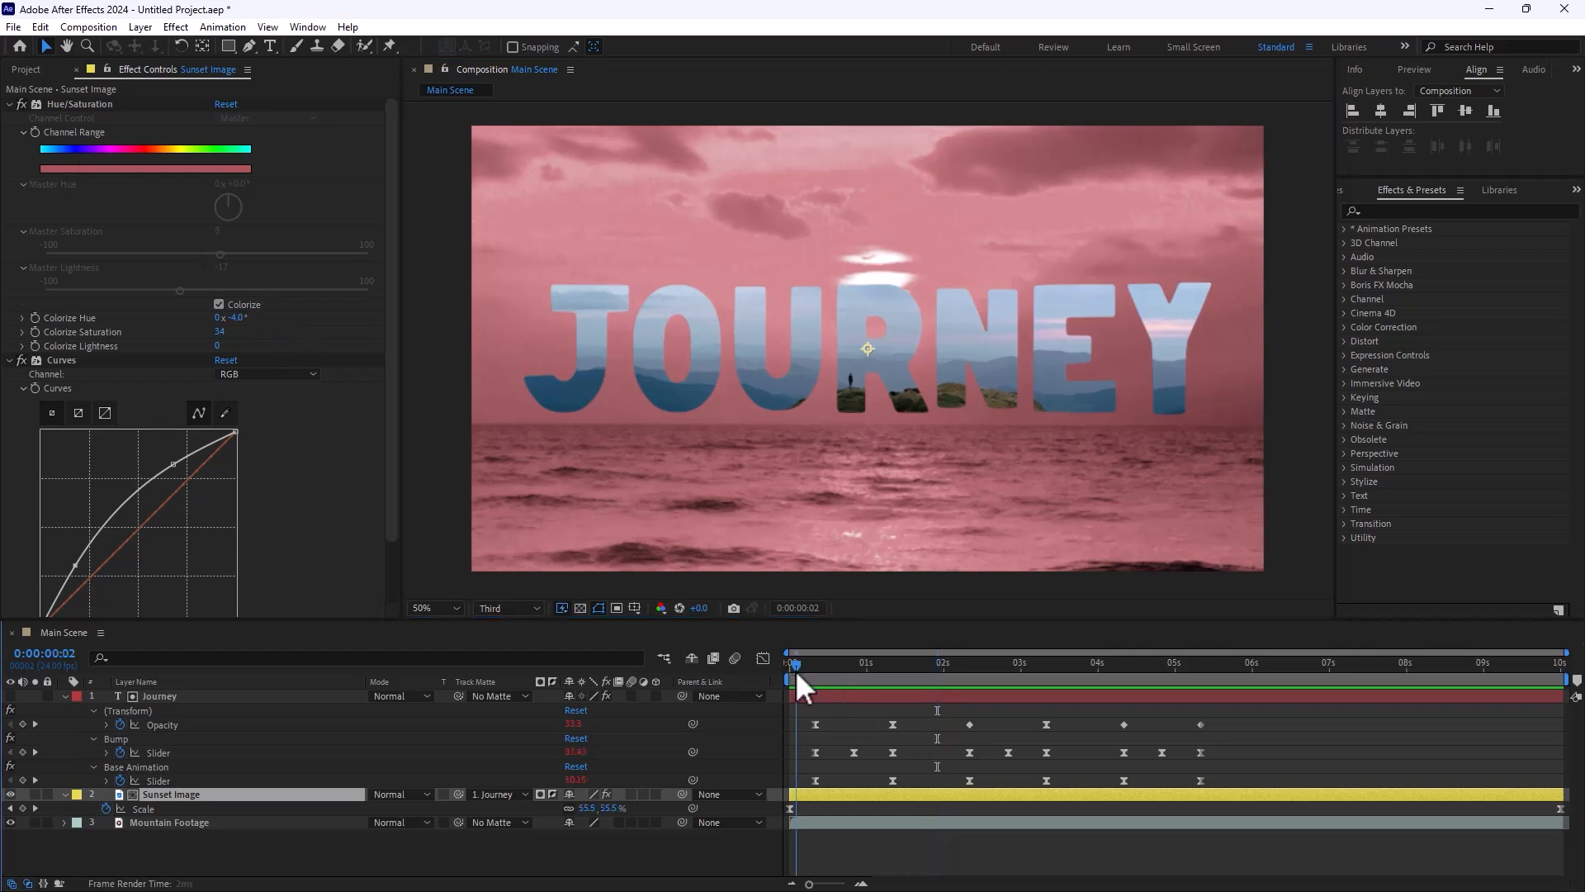
left_click_drag(795, 670, 771, 673)
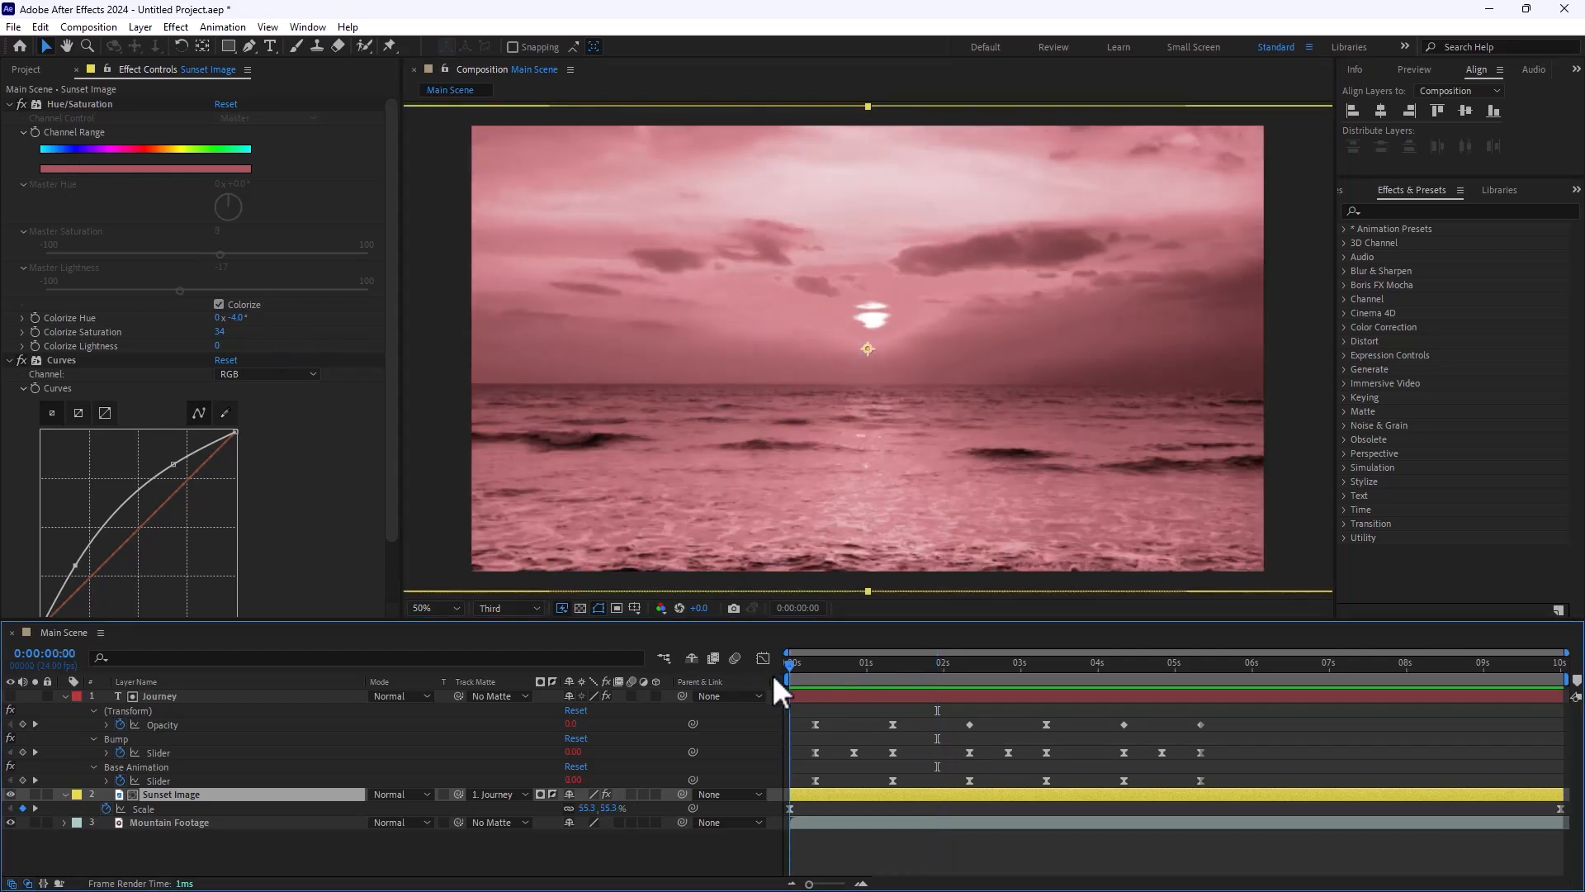
- Select the Main Scene composition in the project and add it to the render queue
left_click(25, 70)
left_click(39, 230)
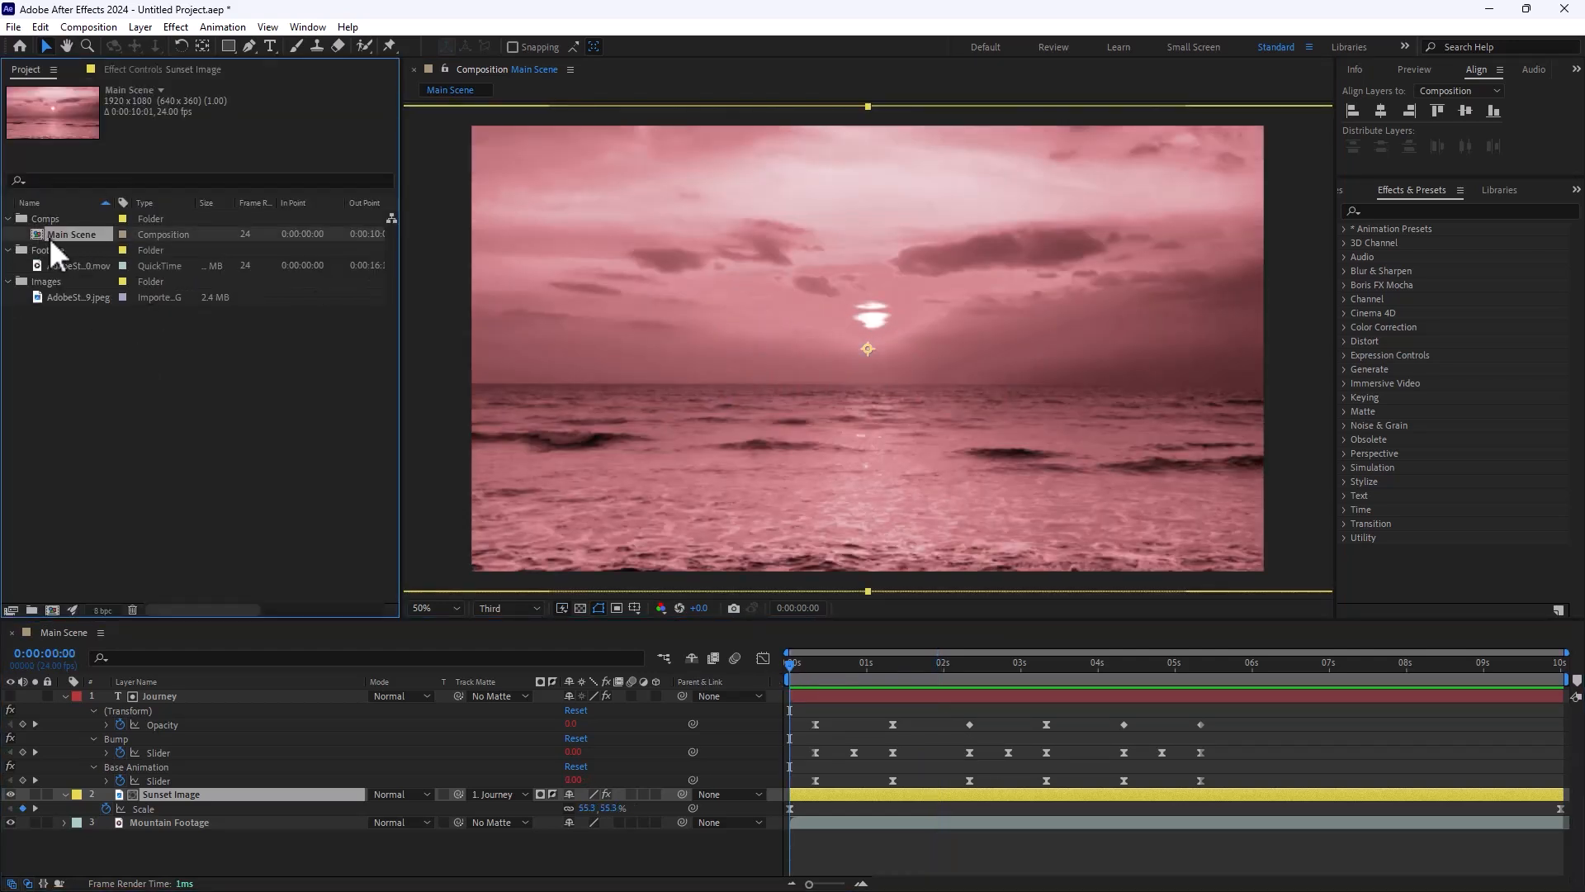
left_click(98, 26)
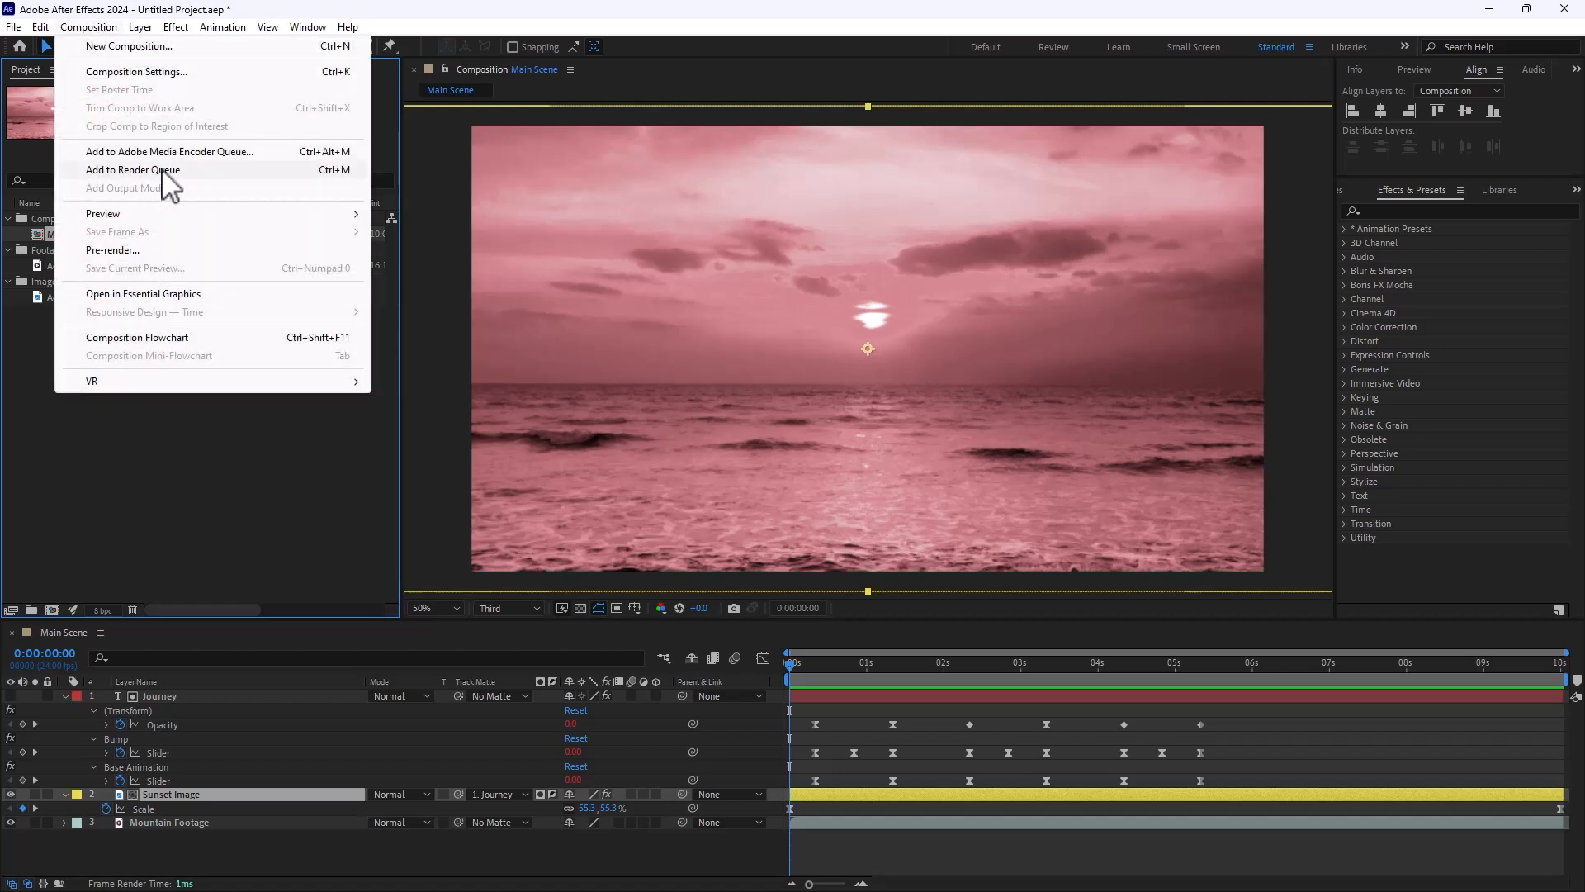
left_click(132, 170)
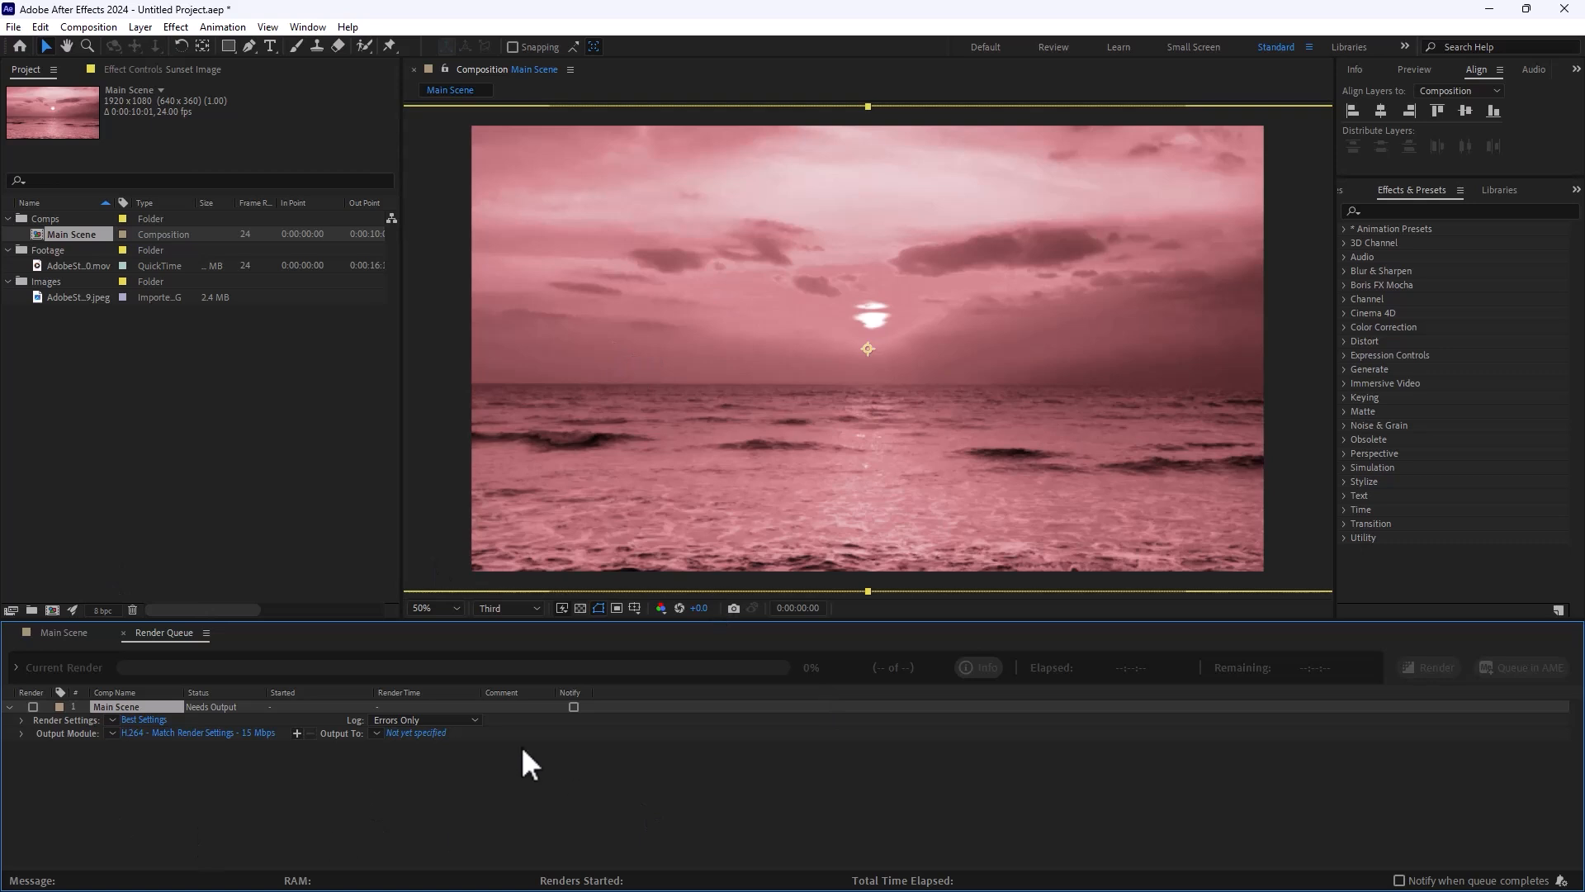
- Set the render output to a file named Render in the After Effects Basics folder on the Desktop
left_click(417, 733)
left_click(73, 200)
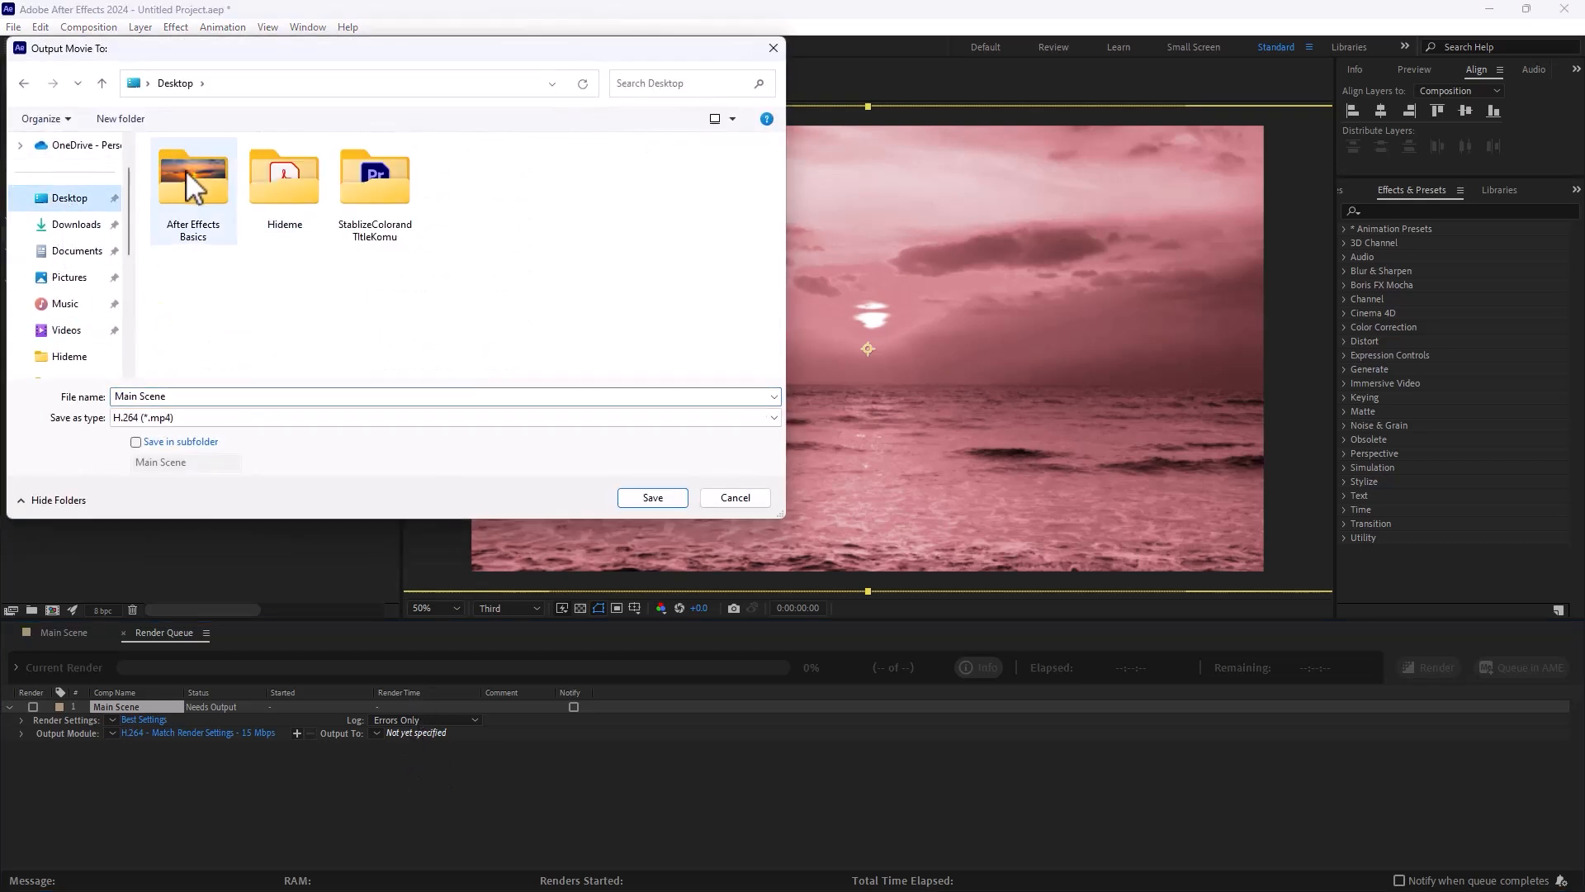
double_click(185, 170)
type("Rend")
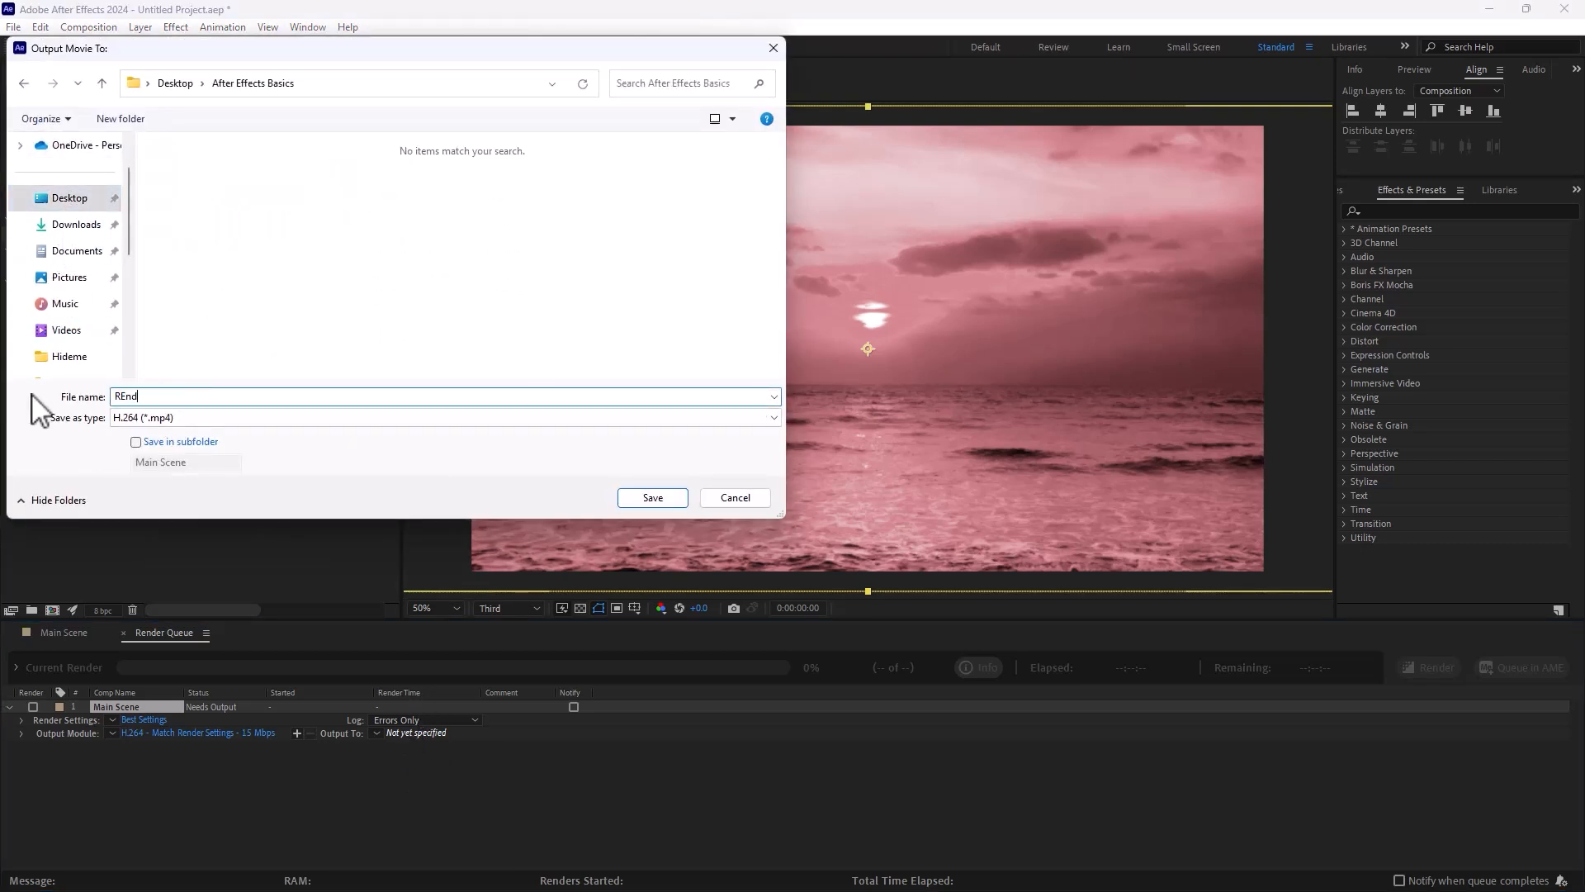
type("er")
key("Return")
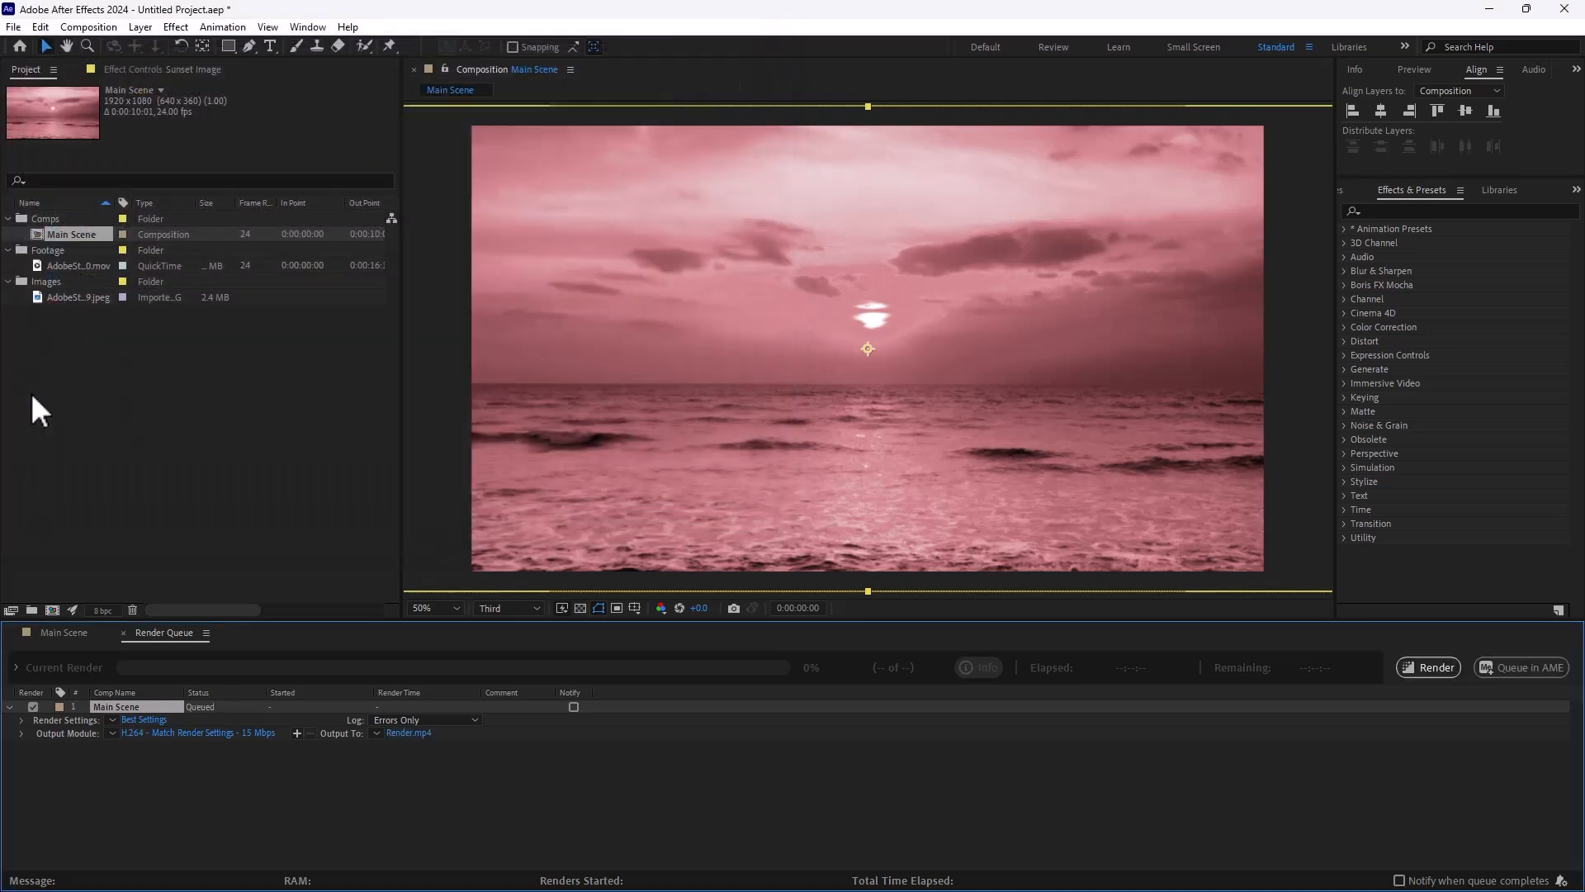
- Review the output module's format choices for the queued render and accept the settings with H.264 kept
left_click(138, 732)
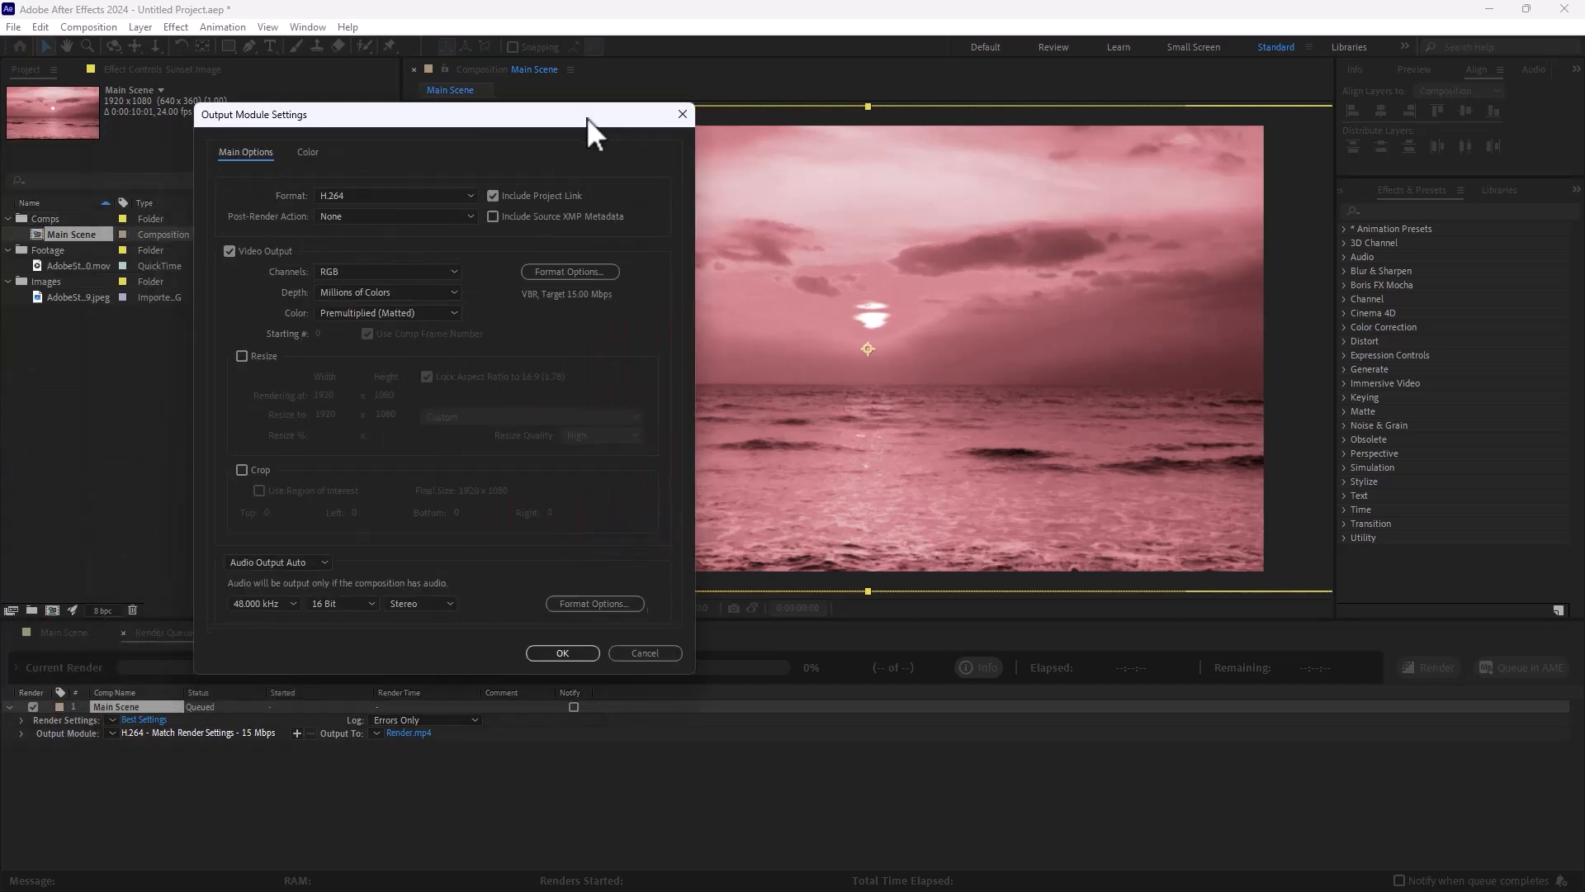
left_click(489, 232)
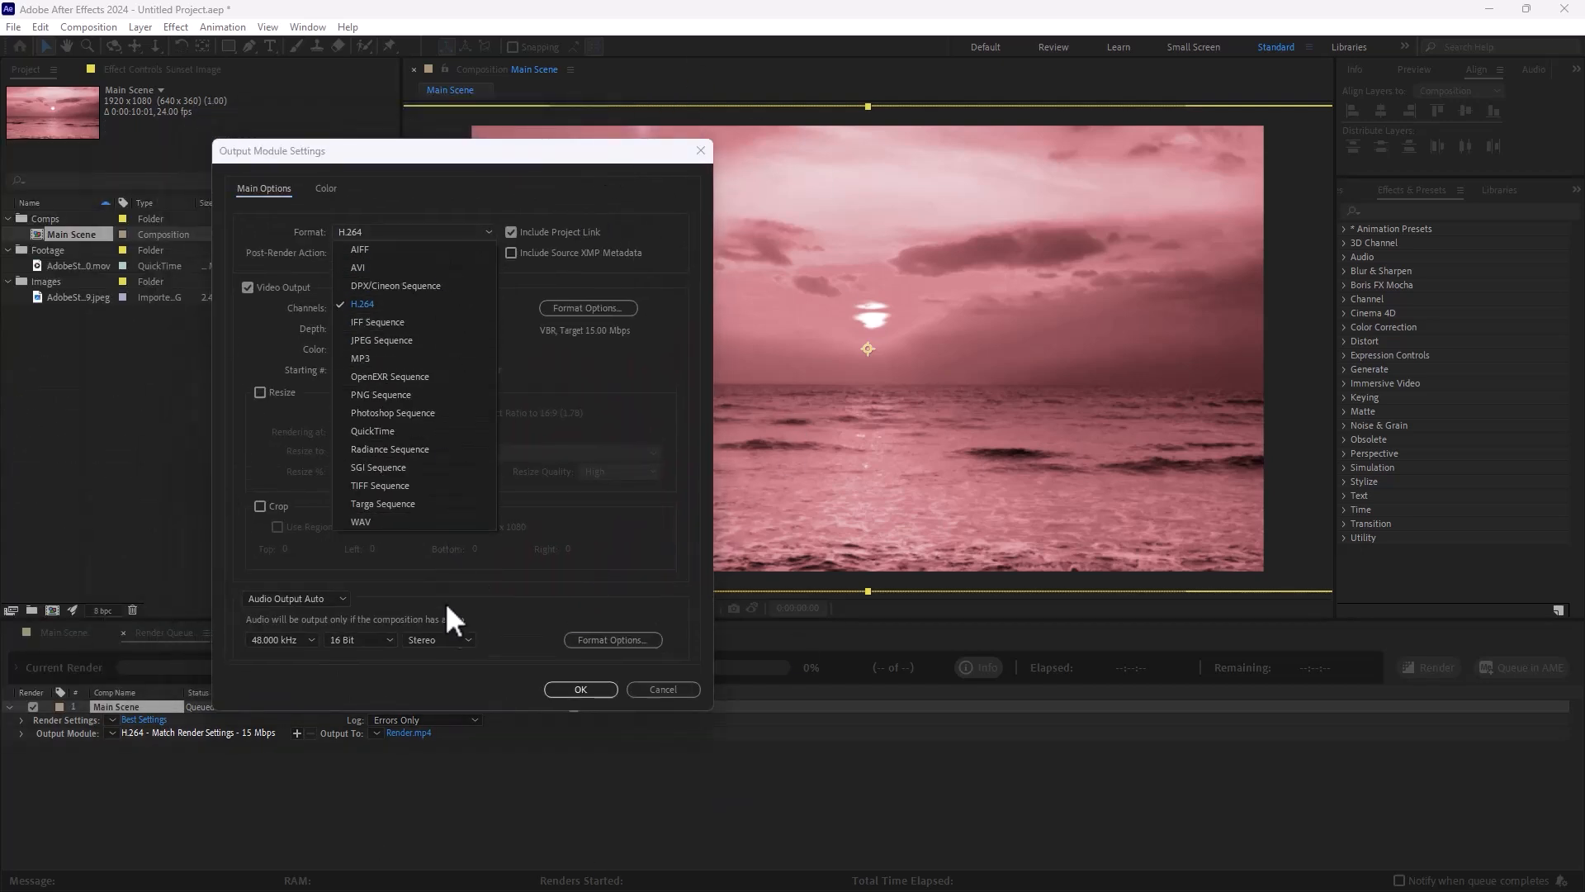
left_click(447, 216)
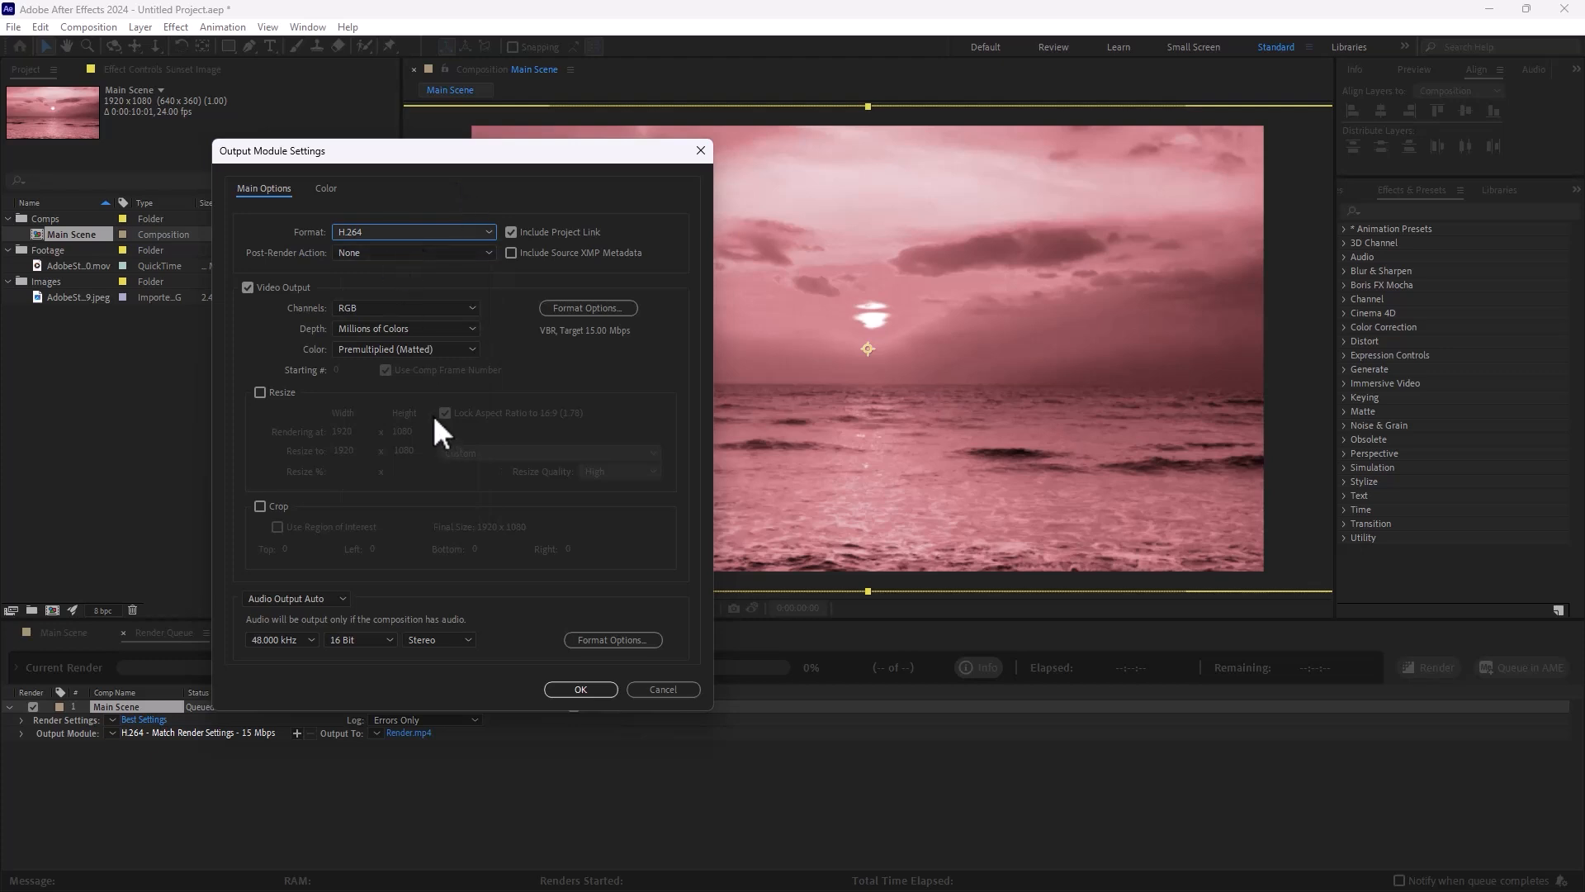
left_click(580, 690)
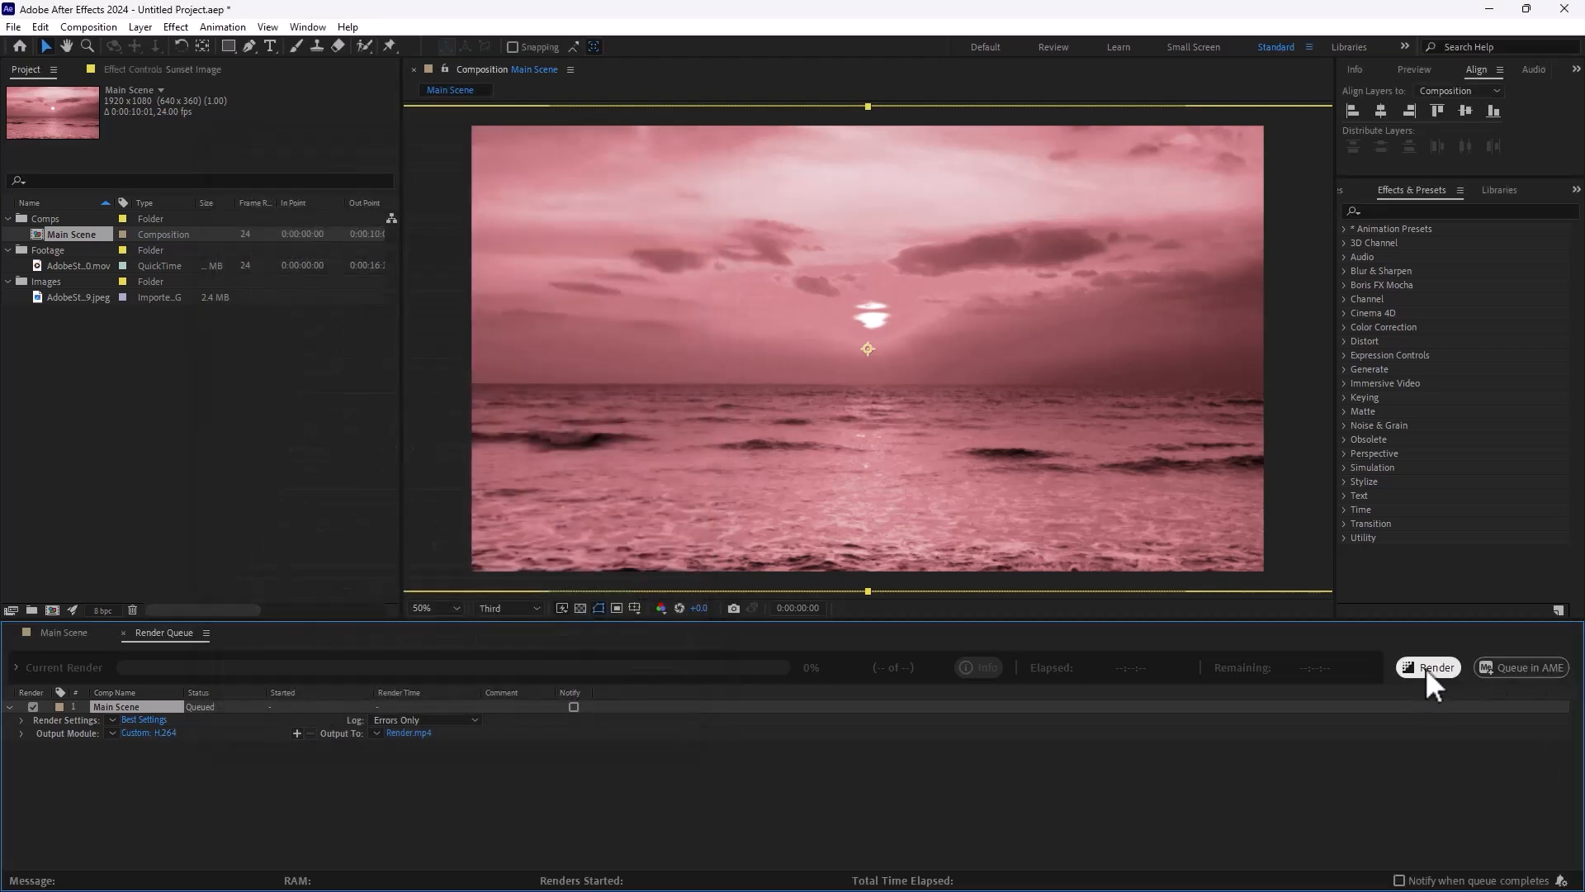
- Render the queued Main Scene composition and check for the Render file in the After Effects Basics folder
left_click(1428, 667)
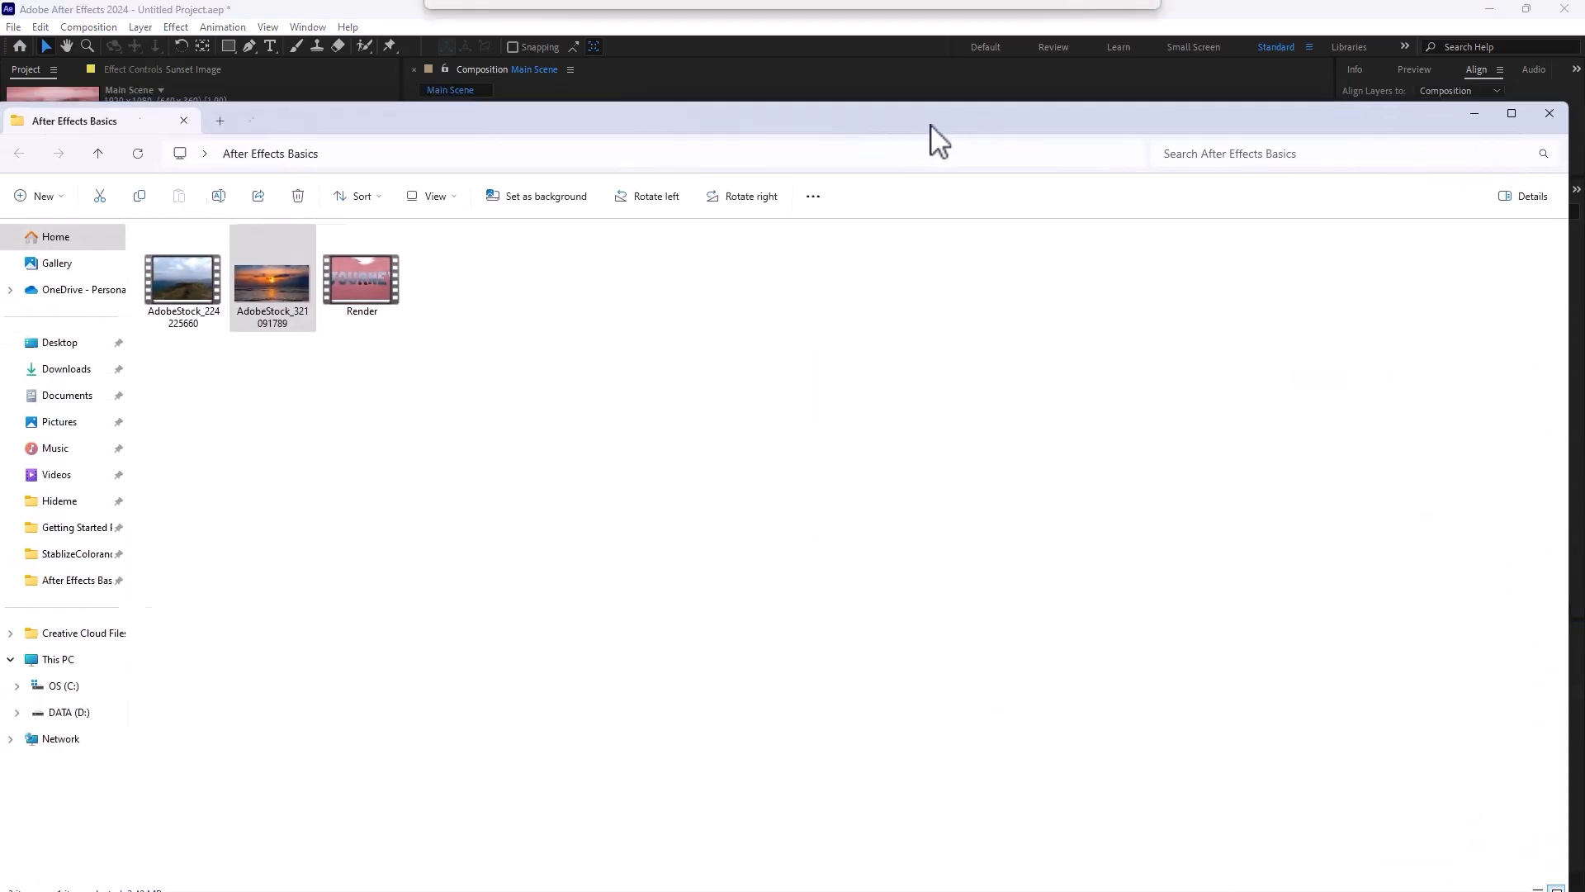
left_click(361, 272)
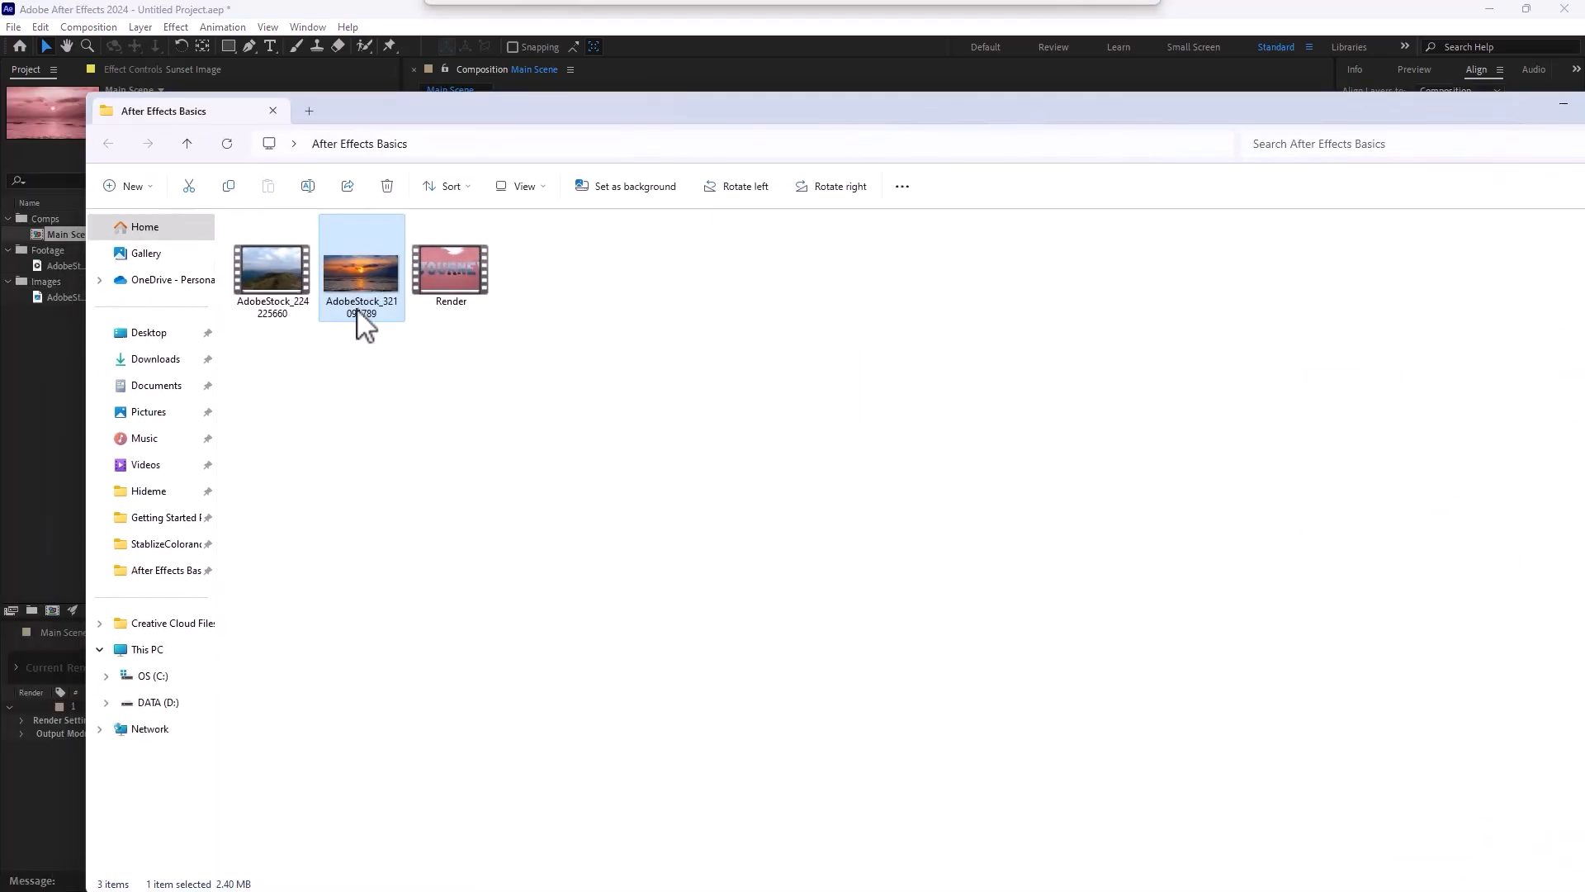
left_click(840, 83)
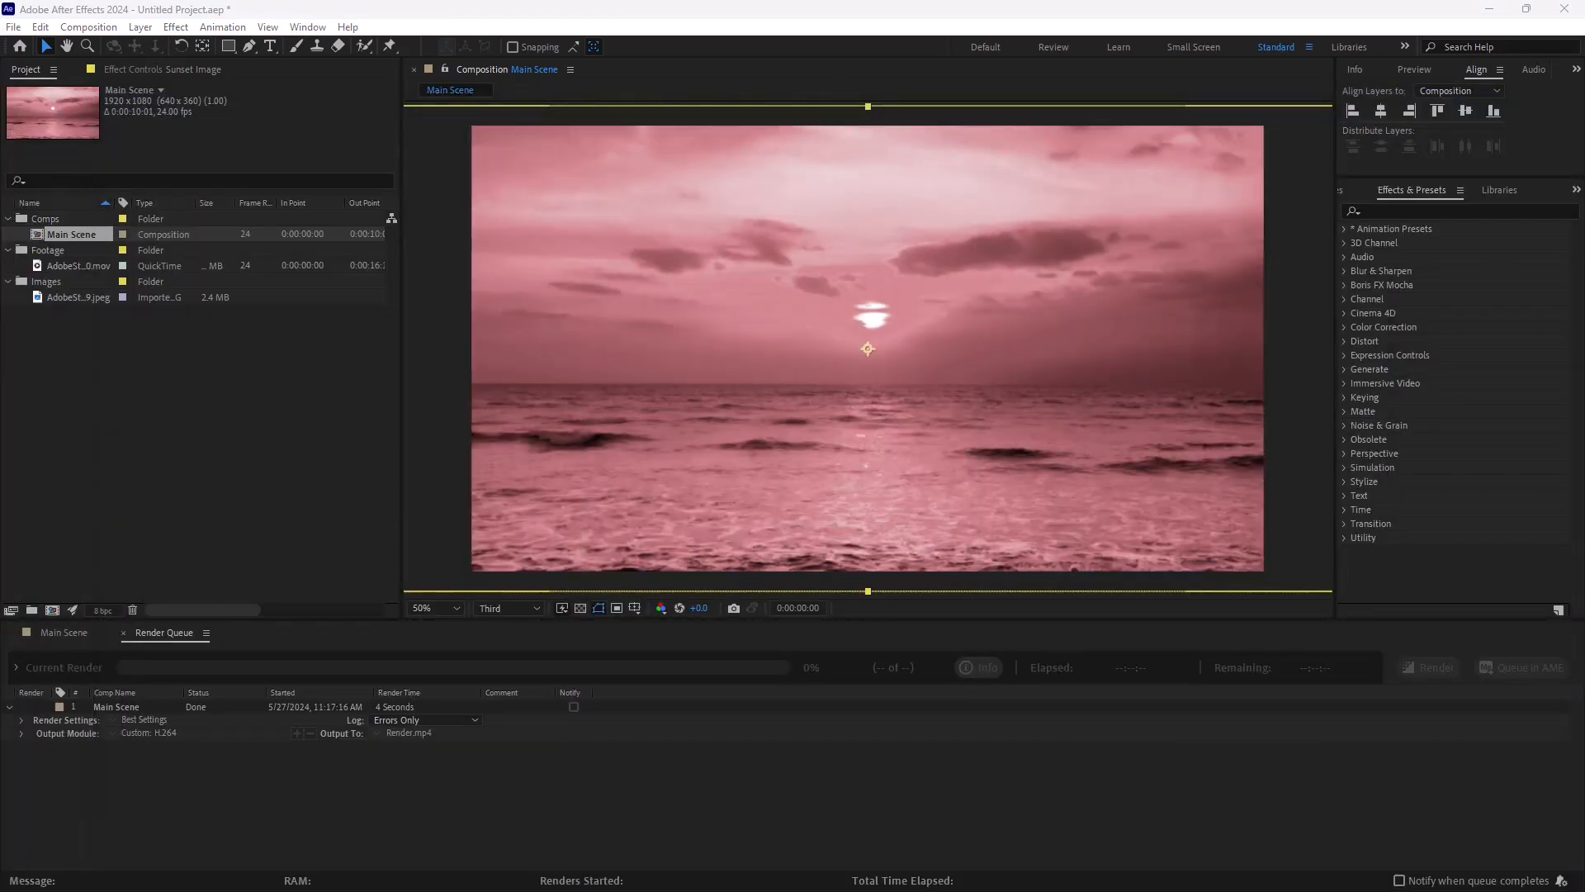
- Return to the Main Scene timeline and save the project as Demo in the After Effects Basics folder
left_click(64, 633)
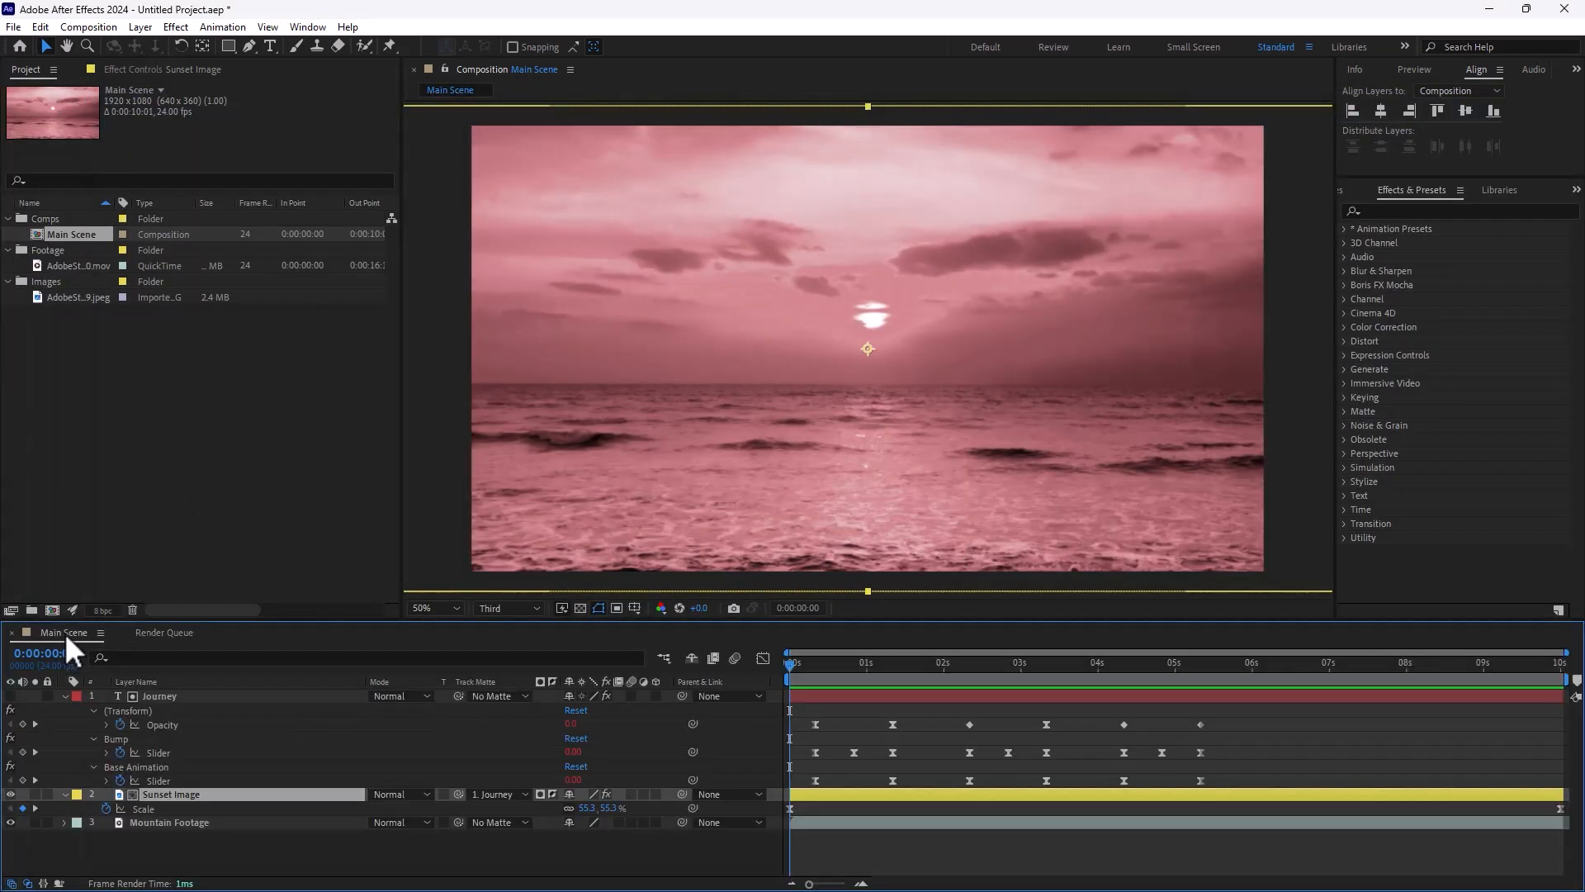
left_click(14, 27)
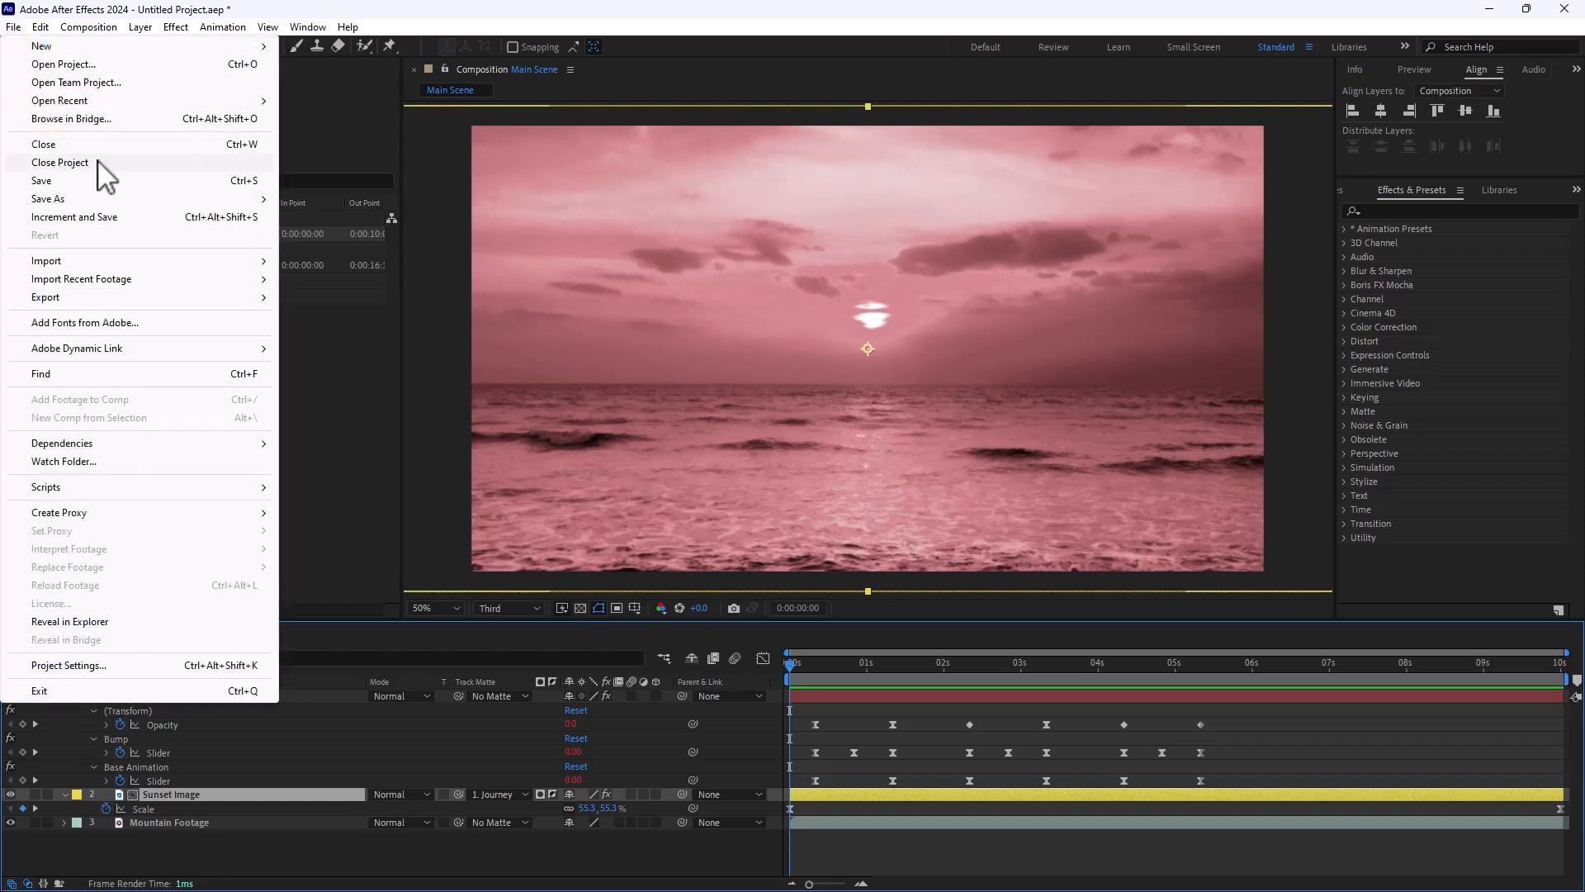
left_click(93, 181)
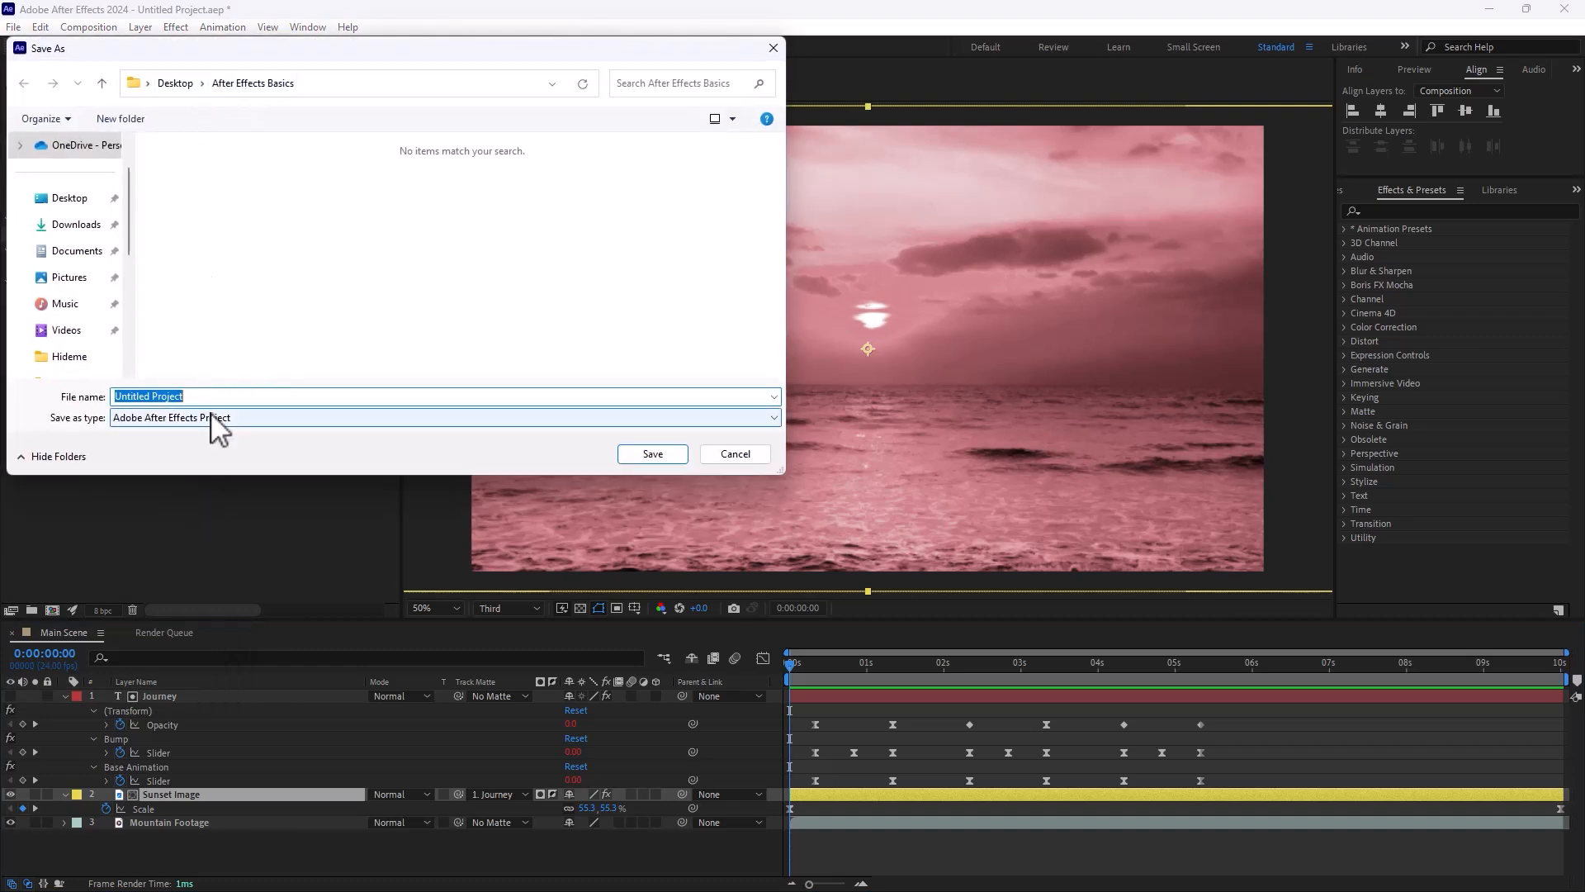
type("Demo")
key("Return")
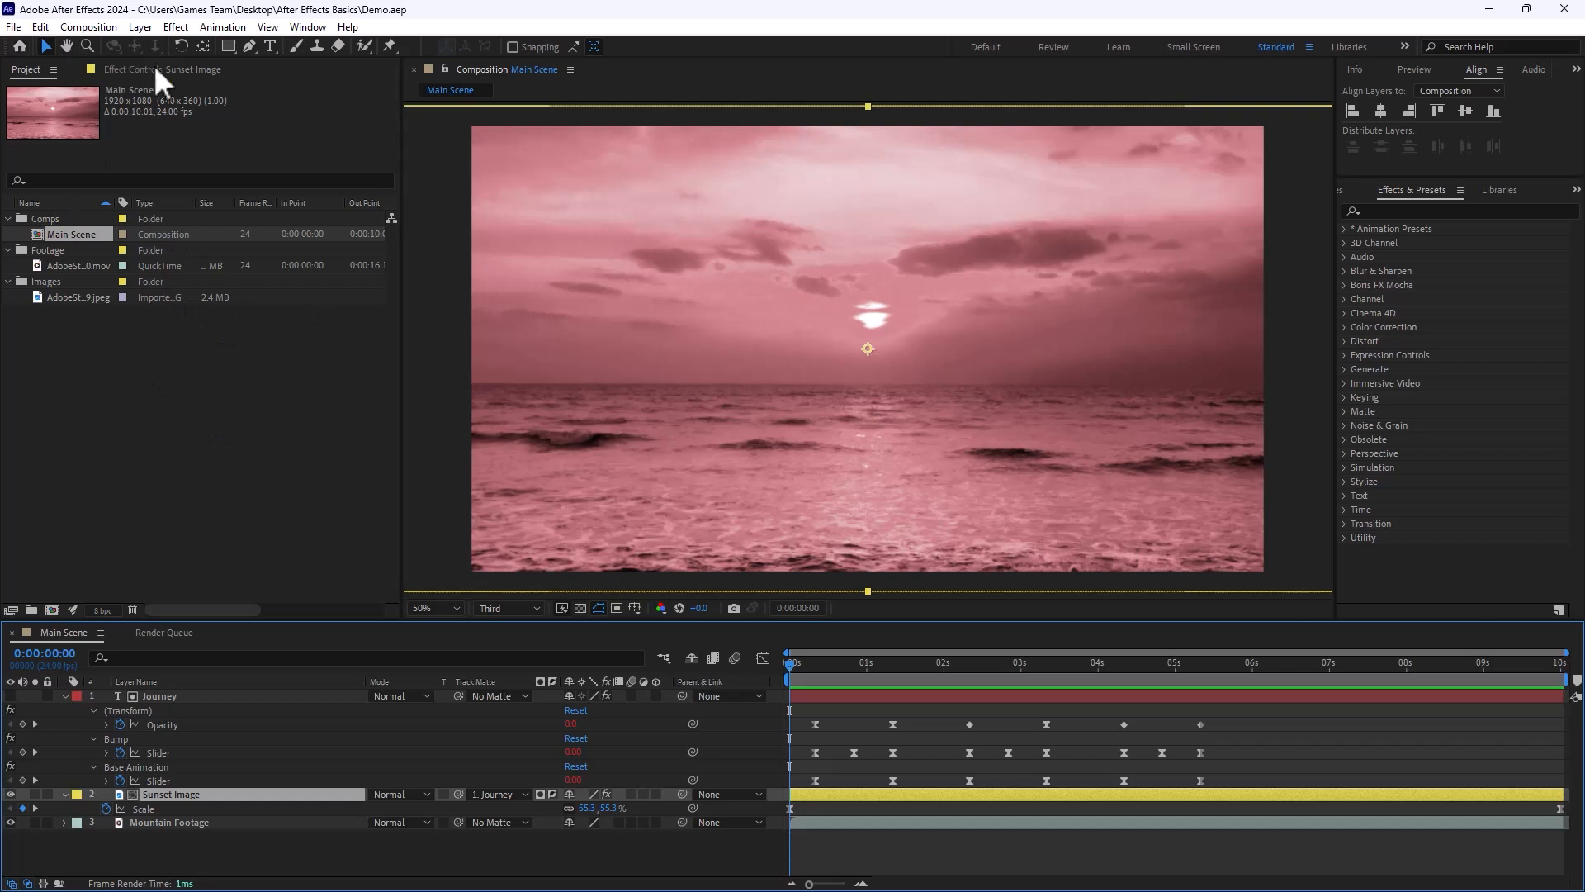
- Start collecting all of the project's source files, keeping the option to reveal the collected project in Explorer when finished
left_click(19, 26)
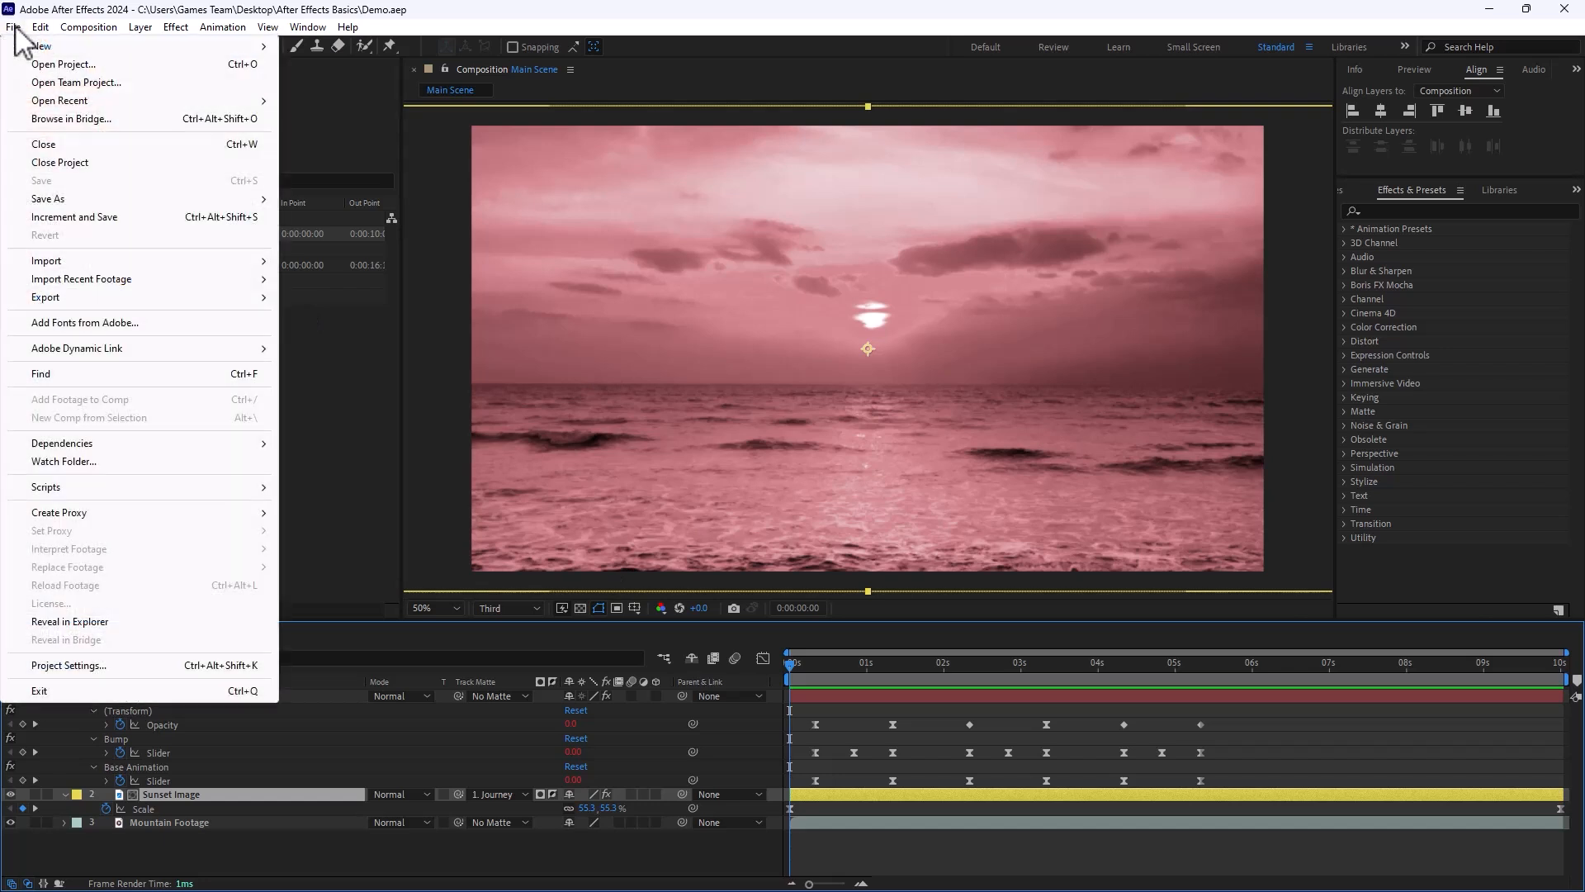
mouse_move(87, 442)
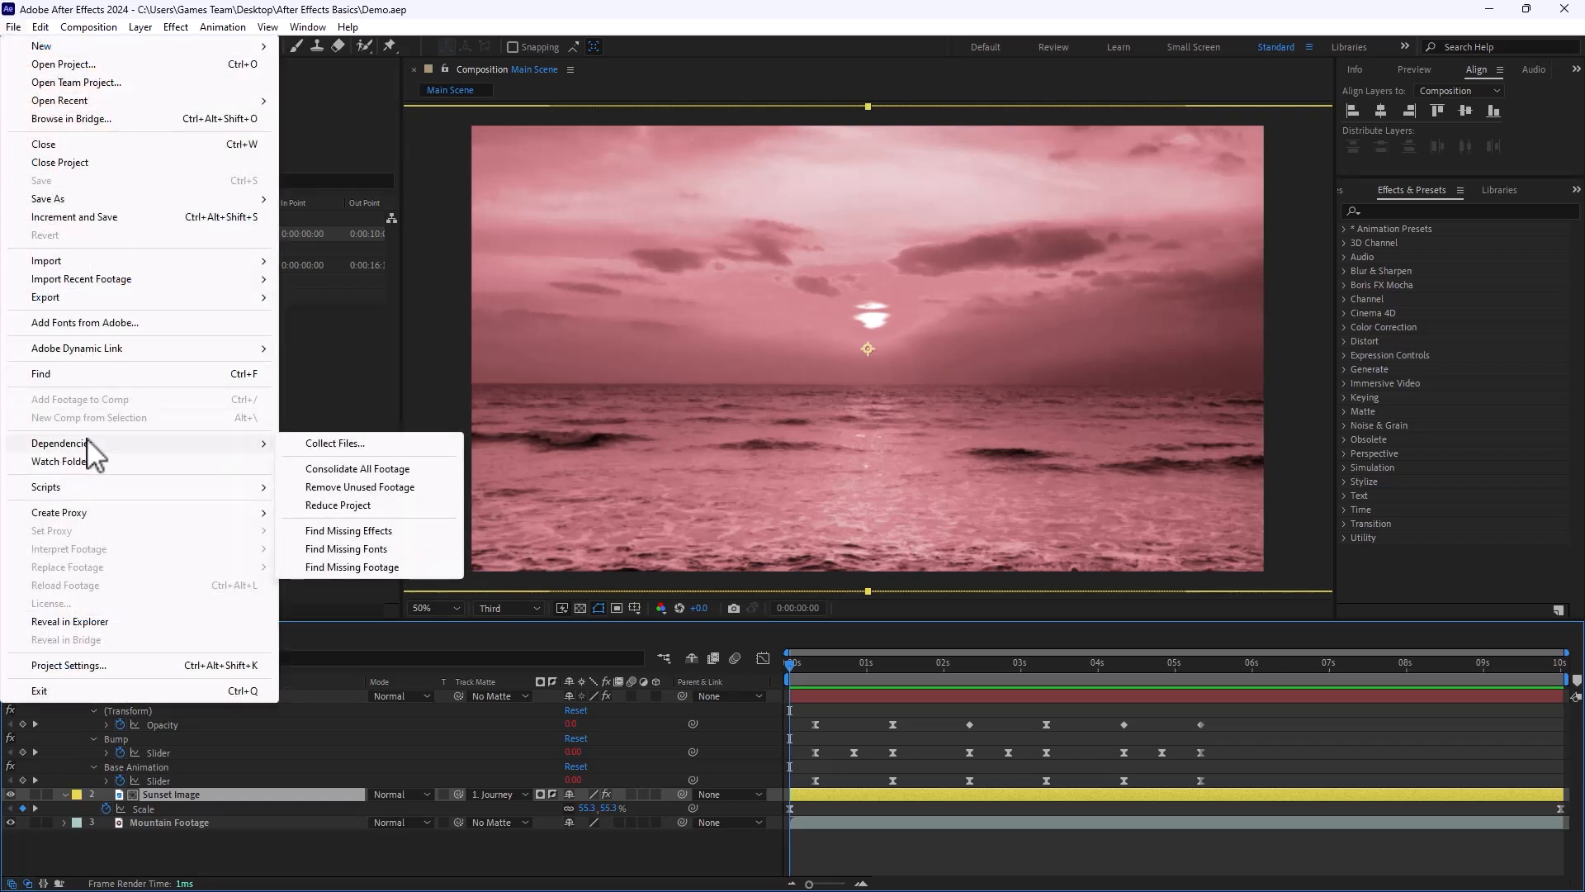
left_click(388, 447)
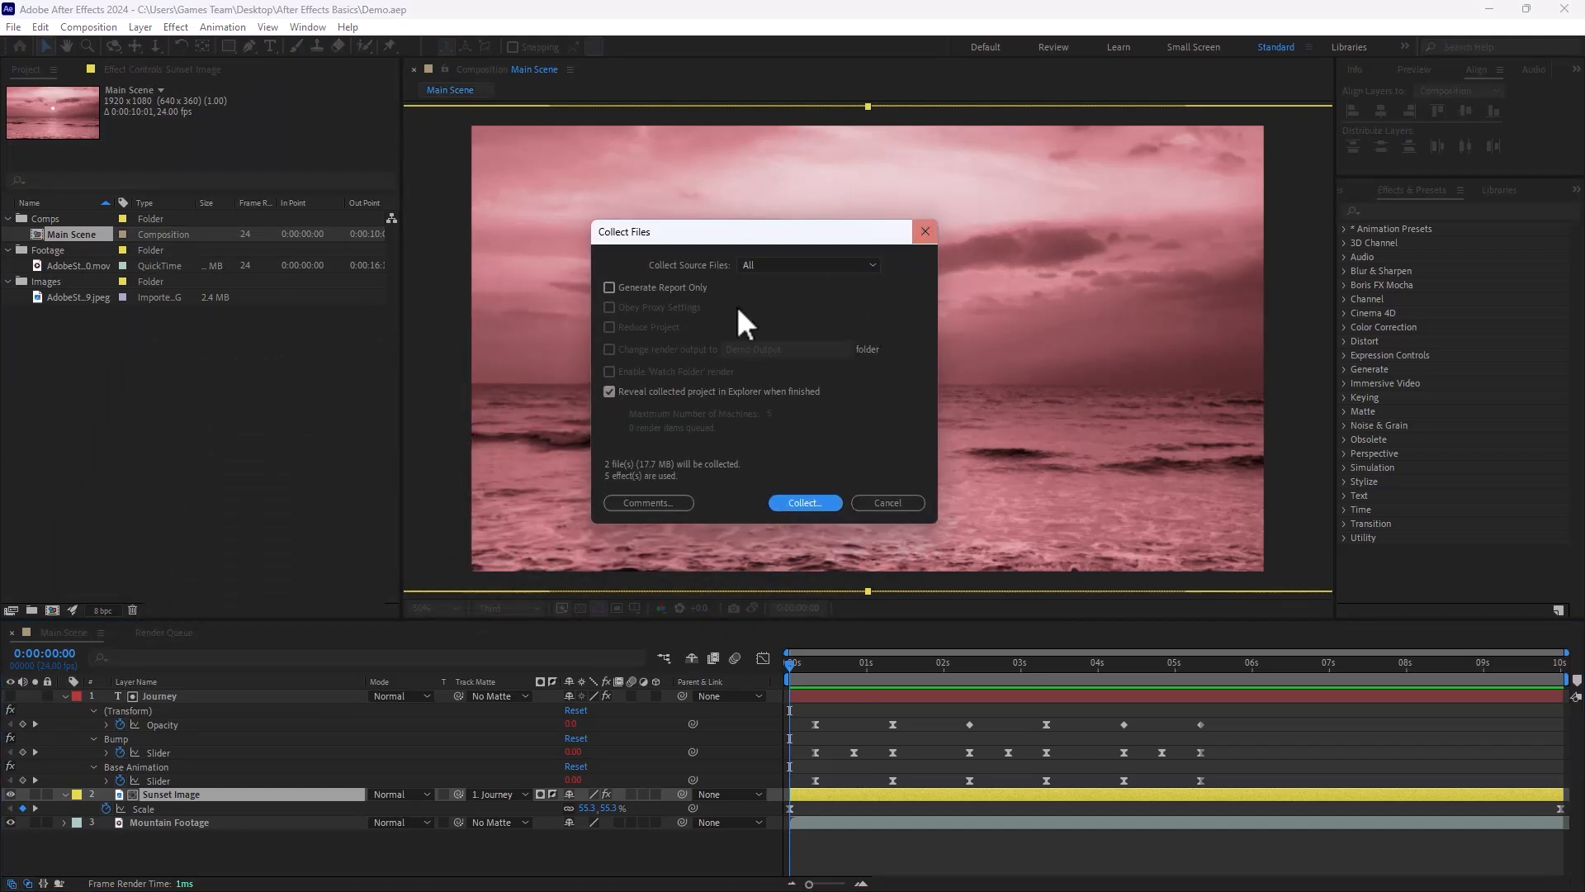
left_click(831, 502)
- Create a Backup folder on the Desktop and save the collected files inside it as Demo folder
left_click(57, 200)
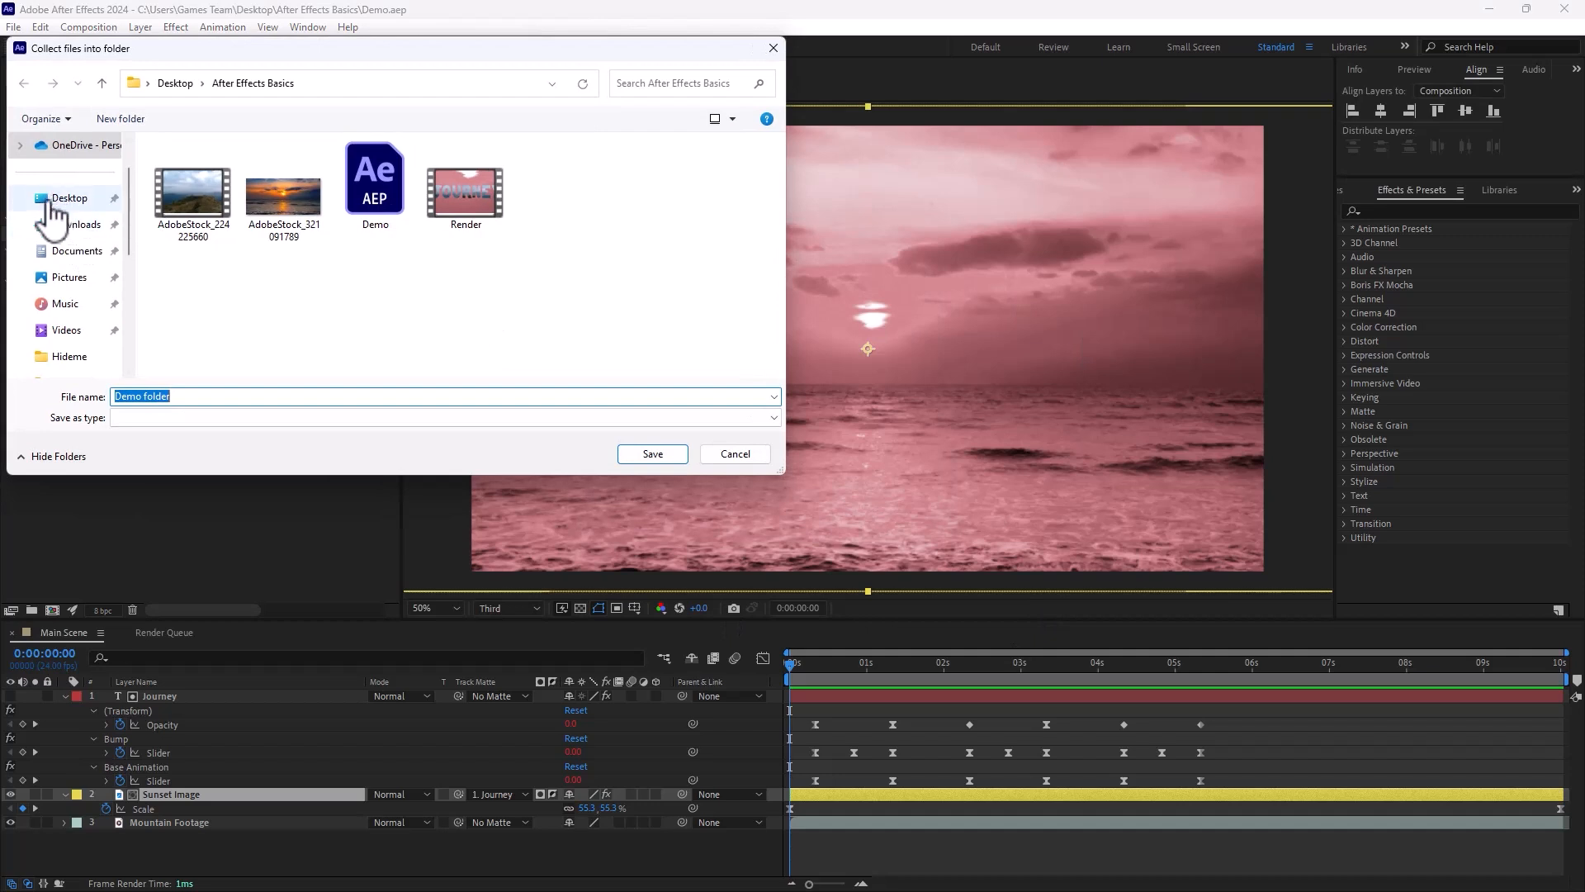
right_click(412, 308)
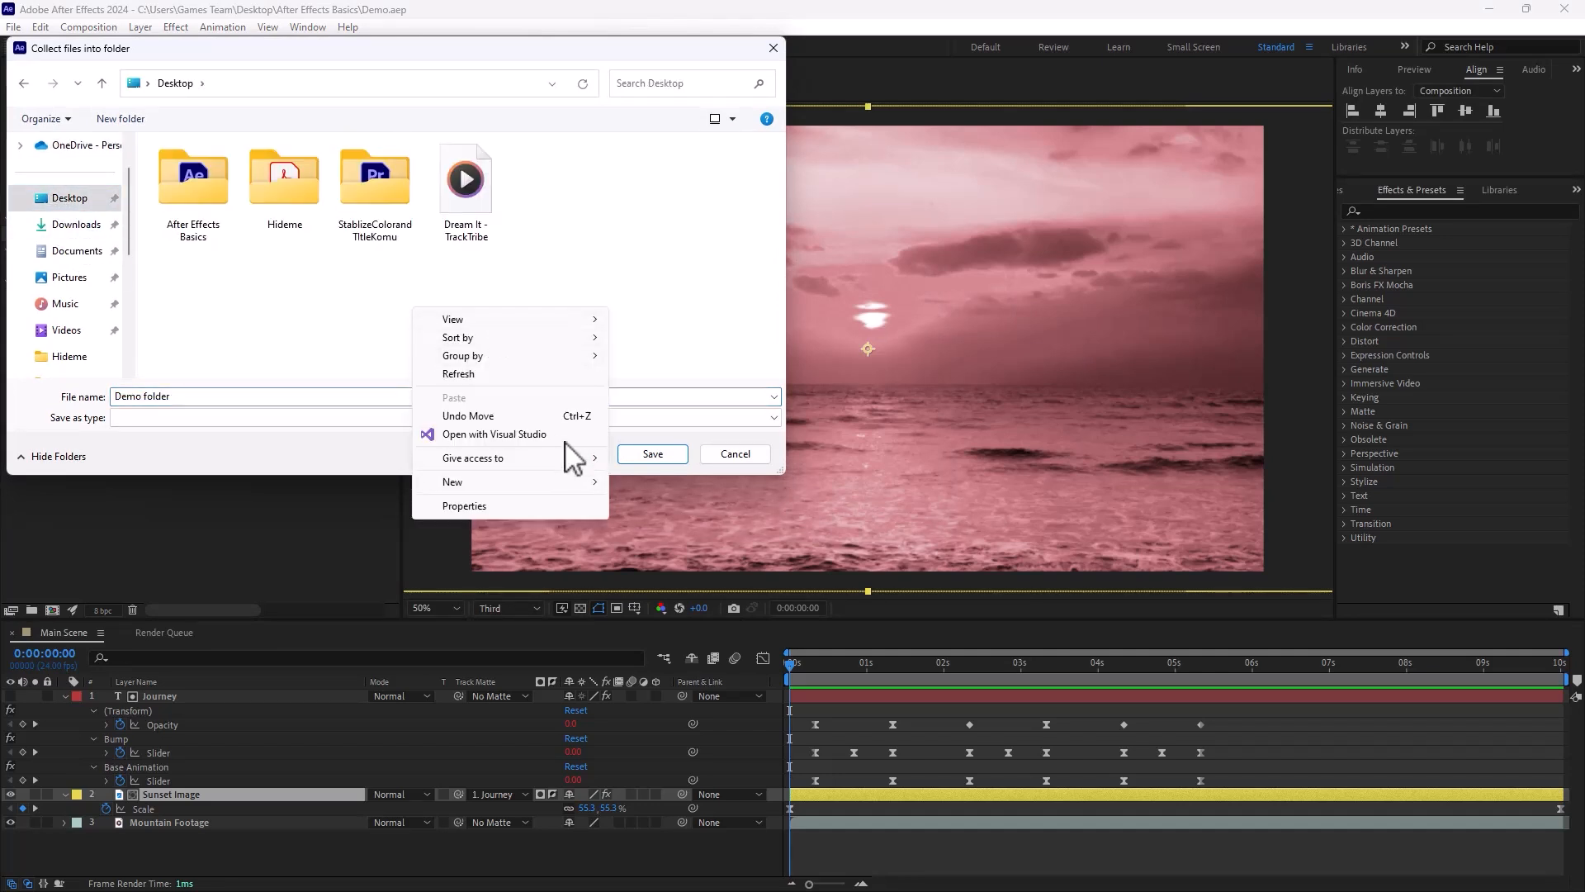
mouse_move(570, 483)
left_click(682, 484)
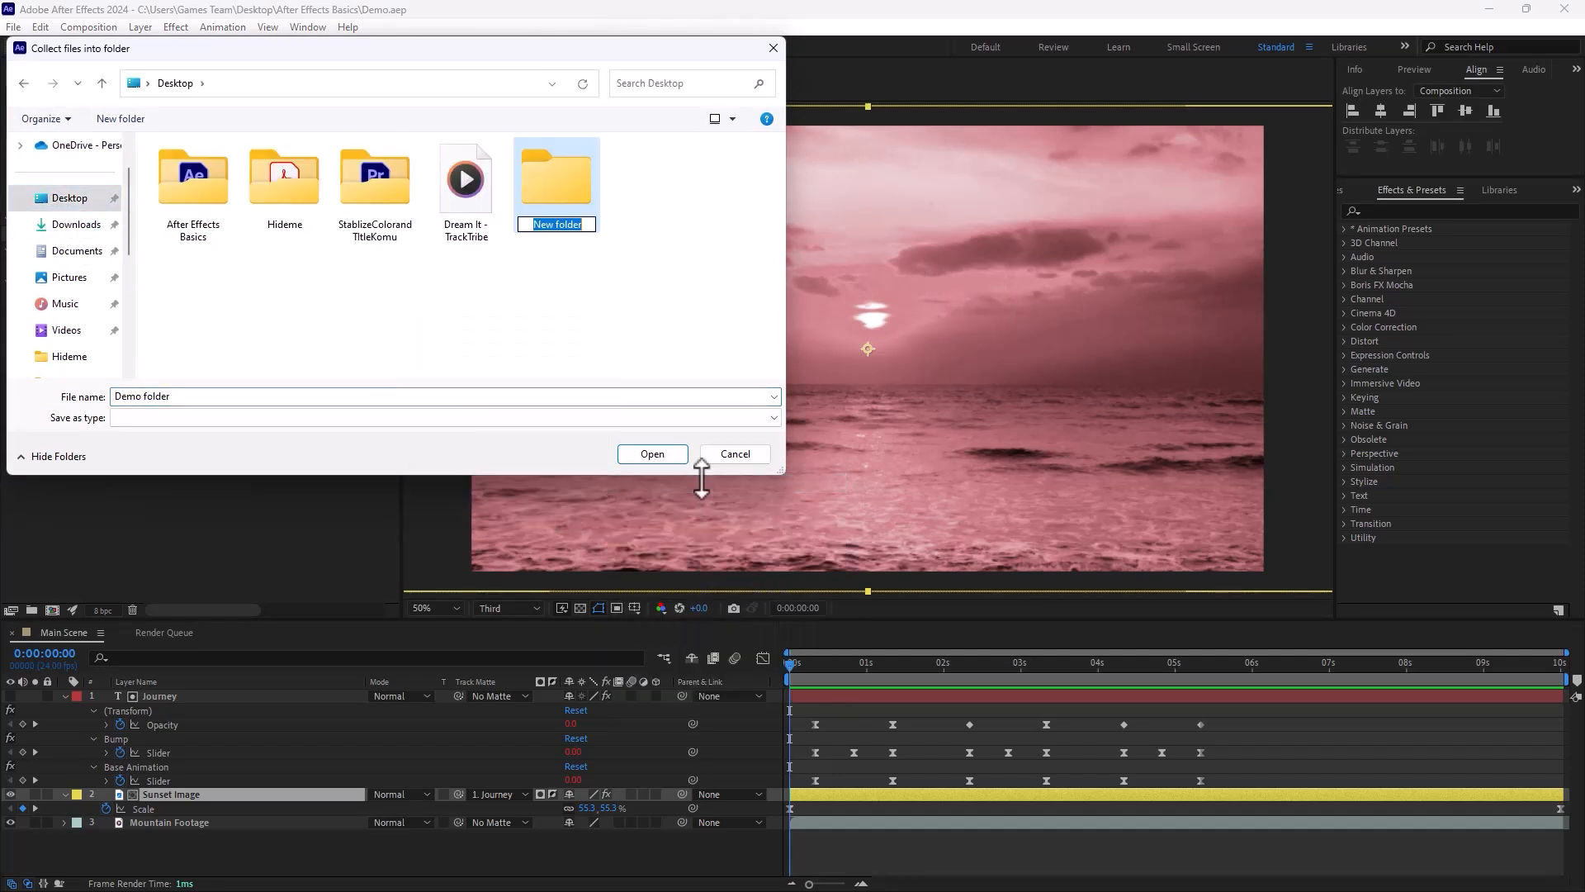
type("Backup")
key("Return")
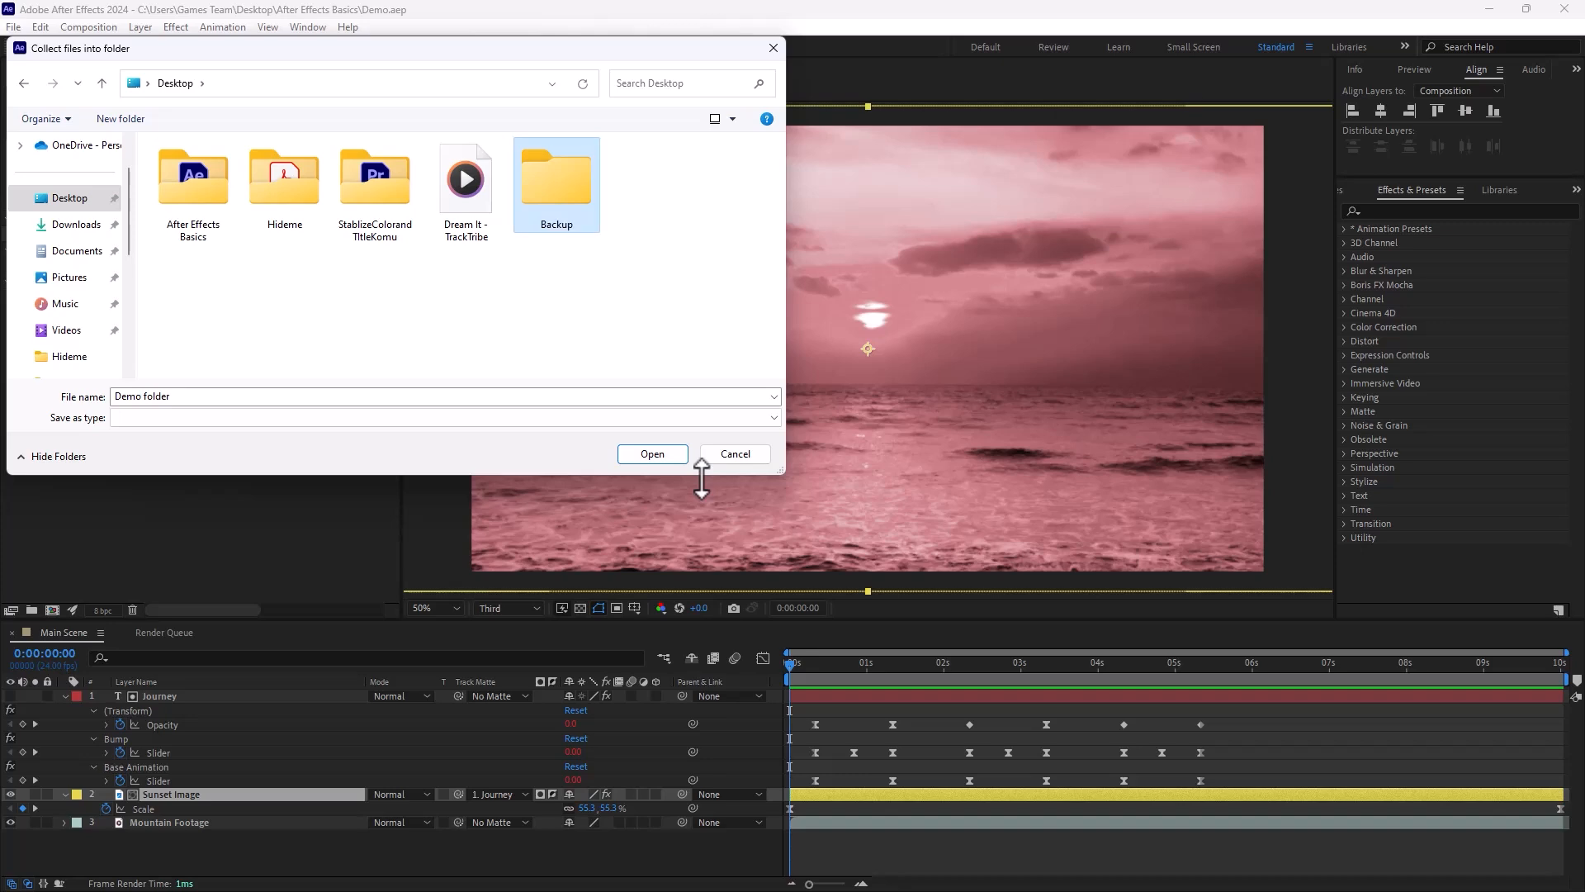
left_click(674, 449)
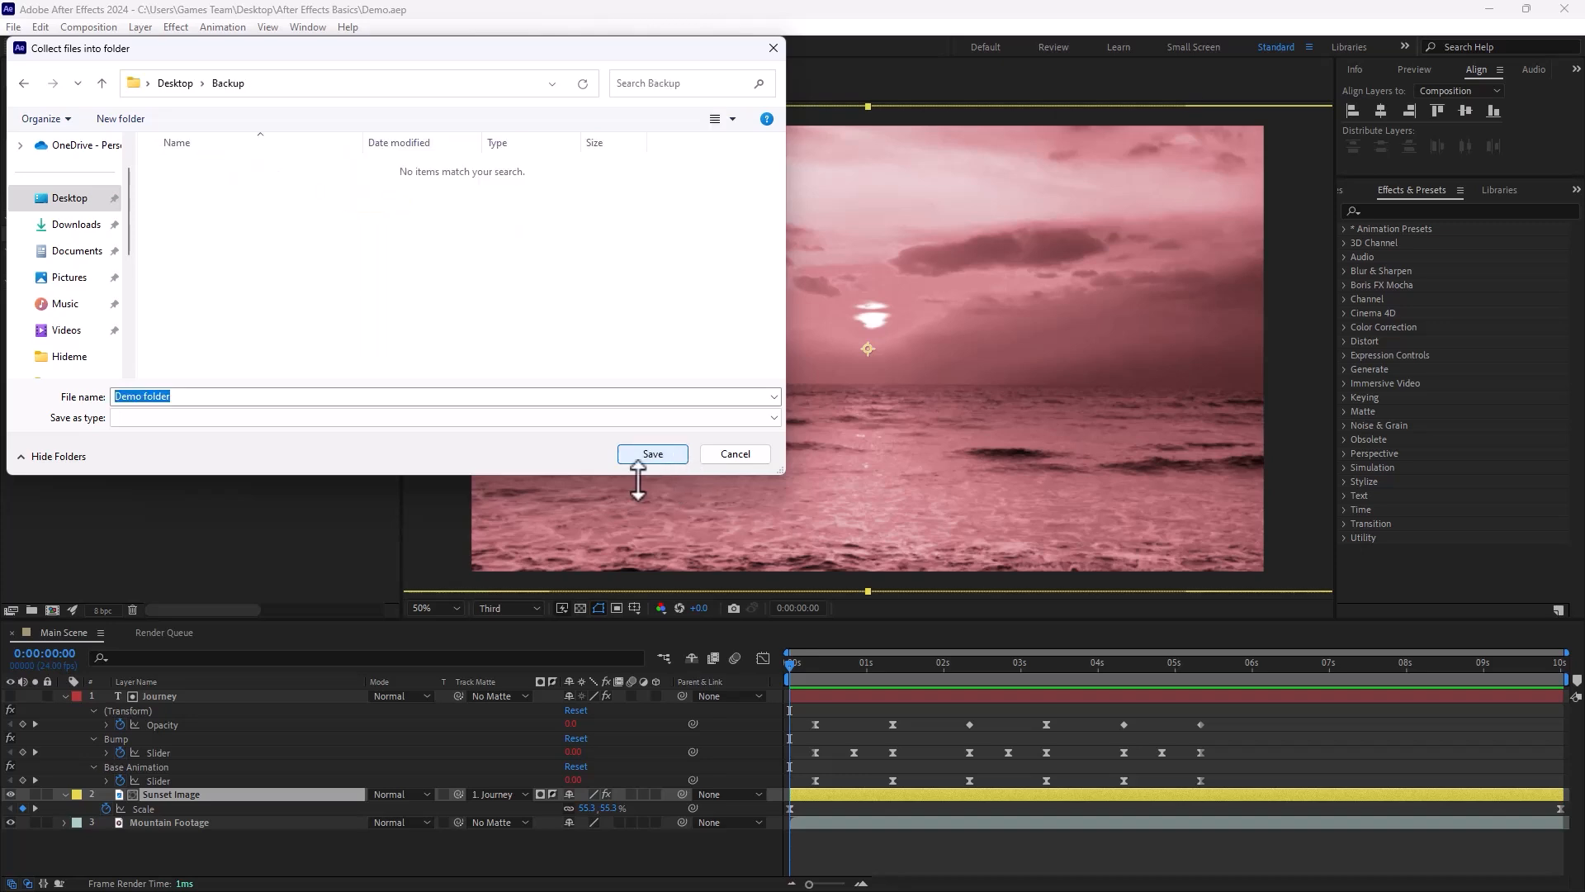
left_click(664, 453)
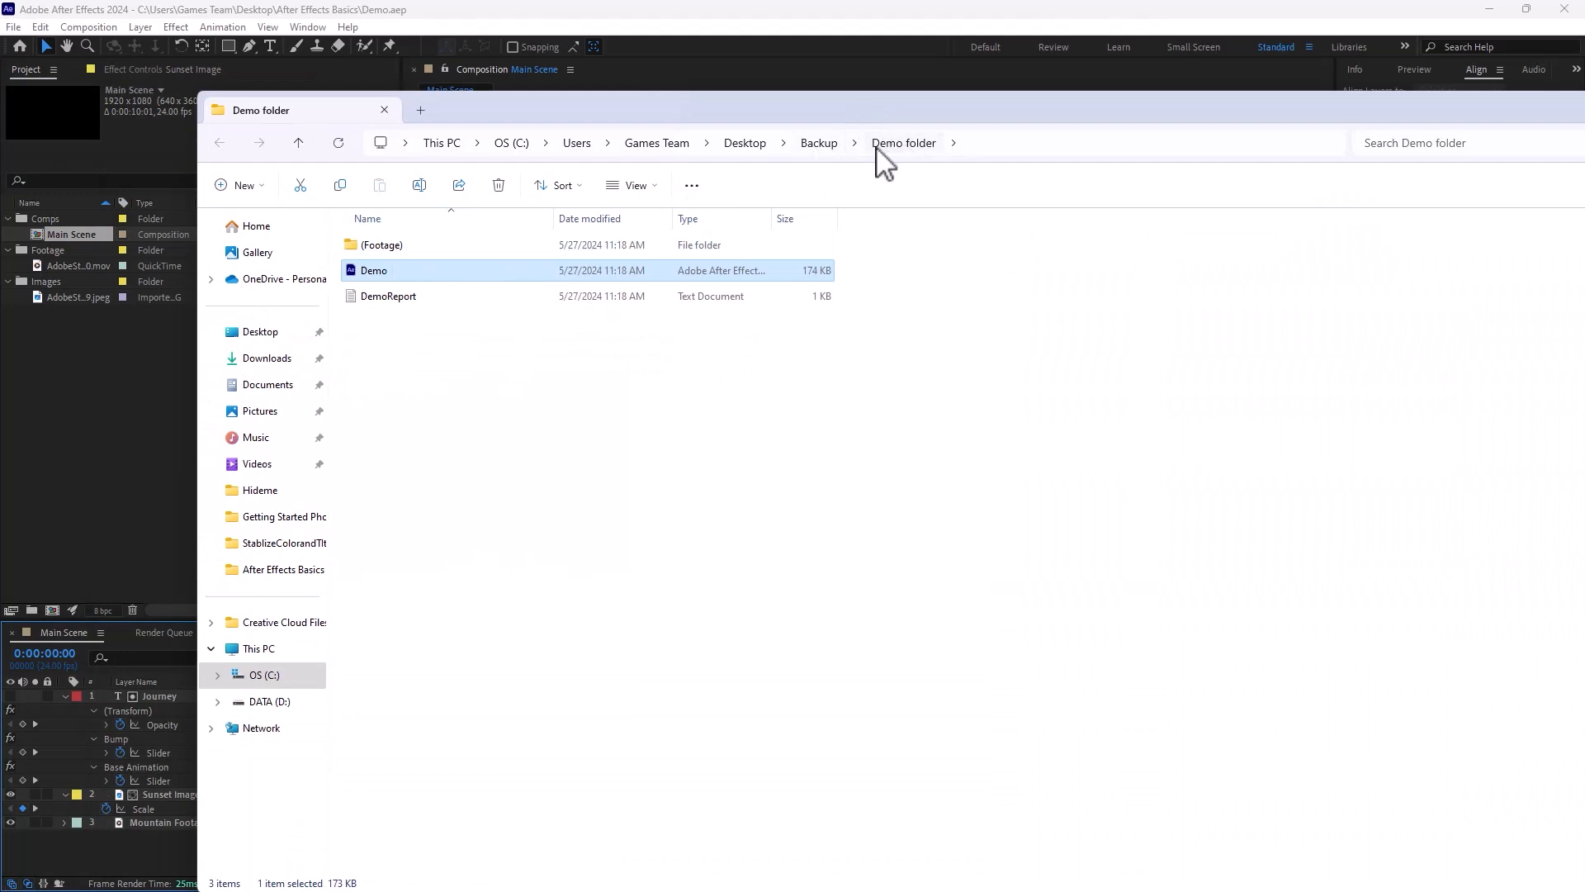
- Check the contents of the collected Demo folder and its Footage subfolders, and close the file window to return to After Effects
left_click(834, 145)
double_click(392, 246)
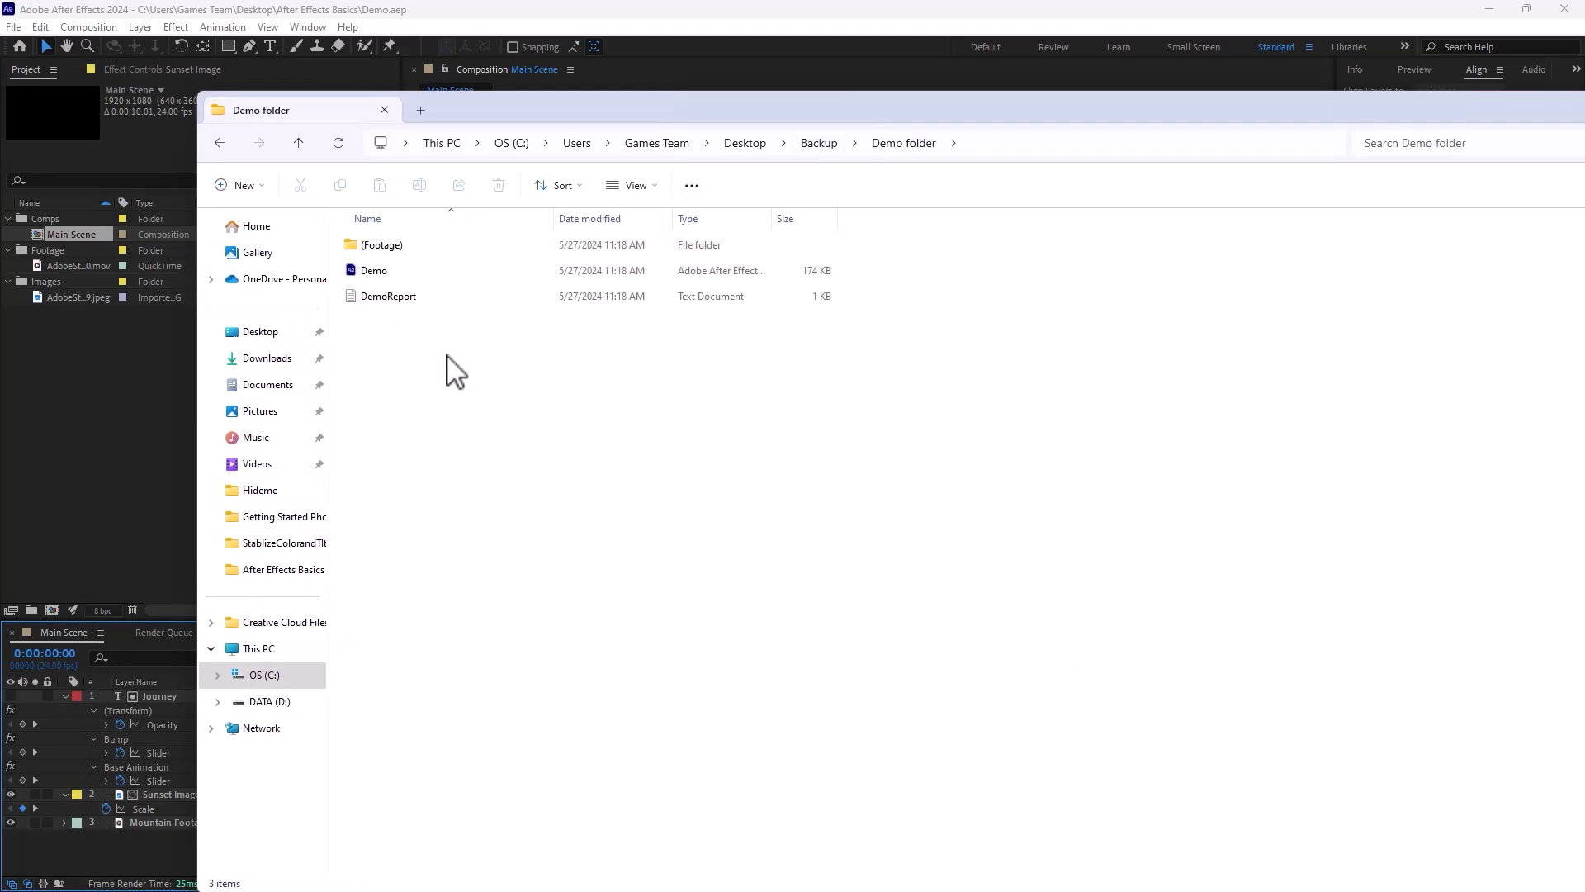
left_click(381, 246)
double_click(383, 248)
double_click(388, 248)
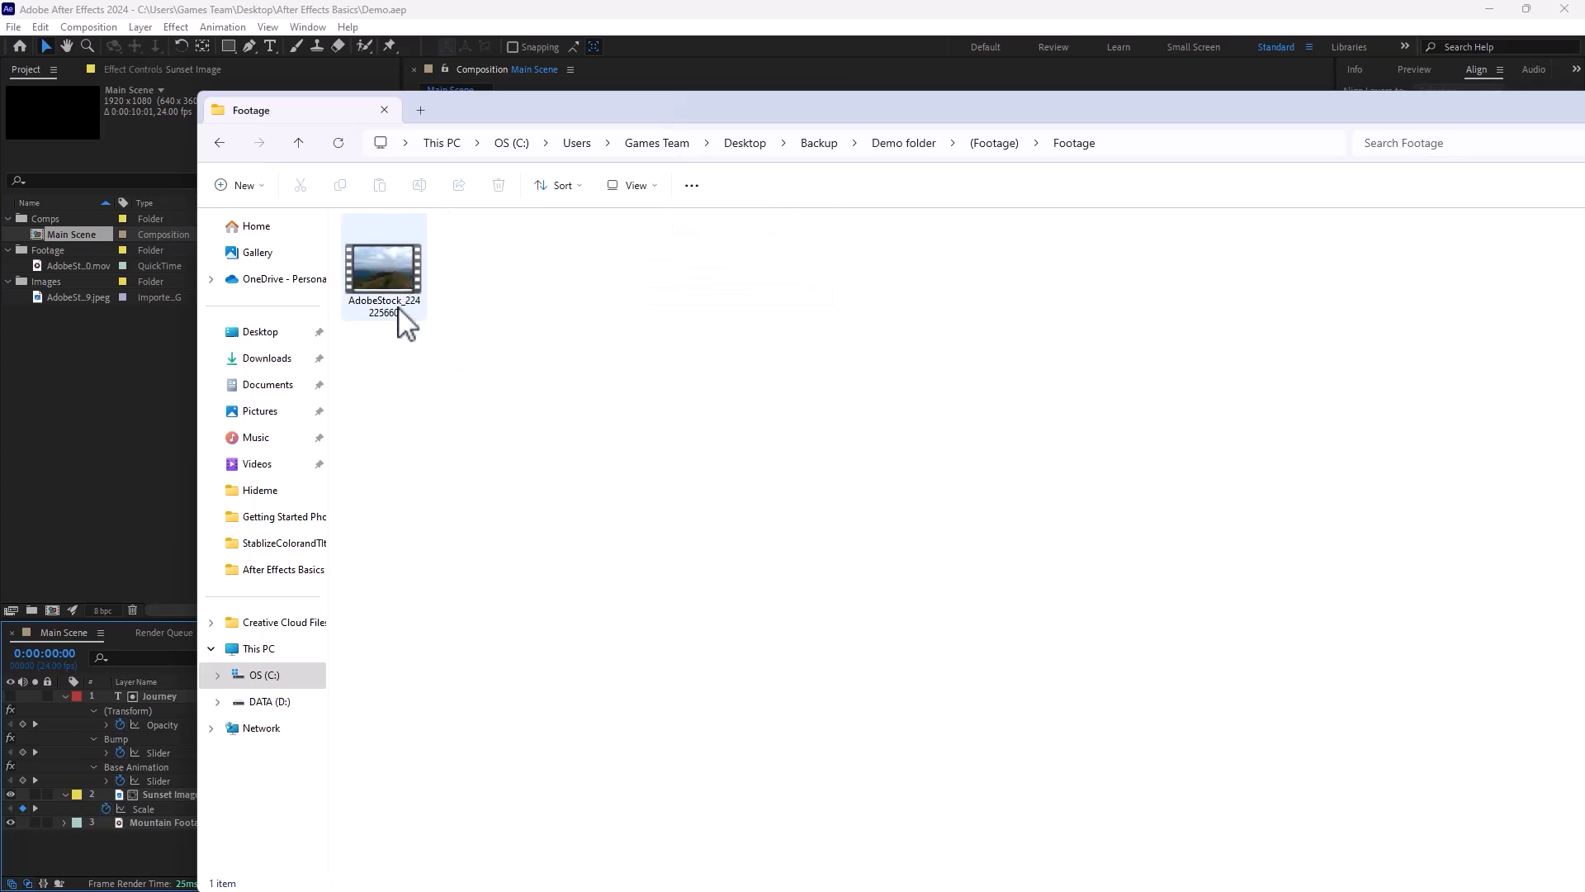
left_click(908, 143)
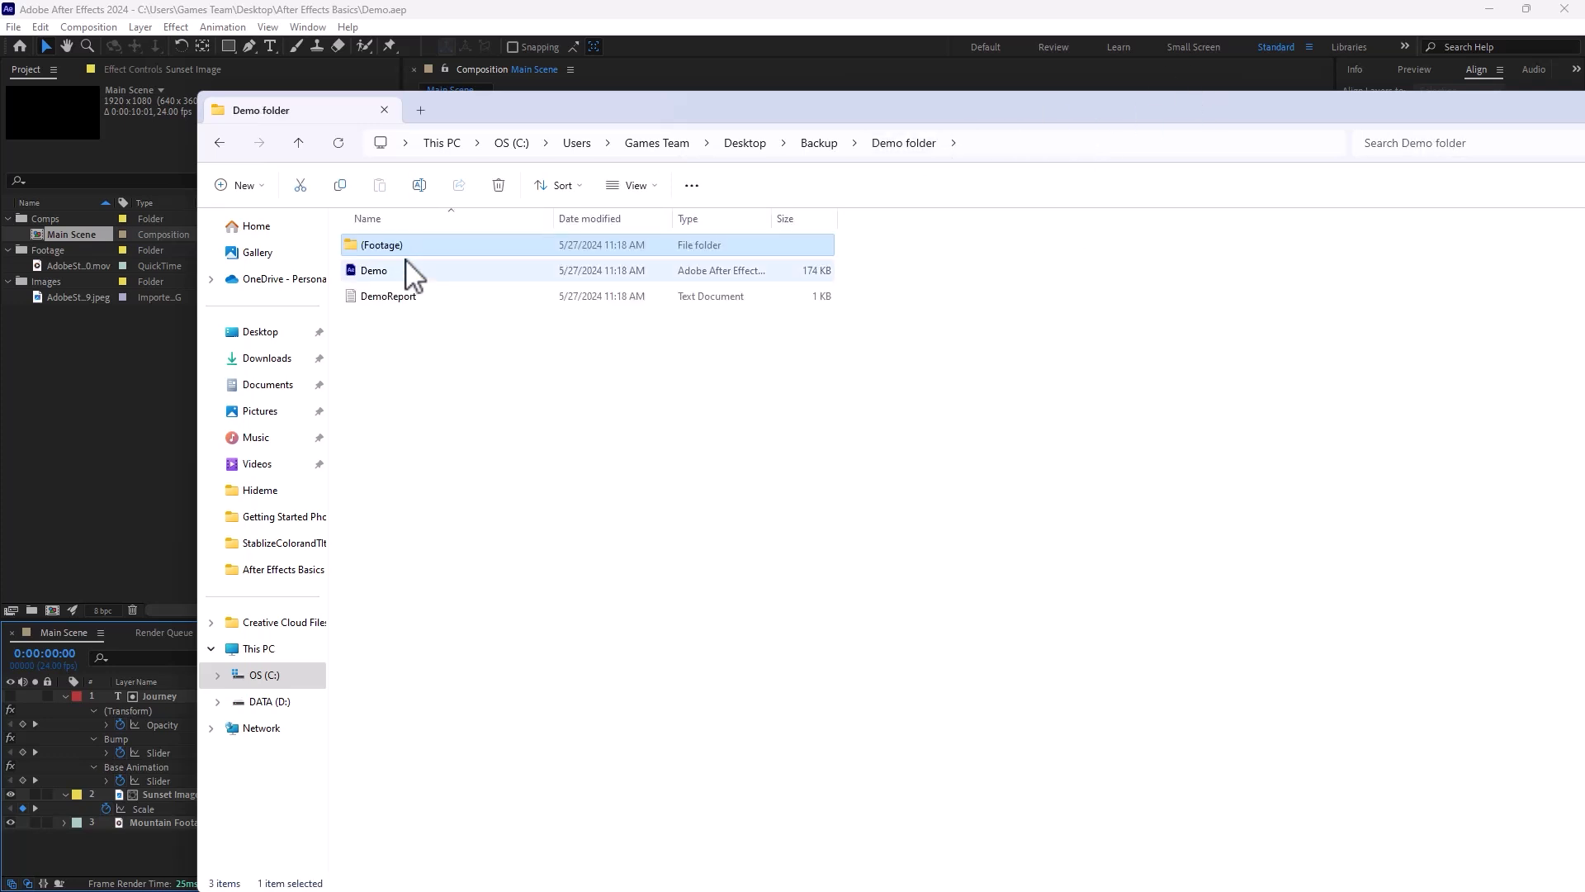
left_click_drag(1224, 132, 975, 131)
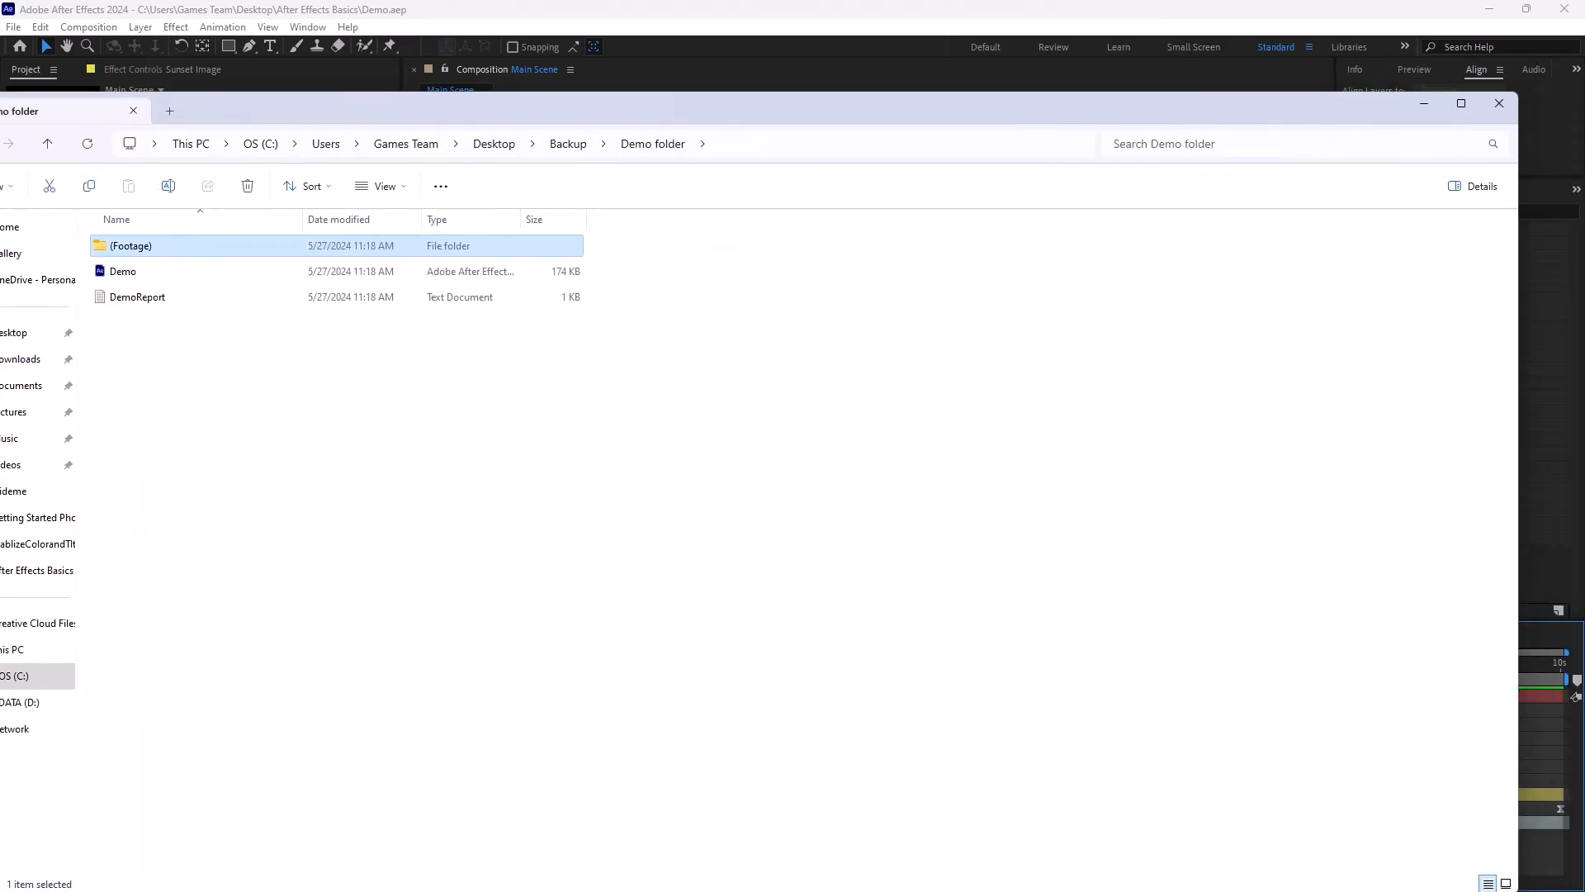
left_click(1500, 105)
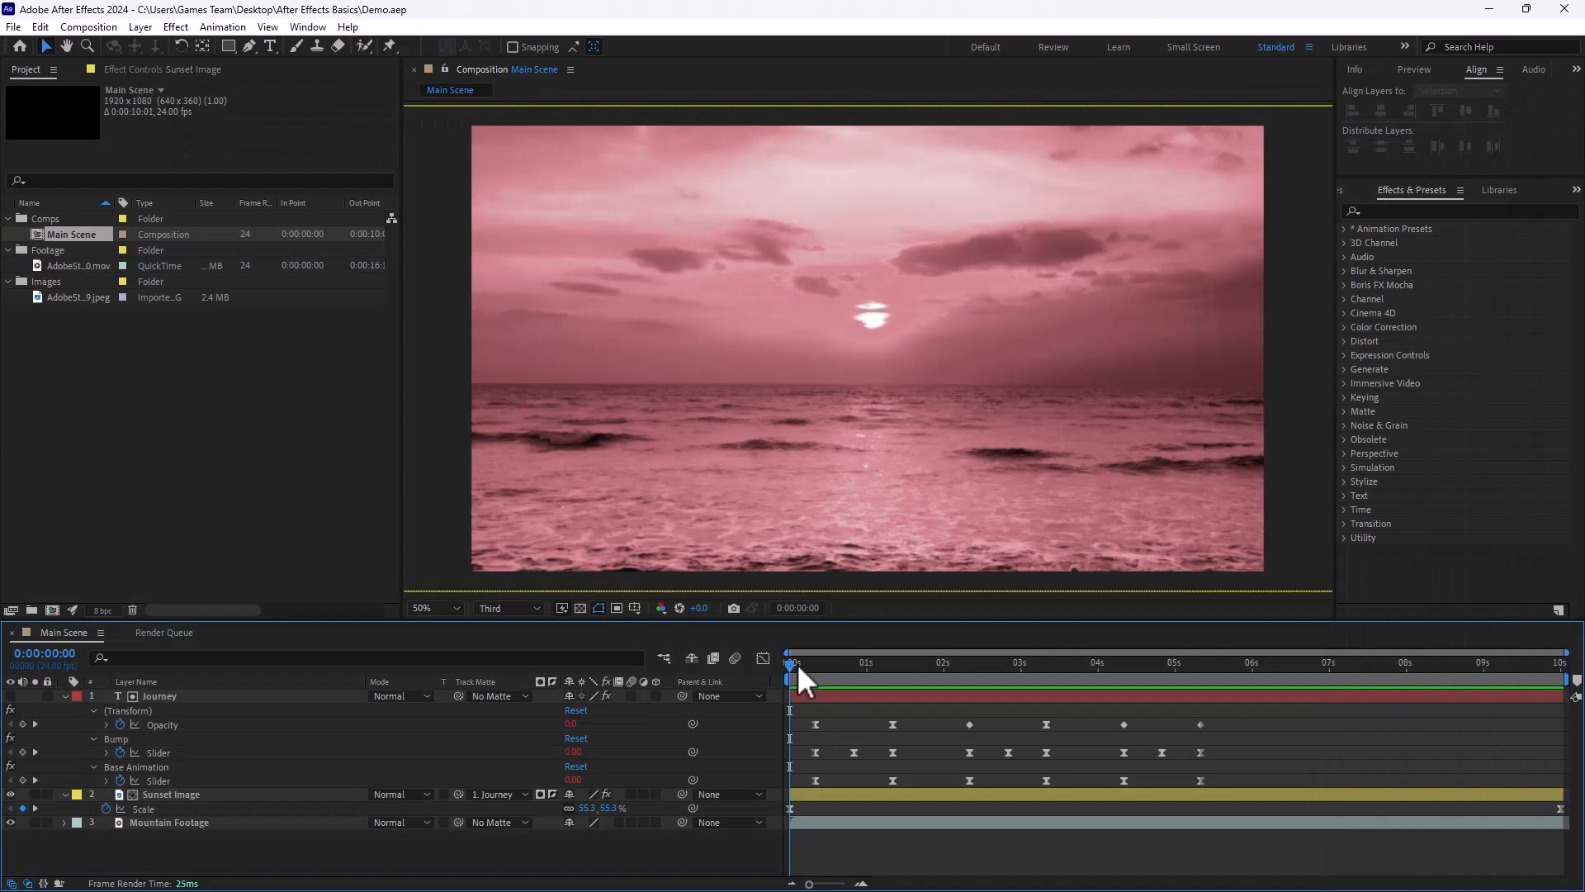